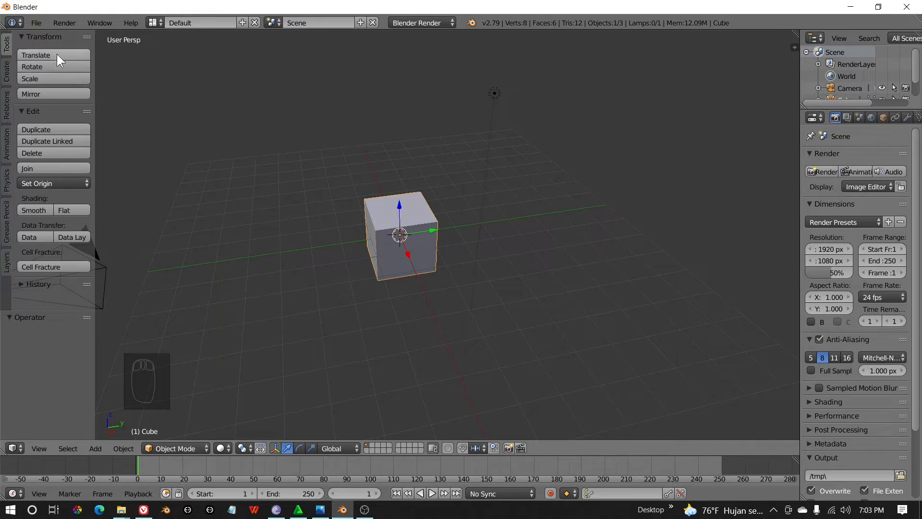
- Open the user preferences, look over the input settings and close the preferences window
left_click(36, 23)
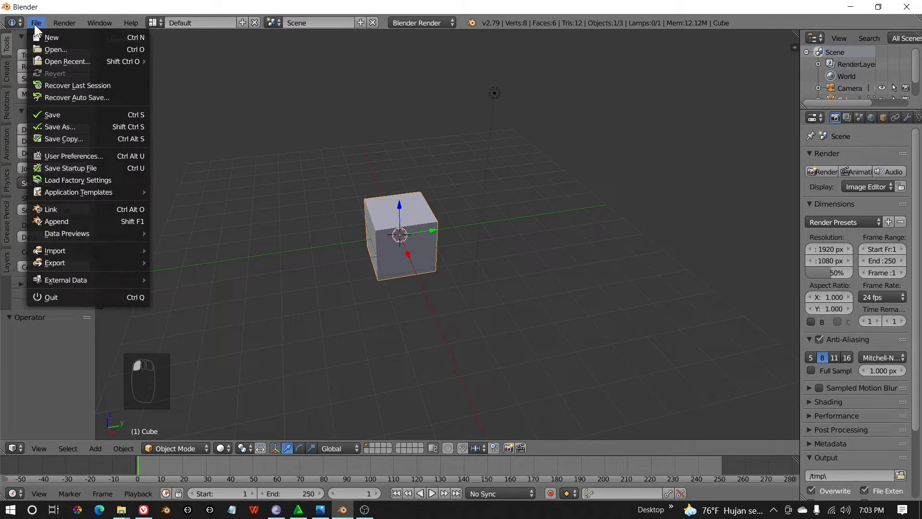
left_click(79, 155)
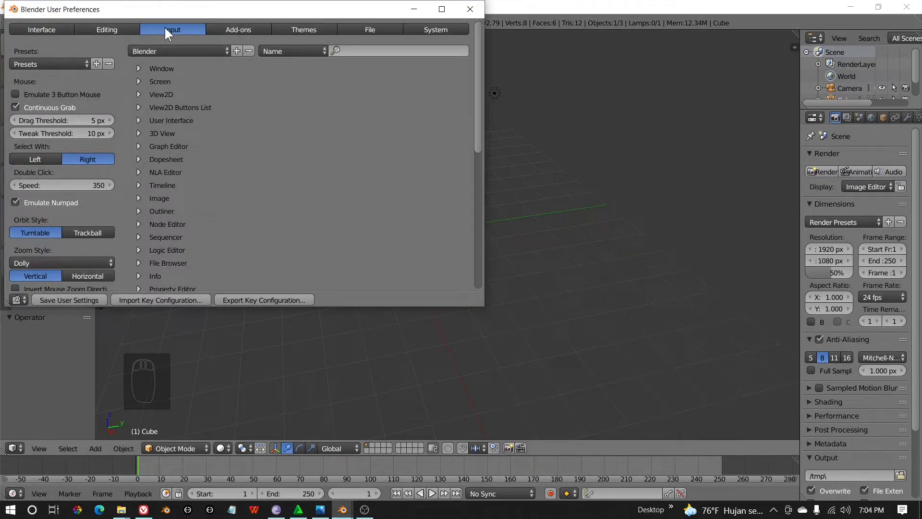
left_click_drag(204, 11, 309, 60)
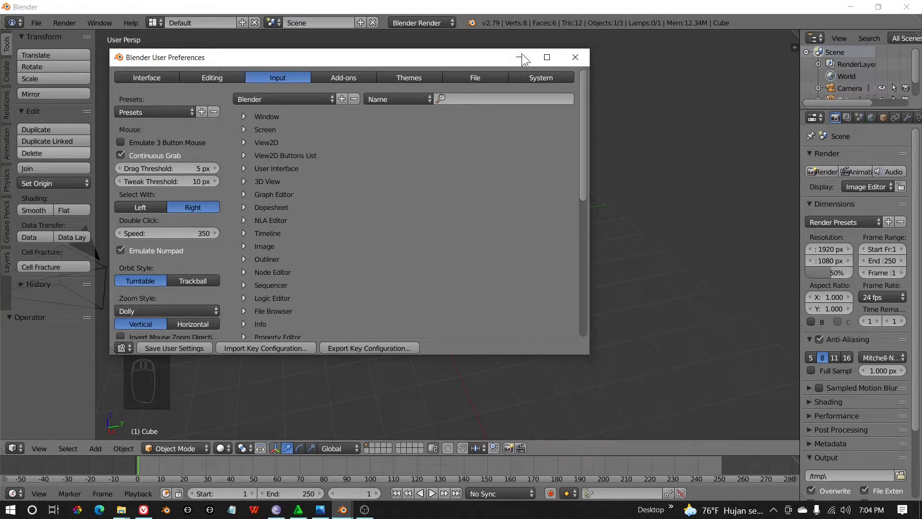
left_click(576, 57)
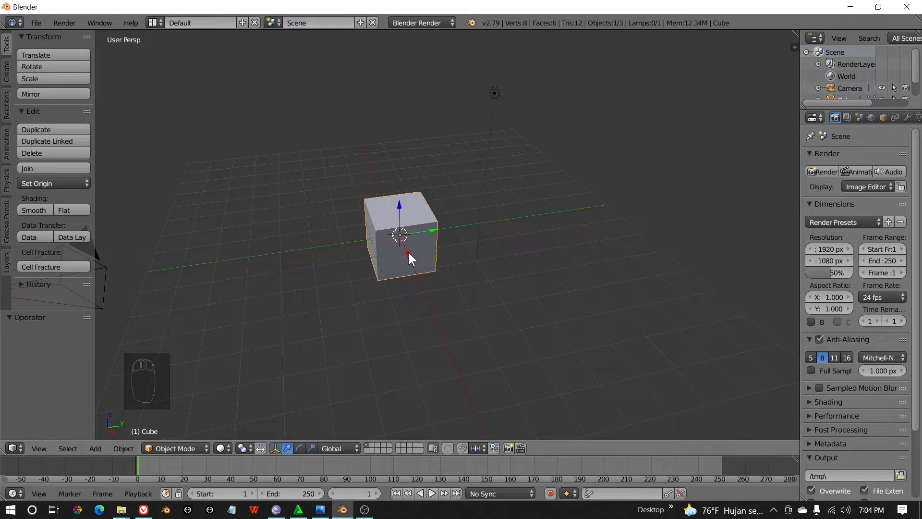
- Set the viewport to the front orthographic view and put the default cube into Edit Mode
middle_click_drag(412, 267, 419, 250)
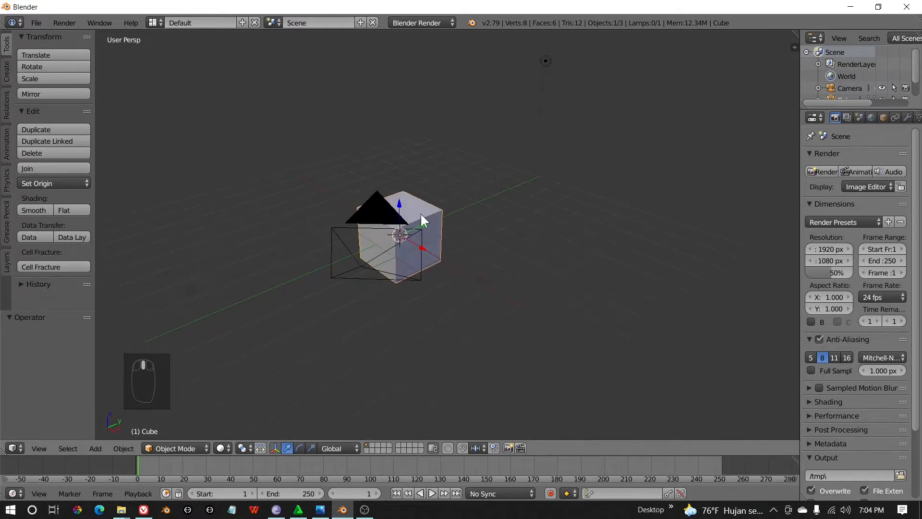
key("5")
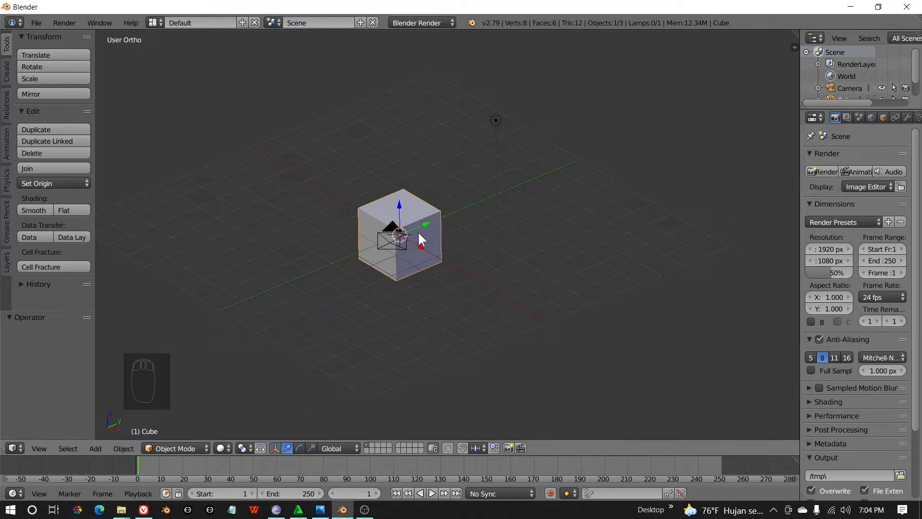
key("KP_1")
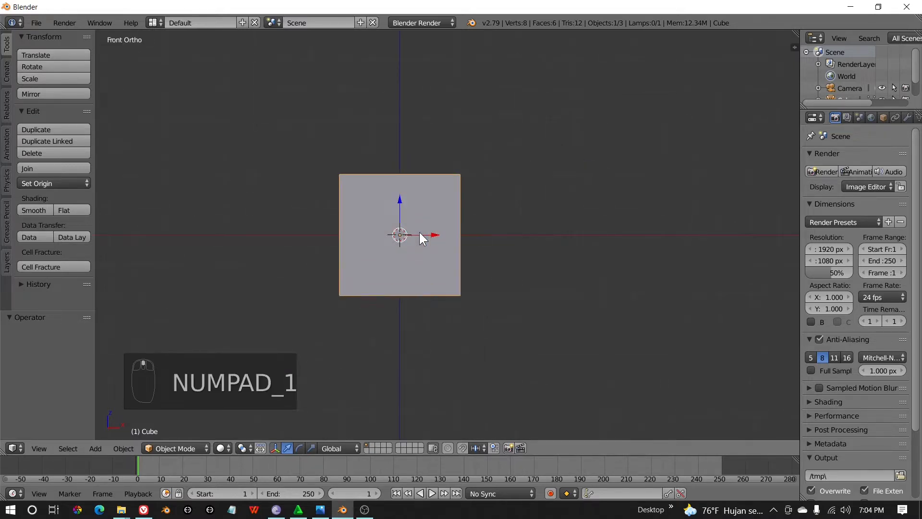
middle_click_drag(420, 232, 457, 226, "shift")
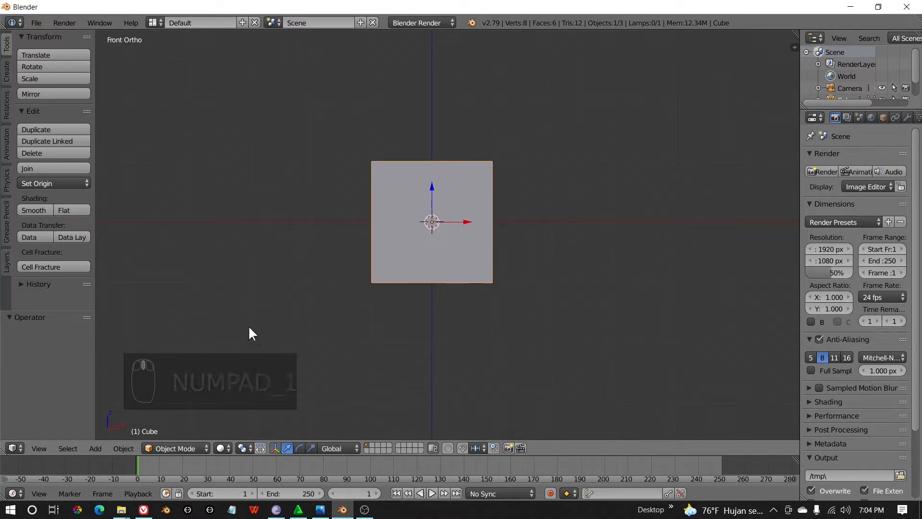
left_click(170, 447)
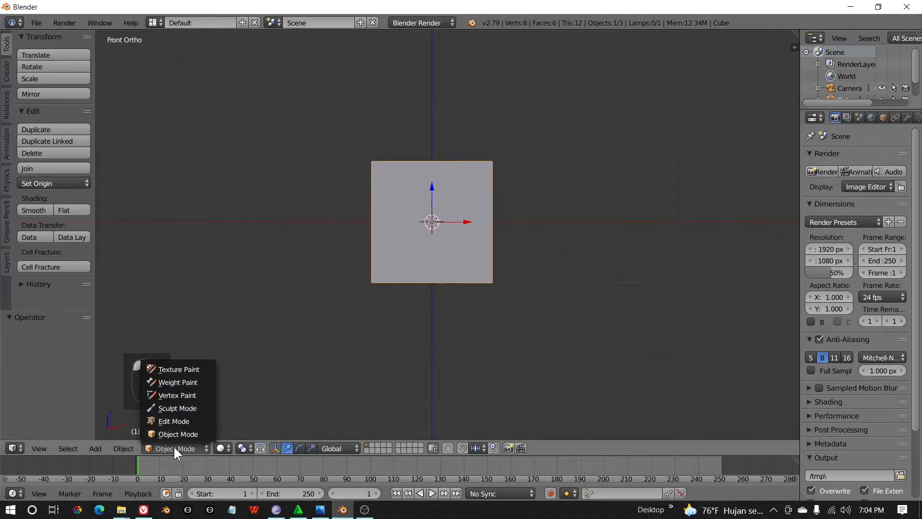
left_click(189, 422)
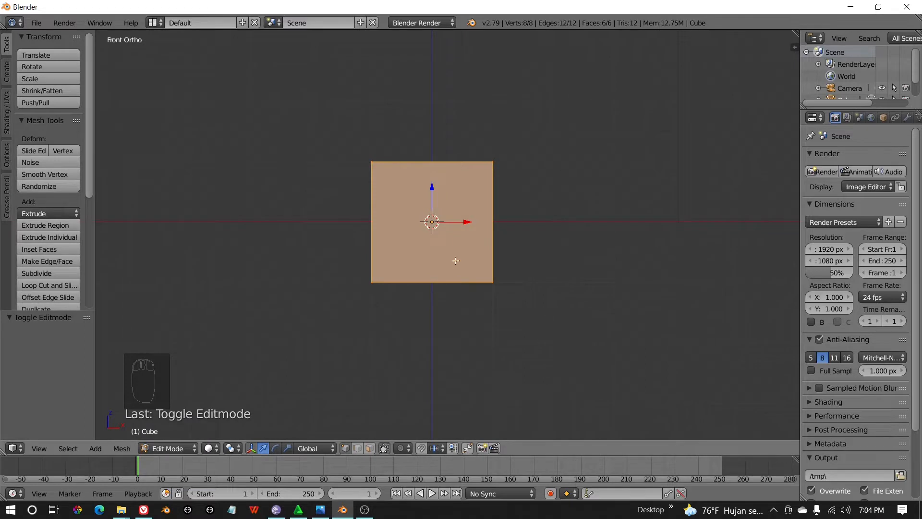
- In face select mode, raise the cube's top face by about 0.556 along Z
key("KP_1")
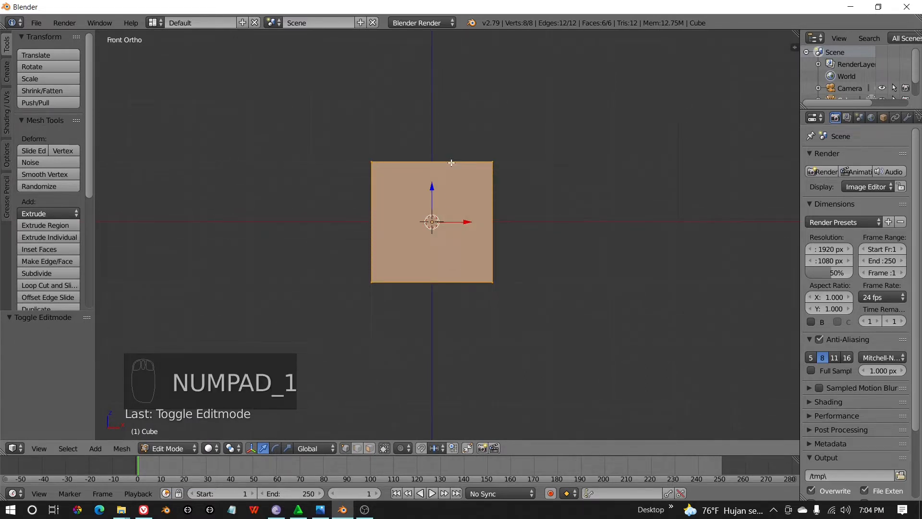
middle_click_drag(451, 162, 346, 200)
right_click(375, 141)
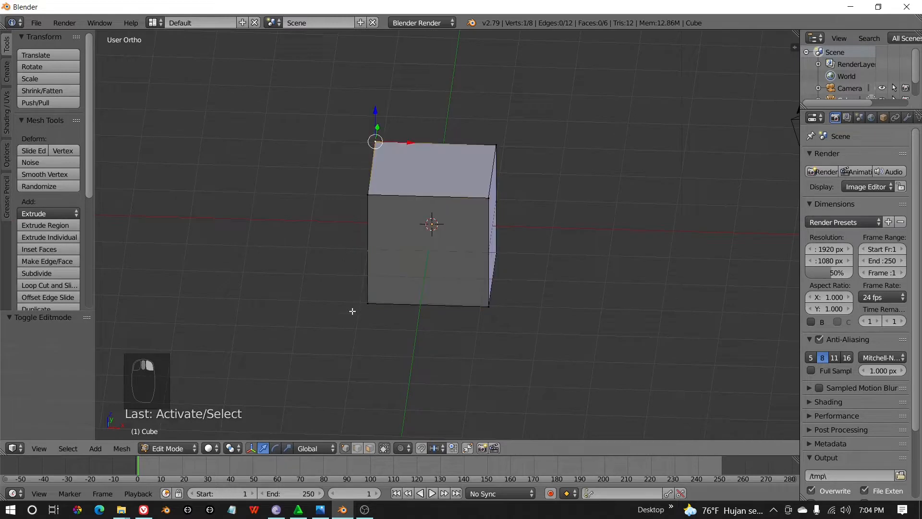
left_click(369, 448)
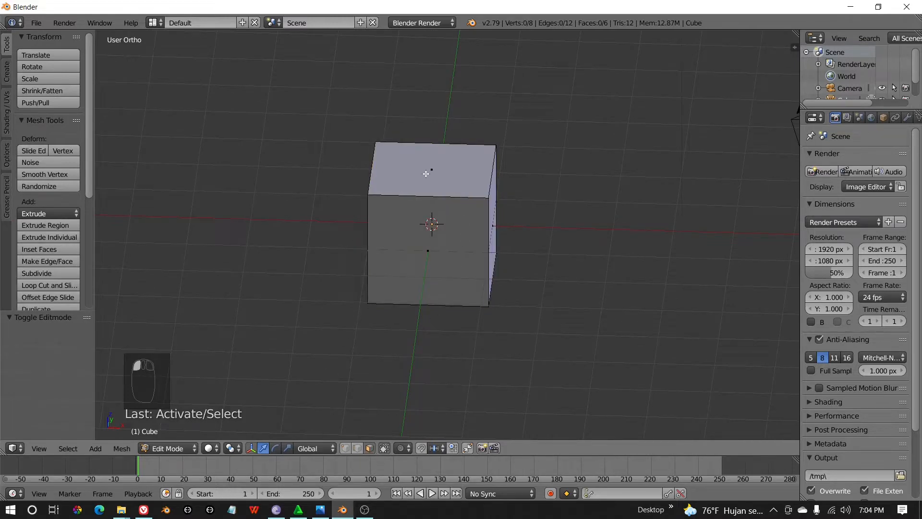
right_click(426, 170)
key("KP_1")
left_click_drag(432, 127, 434, 94)
middle_click_drag(461, 184, 477, 226, "shift")
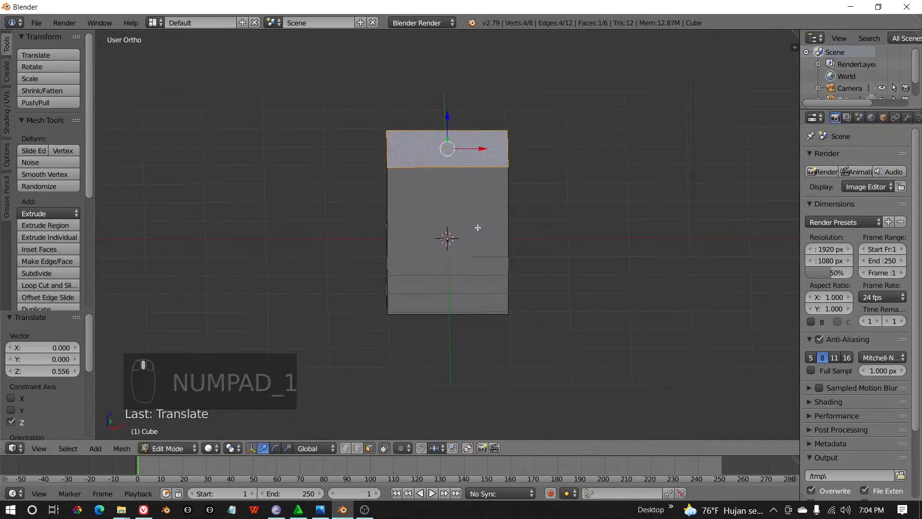
key("KP_1")
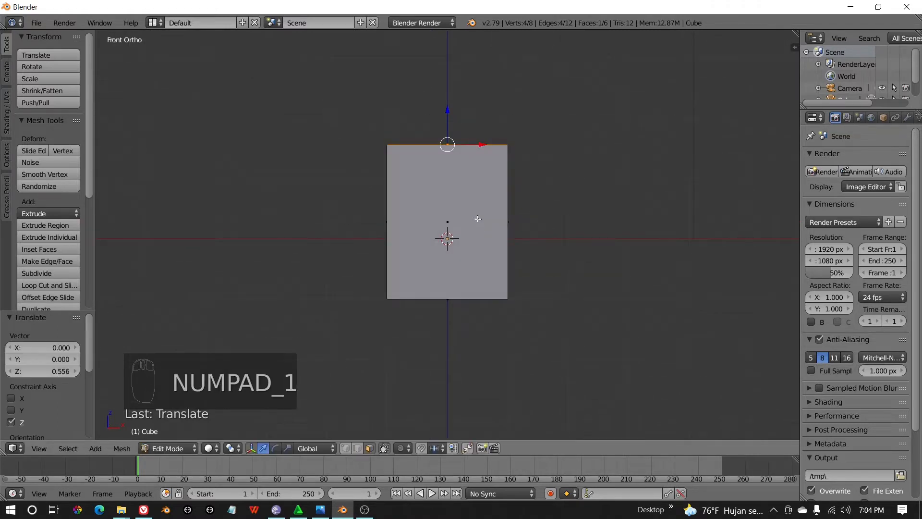
- Select the whole linked block, duplicate it and move the copy about -1.985 along X beside the original
key("ctrl+l")
middle_click_drag(513, 212, 536, 254)
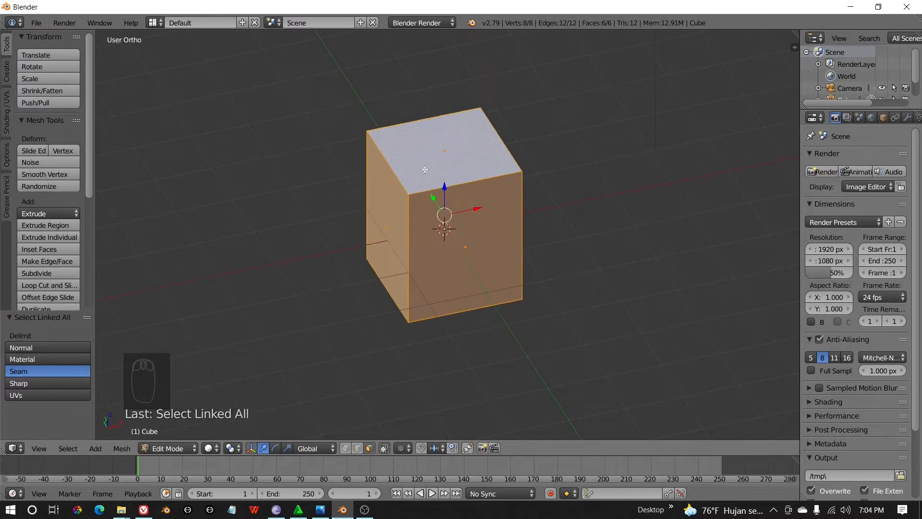
key("KP_1")
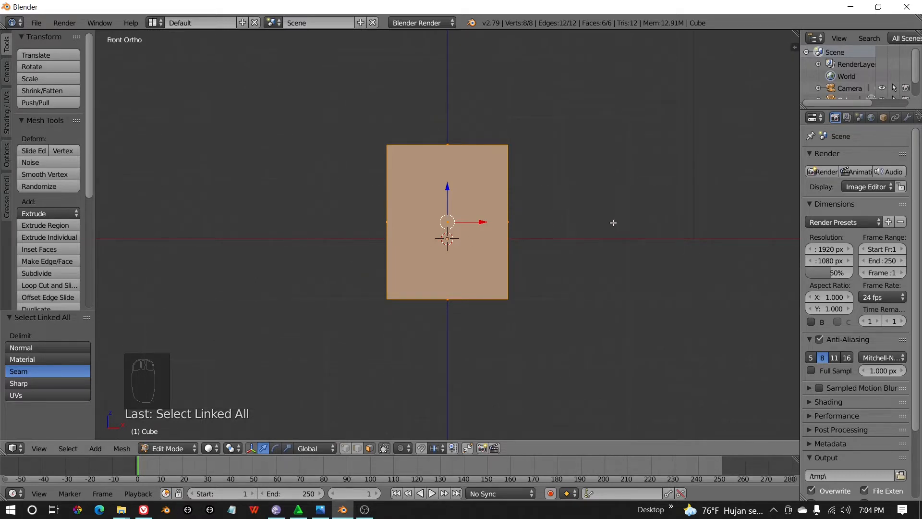
key("shift+d")
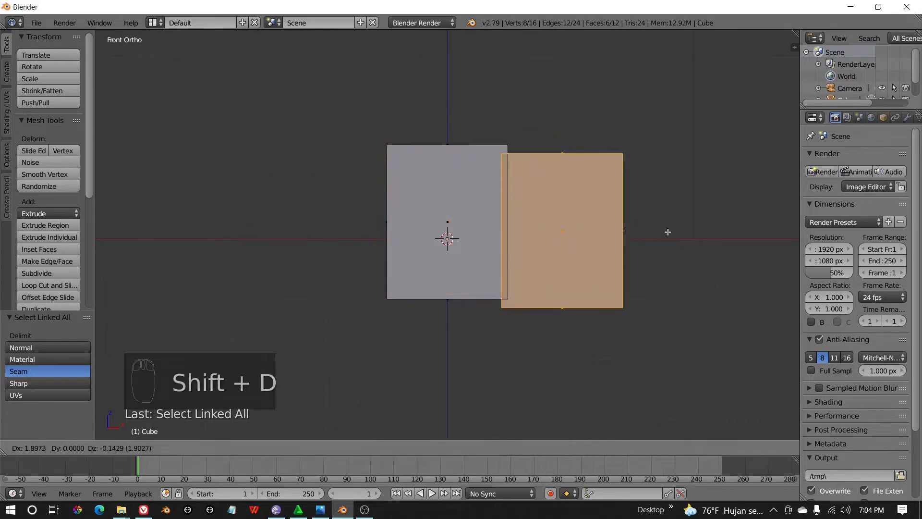
right_click(596, 205)
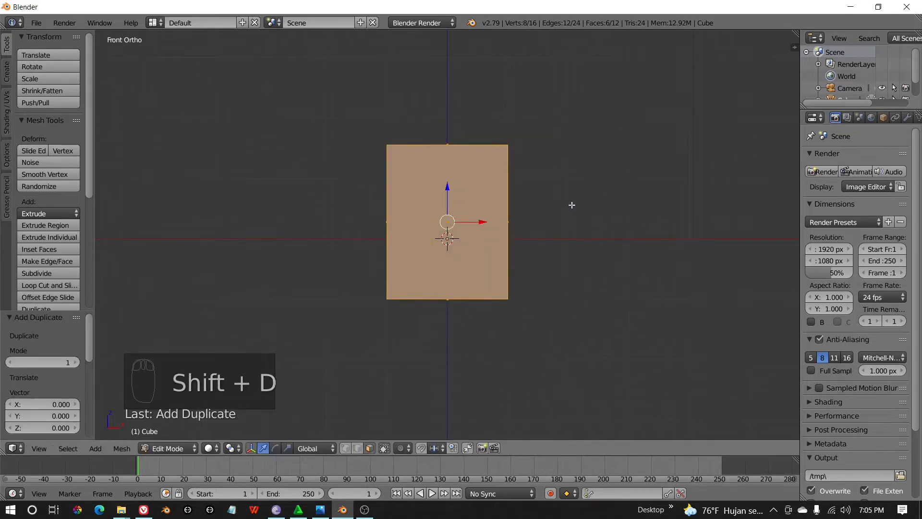
left_click_drag(479, 222, 355, 222)
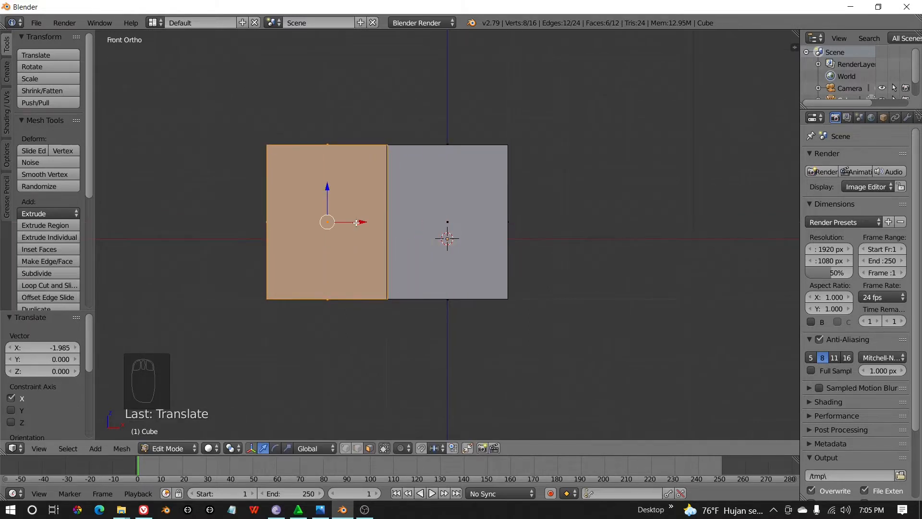
- Lower the duplicated block's top face by about 1.342 along Z, then raise it by about 0.040
middle_click_drag(295, 269, 377, 307)
right_click(383, 227)
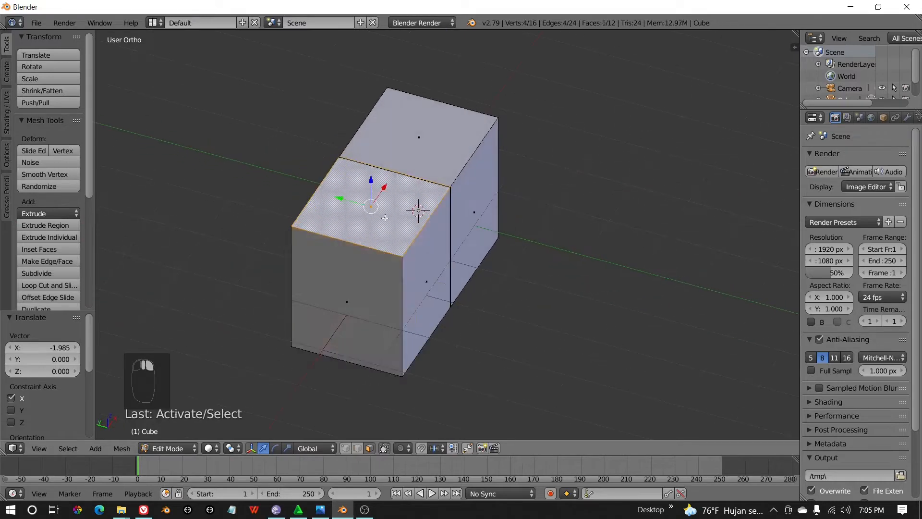
middle_click_drag(413, 247, 379, 229)
left_click_drag(357, 151, 407, 282)
middle_click_drag(407, 281, 348, 249)
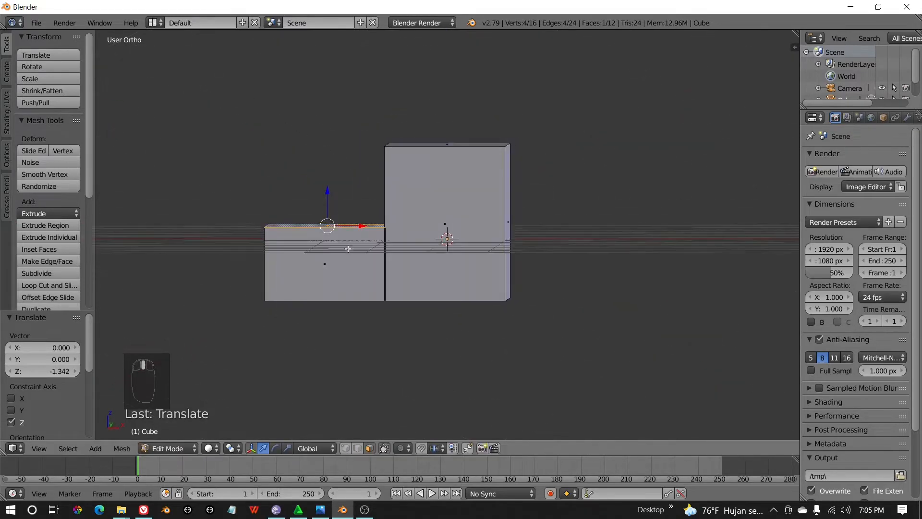
left_click_drag(325, 207, 327, 199)
- Move the low block's front face inward by about 0.041 along Y
middle_click_drag(327, 198, 360, 272)
scroll(379, 273, "up", 6)
middle_click_drag(465, 279, 414, 260, "shift")
right_click(366, 301)
right_click(423, 299)
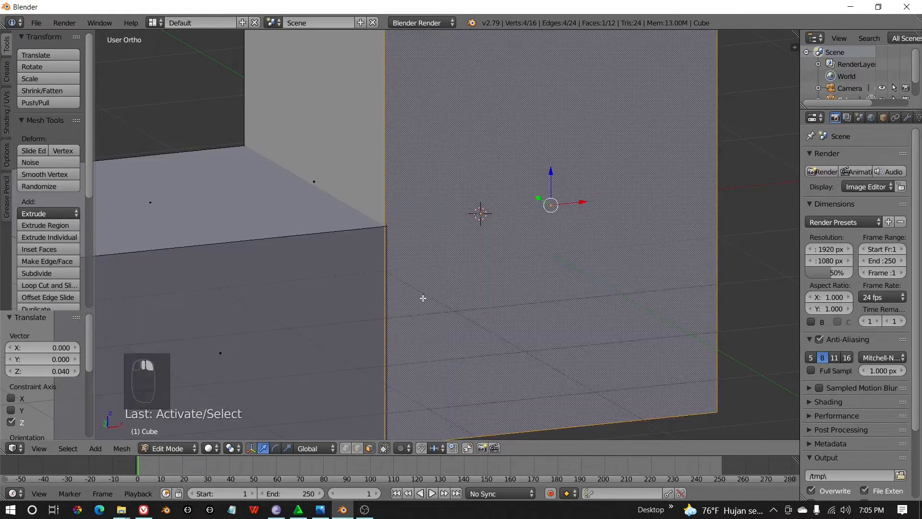
right_click(304, 316)
scroll(304, 316, "down", 1)
middle_click_drag(304, 315, 327, 319)
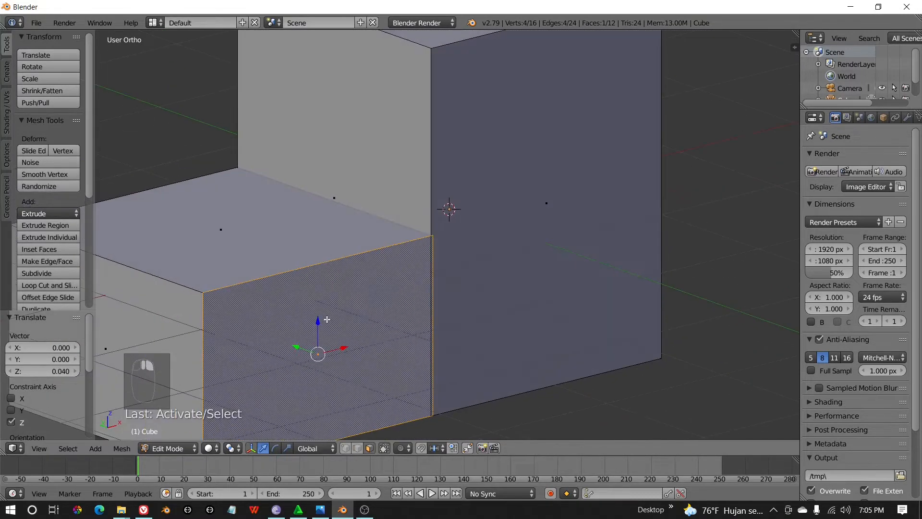
middle_click_drag(401, 349, 417, 339, "shift")
left_click_drag(329, 339, 325, 336)
- Move the low block's back face inward by about -0.038 along Y
middle_click_drag(259, 318, 364, 316)
right_click(364, 316)
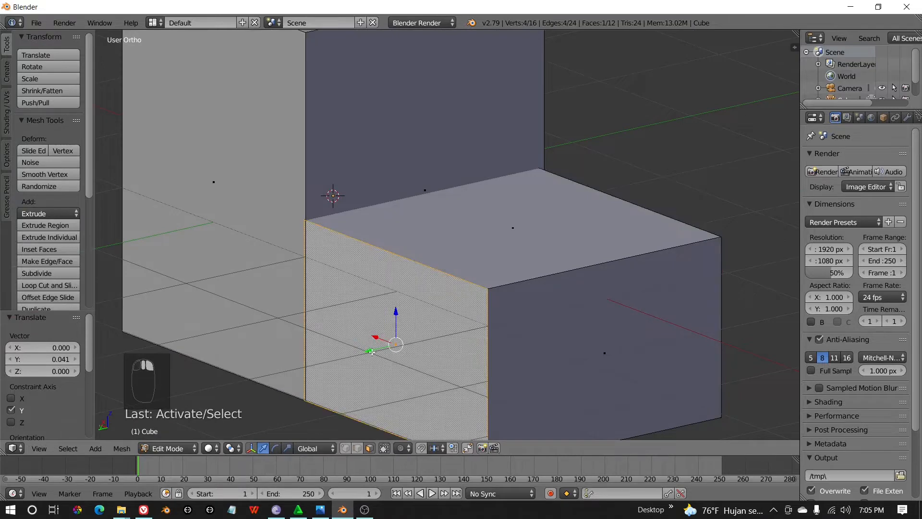
left_click_drag(371, 351, 376, 350)
middle_click_drag(400, 344, 284, 332)
scroll(383, 299, "down", 5)
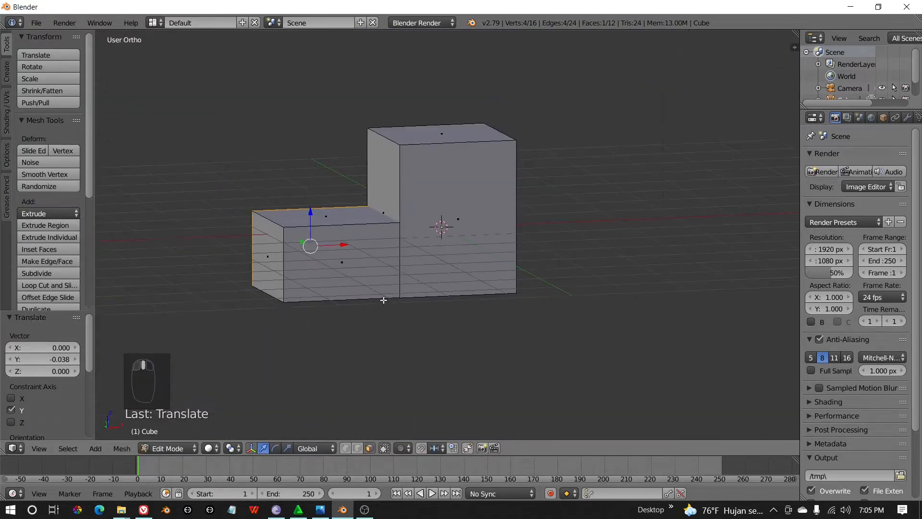
- Add one centred vertical loop cut running over the tall block's top face and down its front
key("KP_1")
middle_click_drag(383, 299, 398, 332)
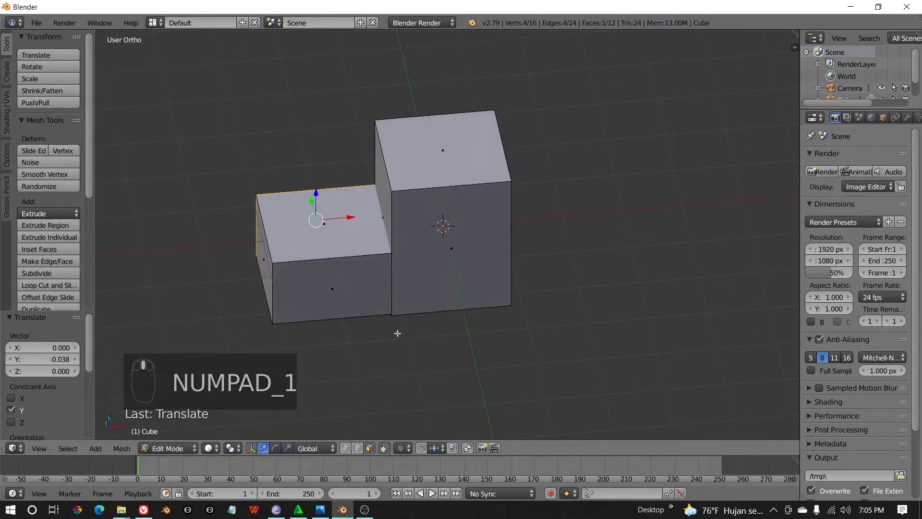
right_click(445, 144)
key("KP_1")
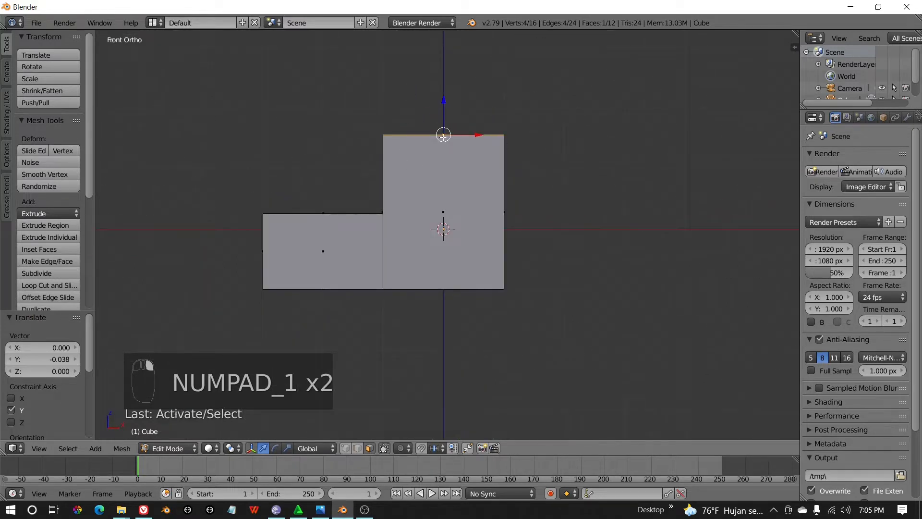
middle_click_drag(440, 161, 426, 191, "shift")
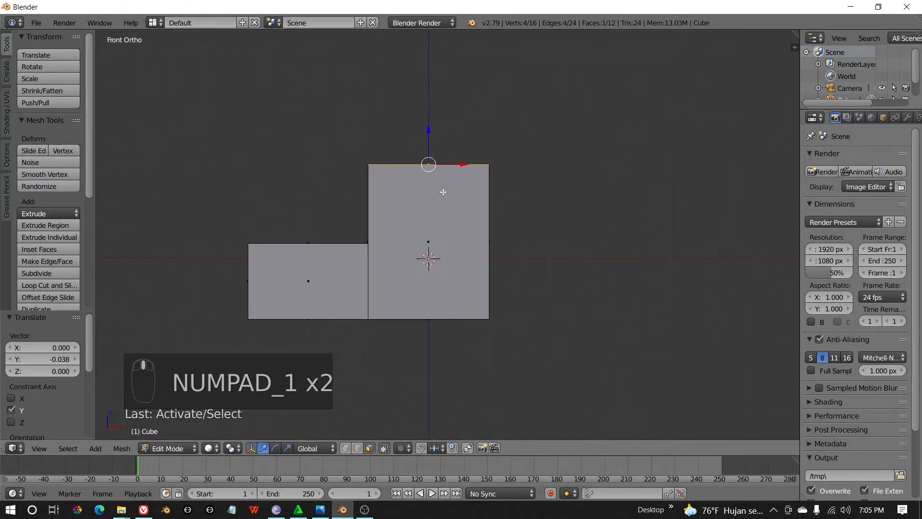
key("ctrl+r")
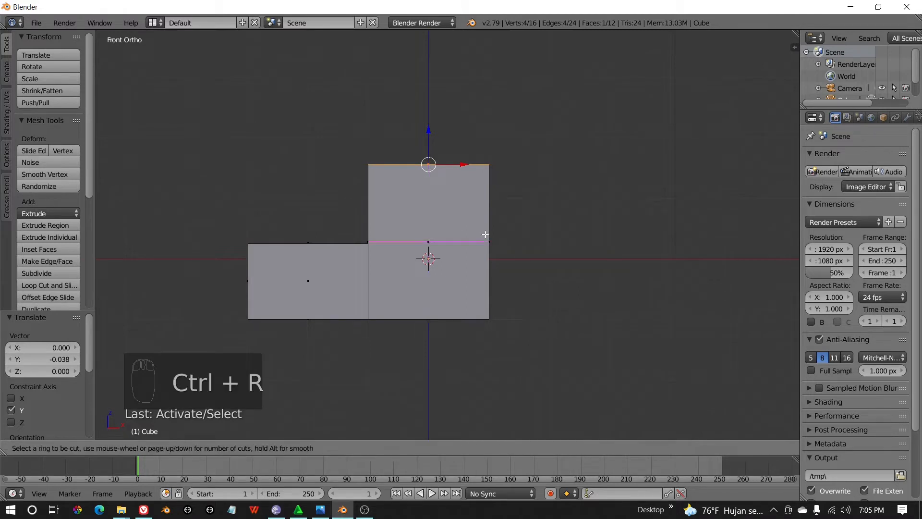
right_click(452, 190)
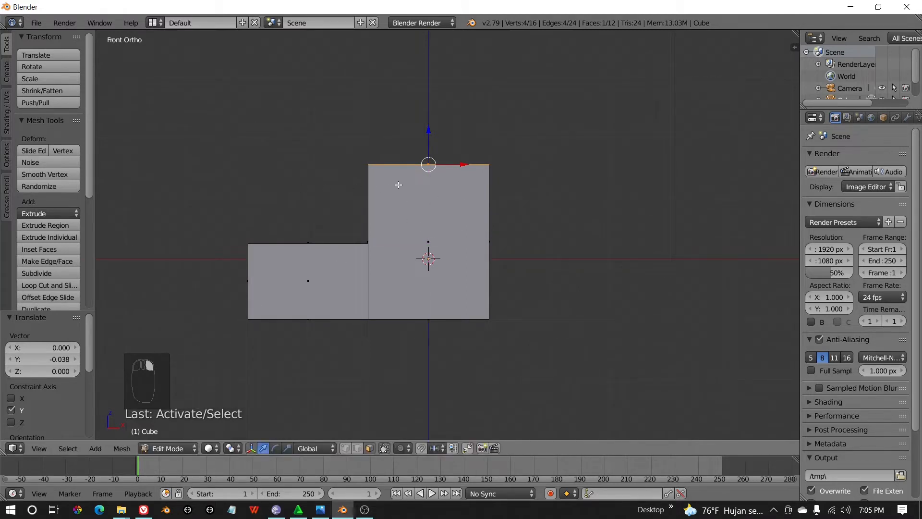
key("KP_1")
key("ctrl+r")
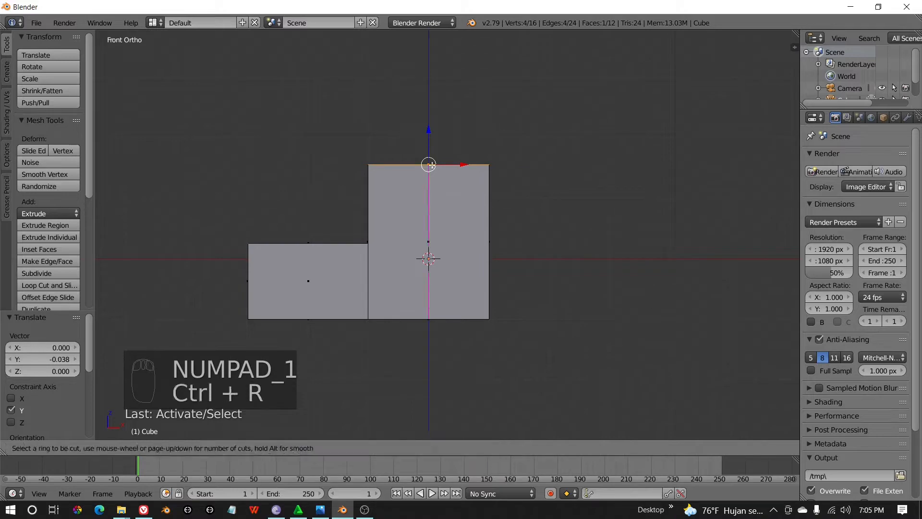
left_click(429, 165)
left_click(429, 166)
- In edge select mode, raise the tall block's middle top edge by about 0.945 along Z to form a gable roof
middle_click_drag(428, 166, 414, 272)
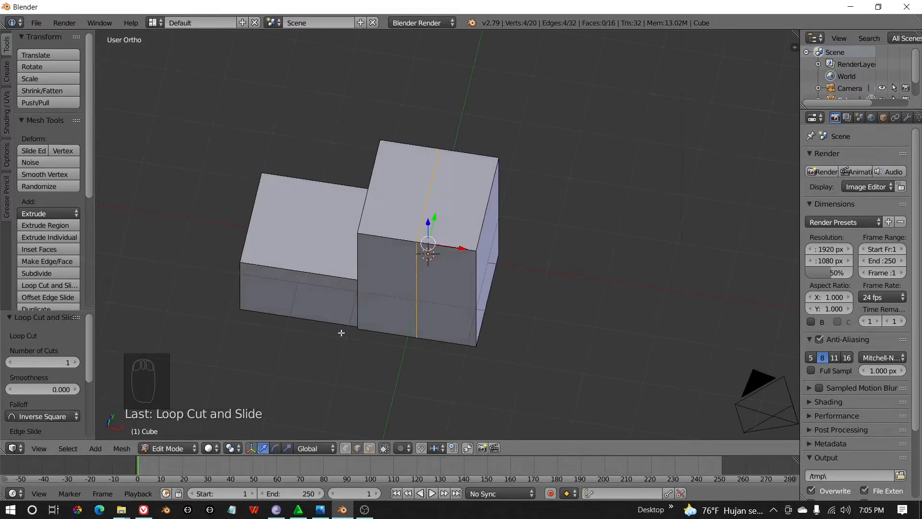
left_click(356, 447)
right_click(437, 180)
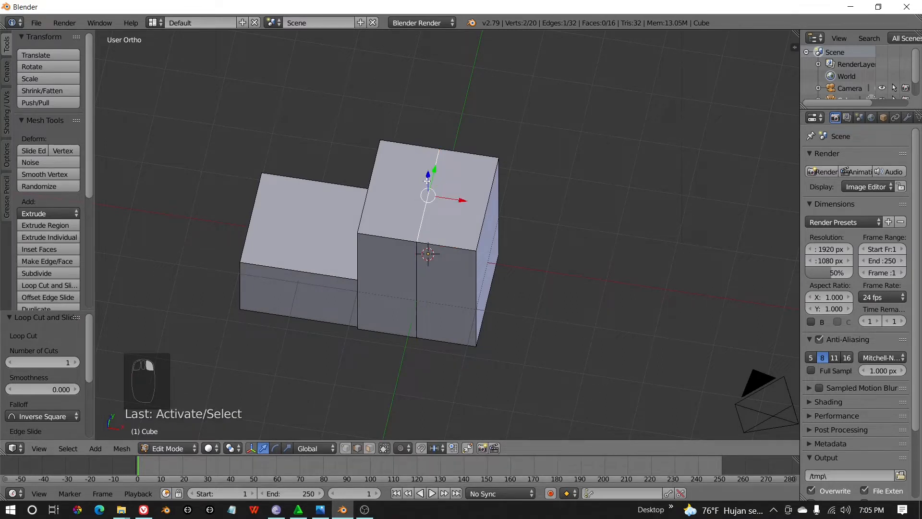
key("KP_1")
left_click_drag(425, 137, 433, 73)
middle_click_drag(360, 146, 362, 165)
key("KP_1")
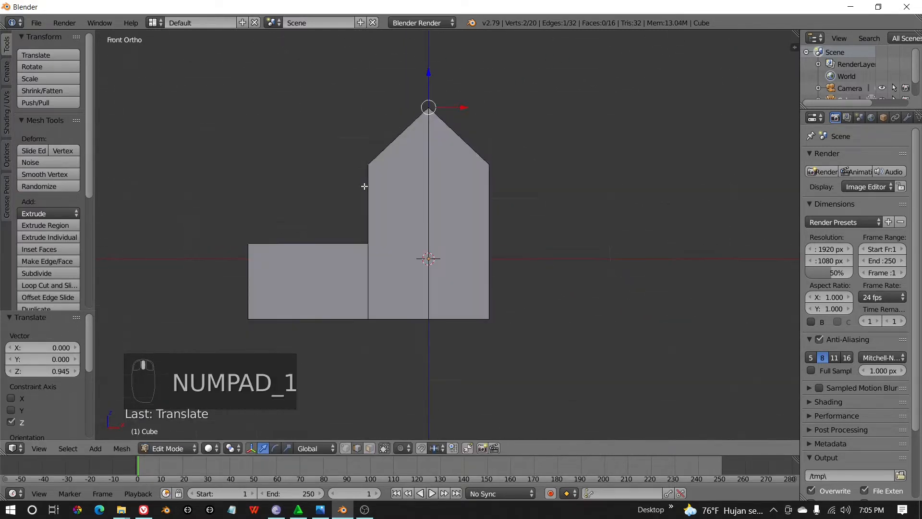
- Select the whole tall gabled block through its linked geometry and scale it by about 1.306 along X
middle_click_drag(399, 207, 399, 248)
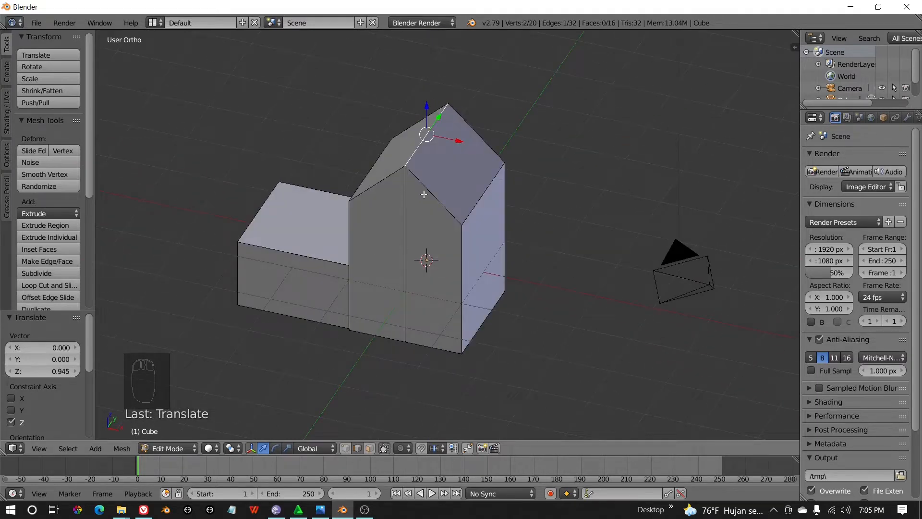
key("ctrl+l")
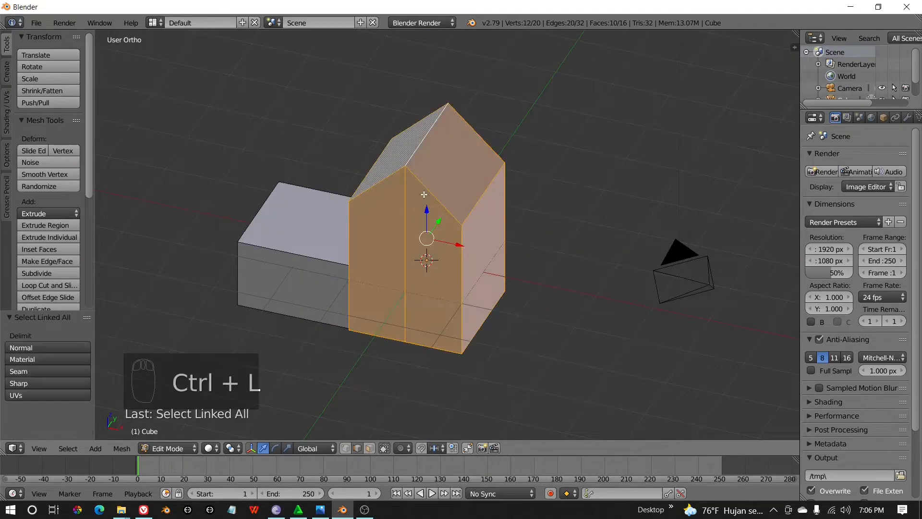
key("KP_1")
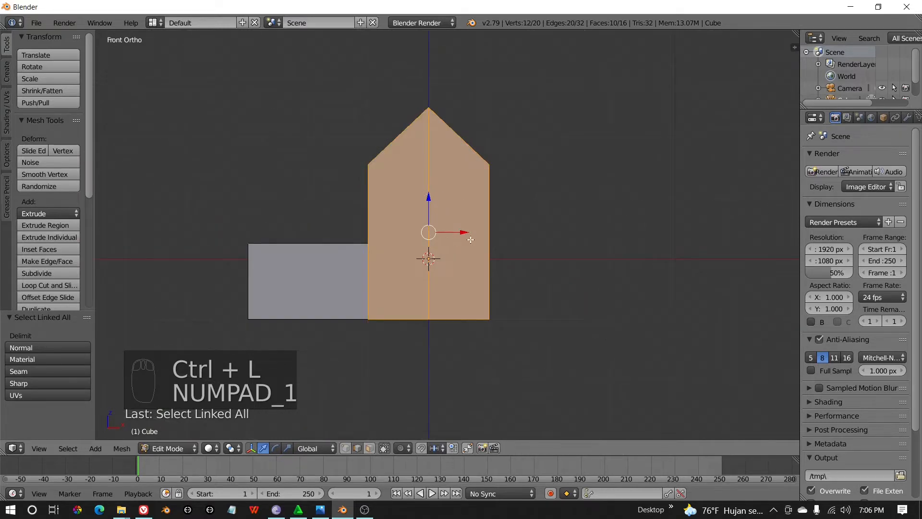
key("s")
key("x")
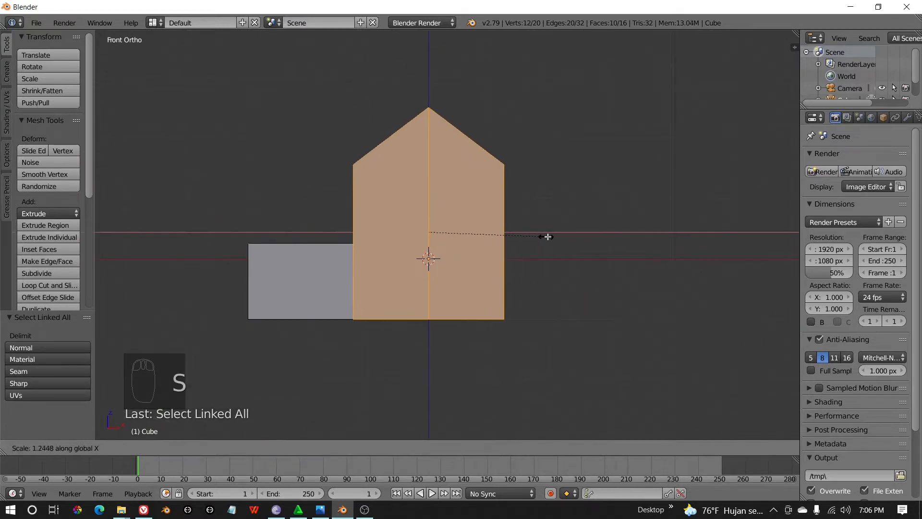
left_click(551, 236)
middle_click_drag(461, 262, 478, 284)
key("KP_1")
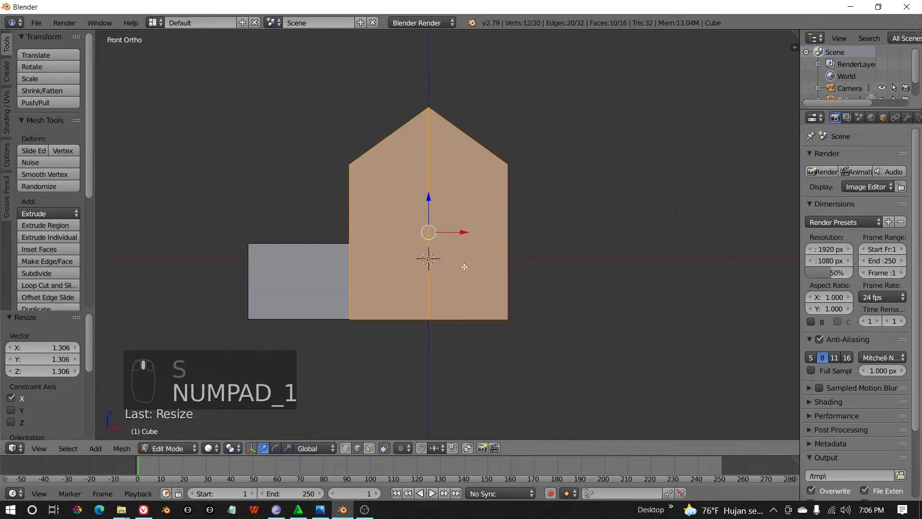
- Shift the widened tall block slightly in the positive X direction, keeping it against the low block
left_click_drag(456, 232, 475, 233)
middle_click_drag(455, 283, 444, 309)
key("Tab")
key("KP_1")
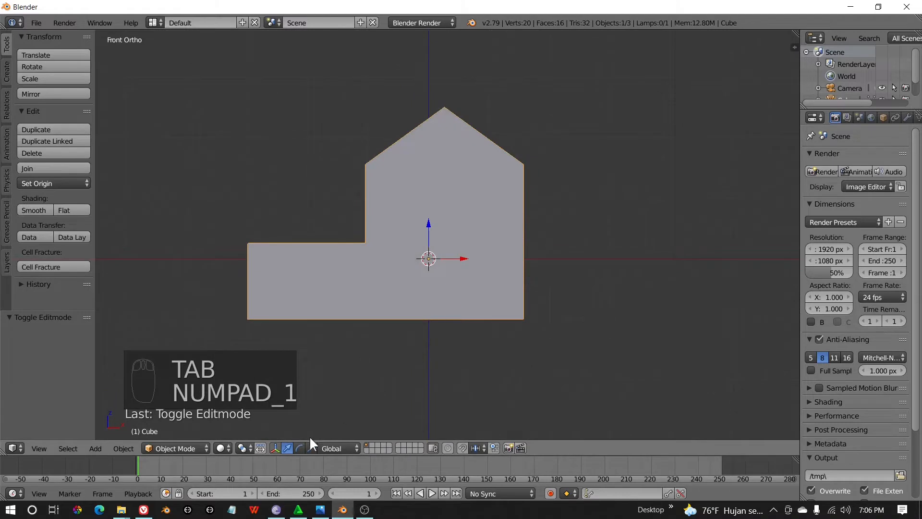
key("Tab")
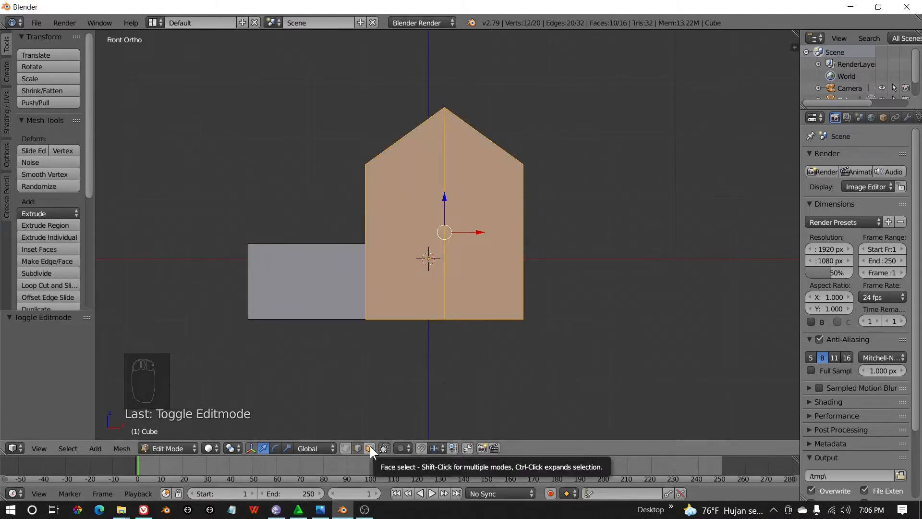
- In face select mode, select both sloped roof faces of the tall block and duplicate them in place
left_click(369, 446)
middle_click_drag(379, 436, 466, 353)
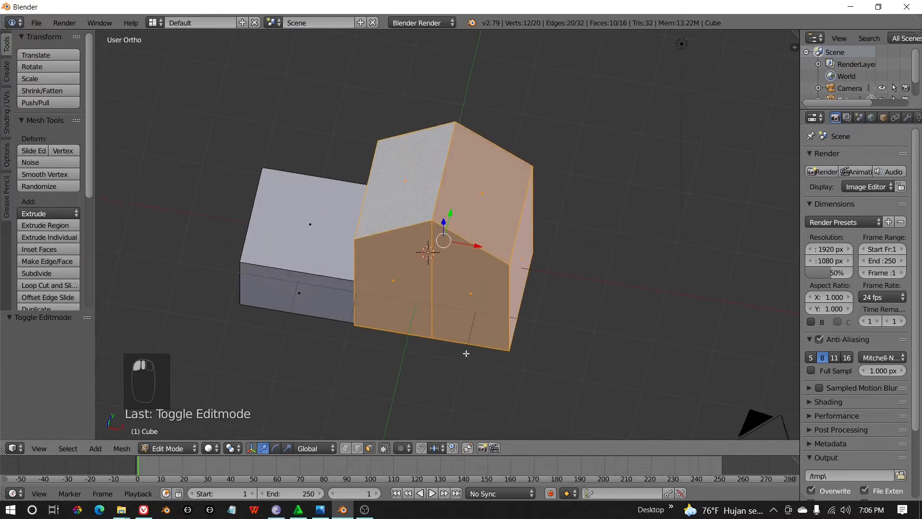
right_click(486, 189)
right_click(408, 185, "shift")
middle_click_drag(413, 257, 515, 207)
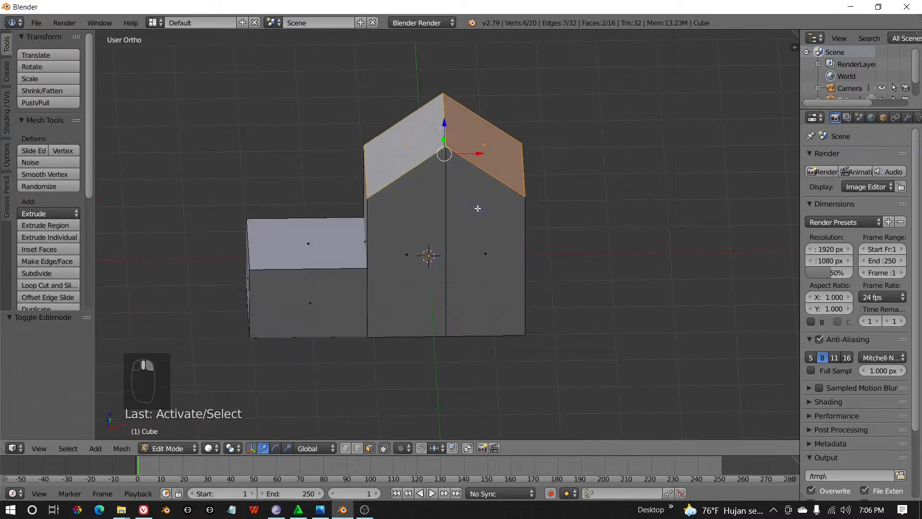
key("shift+d")
right_click(568, 200)
- Scale the duplicated roof faces uniformly by about 1.292 so they overhang the walls
middle_click_drag(568, 200, 521, 206)
key("s")
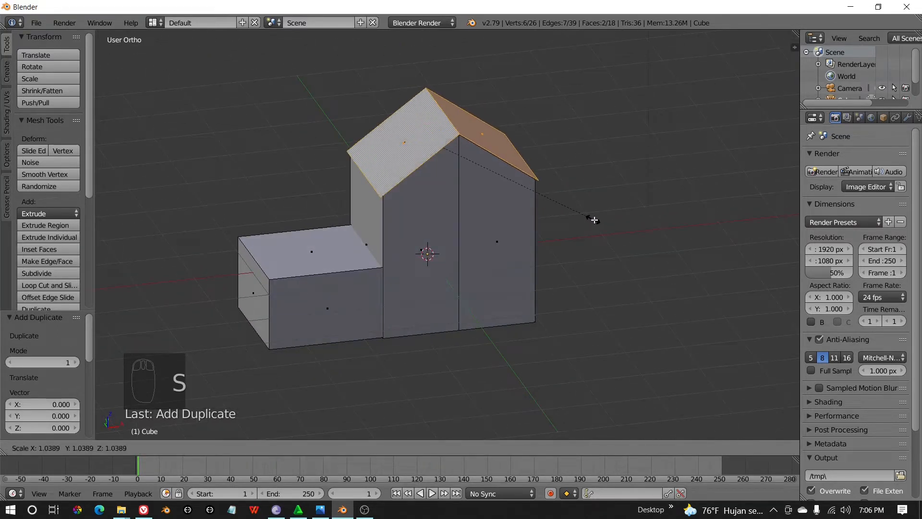
left_click(632, 232)
- Lower the enlarged roof faces by about 0.204 along Z onto the slopes of the gable
key("KP_1")
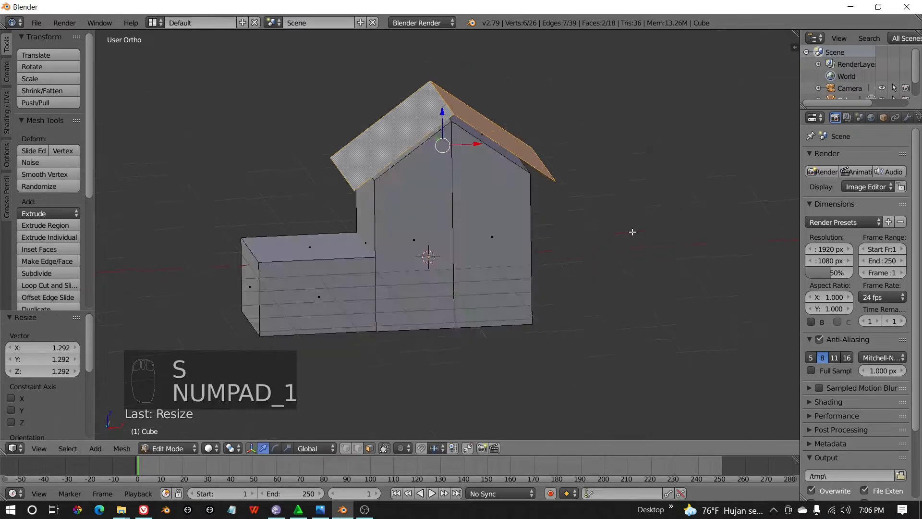
scroll(456, 218, "up", 5)
middle_click_drag(473, 251, 426, 439, "shift")
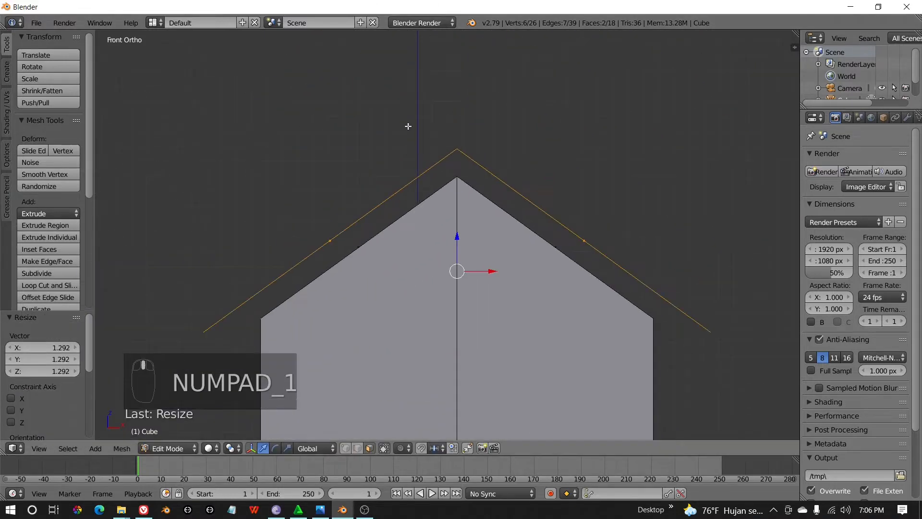
middle_click_drag(454, 152, 455, 126, "shift")
left_click_drag(458, 214, 457, 243)
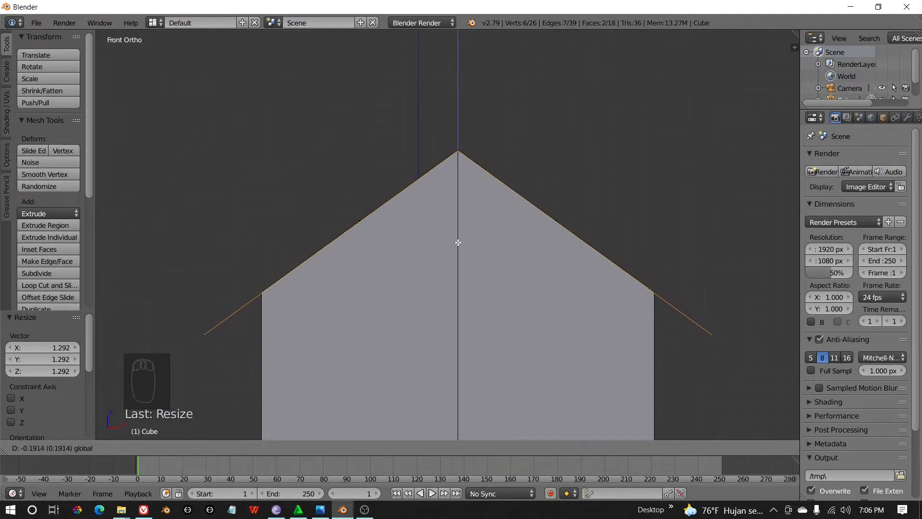
mouse_move(456, 243)
middle_mouse_down()
mouse_move(448, 244)
mouse_move(455, 255)
middle_mouse_up()
key("KP_1")
scroll(515, 186, "down", 3)
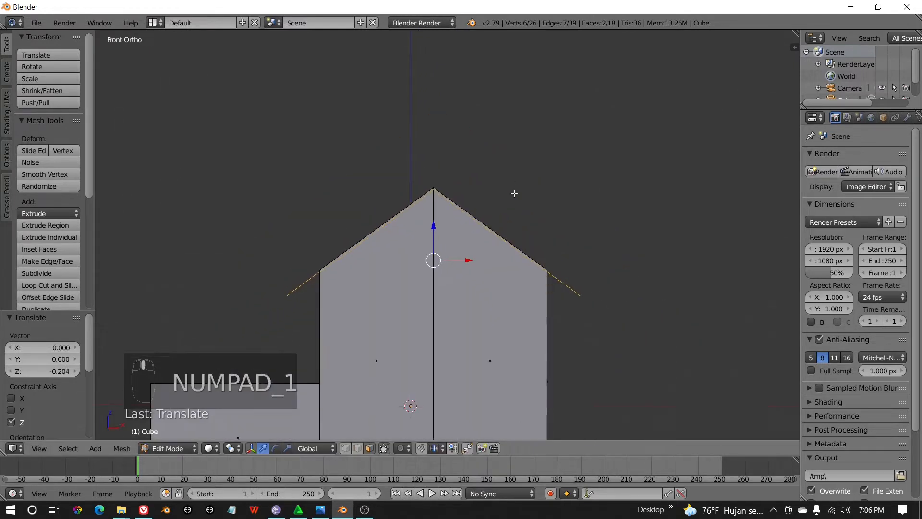
- Extrude the overhanging roof faces upward by about 0.265 along Z to give the roof thickness
middle_click_drag(514, 188, 514, 201, "shift")
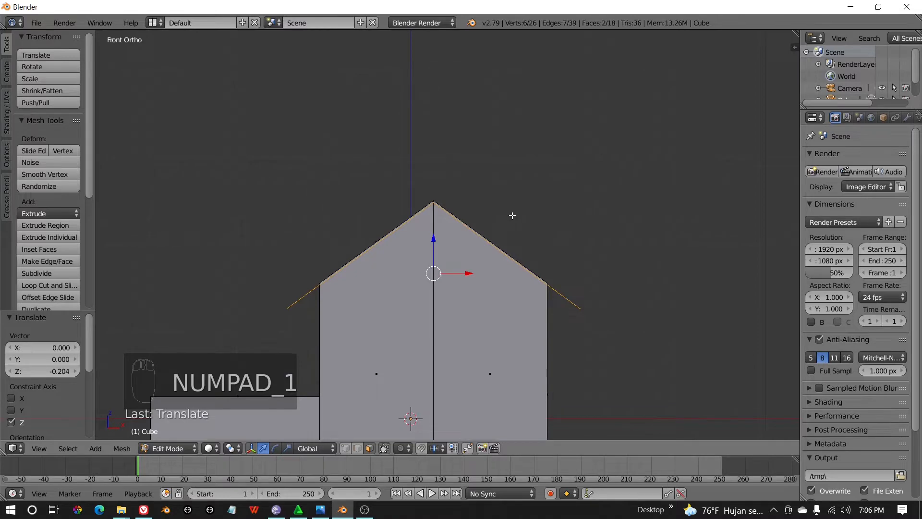
key("e")
left_click(512, 192)
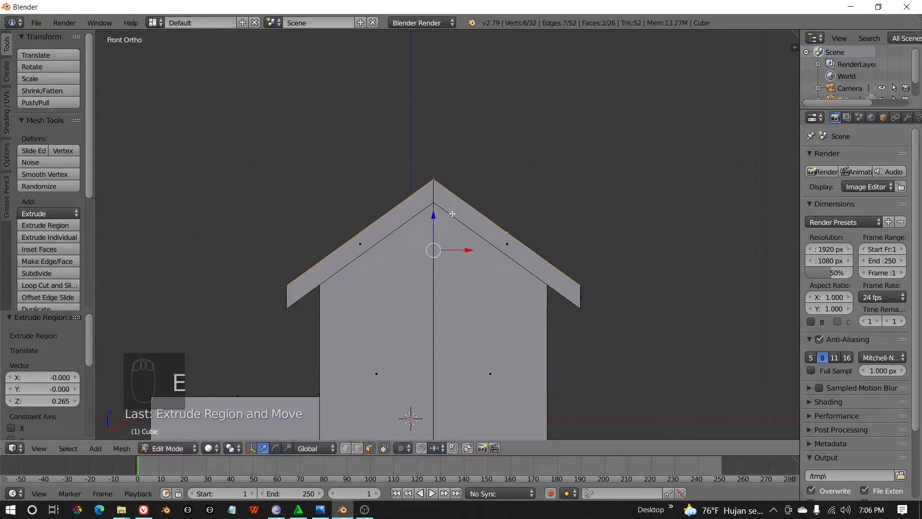
middle_click_drag(512, 192, 510, 145)
- Check the house and its thickened roof in Object Mode and Edit Mode, from the front and at an angle
key("Tab")
key("Tab")
key("KP_1")
scroll(486, 193, "down", 3)
mouse_move(484, 200)
middle_mouse_down()
mouse_move(547, 259)
mouse_move(484, 191)
middle_mouse_up()
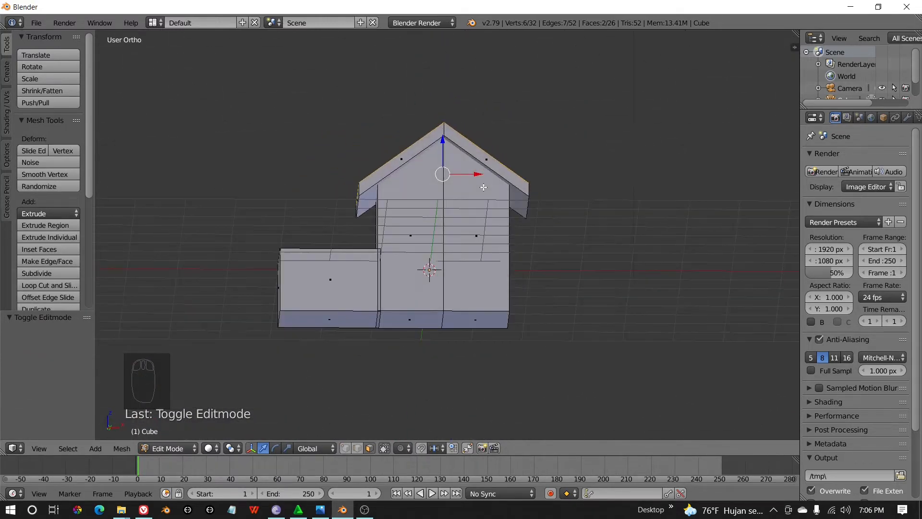
scroll(484, 191, "up", 2)
key("KP_1")
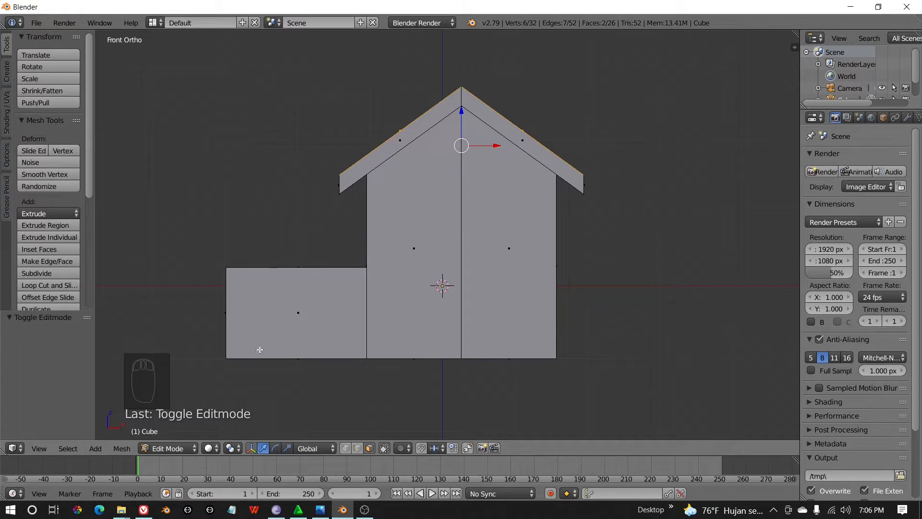
left_click(174, 450)
left_click(179, 425)
- Place the 3D cursor beside the tall block, add a cube there and move it by about -2.673 along Y
left_click(650, 240)
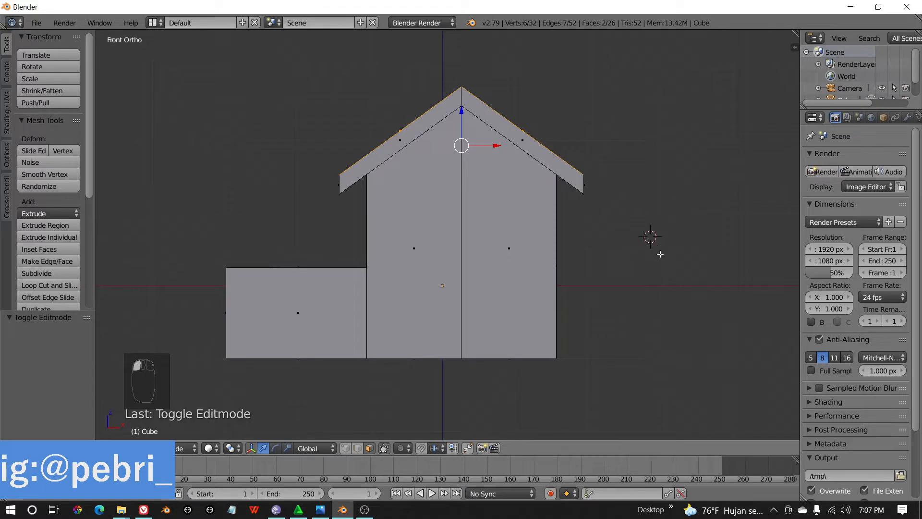
key("shift+a")
key("KP_3")
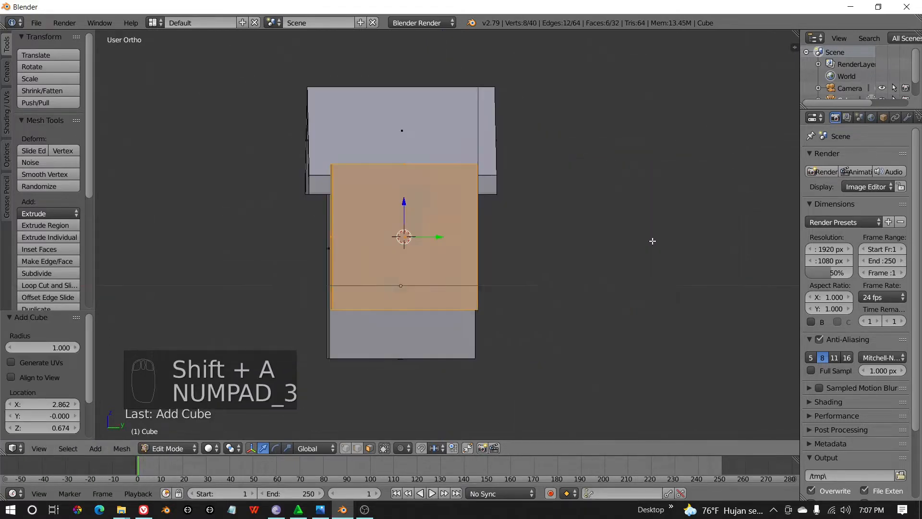
key("KP_1")
key("KP_3")
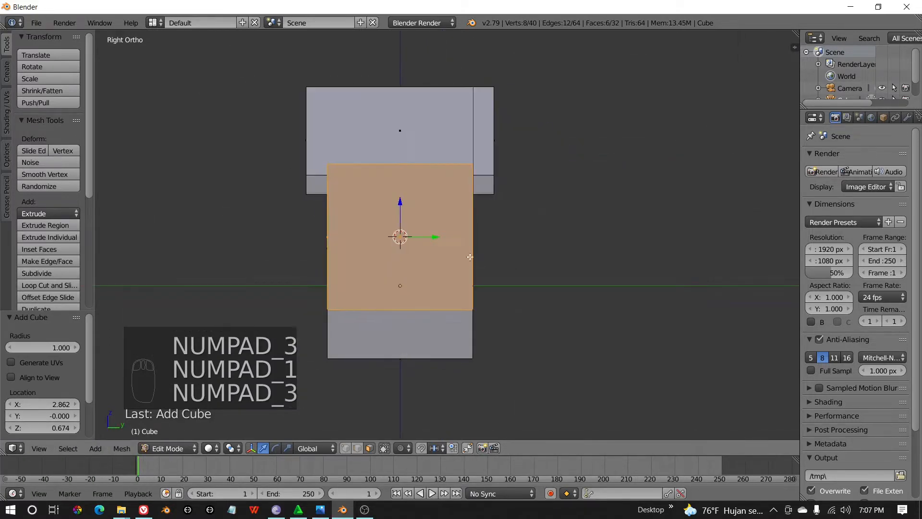
left_click_drag(435, 236, 241, 237)
middle_click_drag(241, 236, 321, 255)
- Select the whole new cube through its linked geometry and scale it uniformly to about 0.375
right_click(406, 300)
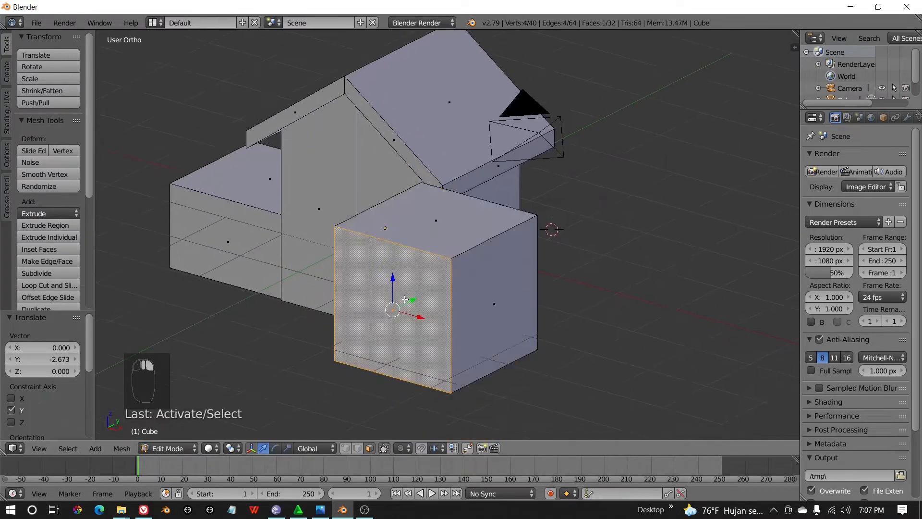
middle_click_drag(405, 300, 354, 307)
key("KP_1")
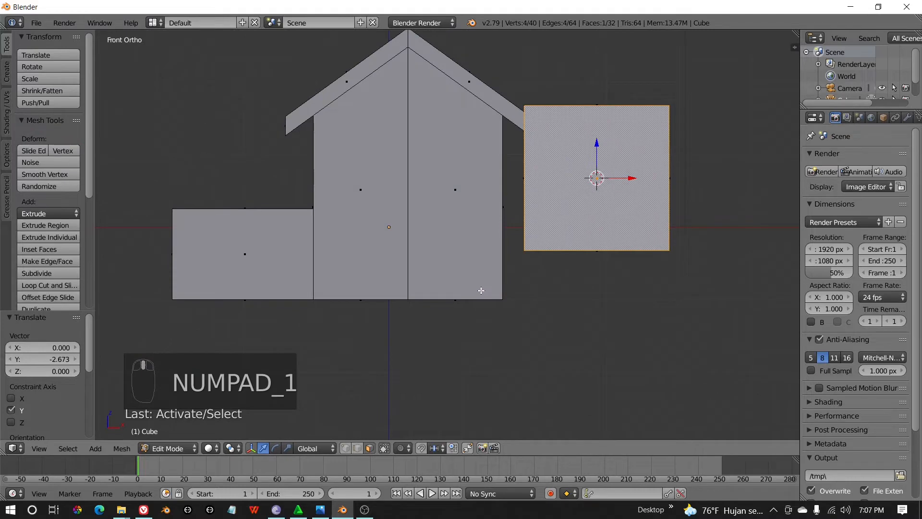
key("ctrl+l")
key("KP_1")
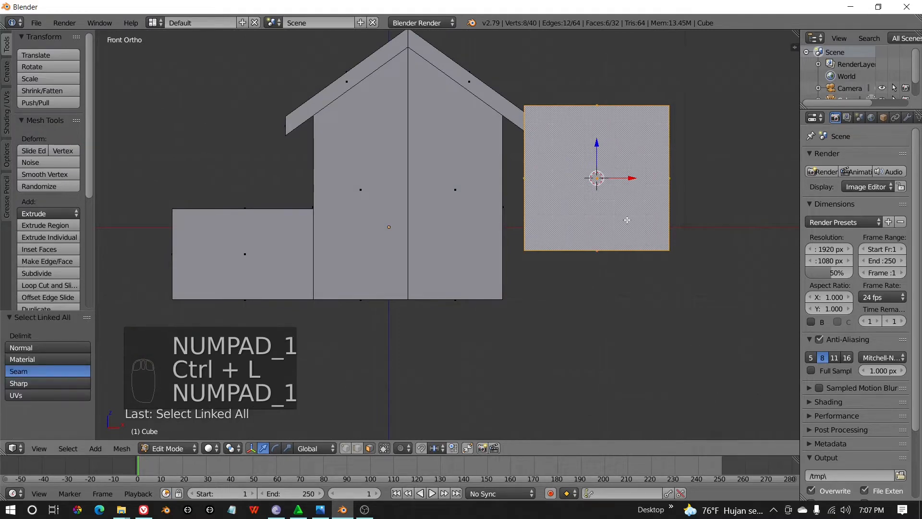
key("KP_3")
key("KP_1")
key("s")
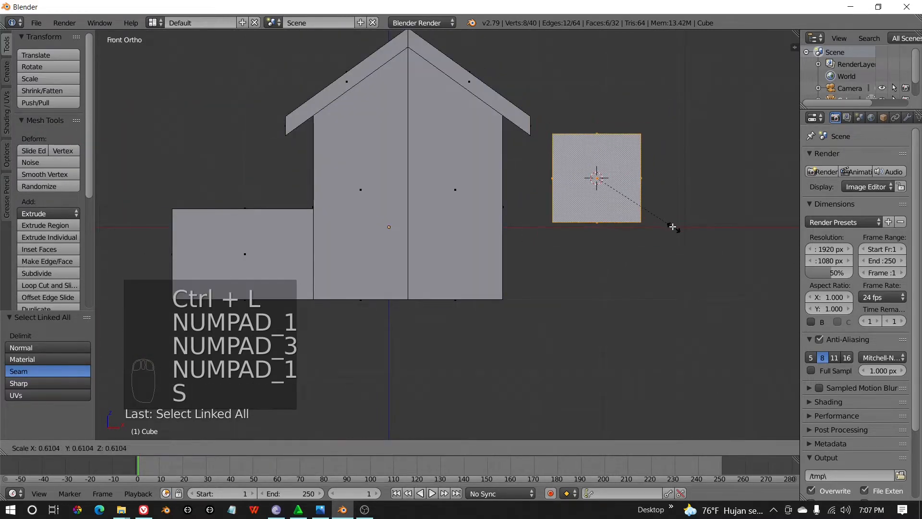
left_click(645, 204)
- Move the small cube about 1.548 along Y and -2.011 along X, onto the right half of the tall block's front
key("KP_3")
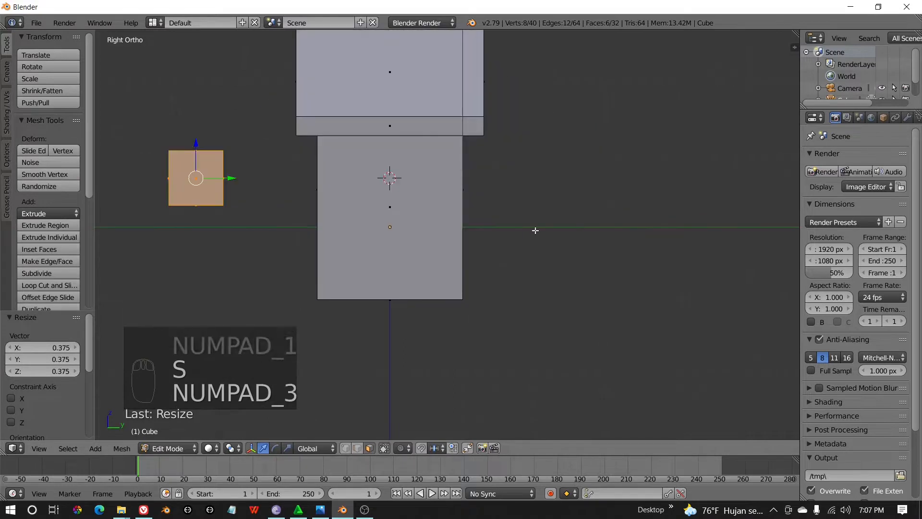
right_click_drag(342, 181, 456, 181)
key("KP_1")
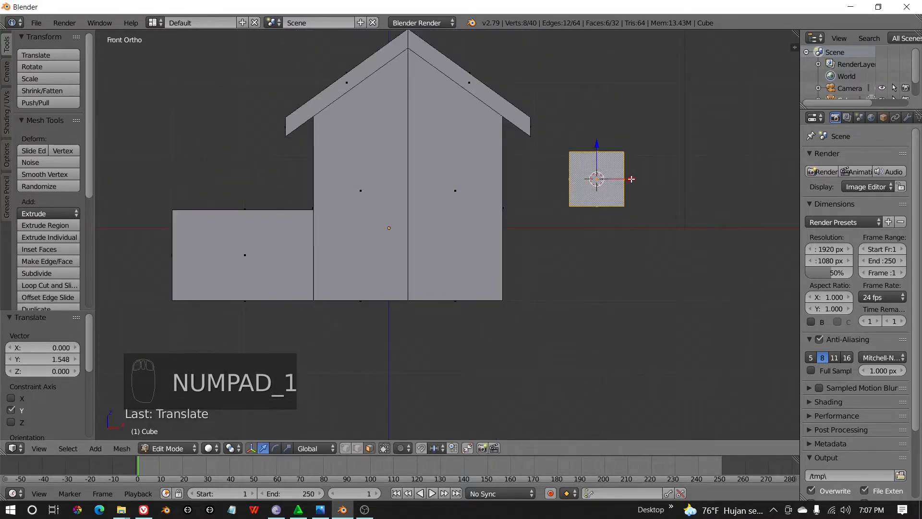
left_click_drag(631, 179, 483, 178)
- Push the small cube into the tall block's front wall by about 0.324 and then 0.053 along Y
middle_click_drag(483, 179, 411, 234)
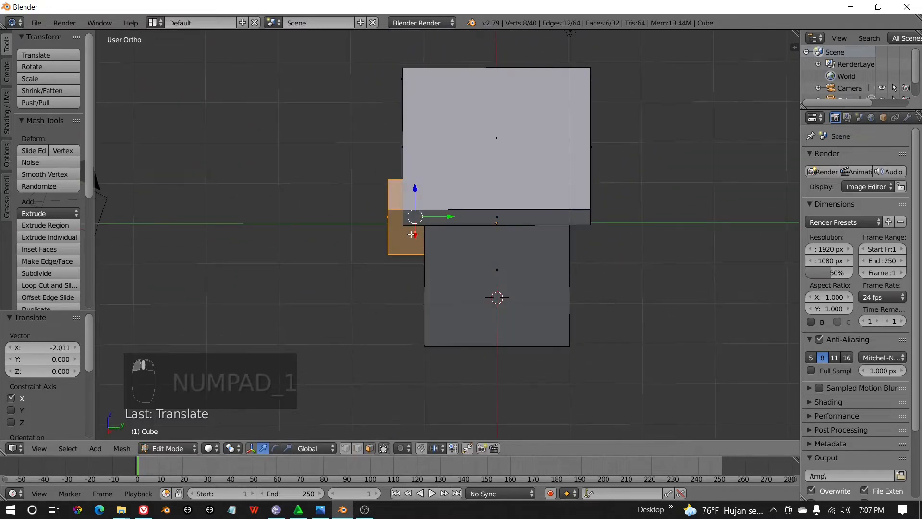
left_click_drag(454, 223, 456, 231)
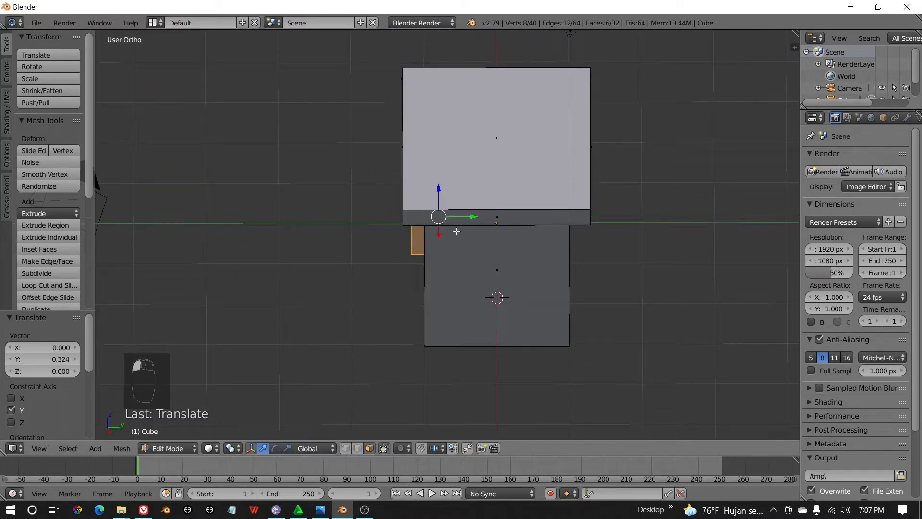
middle_click_drag(457, 231, 535, 224)
middle_click_drag(462, 200, 453, 208)
left_click_drag(477, 177, 479, 176)
middle_click_drag(480, 176, 548, 216)
- Add one centred vertical loop cut across the front of the small window cube
scroll(507, 204, "up", 3)
key("KP_1")
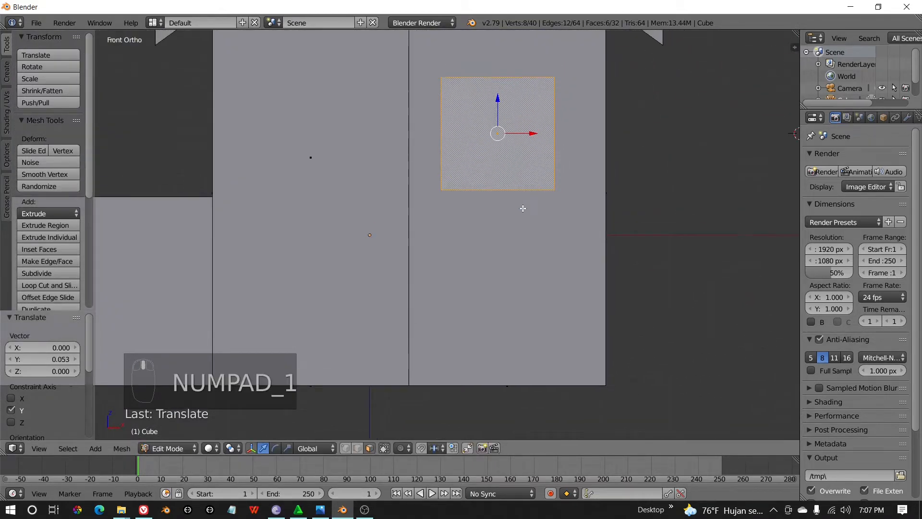
middle_click_drag(495, 141, 452, 227, "shift")
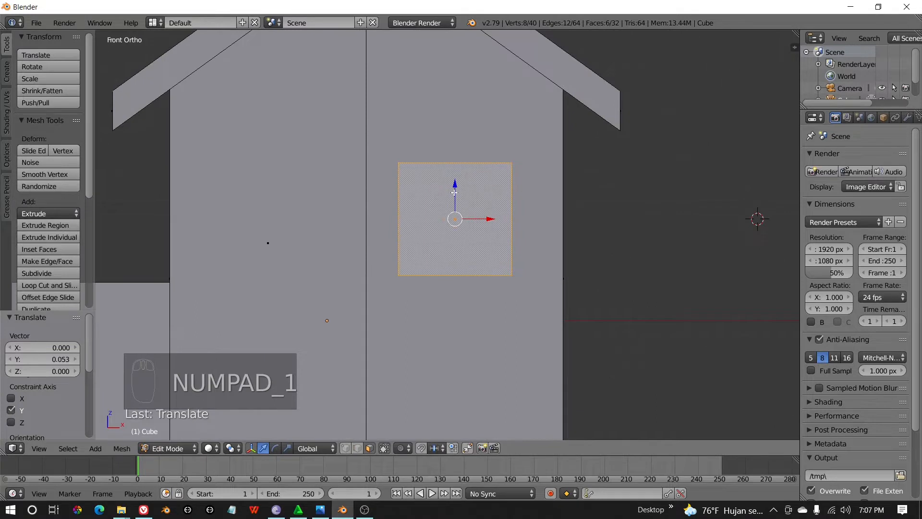
scroll(454, 192, "up", 2)
key("ctrl+r")
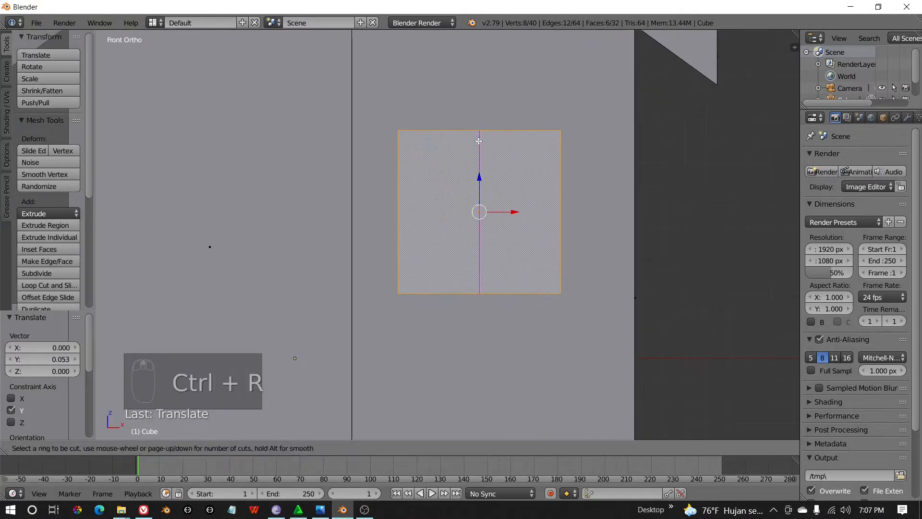
left_click(478, 141)
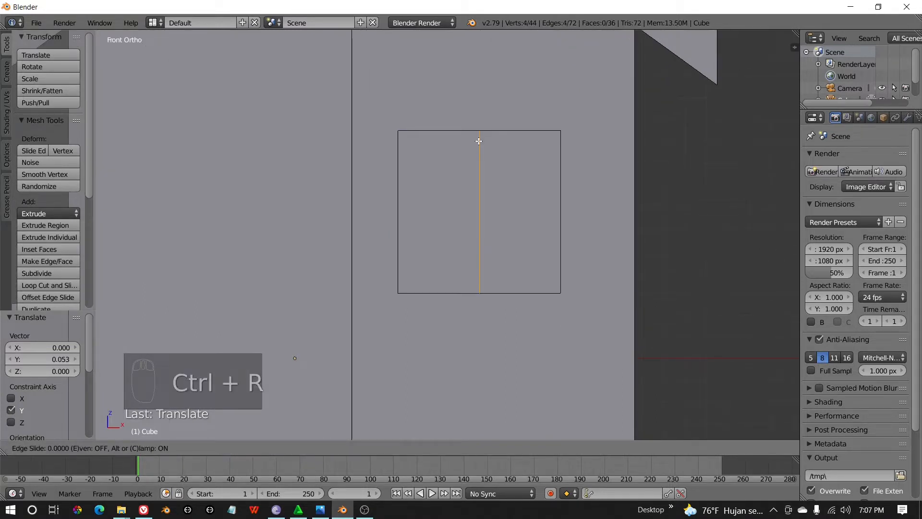
left_click(479, 142)
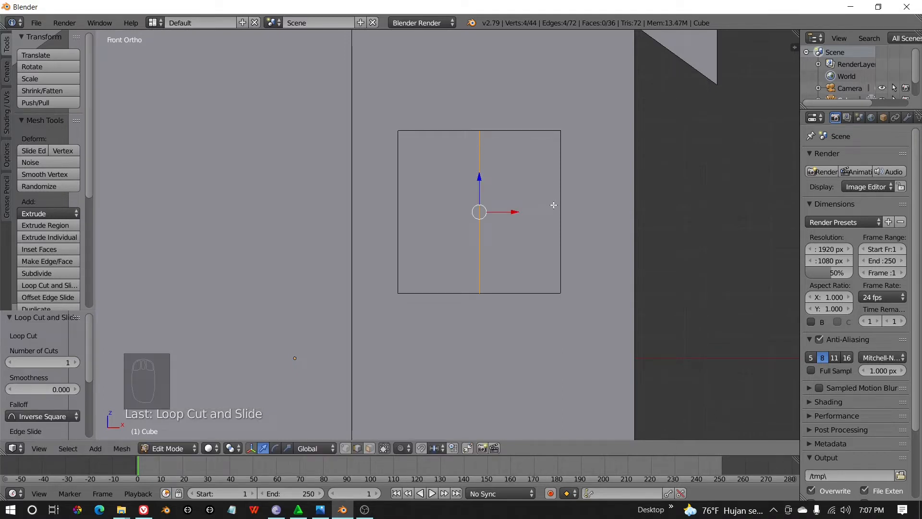
- Add one centred horizontal loop cut across the front of the small window cube
key("ctrl+r")
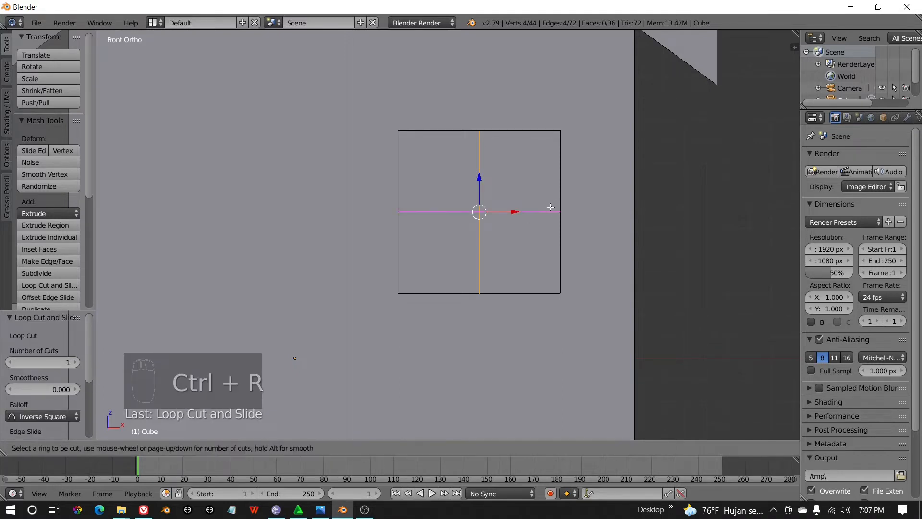
left_click(550, 207)
left_click(551, 206)
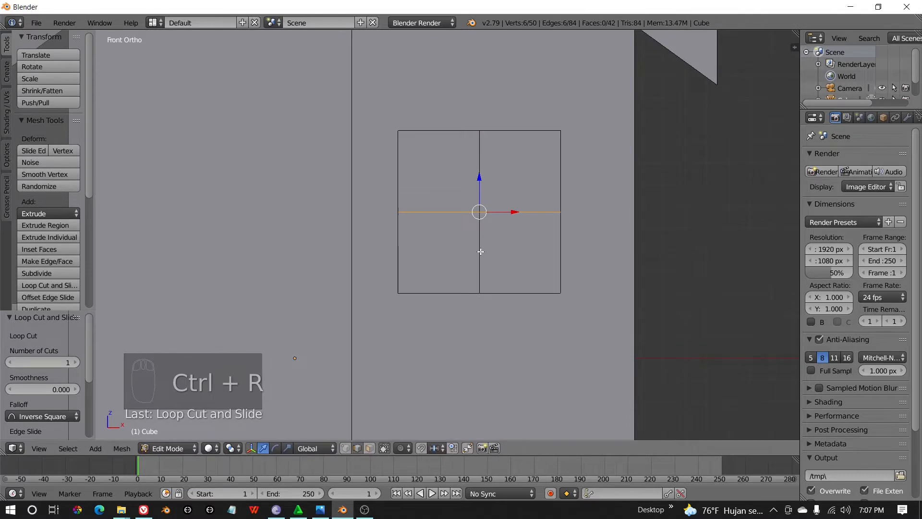
middle_click_drag(407, 175, 354, 238)
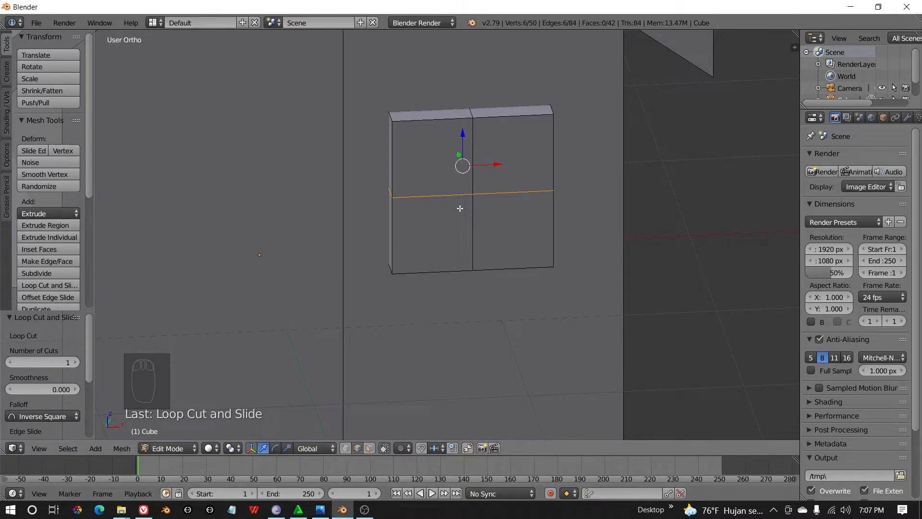
- Switch to vertex selection and select the middle vertex on the window's upper front edge
left_click(346, 448)
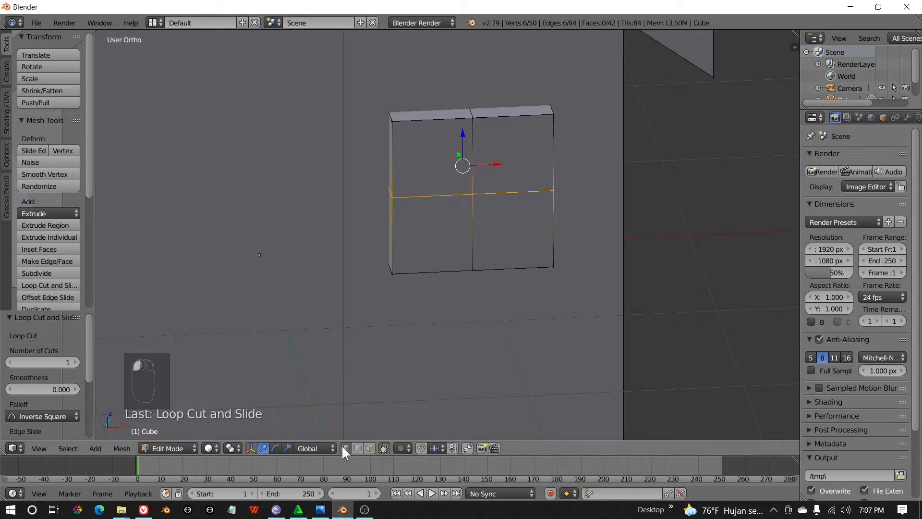
left_click(346, 449)
right_click(470, 159)
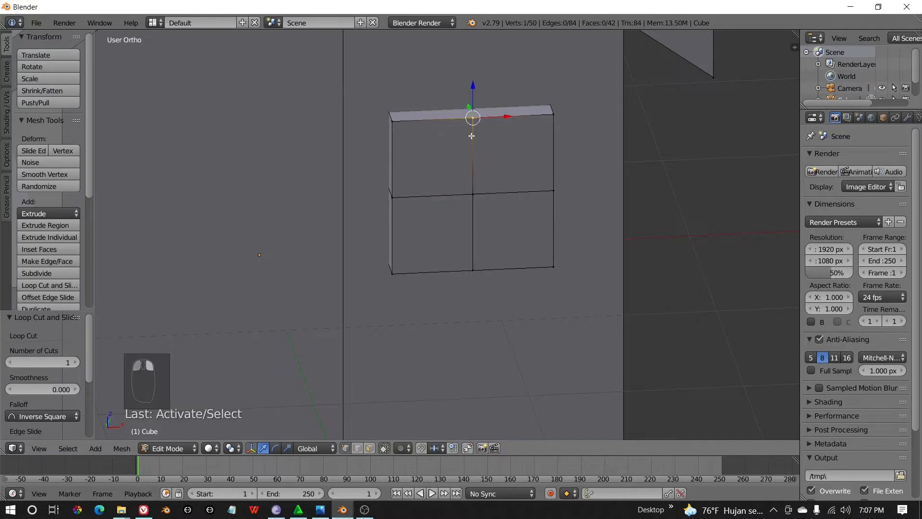
scroll(469, 157, "up", 2)
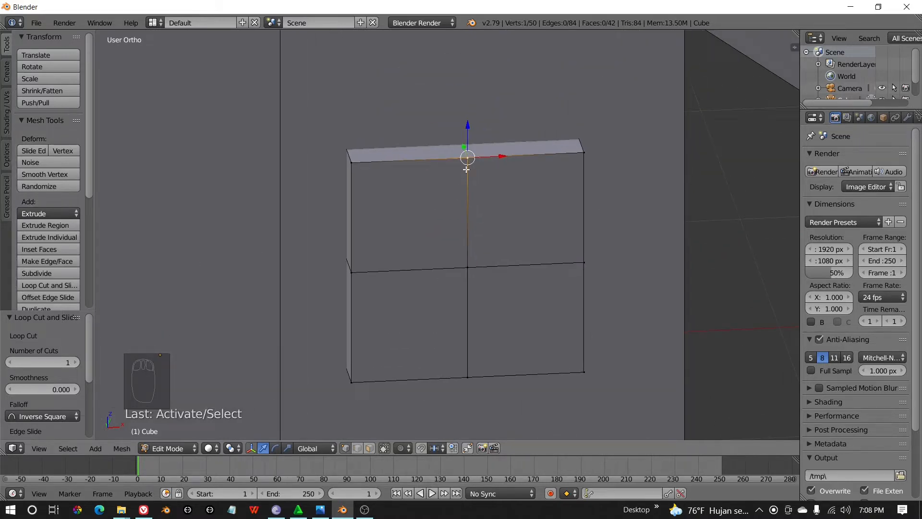
right_click(470, 202, "alt")
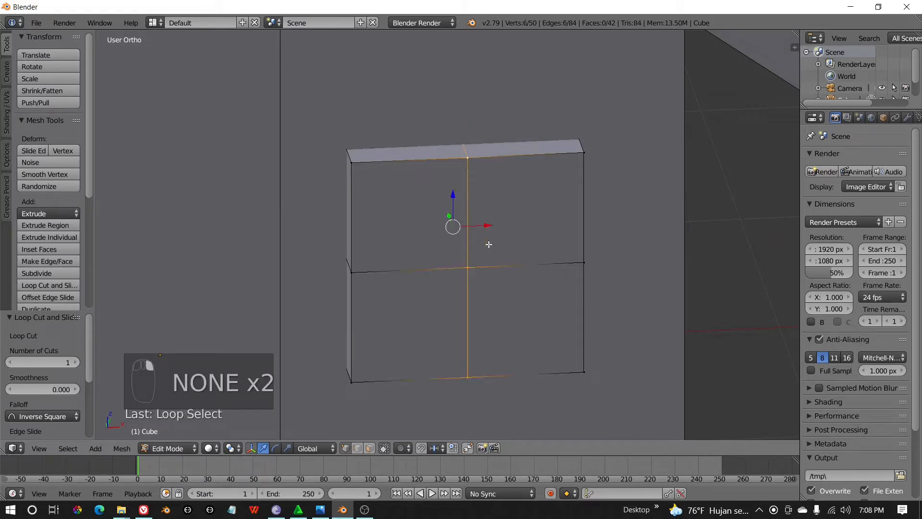
left_click_drag(483, 225, 475, 230)
key("ctrl+z")
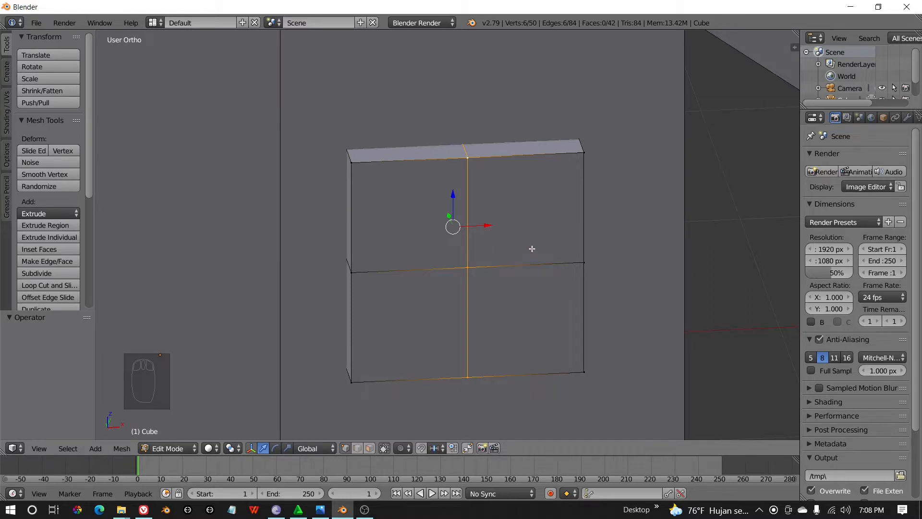
key("ctrl+b")
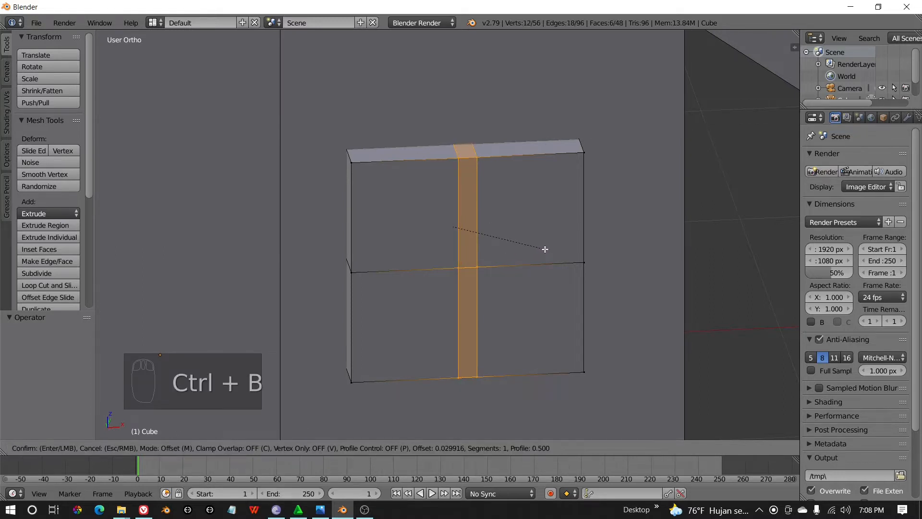
right_click(544, 249)
- Select the three front vertices of the window's vertical centre line and bevel their edges by about 0.031
right_click(467, 157)
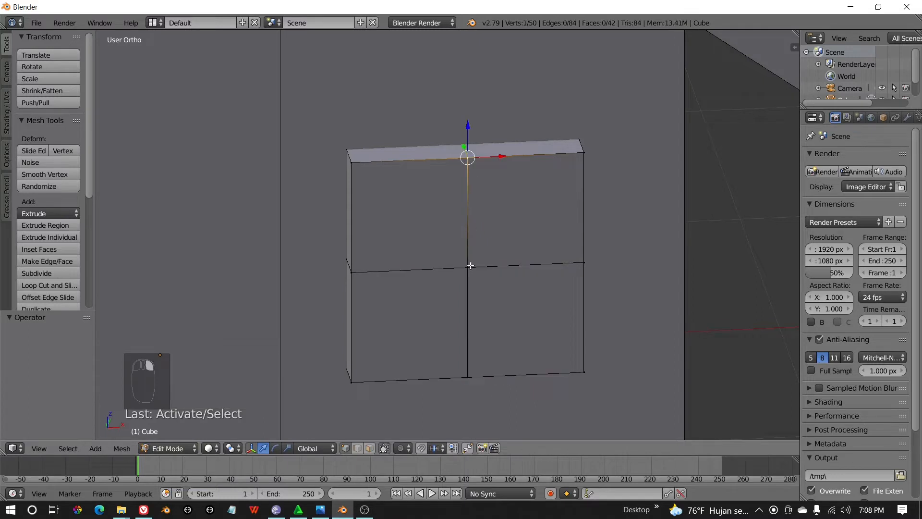
right_click(477, 192)
right_click(467, 165)
right_click(469, 258, "shift")
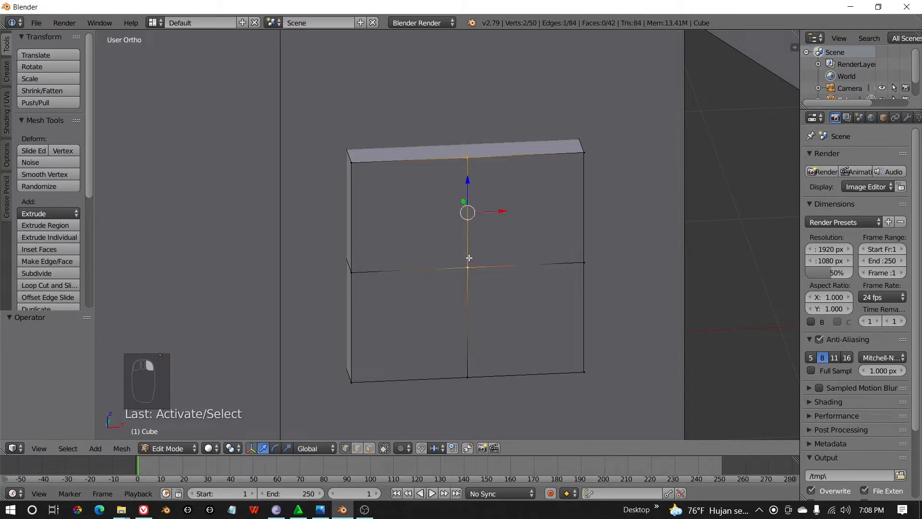
right_click(467, 368, "shift")
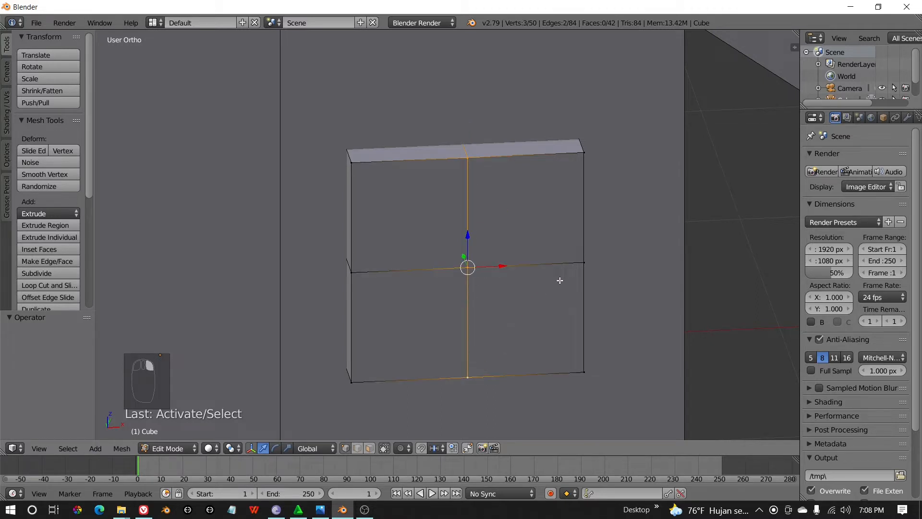
key("ctrl+b")
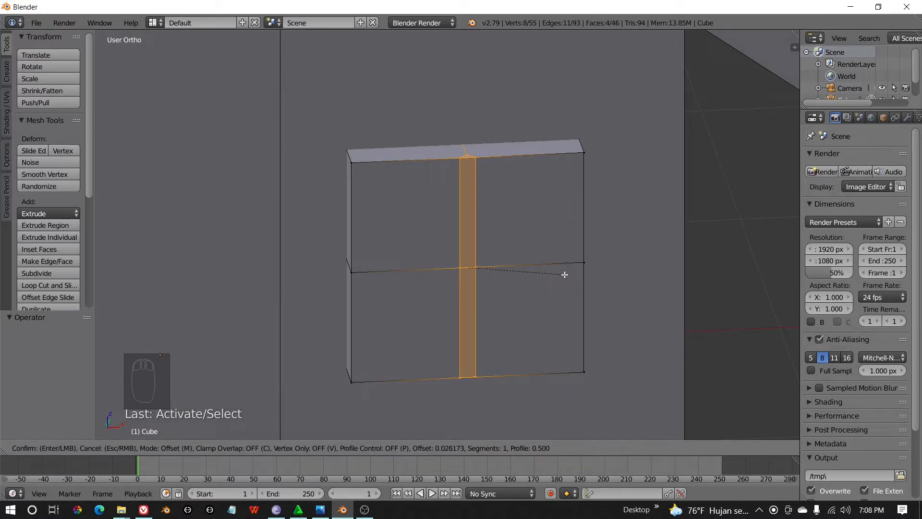
left_click(565, 274)
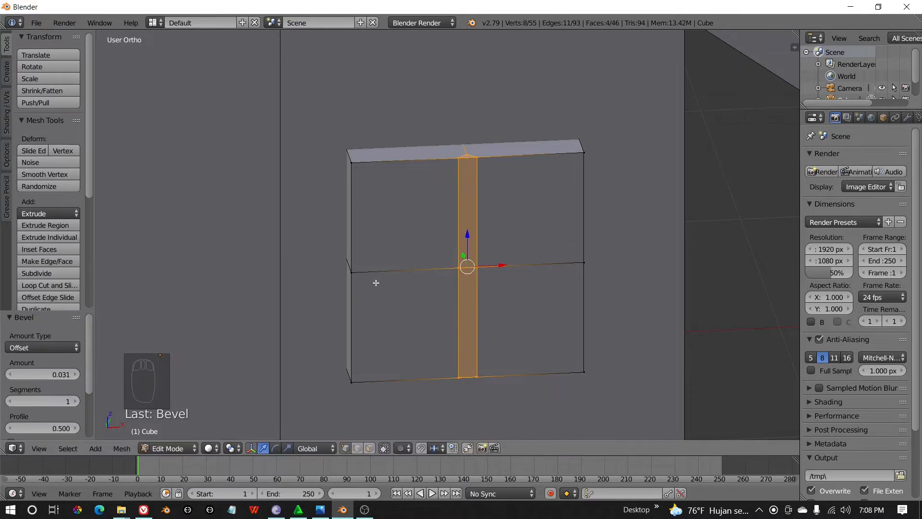
- Select the four front vertices of the window's horizontal centre line and bevel their edges by about 0.03
right_click(352, 274)
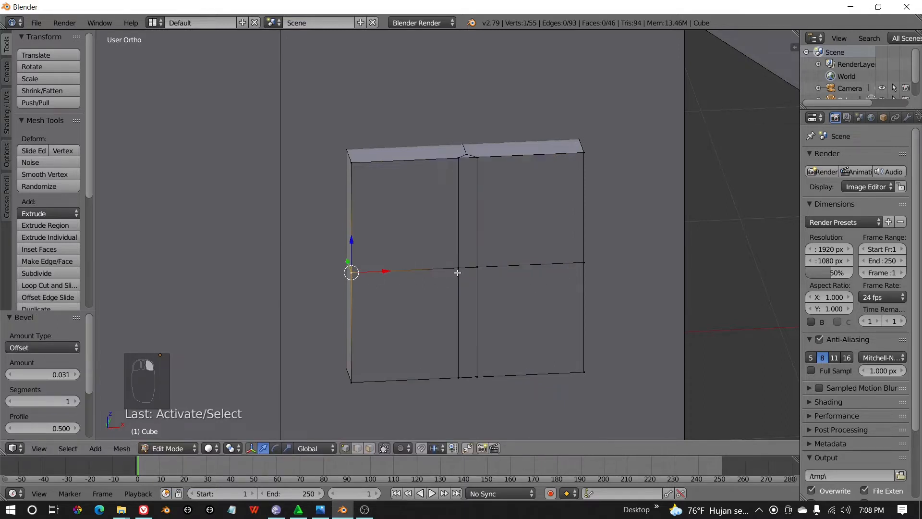
right_click(457, 272, "shift")
right_click(479, 272, "shift")
right_click(579, 267, "shift")
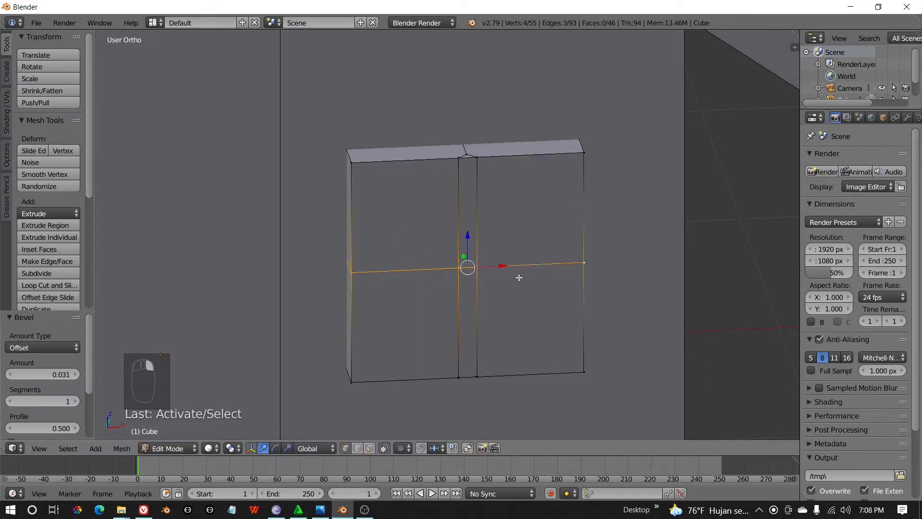
key("ctrl+b")
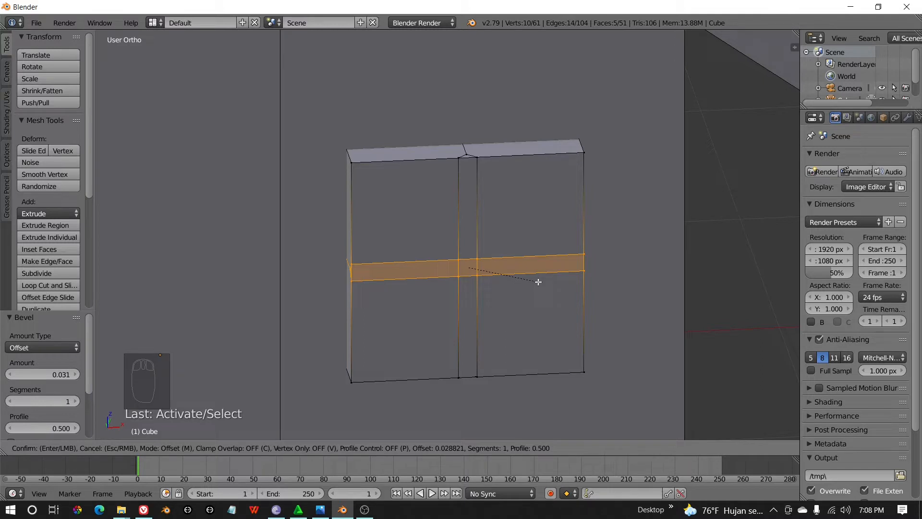
left_click(536, 281)
key("Tab")
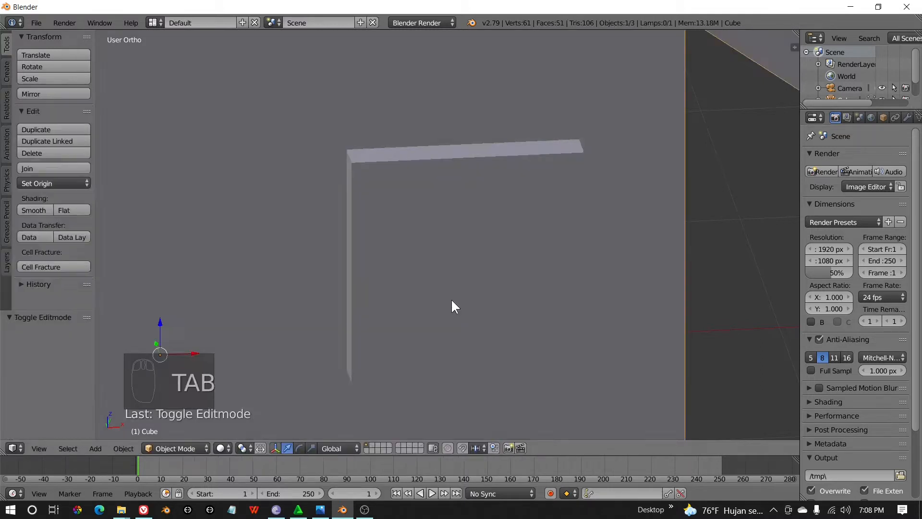
key("Tab")
key("Tab")
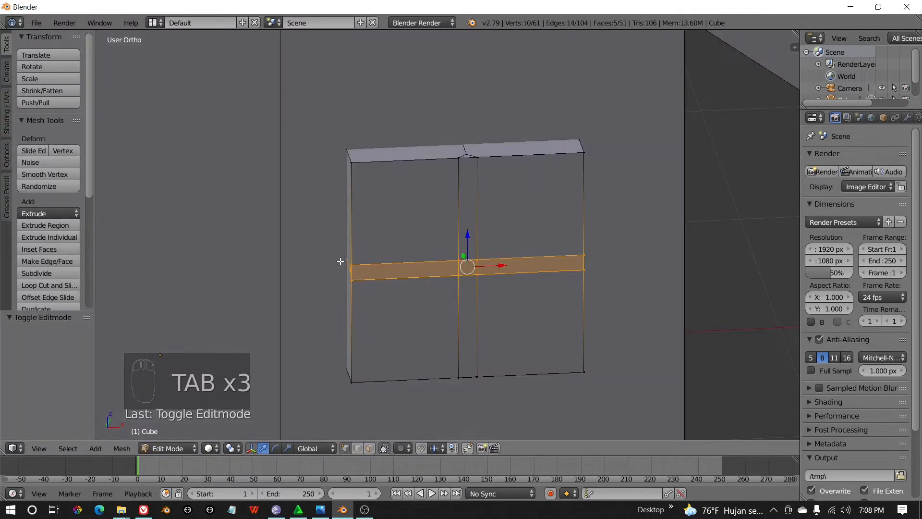
- Select the window's four front pane faces in face selection and inset them by about 0.027
left_click(369, 447)
left_click(419, 256)
left_click(520, 235, "shift")
left_click(521, 303, "shift")
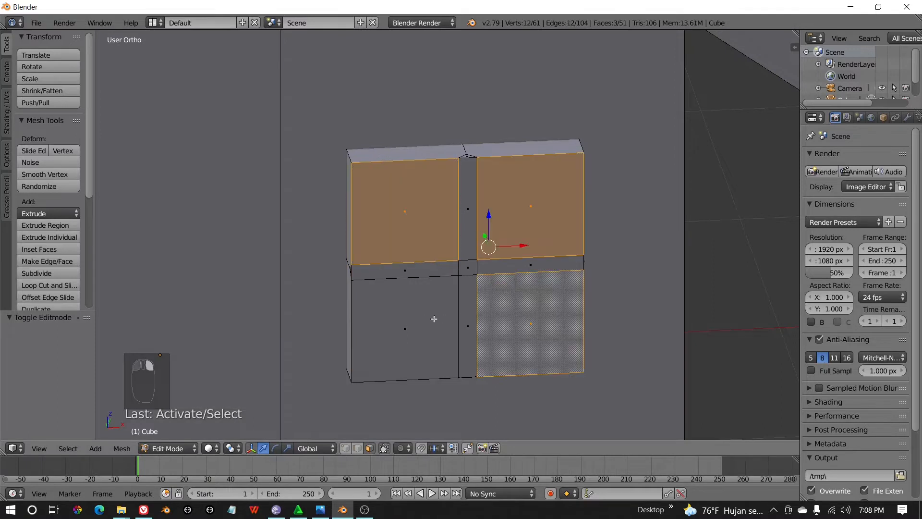
left_click(433, 318, "shift")
middle_click_drag(432, 319, 582, 339)
key("i")
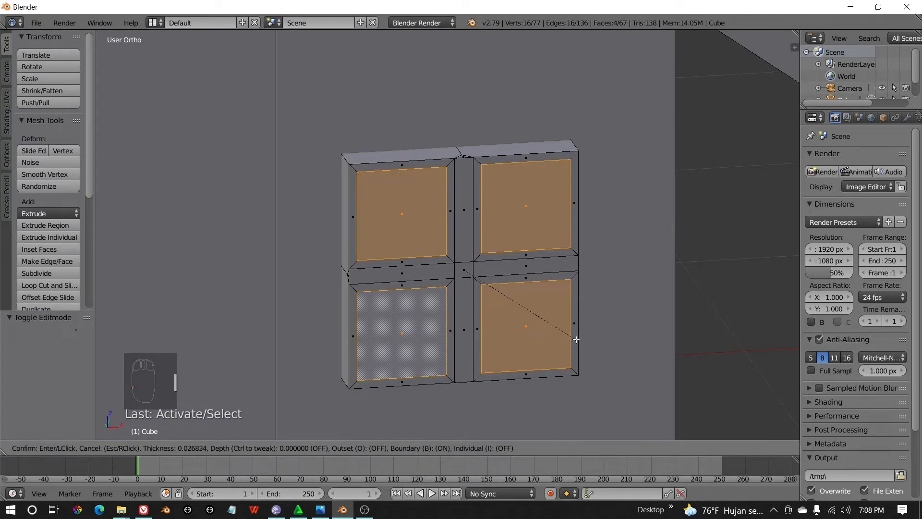
left_click(515, 356)
- Extrude the four inset pane faces inward to recess them behind the window frame
middle_click_drag(514, 355, 483, 322)
key("e")
left_click(516, 355)
key("Tab")
scroll(515, 355, "down", 4)
- Select the whole window through its linked geometry and move it about 0.128 along X and 0.239 along Z
key("KP_1")
key("Tab")
key("KP_1")
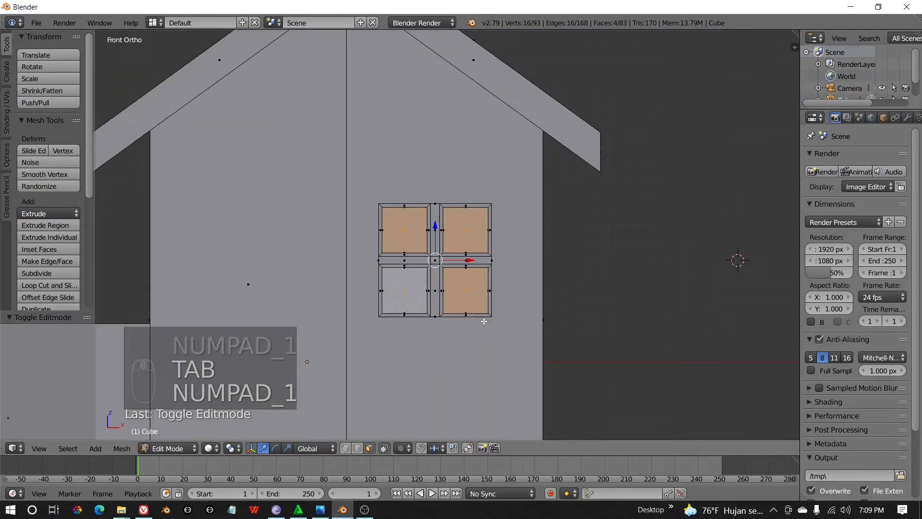
key("ctrl+l")
key("g")
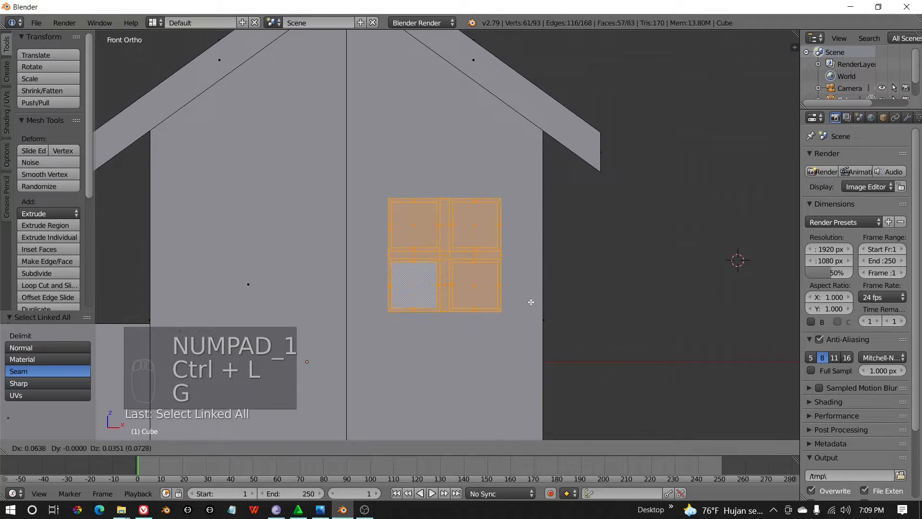
left_click(538, 272)
middle_click_drag(540, 332, 552, 235, "shift")
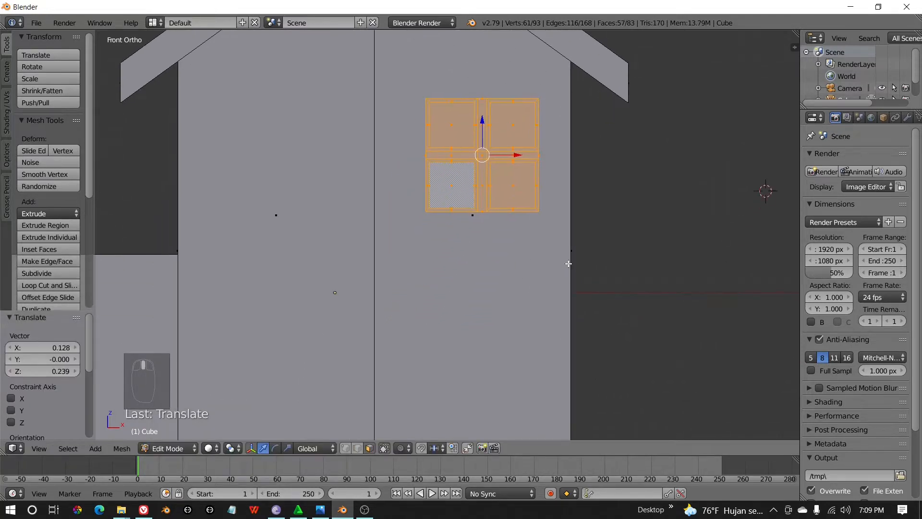
- Duplicate the window and move the copy about -1.413 along X onto the other half of the front wall
key("shift+d")
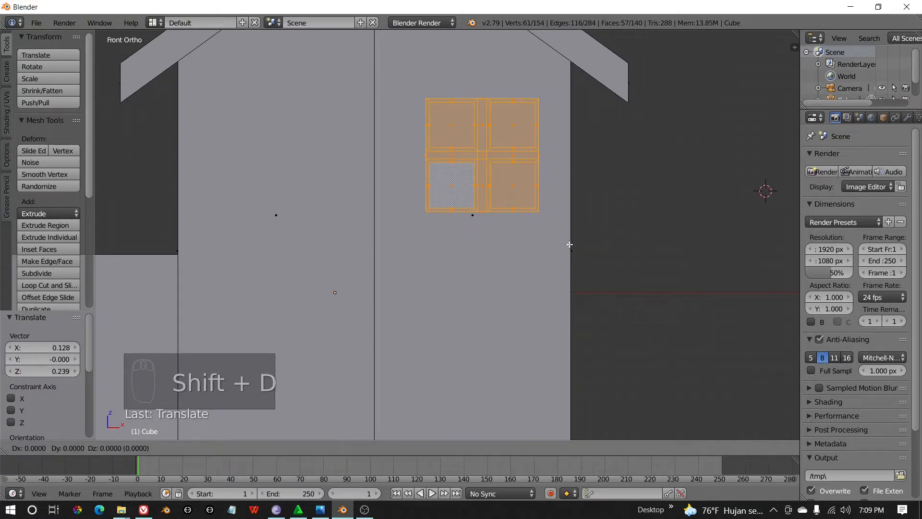
right_click(569, 245)
key("g")
key("x")
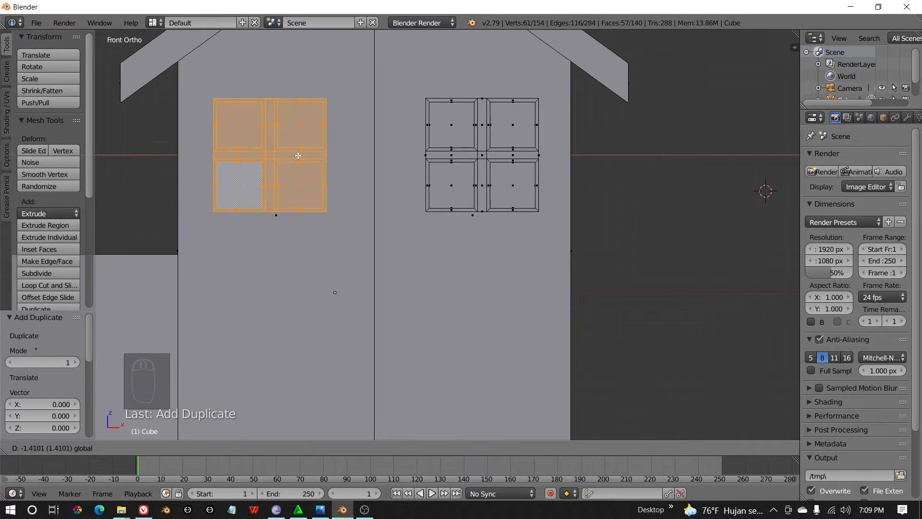
left_click(298, 155)
middle_click_drag(298, 154, 305, 187)
- Select both windows through their linked geometry and duplicate them about -1.283 along Z onto the lower part of the front wall
right_click(460, 125)
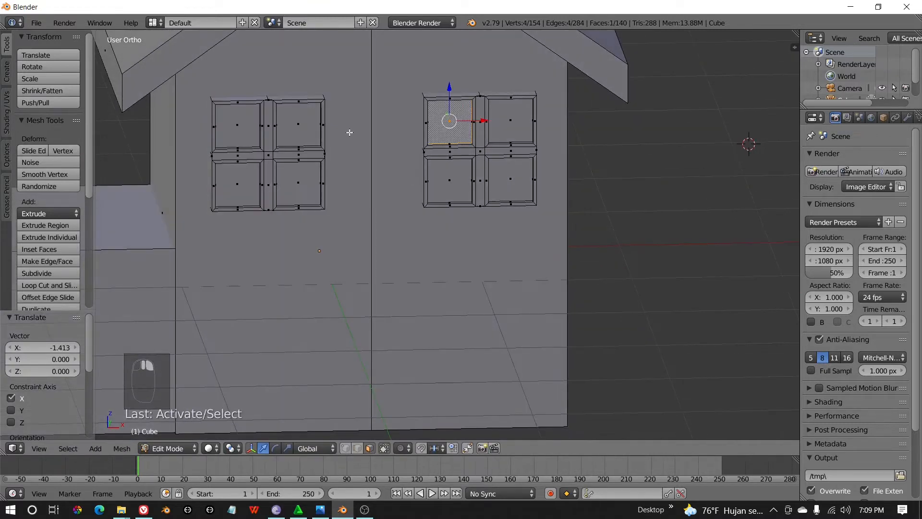
right_click(270, 128)
right_click(464, 138)
right_click(294, 126)
right_click(374, 131)
right_click(285, 134)
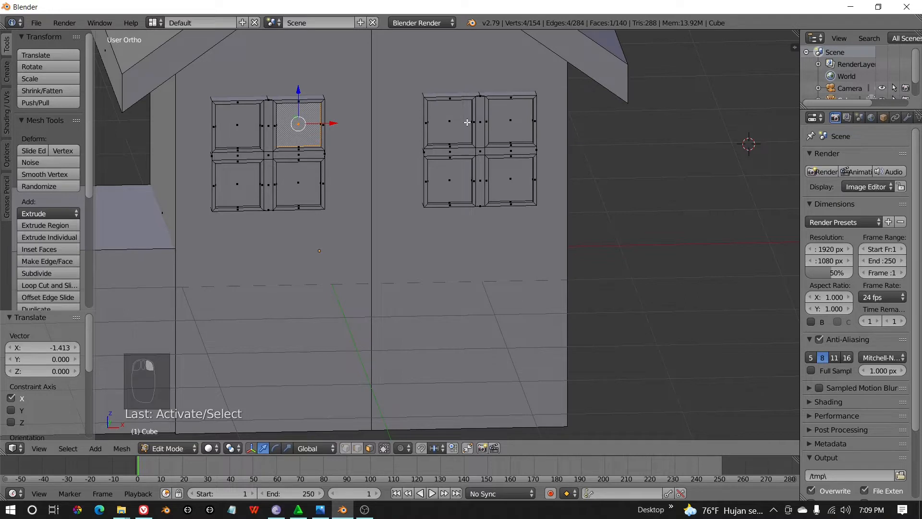
right_click(449, 126, "shift")
key("ctrl+l")
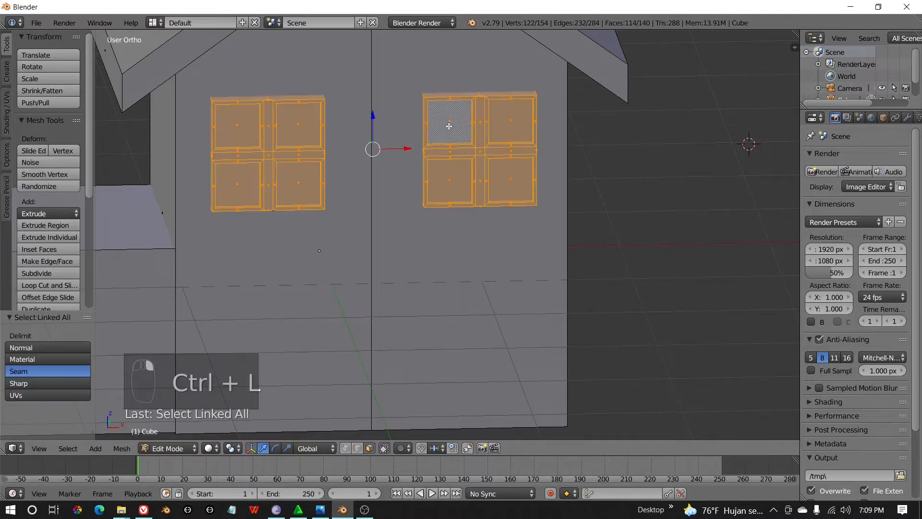
key("KP_1")
middle_click_drag(386, 199, 389, 151, "shift")
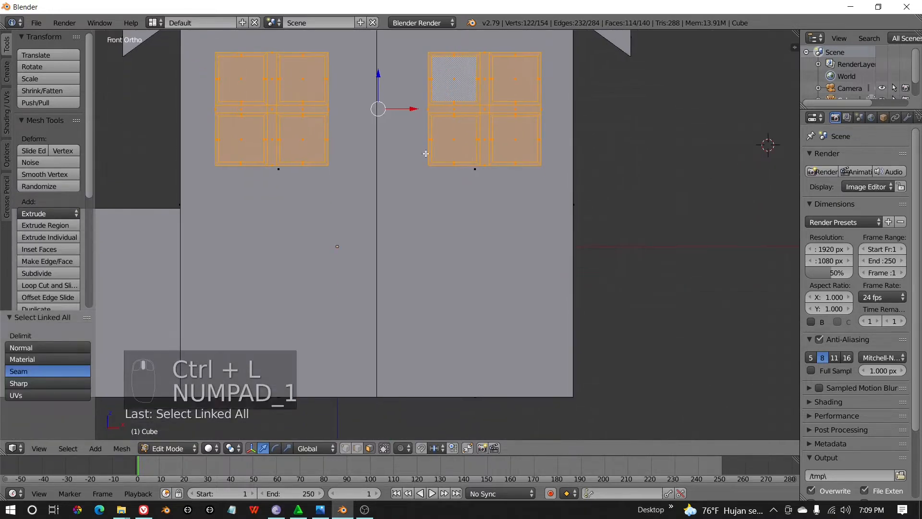
key("shift+d")
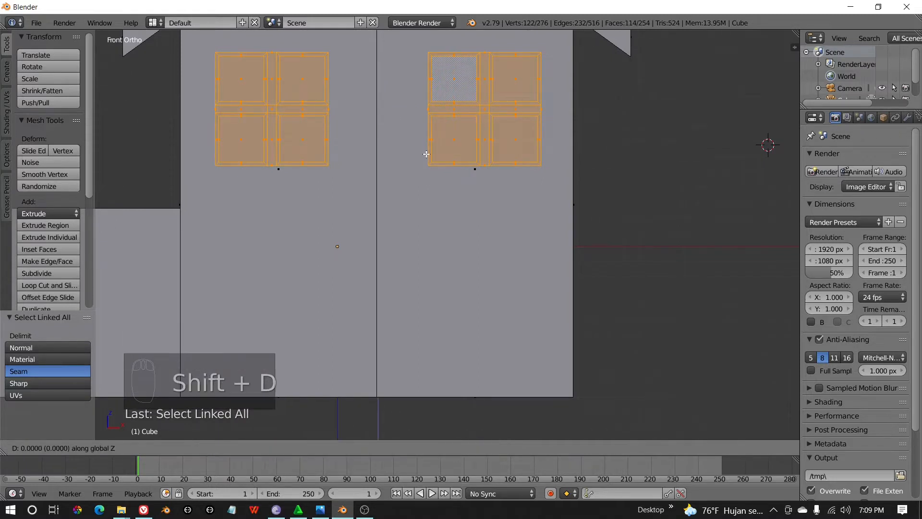
left_click(415, 342)
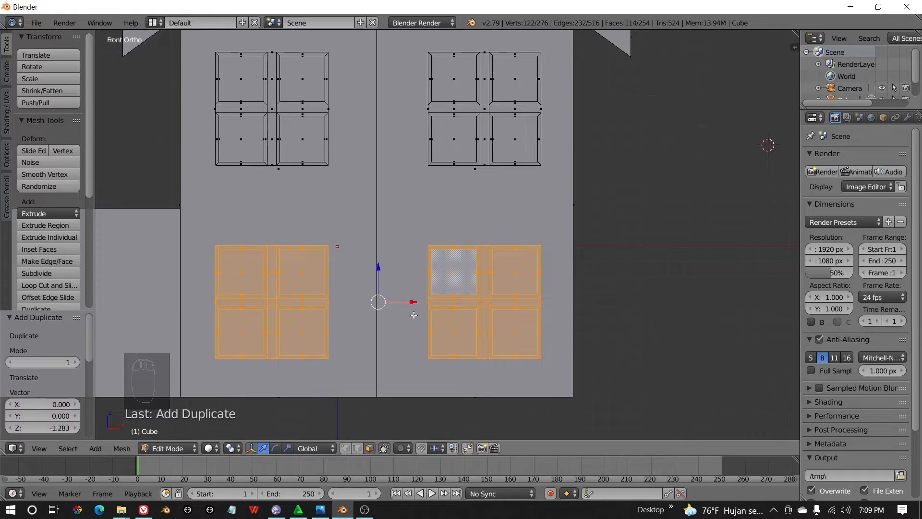
- Select the bottom frame faces under all four lower panes of the two lower windows and extrude them outward as small sills
key("Tab")
middle_click_drag(414, 316, 356, 260)
key("KP_1")
middle_click_drag(413, 282, 391, 235)
key("Tab")
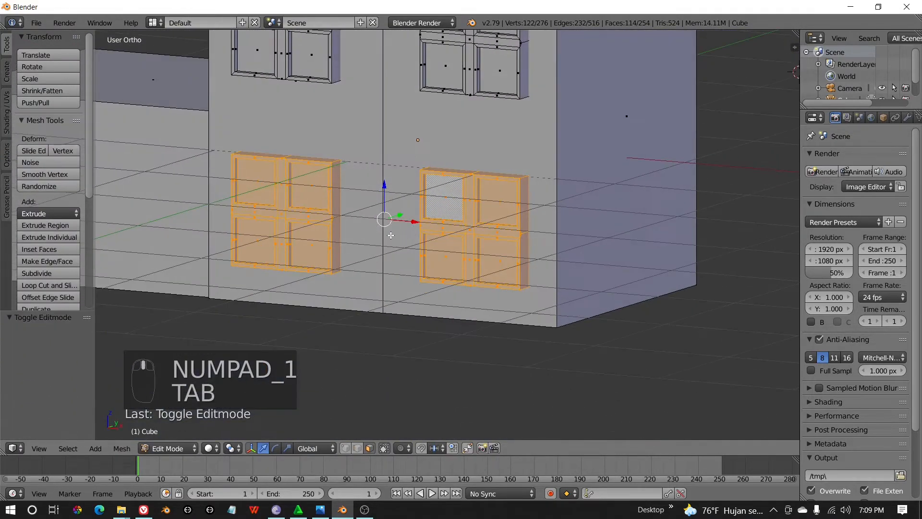
scroll(439, 375, "up", 4)
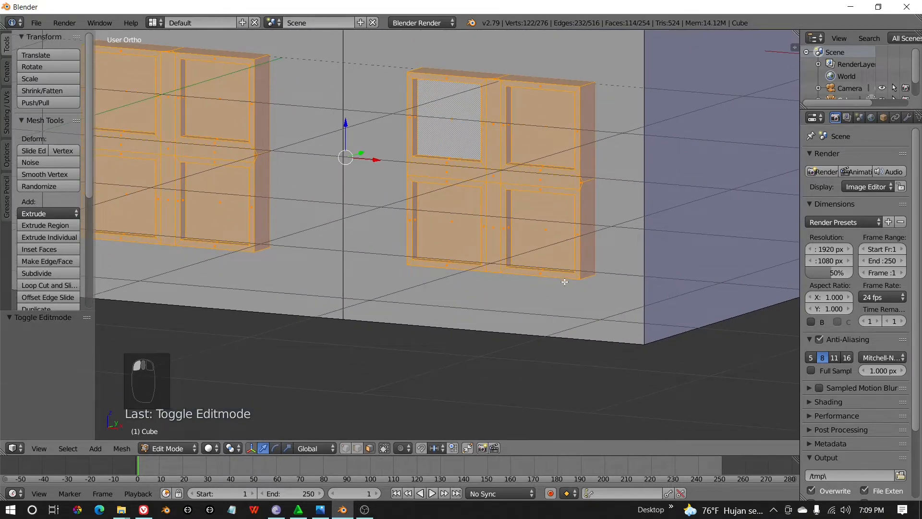
left_click(564, 282)
scroll(564, 282, "up", 3)
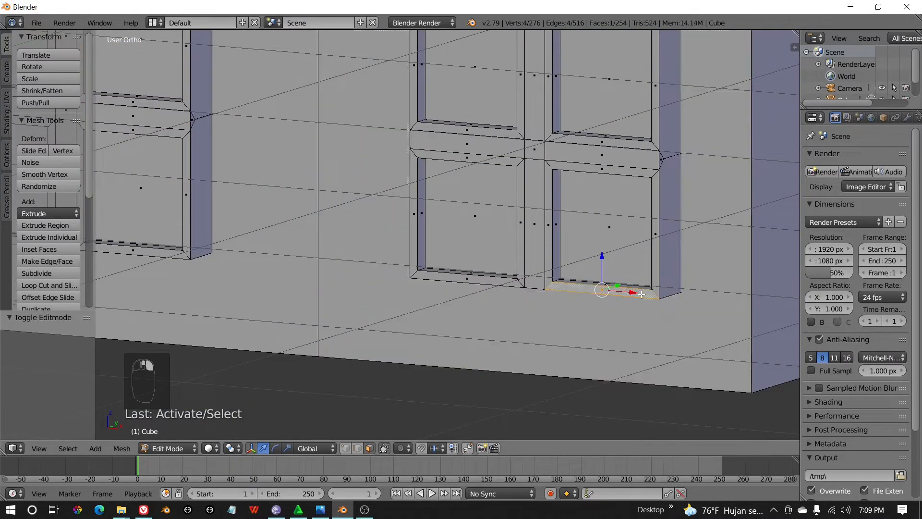
middle_click_drag(531, 283, 550, 276)
left_click(529, 271, "shift")
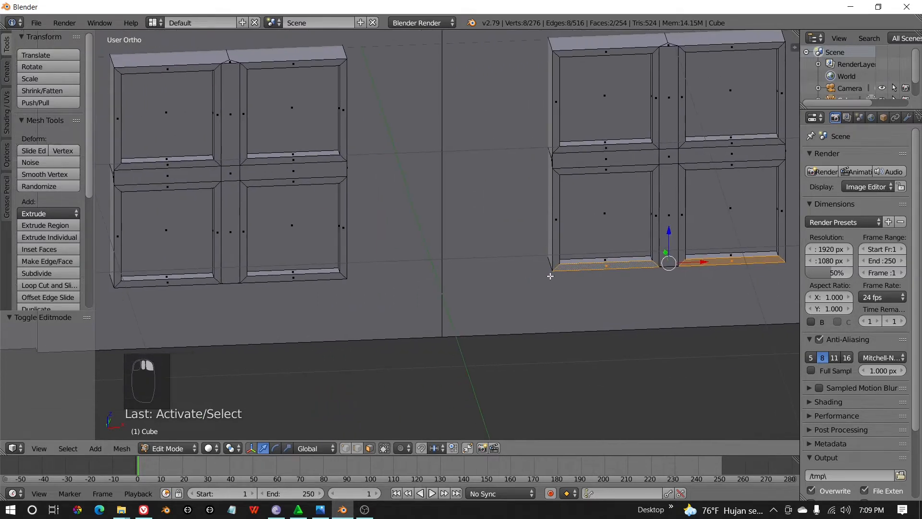
right_click(314, 275, "shift")
right_click(161, 284, "shift")
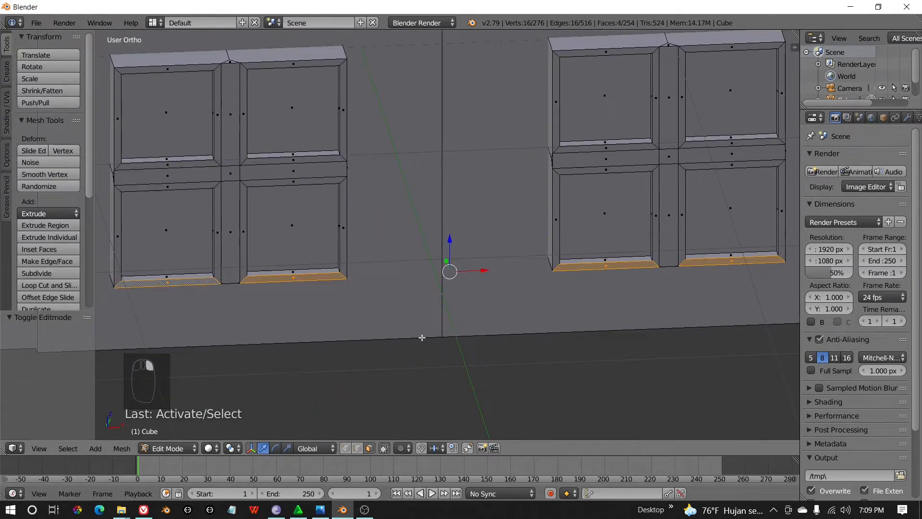
mouse_move(454, 345)
middle_mouse_down()
mouse_move(516, 356)
mouse_move(447, 344)
middle_mouse_up()
key("e")
left_click(475, 363)
key("Tab")
key("Tab")
key("Tab")
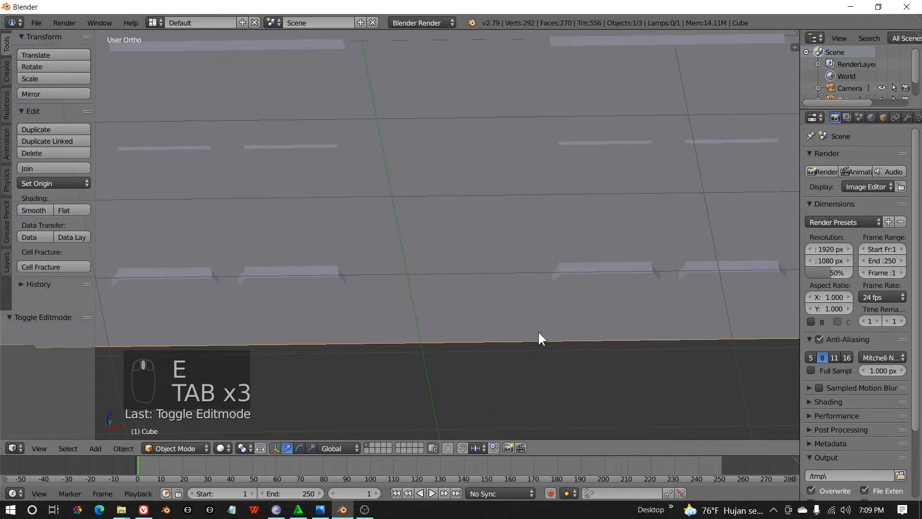
middle_click_drag(539, 333, 498, 337)
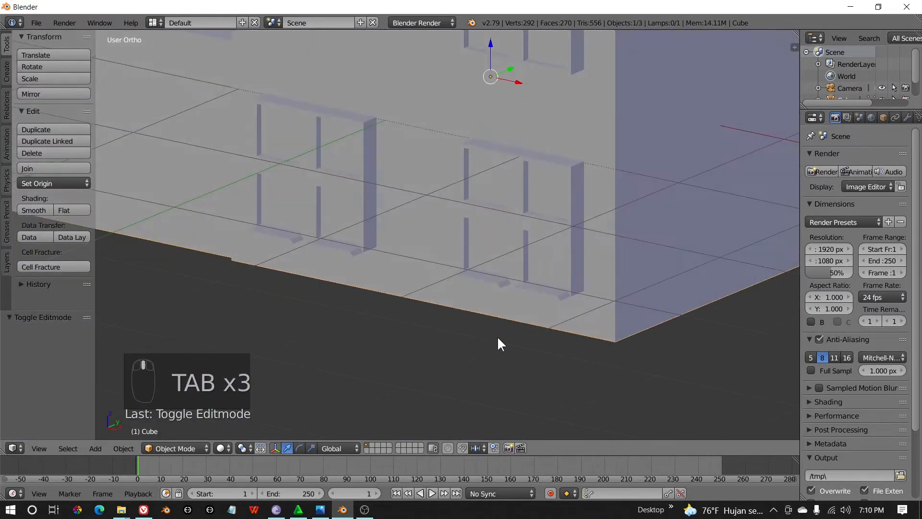
- Select one pane in each of the four windows and extend the selection to all their linked geometry
key("KP_1")
scroll(506, 278, "down", 2)
key("Tab")
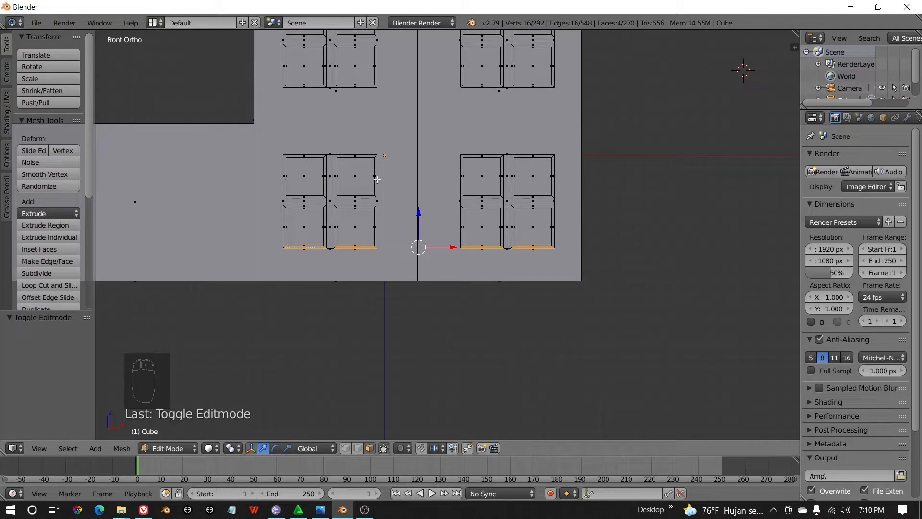
right_click(360, 202)
right_click(359, 187)
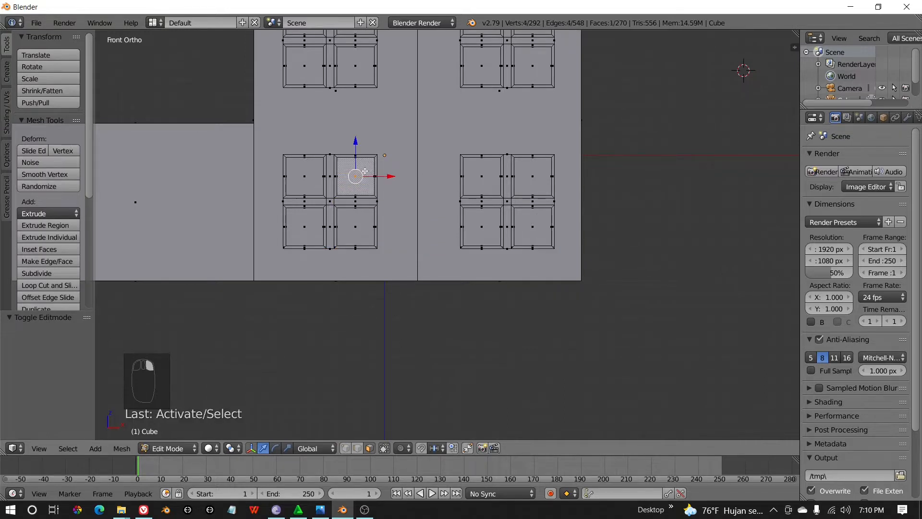
middle_click_drag(434, 40, 418, 102, "shift")
right_click(346, 125, "shift")
right_click(461, 120, "shift")
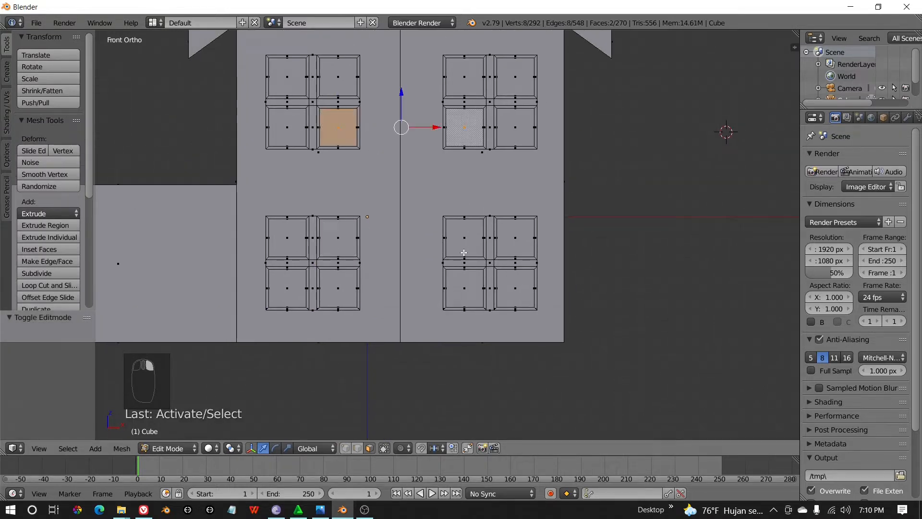
right_click(463, 251, "shift")
right_click(339, 240, "shift")
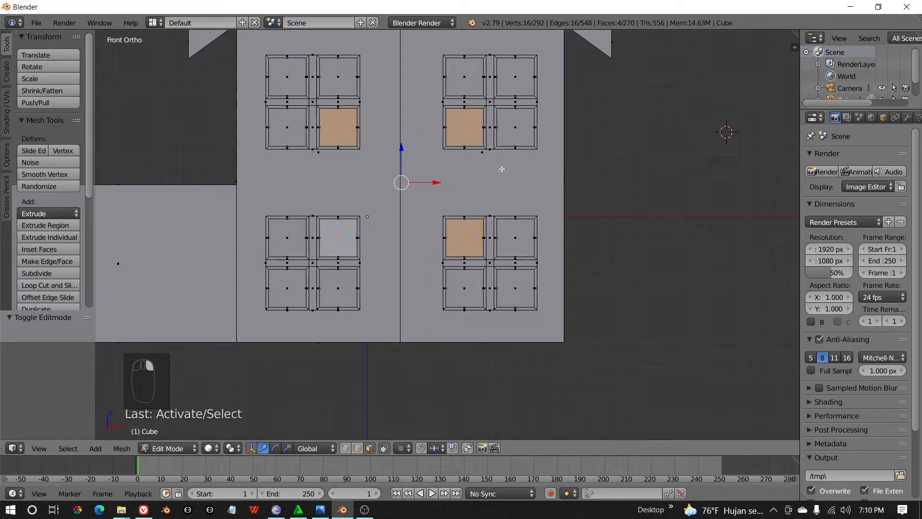
key("ctrl+l")
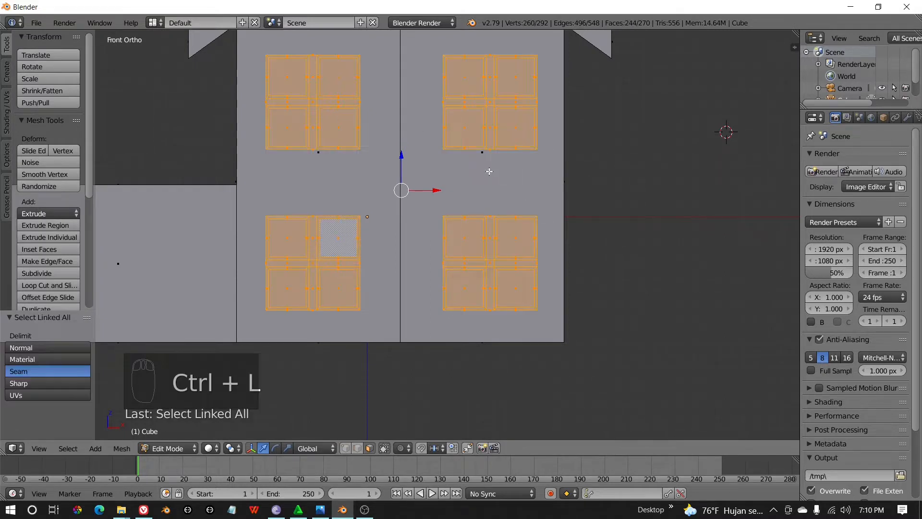
key("g")
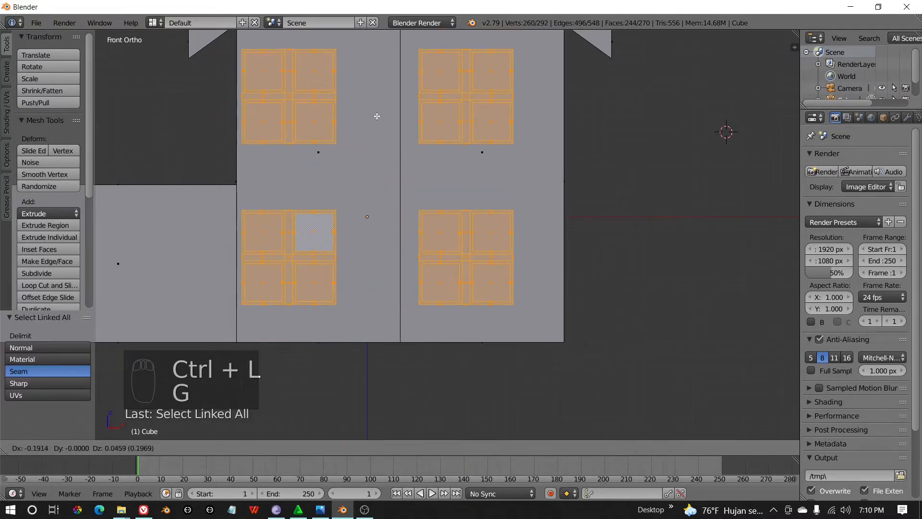
left_click(377, 115)
key("ctrl+z")
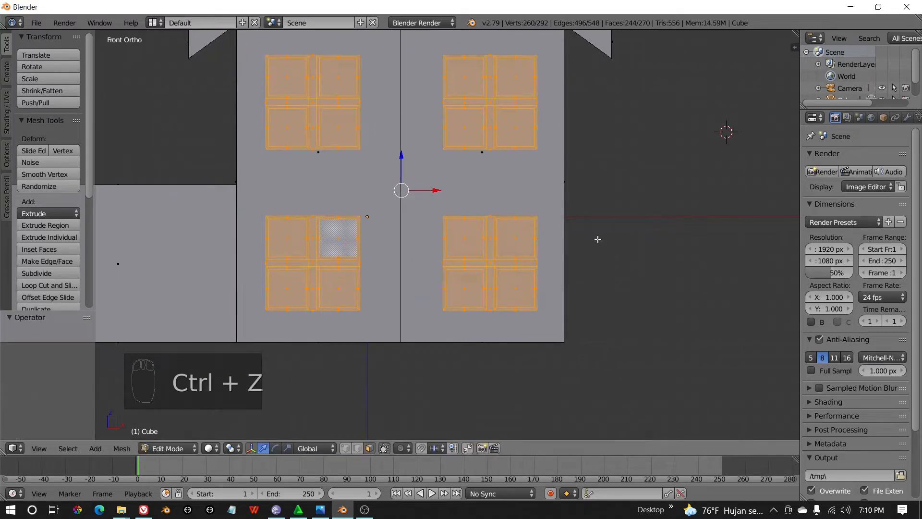
- Scale the four selected windows down uniformly by about 0.859 and once more by about 0.93
key("s")
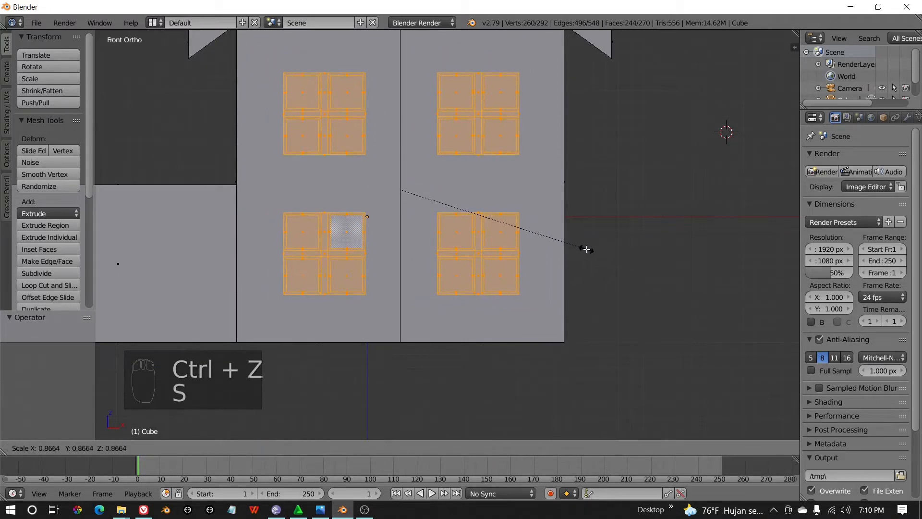
left_click(587, 248)
middle_click_drag(586, 248, 472, 284)
middle_click_drag(453, 287, 511, 278)
key("s")
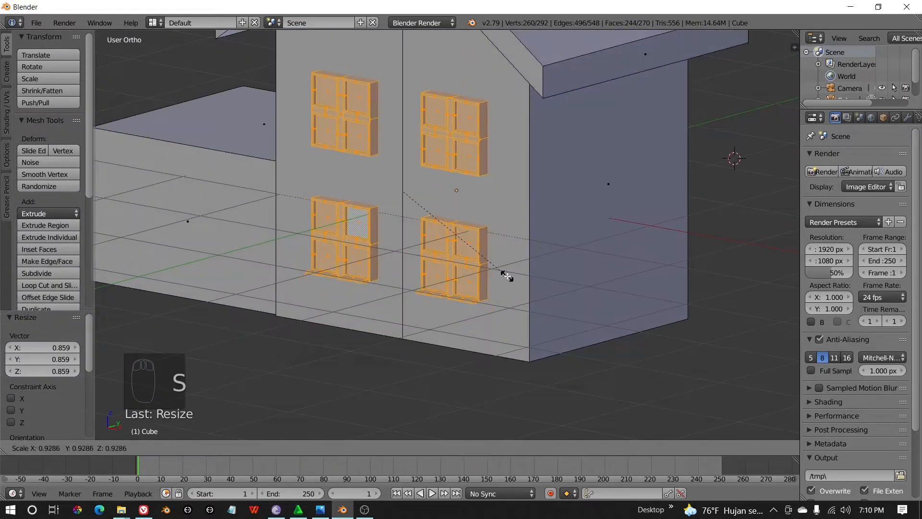
left_click(505, 275)
- Move the four windows about 0.031 along Y to fit against the front wall
key("KP_1")
key("KP_3")
left_click_drag(433, 191, 436, 191)
key("KP_1")
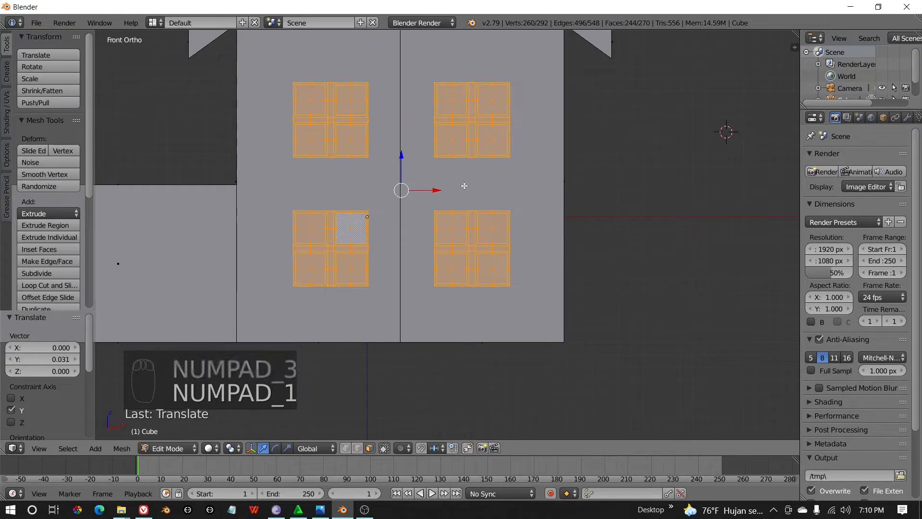
- Select the upper and lower windows on the right half of the front wall with linked geometry and move them about 0.145 along X
right_click(460, 135)
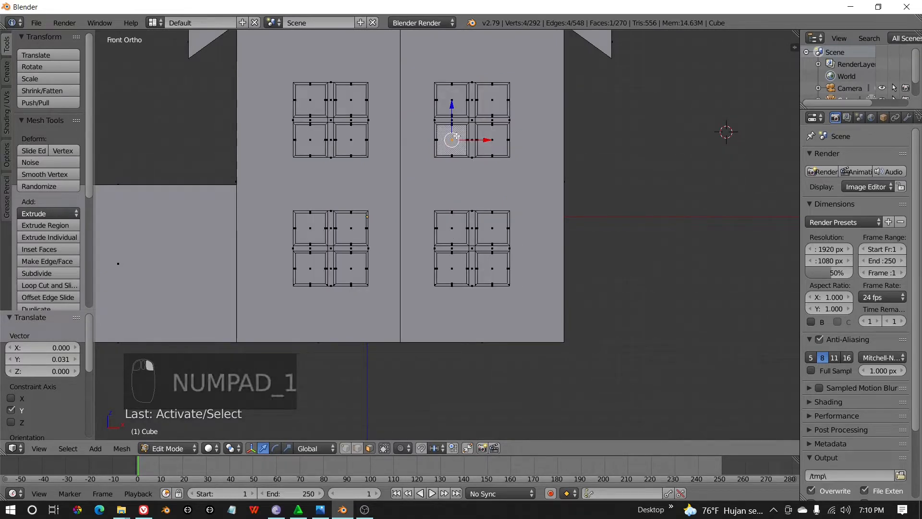
right_click(449, 228)
key("ctrl+z")
right_click(451, 256)
key("ctrl+z")
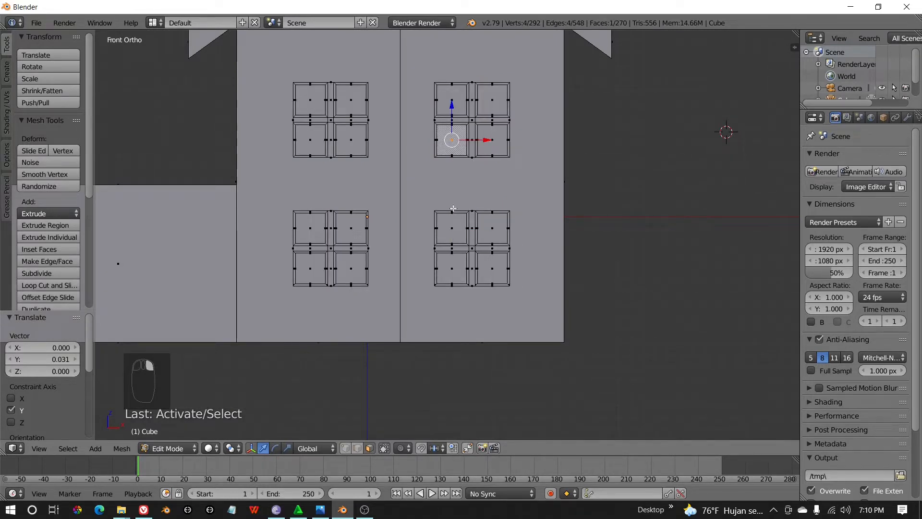
right_click(455, 222, "shift")
key("ctrl+l")
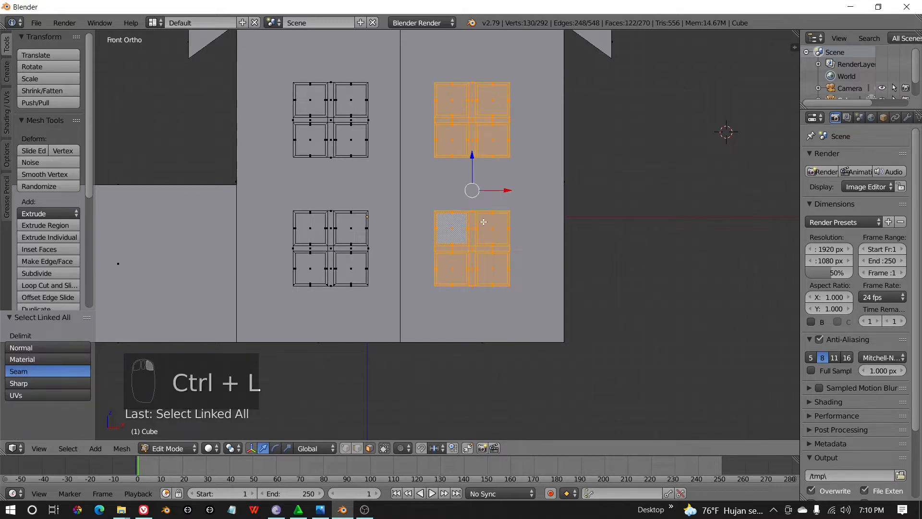
left_click_drag(504, 195, 521, 192)
- Select both windows on the left half of the front wall through linked geometry and move them outward along negative X
right_click(351, 140)
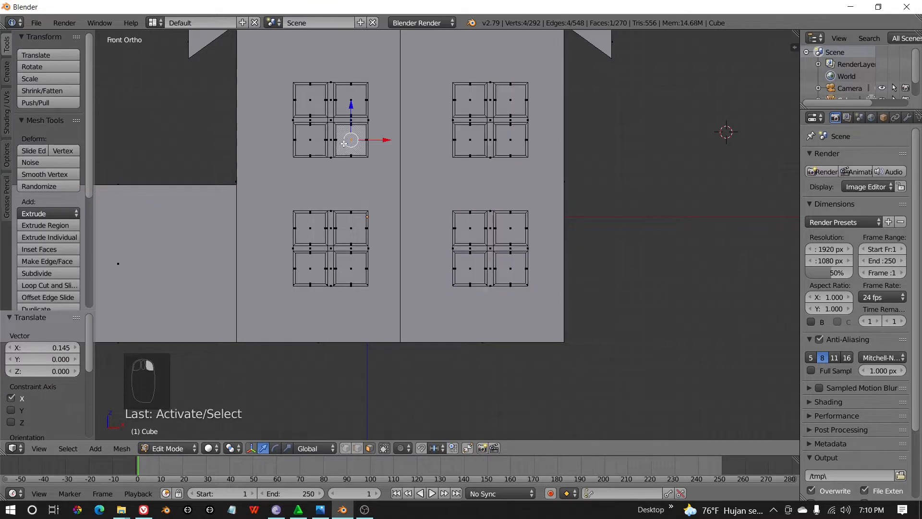
right_click(350, 227, "shift")
key("ctrl+l")
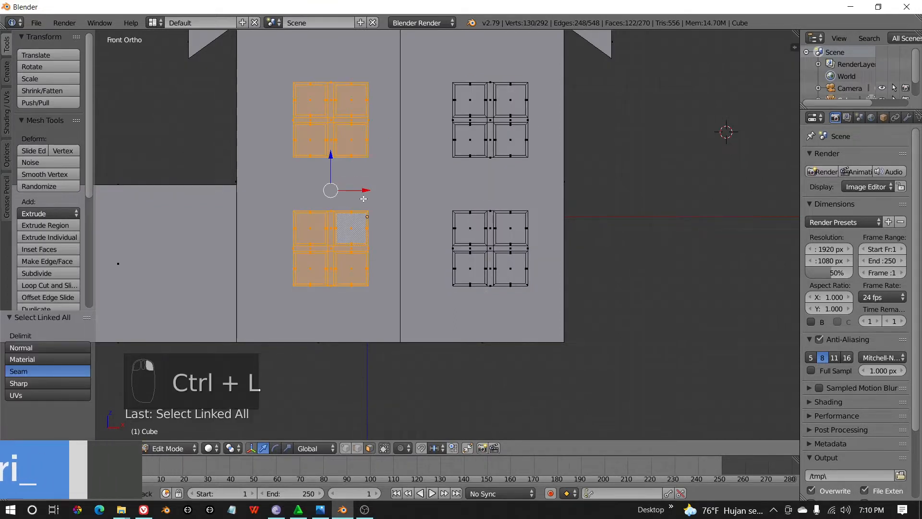
mouse_move(358, 191)
left_mouse_down()
mouse_move(332, 191)
mouse_move(340, 190)
left_mouse_up()
- Examine the repositioned windows on the front wall in Object Mode and from an angle
key("Tab")
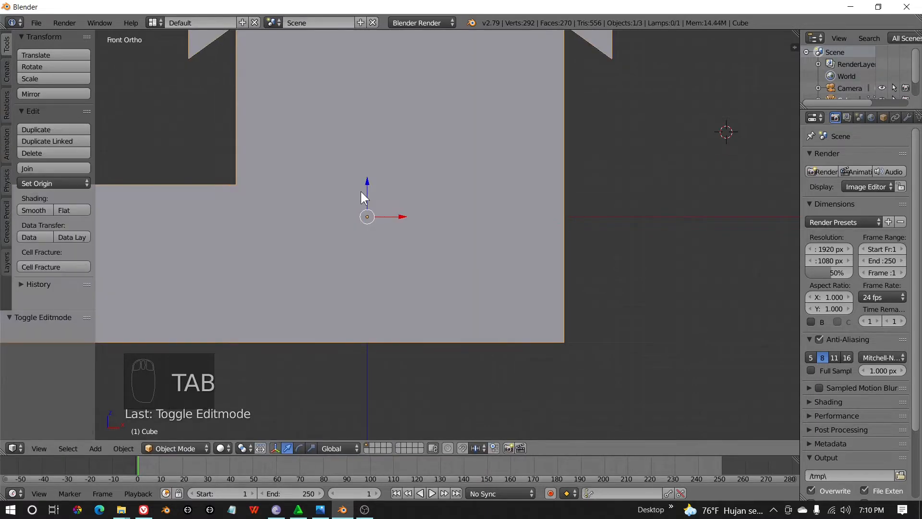
key("Tab")
middle_click_drag(340, 190, 325, 225)
key("Tab")
key("KP_1")
key("Tab")
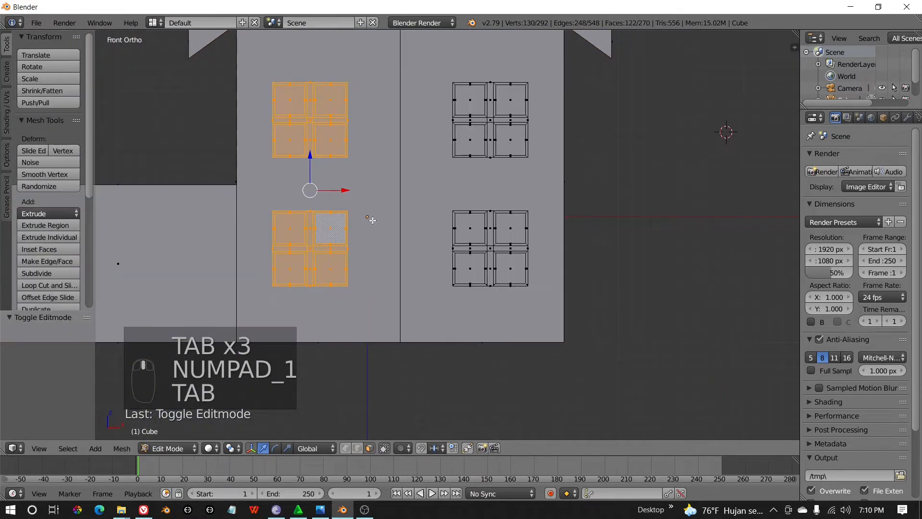
middle_click_drag(395, 259, 428, 274)
key("KP_1")
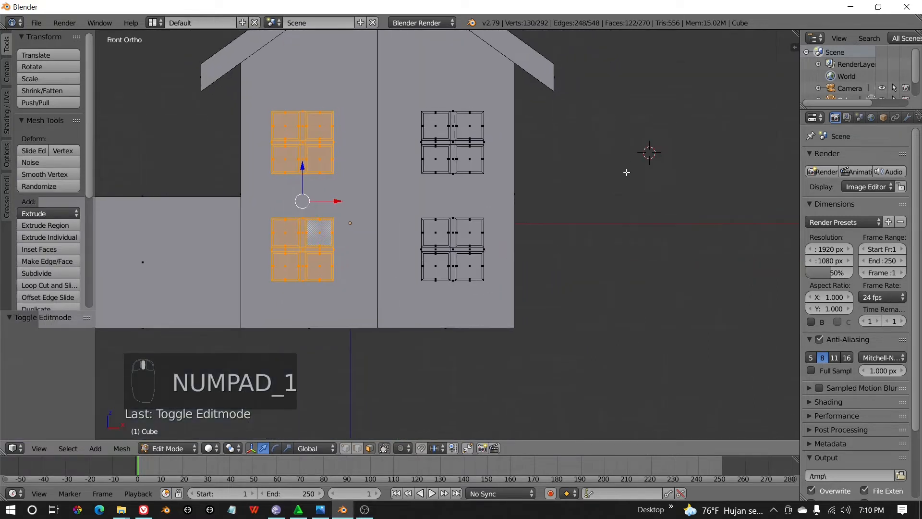
- Place the 3D cursor in the empty space to the right of the house and add a cube there
left_click(574, 225)
left_click(616, 279)
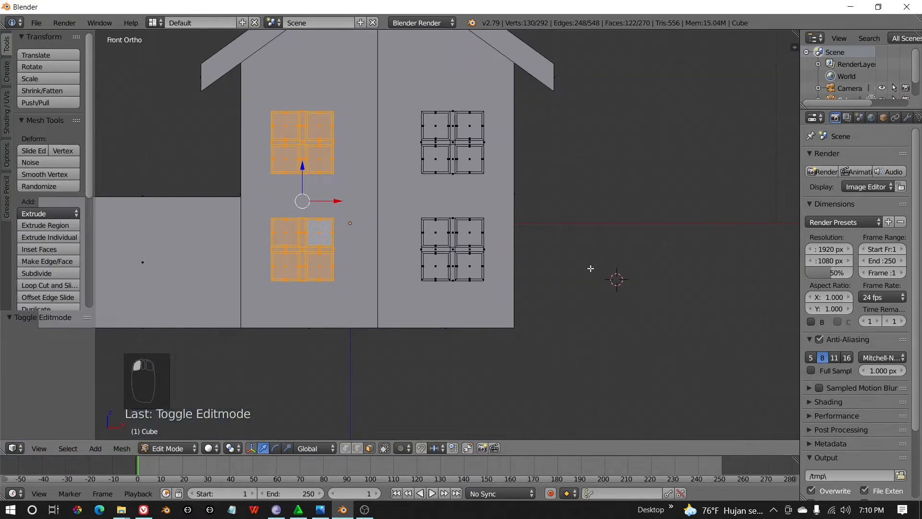
left_click(628, 234)
key("shift+a")
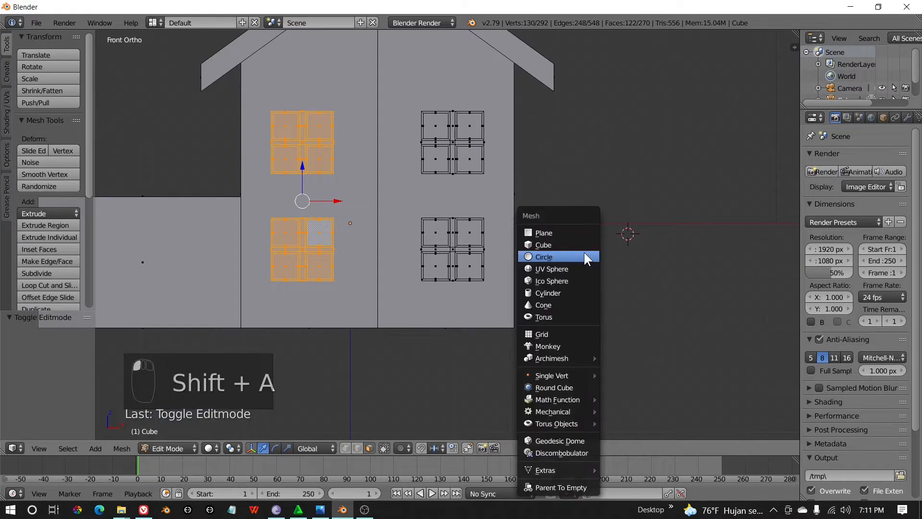
left_click(584, 239)
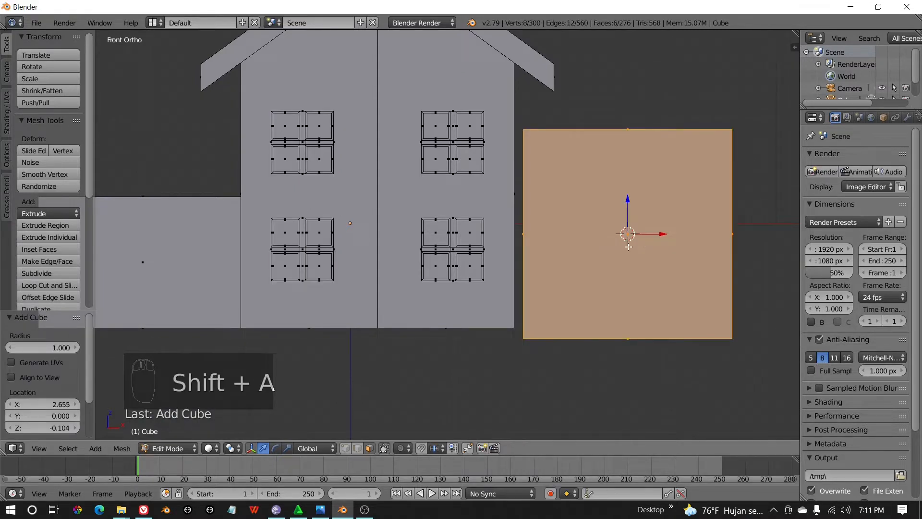
- Scale the new cube uniformly to about 0.606 and narrow it along X by a factor of about 0.608
key("s")
left_click(696, 258)
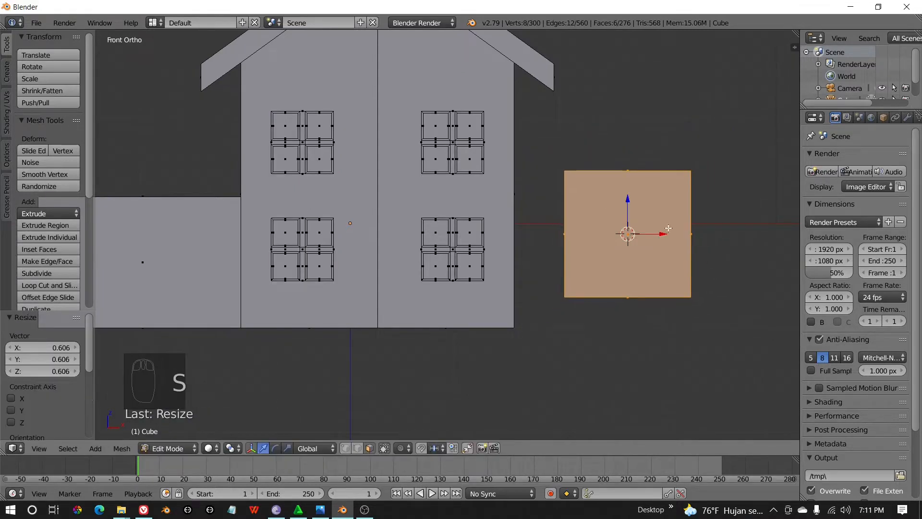
key("s")
key("x")
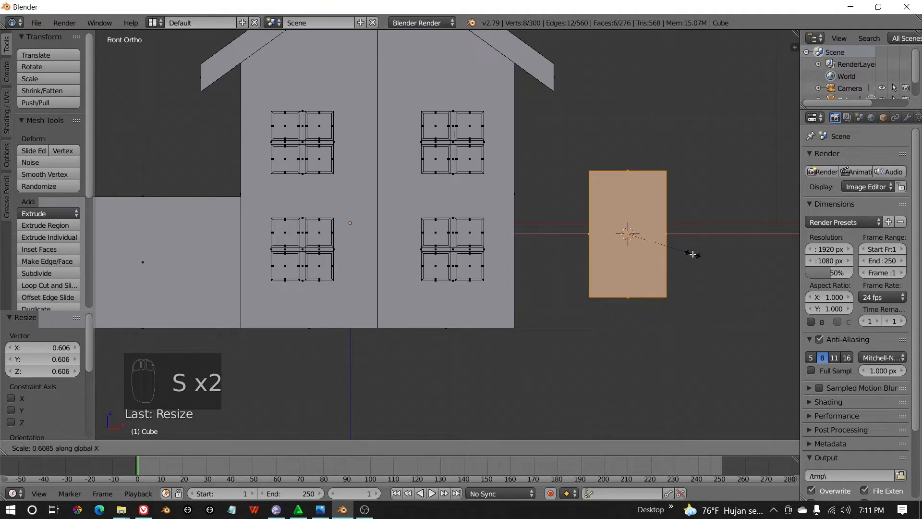
left_click(693, 254)
- Move the new block's back face about -1.007 along Y to thin it into a door slab
middle_click_drag(693, 254, 403, 275)
right_click(403, 275)
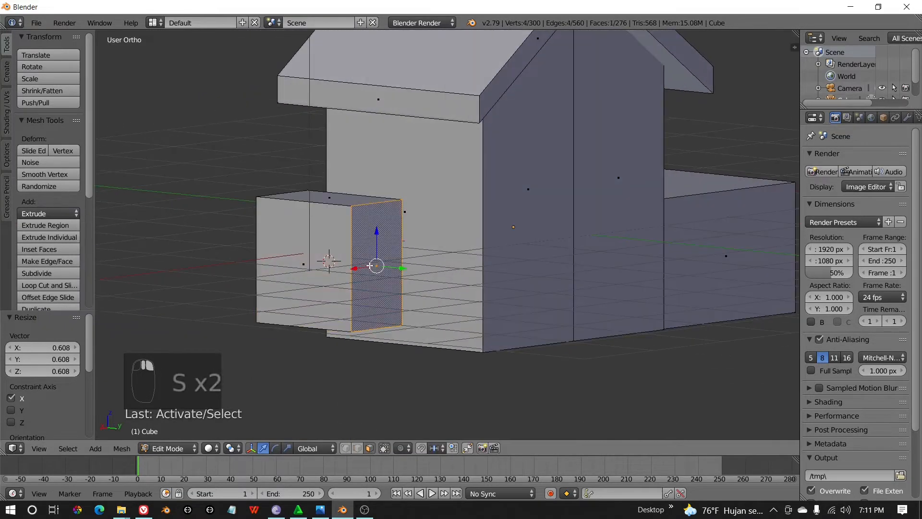
left_click_drag(399, 270, 318, 257)
middle_click_drag(346, 263, 487, 274)
- Add one horizontal loop cut around the door slab and slide it close to the slab's upper edge
scroll(527, 272, "up", 2)
key("KP_1")
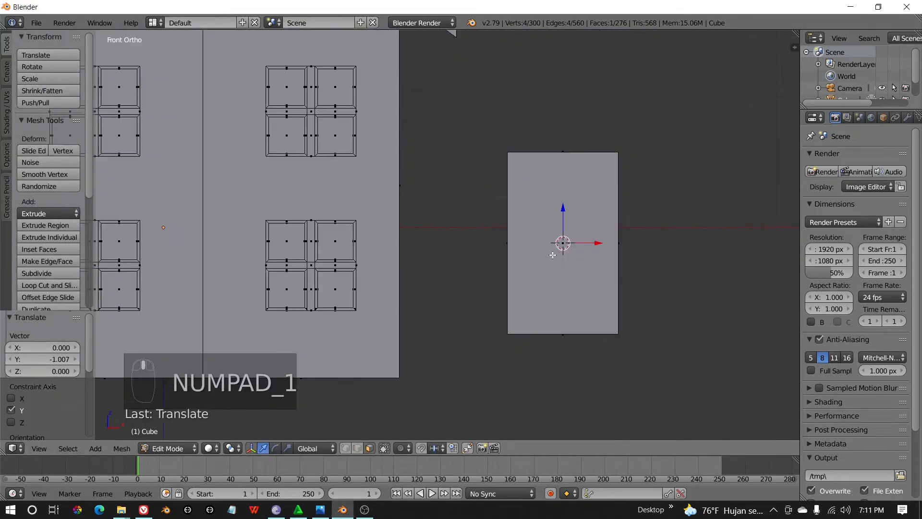
middle_click_drag(576, 241, 528, 244, "shift")
key("ctrl+r")
left_click(576, 250)
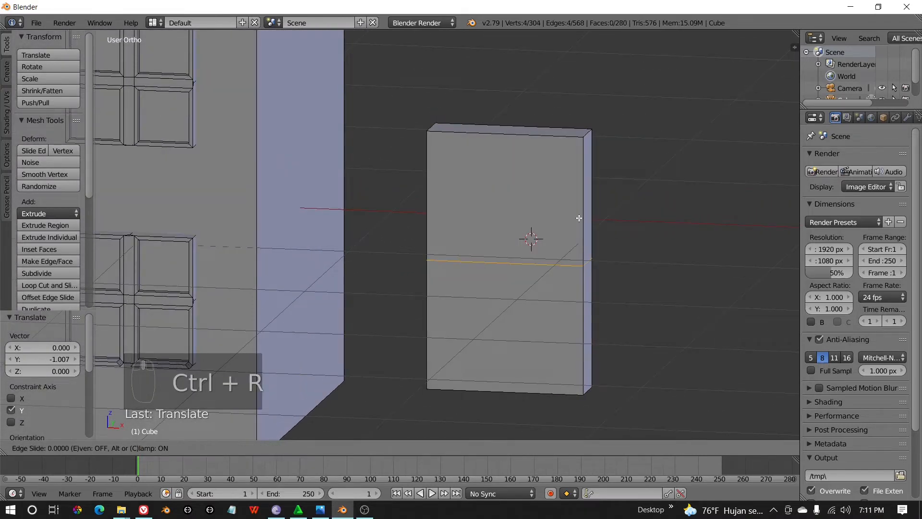
left_click(588, 97)
middle_click_drag(569, 308, 569, 256, "shift")
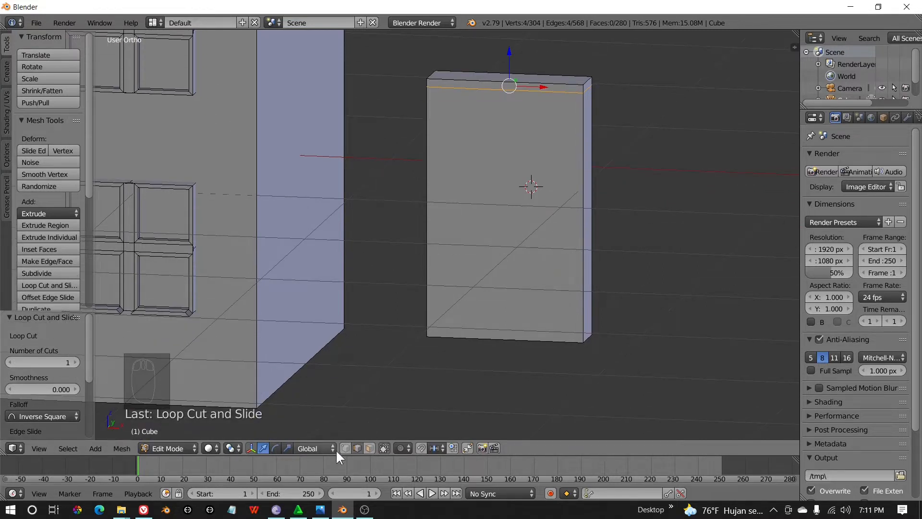
- Inset the door slab's large front face by 0.023 and extrude the inner face 0.022 inward to form a recessed panel
left_click(369, 448)
right_click(464, 211)
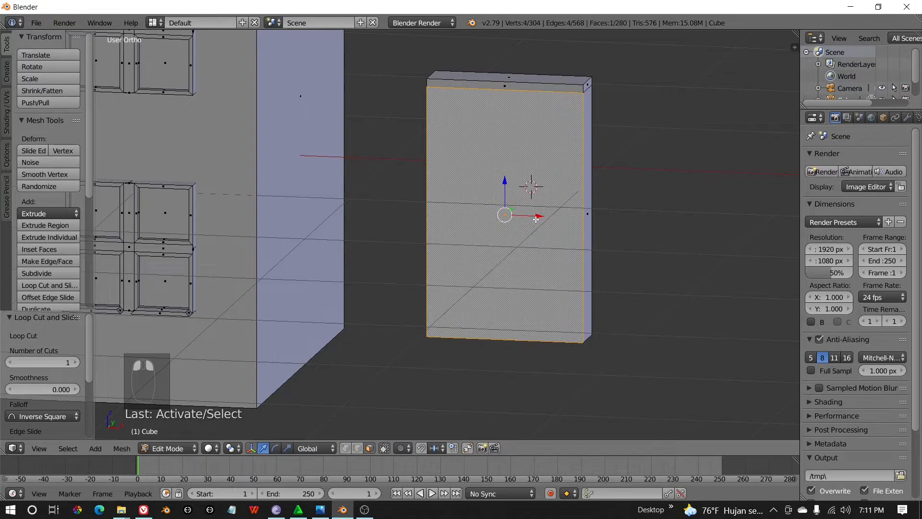
middle_click_drag(536, 219, 530, 220)
key("i")
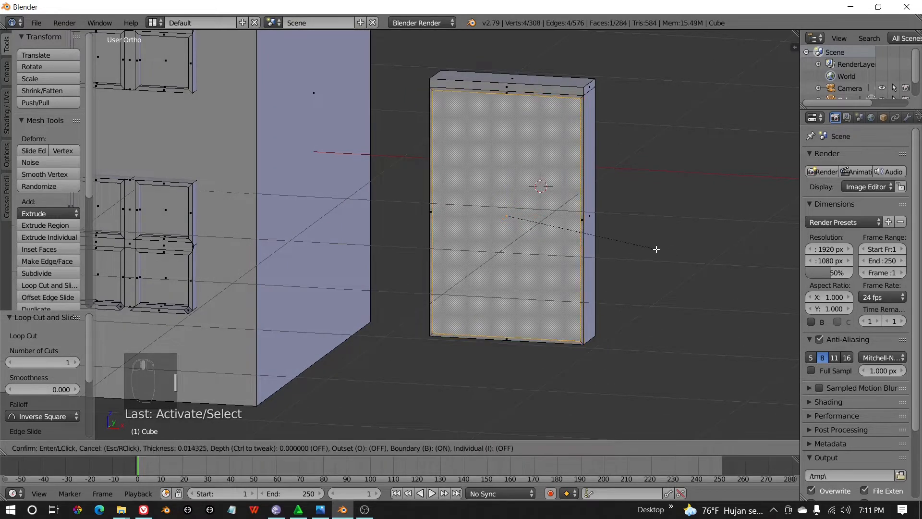
left_click(655, 249)
middle_click_drag(572, 255, 541, 265)
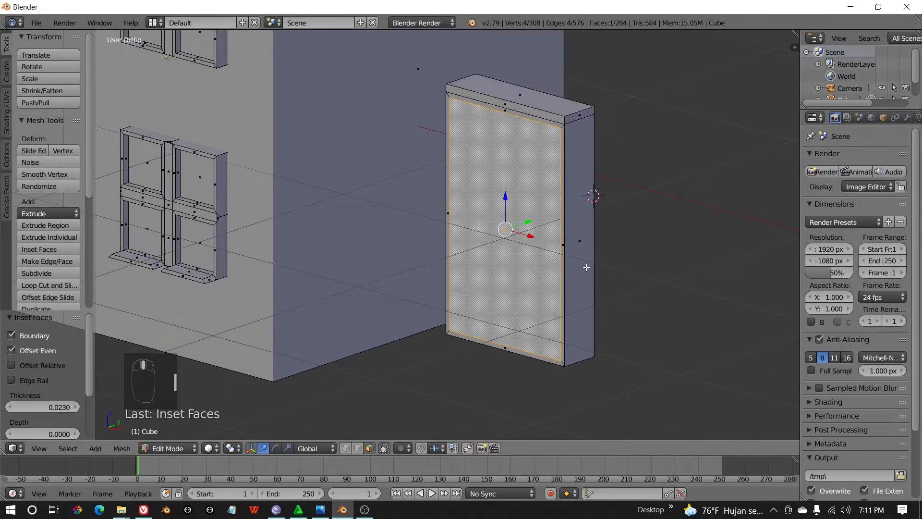
key("e")
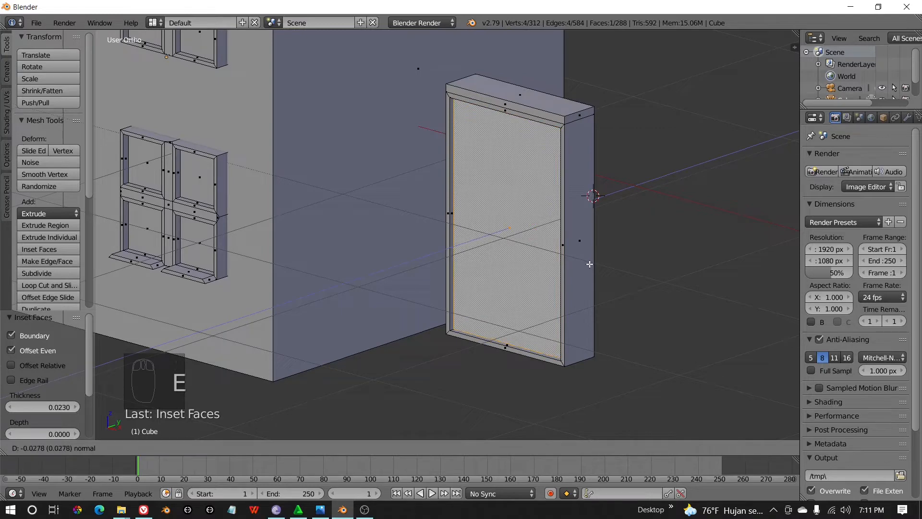
left_click(589, 263)
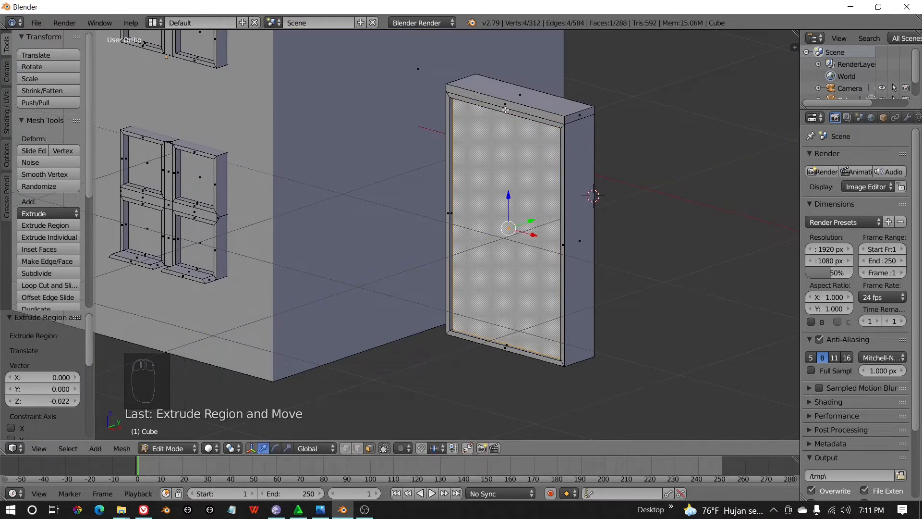
- Extrude the narrow front strip above the door panel outward to form a small canopy
right_click(505, 109)
middle_click_drag(536, 146, 539, 163)
key("e")
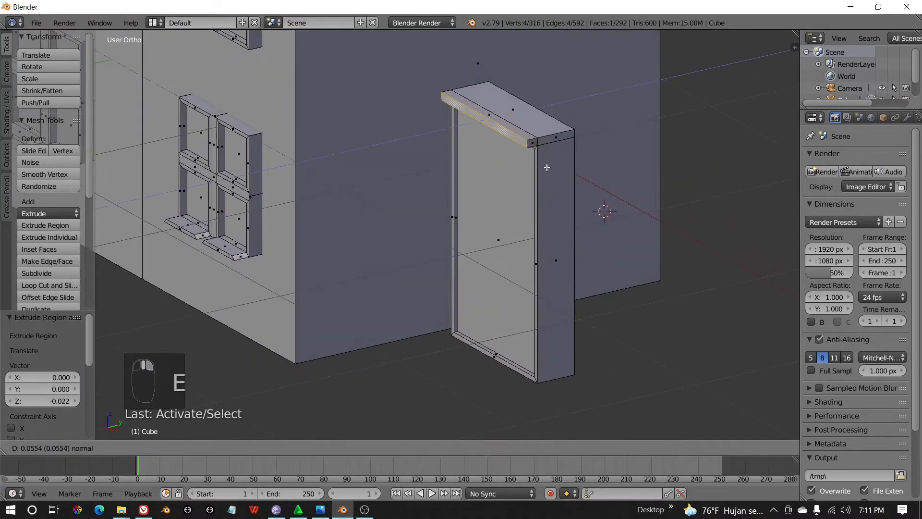
left_click(493, 193)
key("Tab")
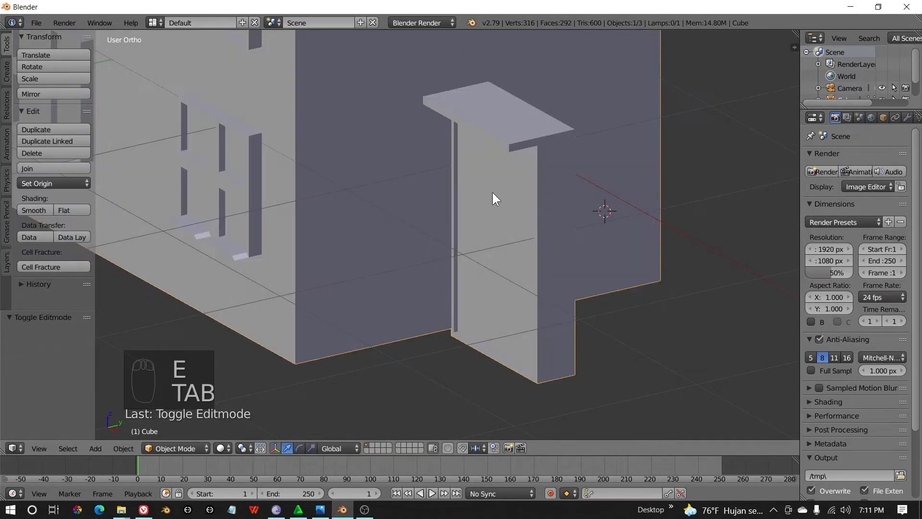
mouse_move(492, 193)
middle_mouse_down()
mouse_move(555, 211)
mouse_move(500, 177)
middle_mouse_up()
key("Tab")
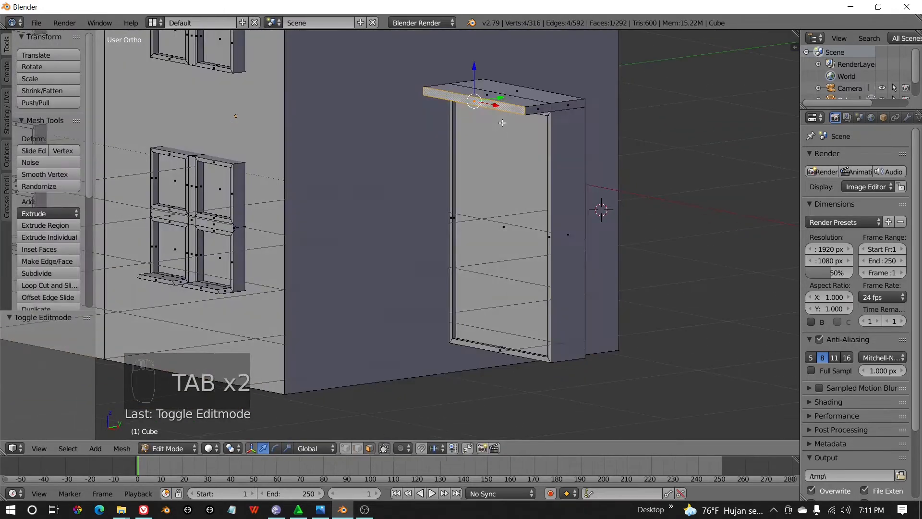
- Select the whole linked door and move it -1.020 along Y, in front of the house's front wall
key("KP_1")
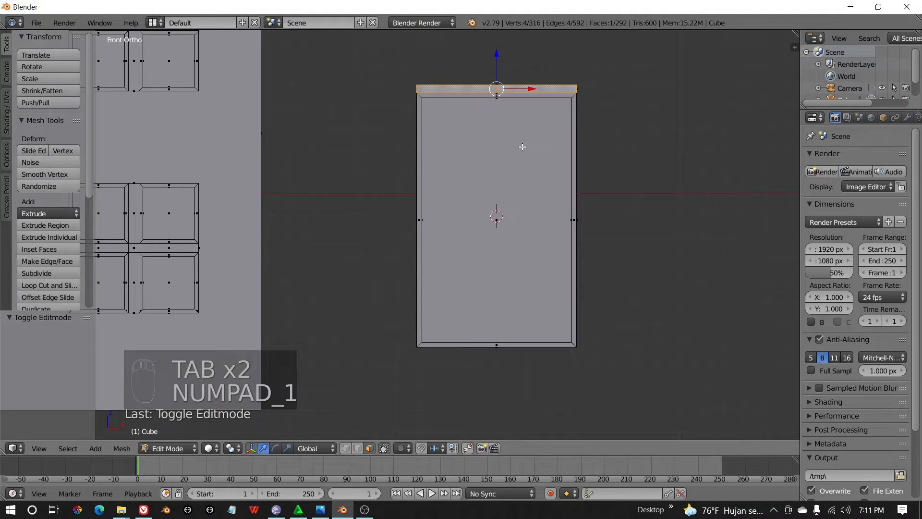
key("ctrl+l")
scroll(528, 200, "down", 4)
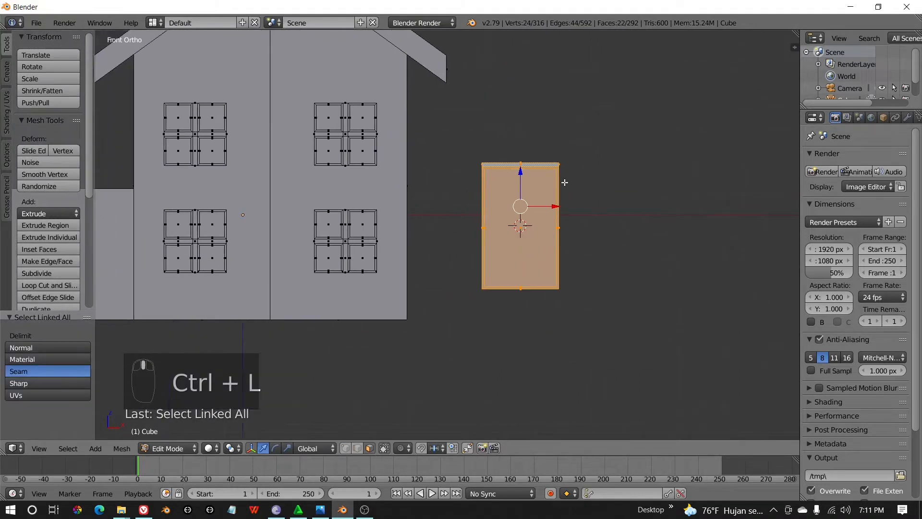
key("g")
right_click(483, 224)
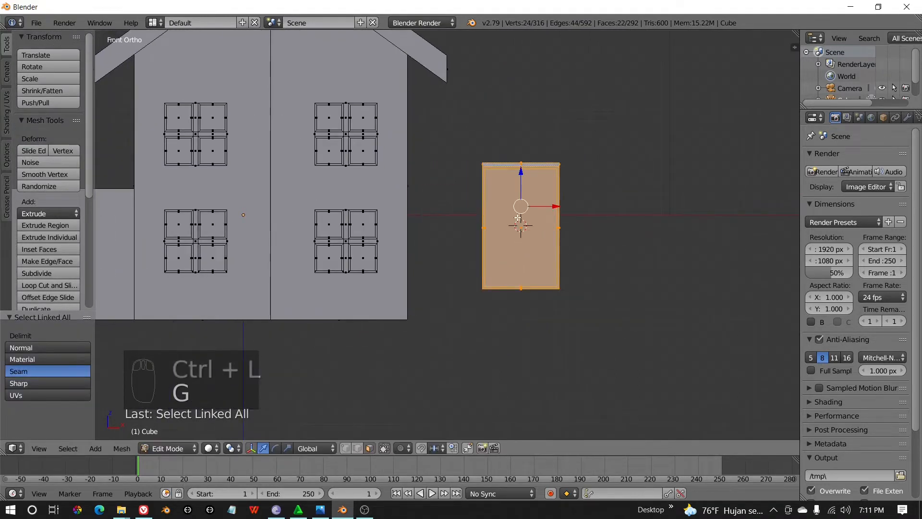
key("KP_3")
left_click_drag(451, 206, 342, 206)
- Move the door -2.398 along X and -0.266 along Z so it sits centred between the two lower windows
key("KP_1")
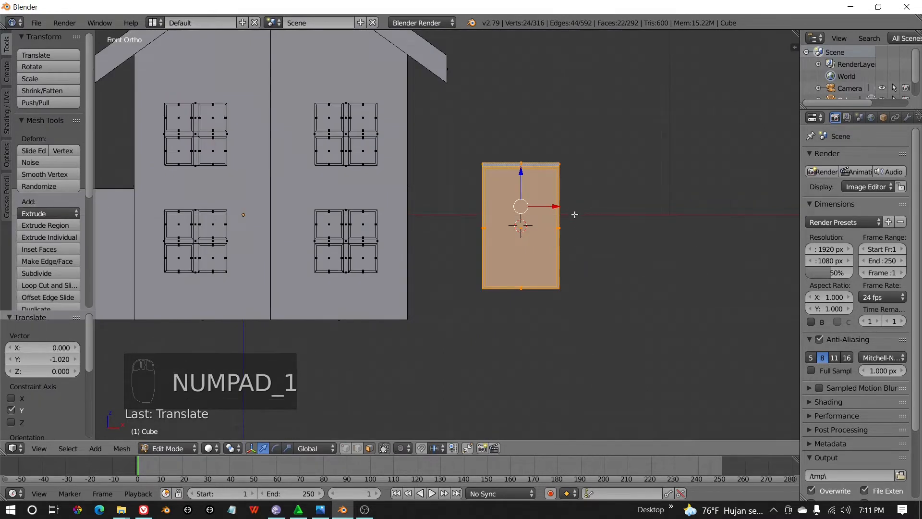
key("g")
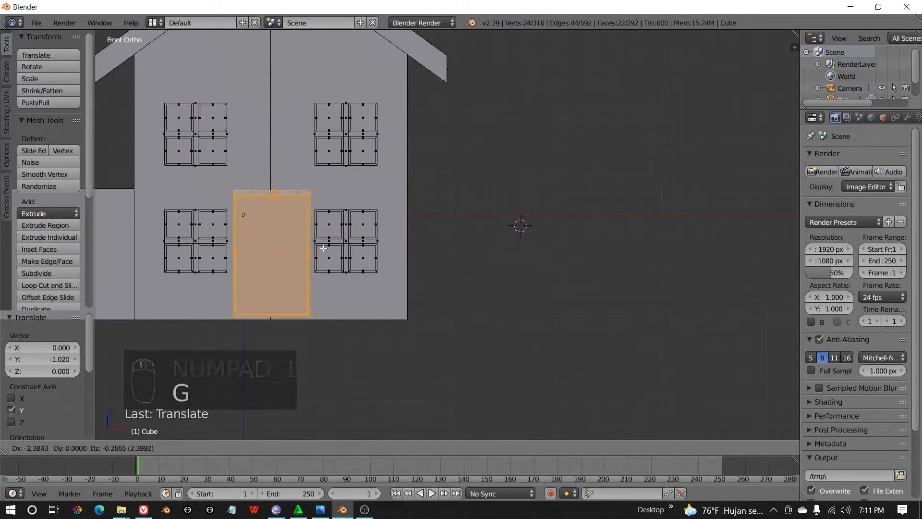
left_click(327, 248)
- Scale the door uniformly to 0.780 and lower it vertically toward the base of the front wall
scroll(436, 237, "up", 3)
key("s")
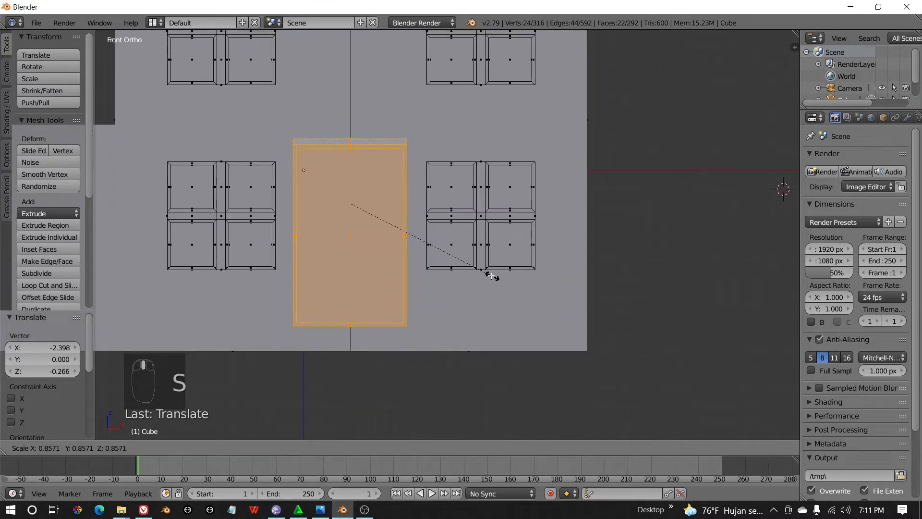
left_click(480, 276)
key("g")
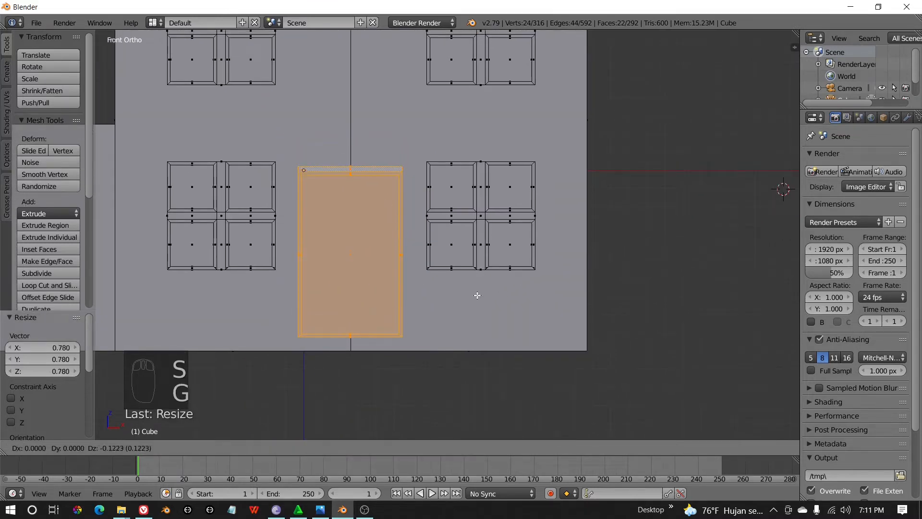
left_click(477, 299)
- Move the door 0.569 along Y into the front wall and -0.072 along Z down to the house's base
key("KP_3")
left_click_drag(298, 228, 396, 249)
key("KP_1")
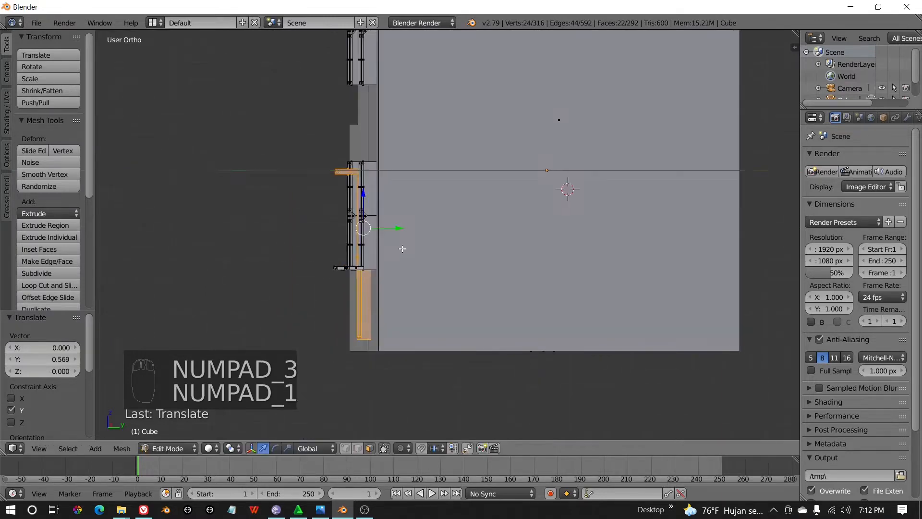
scroll(351, 206, "down", 4)
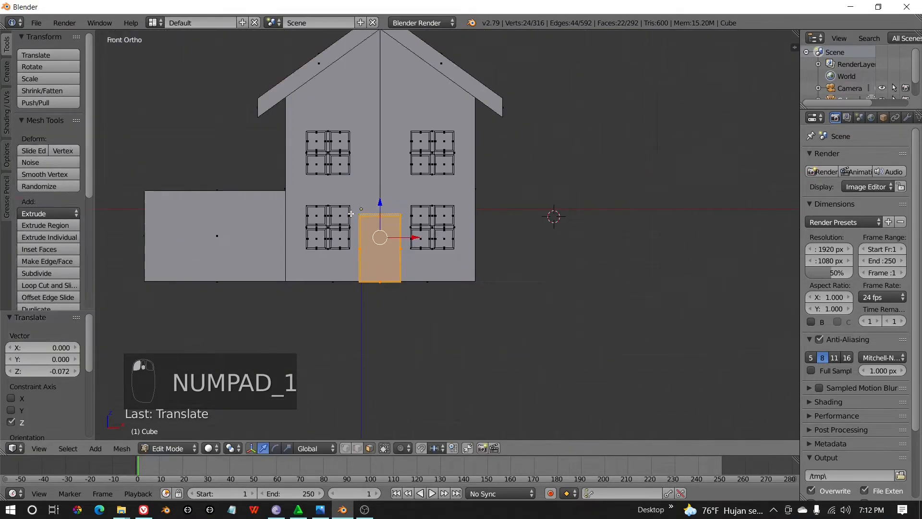
key("Tab")
middle_click_drag(216, 237, 391, 240)
key("KP_1")
key("Tab")
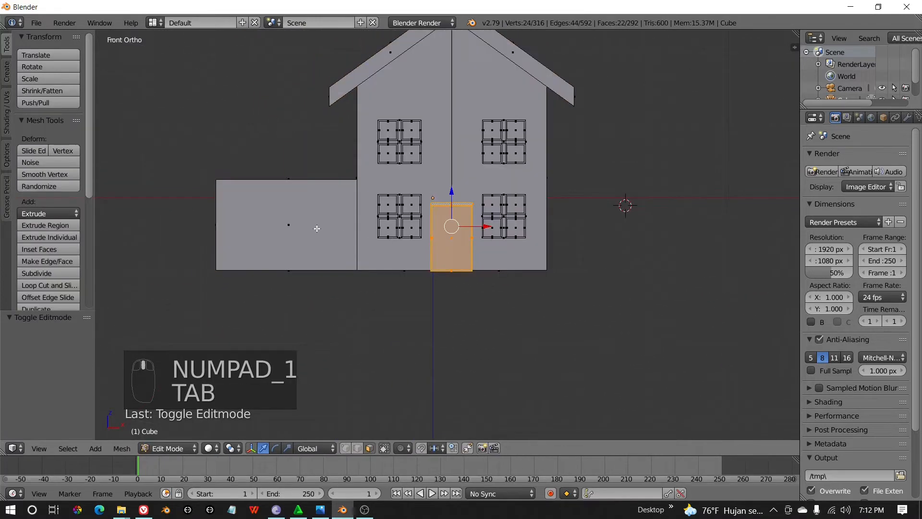
- Add three evenly spaced horizontal loop cuts around the side block
right_click(307, 225)
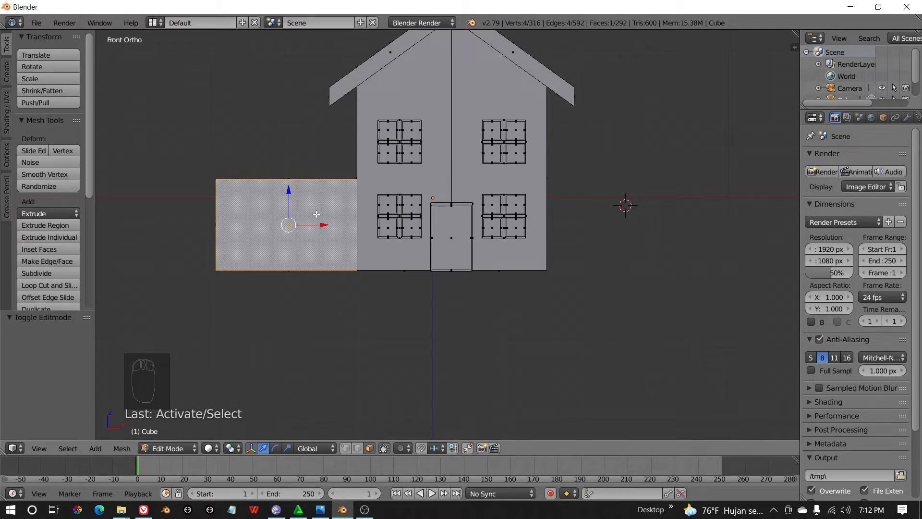
middle_click_drag(315, 213, 319, 254)
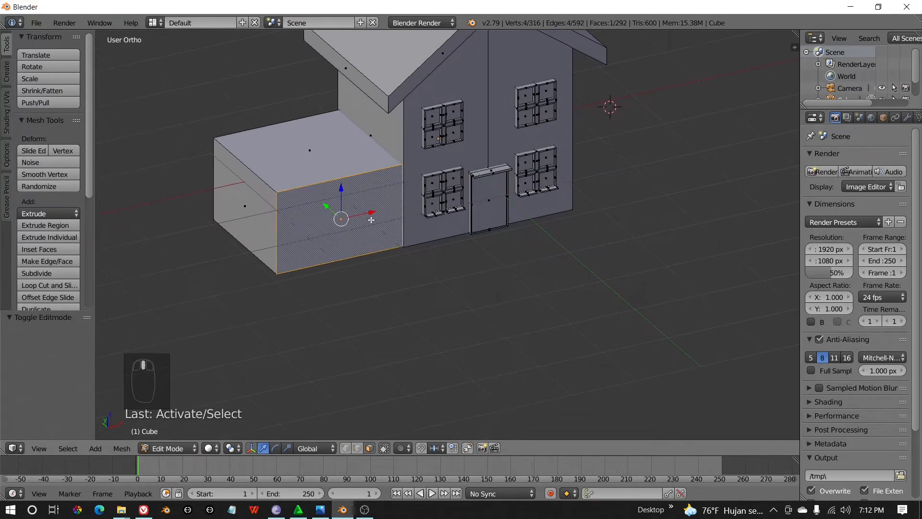
key("KP_1")
key("ctrl+r")
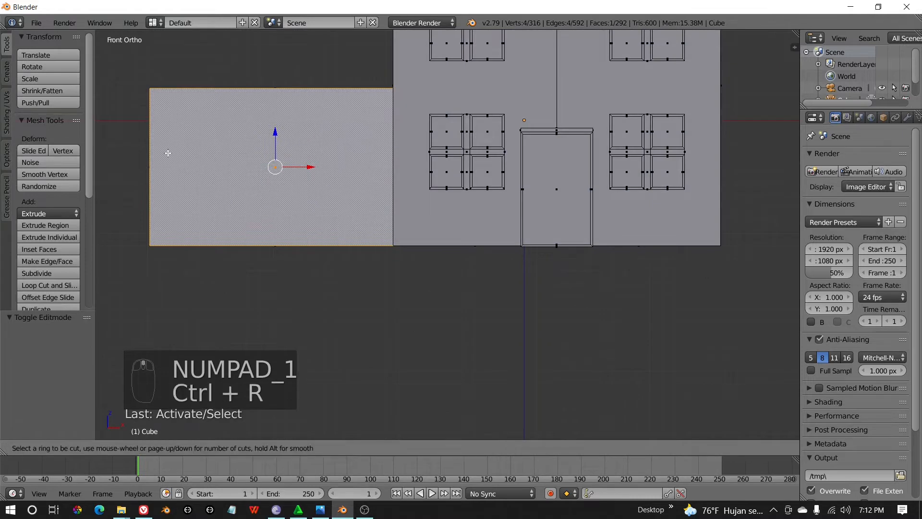
scroll(160, 149, "up", 2)
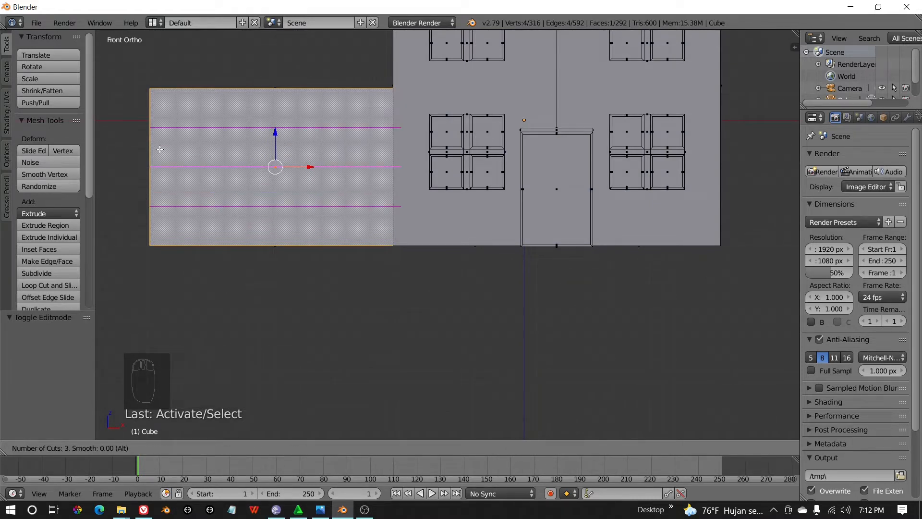
scroll(160, 149, "up", 1)
scroll(159, 150, "down", 1)
left_click(159, 150)
left_click(159, 149)
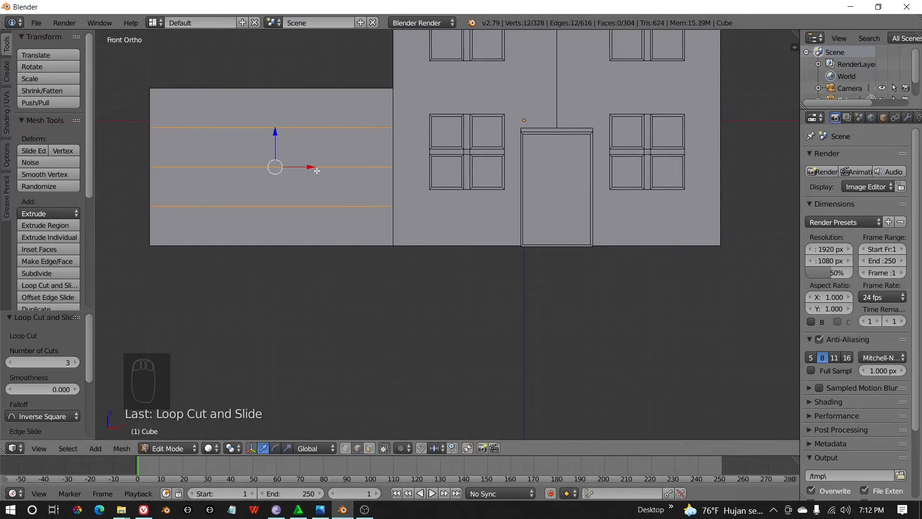
- Add three evenly spaced vertical loop cuts across the side block's front, dividing it into a four-by-four grid
key("ctrl+r")
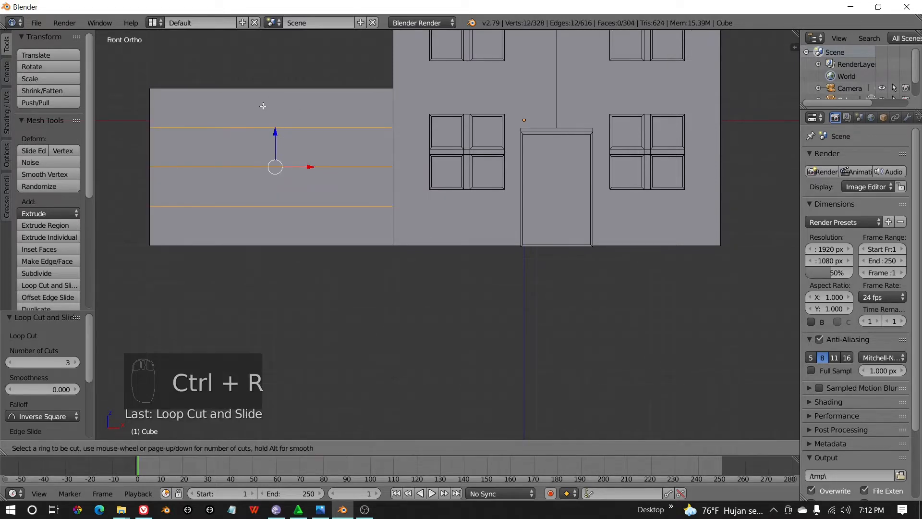
scroll(286, 90, "up", 2)
left_click(286, 91)
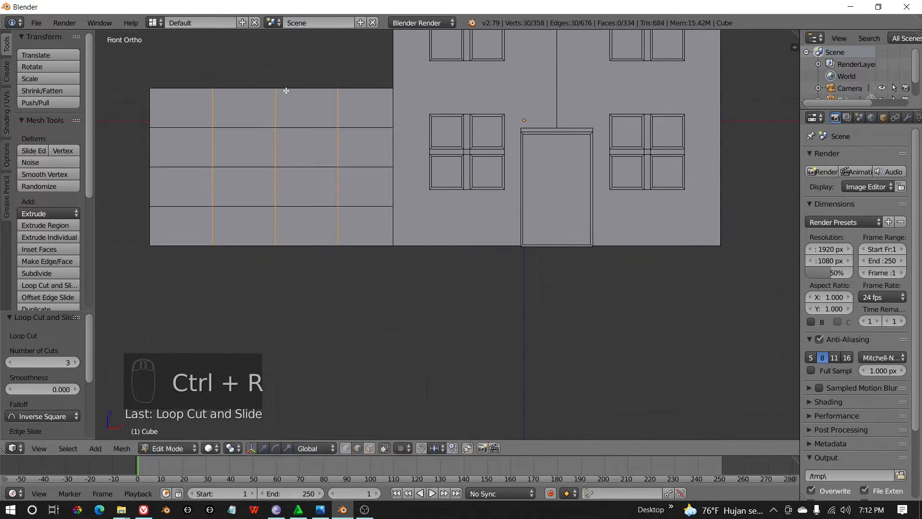
left_click(286, 91)
- Select all sixteen front faces of the side block and inset them together by 0.0494
middle_click_drag(286, 91, 314, 247)
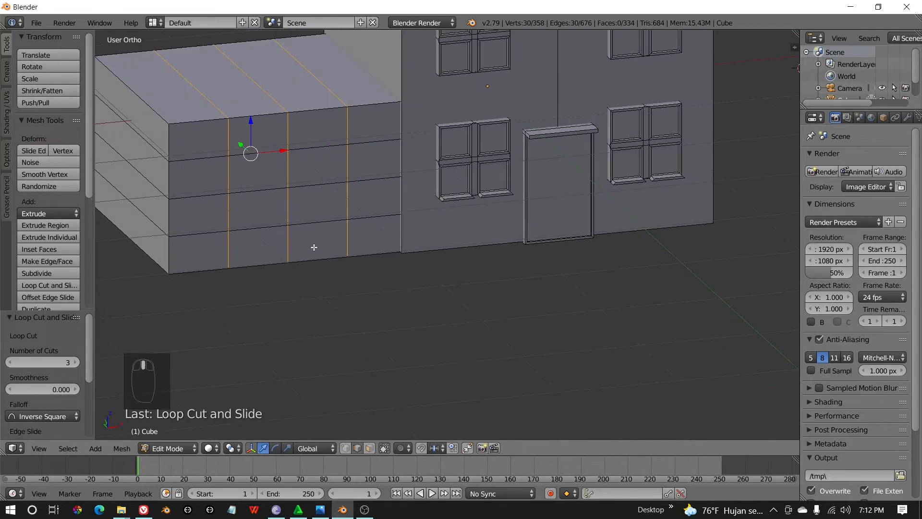
left_click(369, 448)
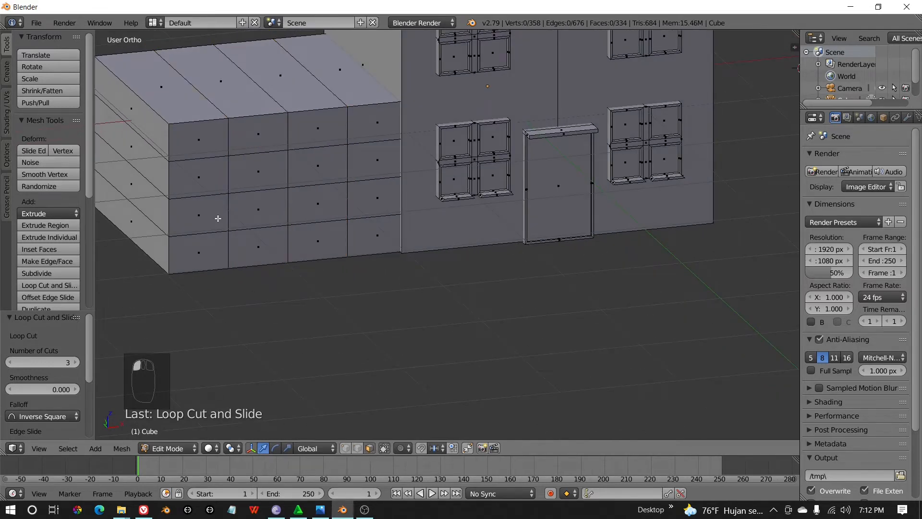
right_click(216, 247)
right_click(258, 247, "shift")
right_click(318, 241, "shift")
right_click(377, 235, "shift")
right_click(378, 197, "shift")
right_click(305, 206, "shift")
right_click(219, 206, "shift")
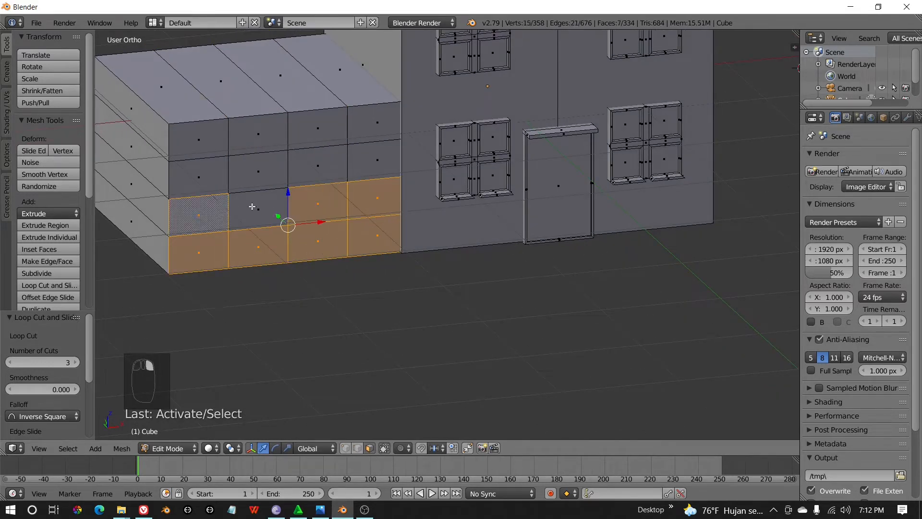
right_click(252, 207, "shift")
right_click(206, 176, "shift")
right_click(260, 169, "shift")
right_click(202, 140, "shift")
right_click(259, 133, "shift")
right_click(312, 127, "shift")
right_click(331, 164, "shift")
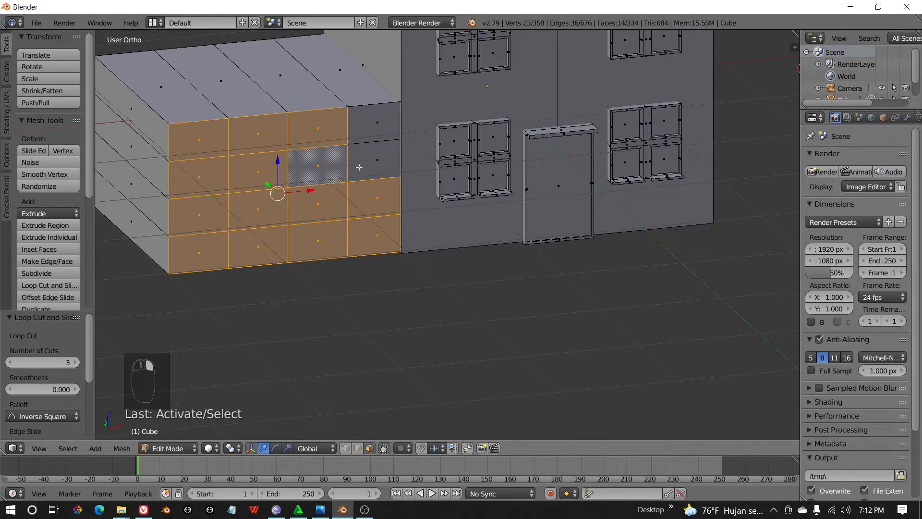
right_click(361, 163, "shift")
right_click(365, 160, "shift")
right_click(376, 126, "shift")
right_click(377, 159, "shift")
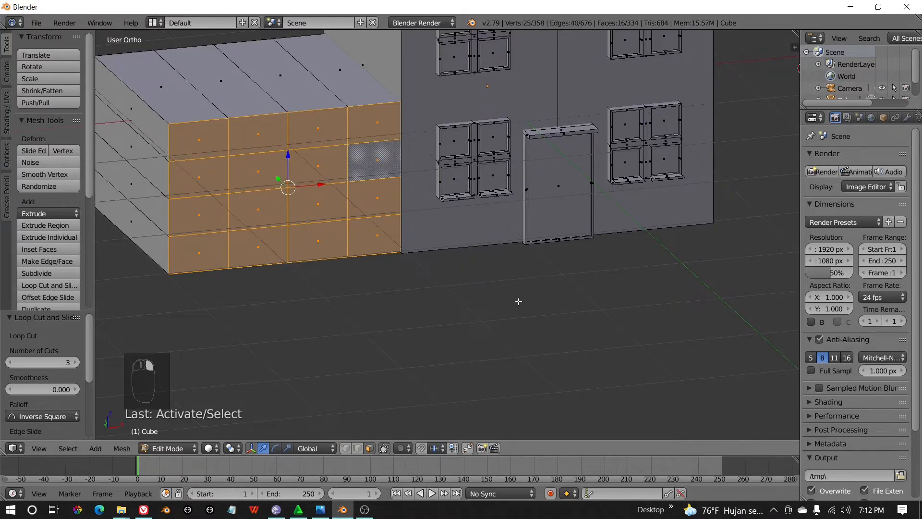
key("i")
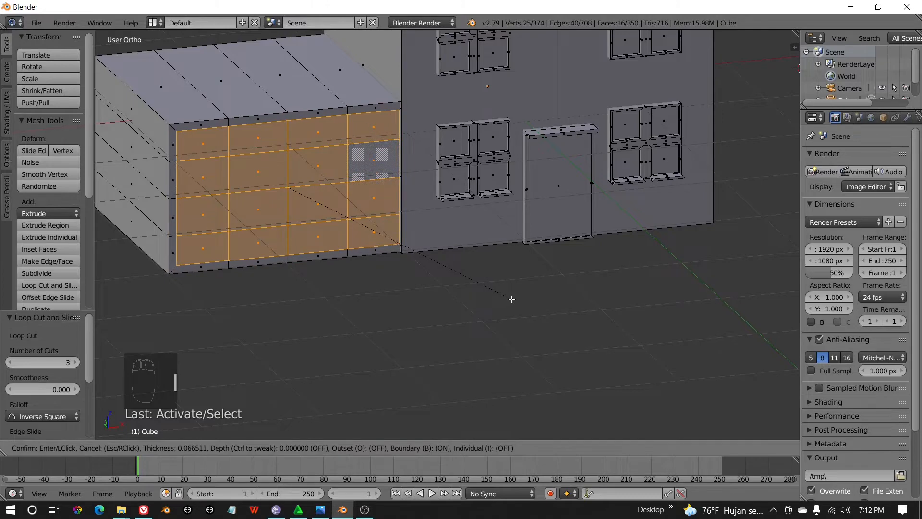
left_click(499, 303)
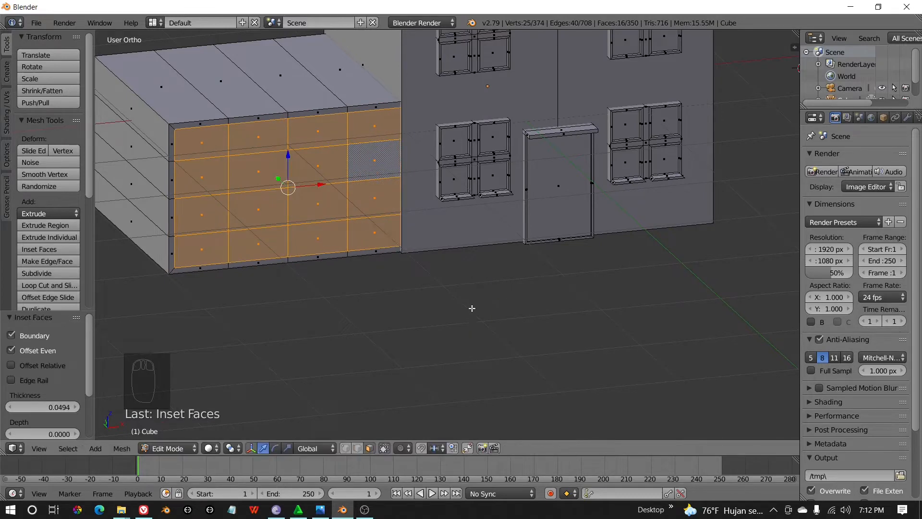
- Extrude the inset front faces of the side block about 0.113 inward to recess the garage door area
middle_click_drag(473, 308, 418, 315)
key("e")
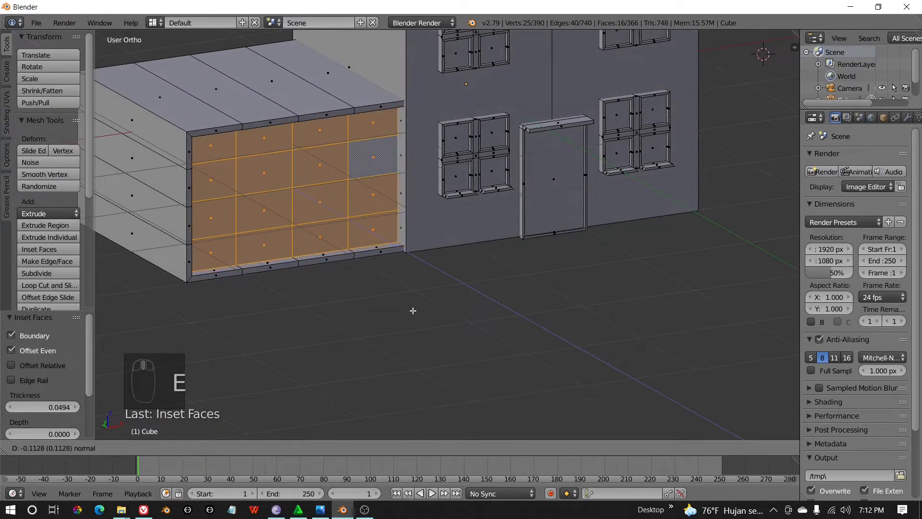
left_click(413, 310)
key("Tab")
middle_click_drag(368, 298, 398, 291)
key("Tab")
- Bevel the three horizontal edge rows across the side block's recessed front by 0.017, switching to edge selection
scroll(302, 288, "up", 2)
right_click(200, 231)
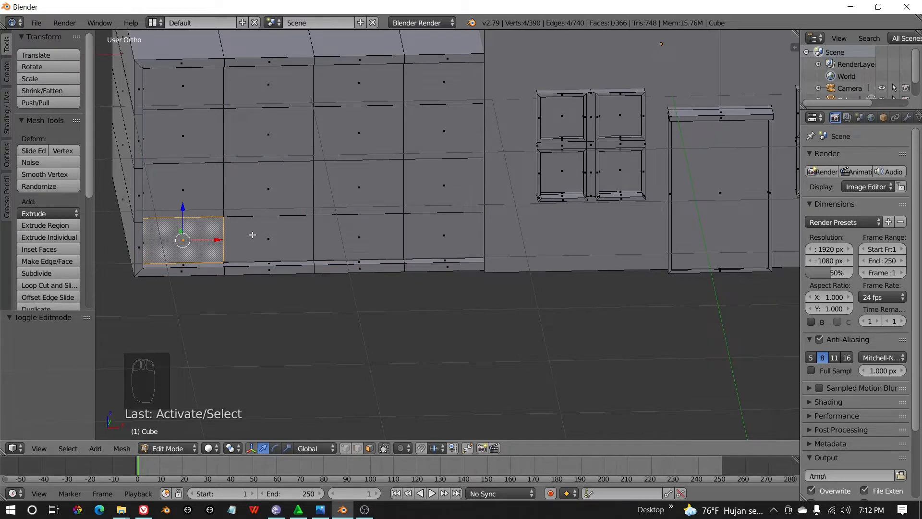
left_click(354, 446)
middle_click_drag(207, 248, 204, 235)
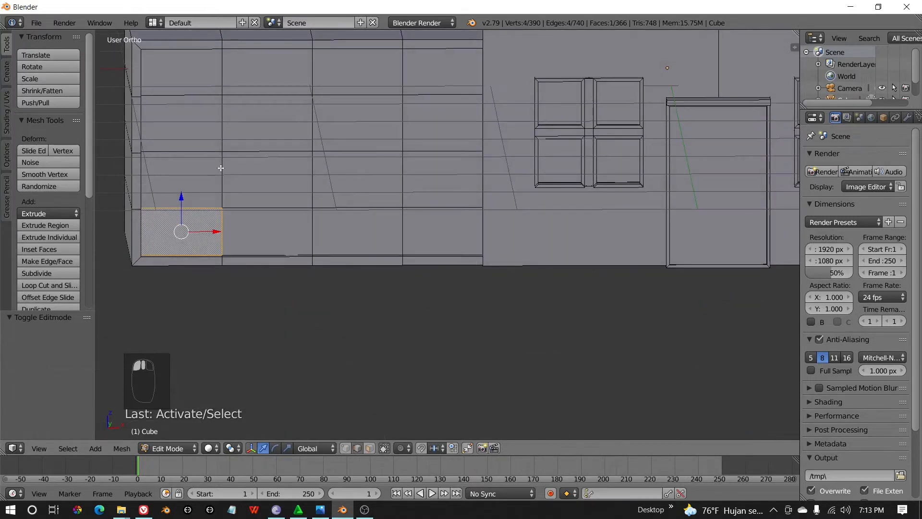
right_click(222, 134)
right_click(207, 95)
right_click(245, 95, "shift")
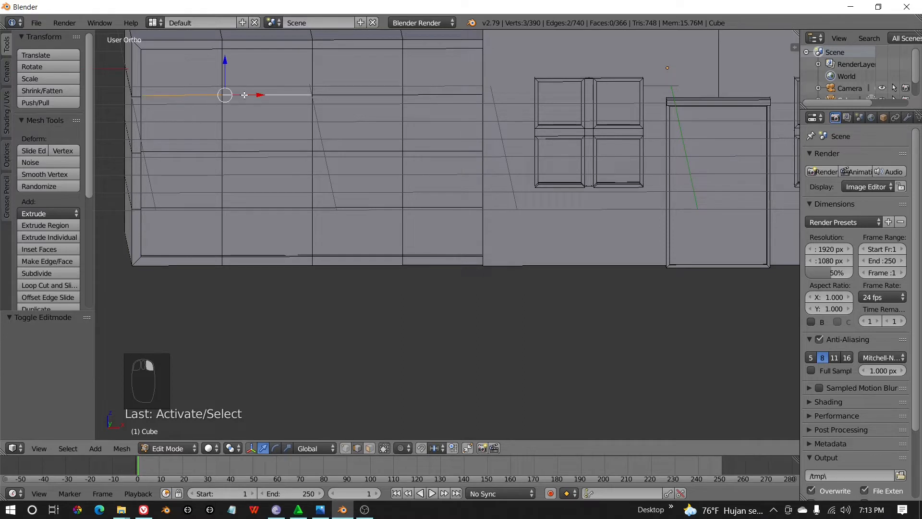
right_click(361, 95, "shift")
right_click(435, 95, "shift")
right_click(199, 152, "shift")
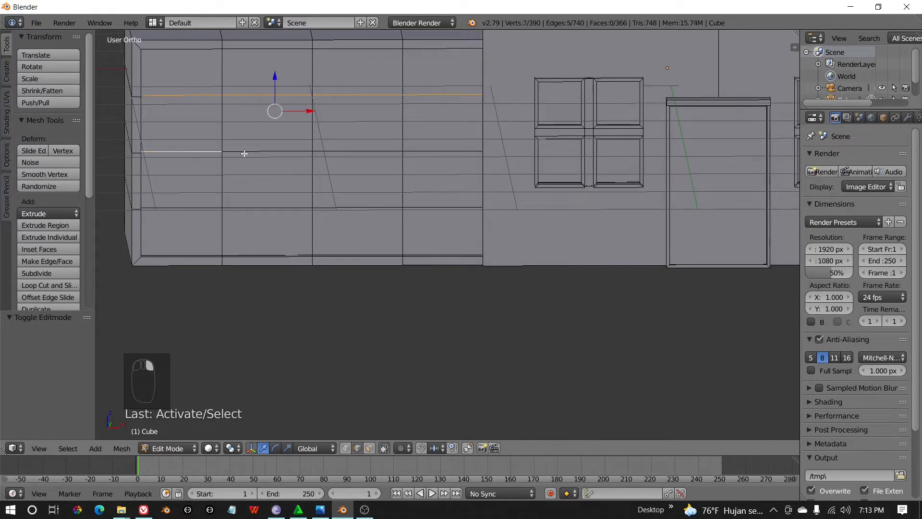
right_click(243, 151, "shift")
right_click(355, 152, "shift")
right_click(432, 150, "shift")
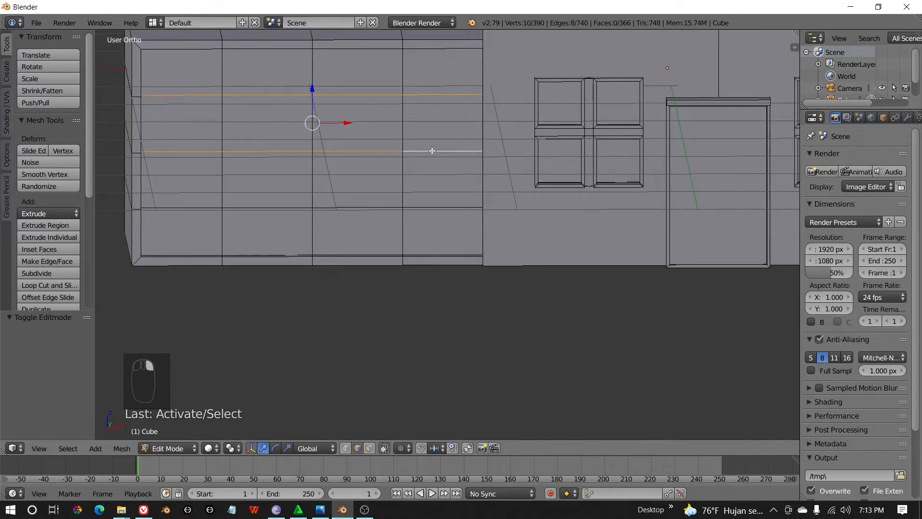
right_click(199, 206, "shift")
right_click(257, 206, "shift")
right_click(350, 203, "shift")
right_click(432, 208, "shift")
middle_click_drag(432, 208, 376, 232)
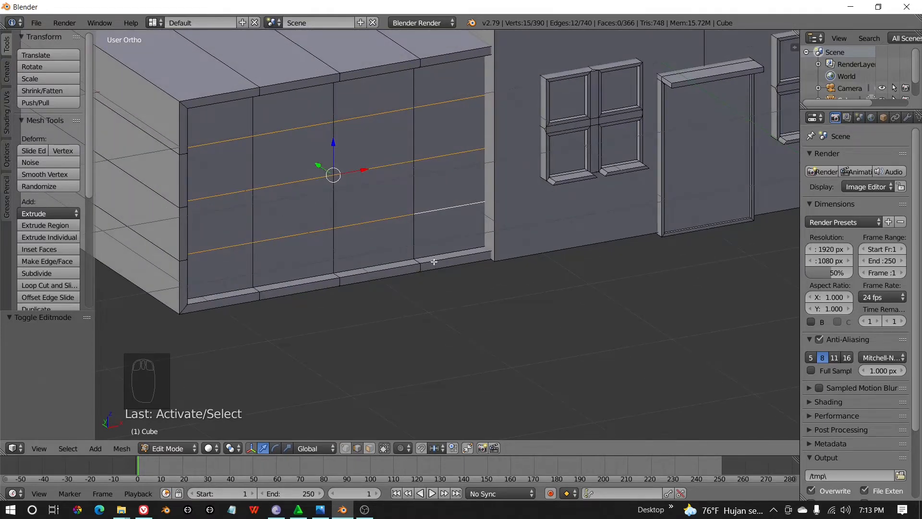
key("ctrl+b")
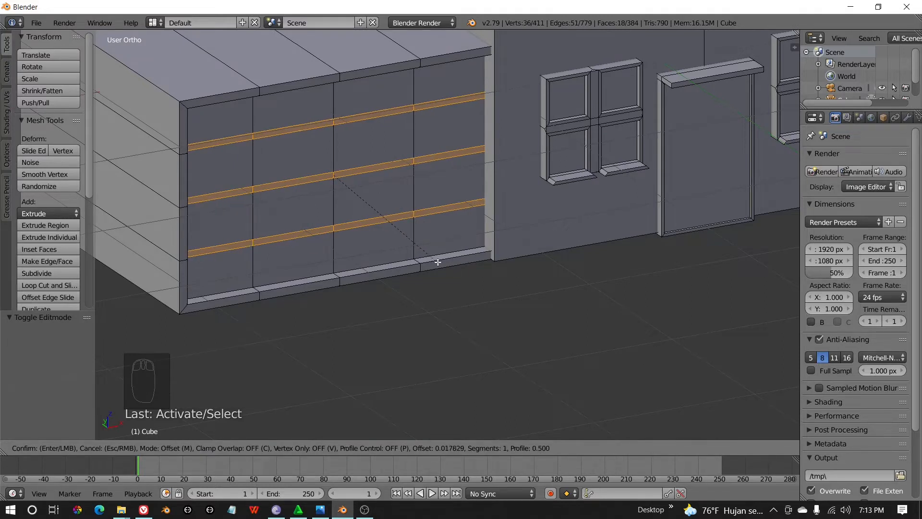
left_click(440, 262)
- Select every segment of the three vertical edge lines across the side block's recessed front and bevel them by 0.014
middle_click_drag(284, 239, 256, 222)
scroll(255, 222, "up", 2)
scroll(239, 250, "up", 3)
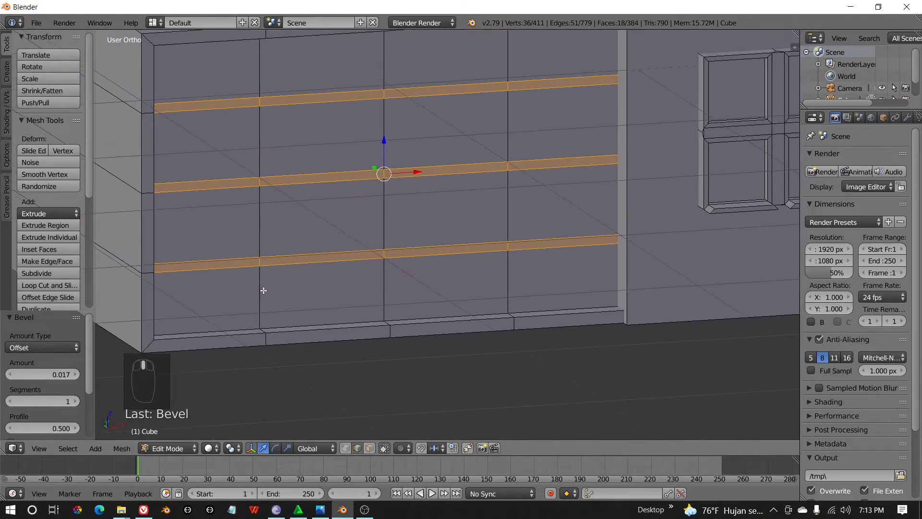
right_click(263, 263)
right_click(266, 190, "shift")
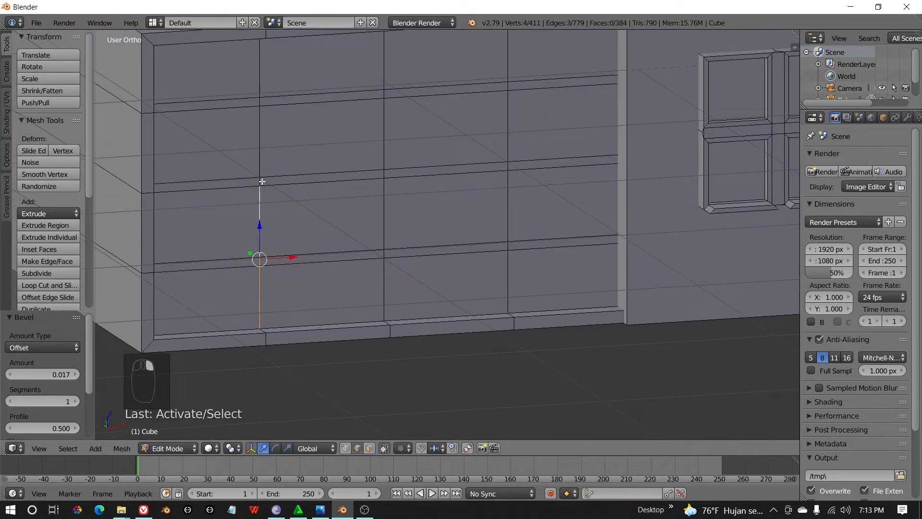
right_click(263, 138, "shift")
right_click(264, 91, "shift")
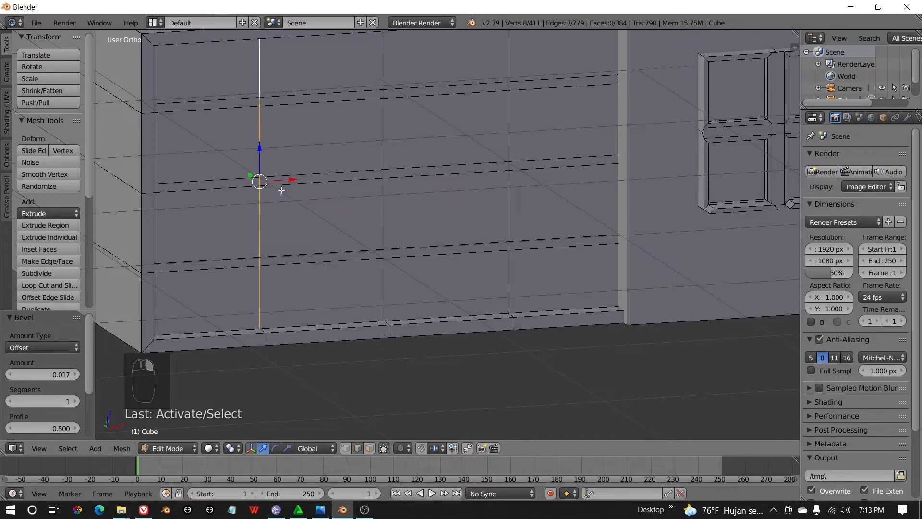
right_click(385, 279, "shift")
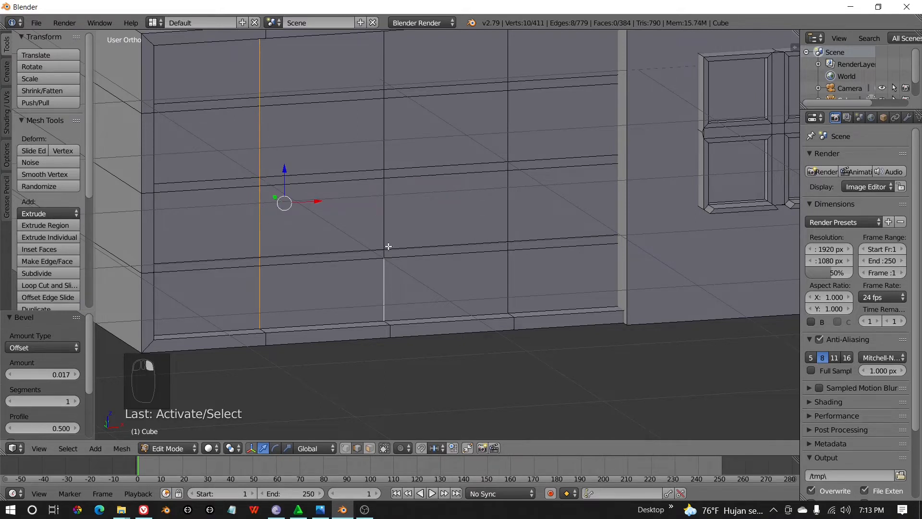
right_click(382, 221, "shift")
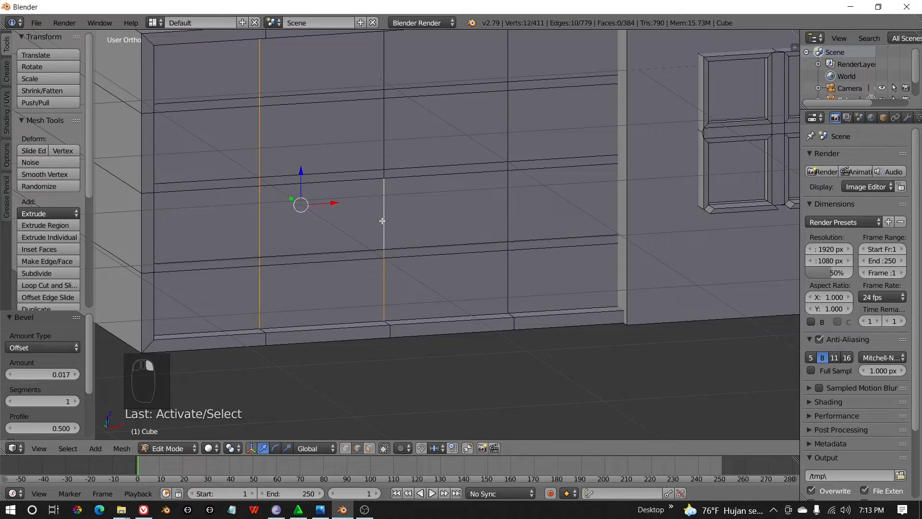
right_click(384, 146, "shift")
right_click(384, 76, "shift")
middle_click_drag(385, 76, 336, 182, "shift")
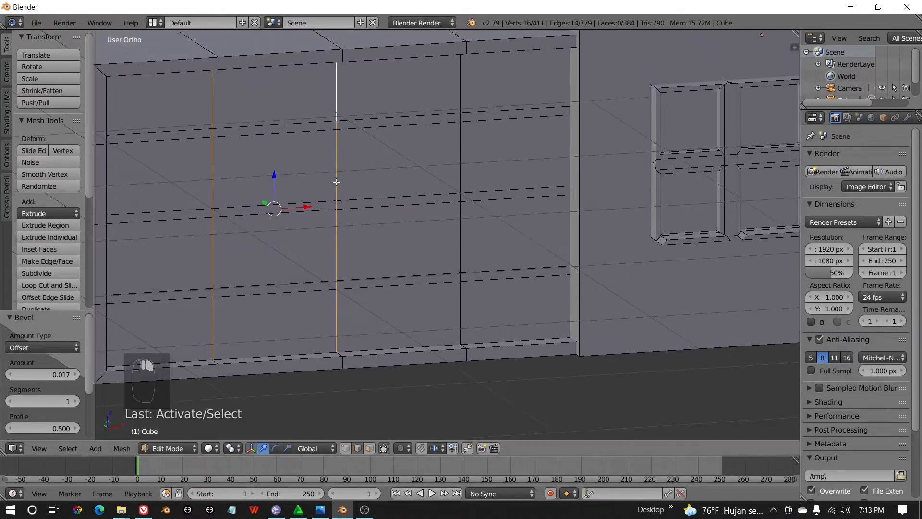
right_click(460, 96, "shift")
right_click(460, 116, "shift")
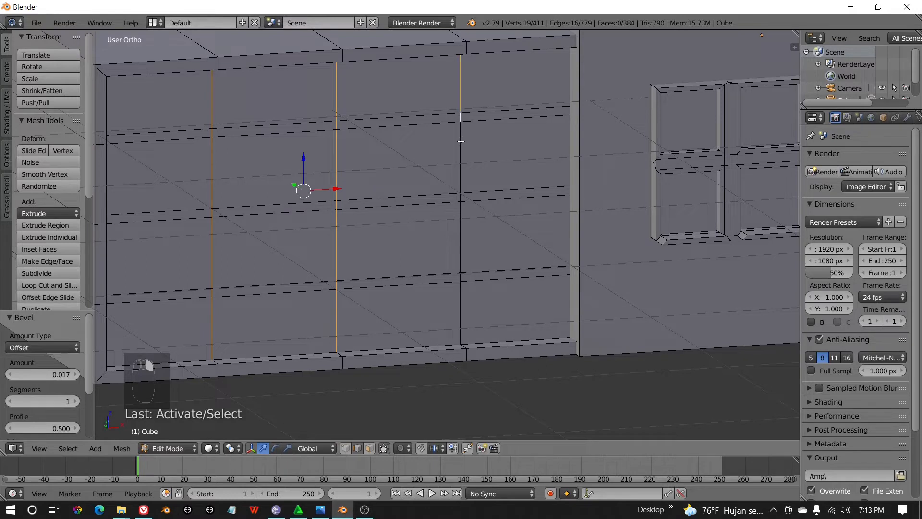
right_click(461, 142, "shift")
right_click(461, 190, "shift")
right_click(461, 226, "shift")
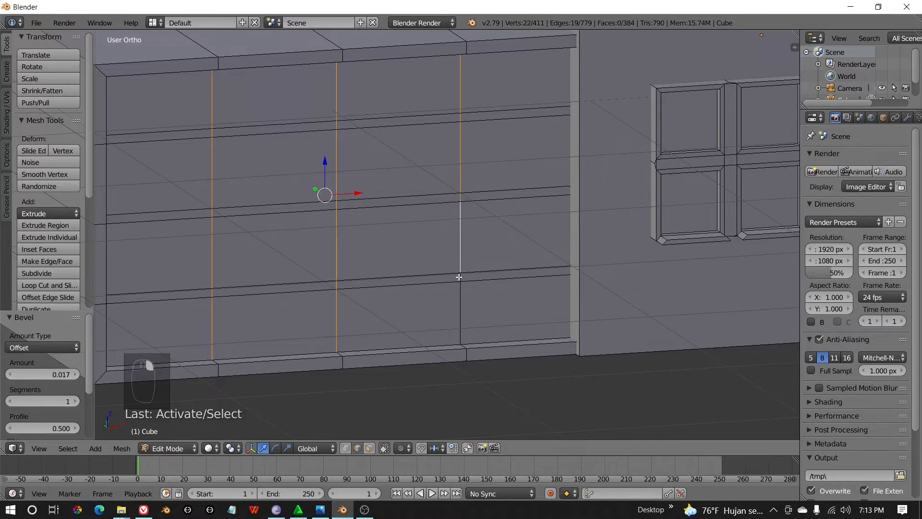
right_click(459, 287, "shift")
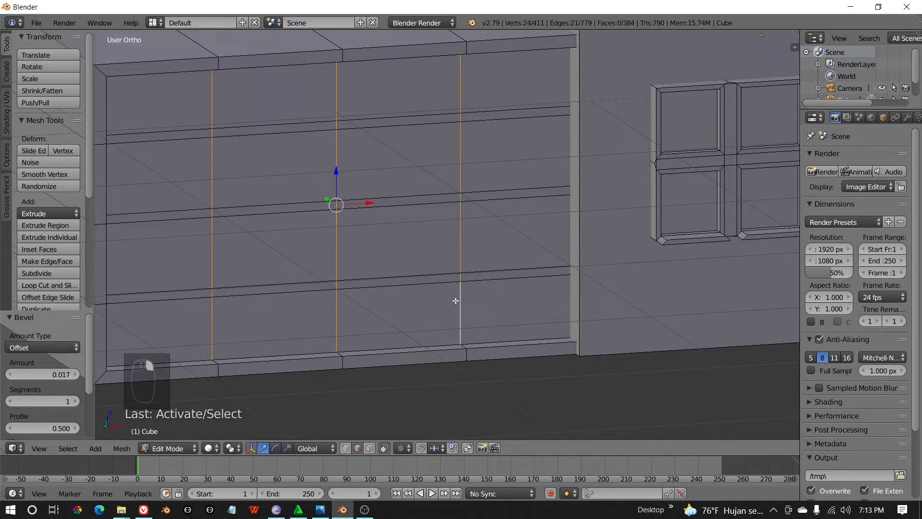
key("ctrl+b")
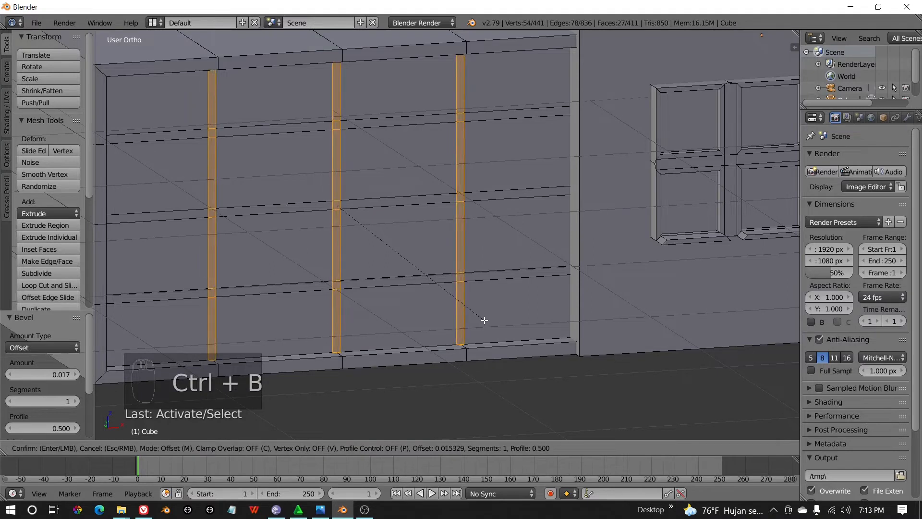
left_click(484, 319)
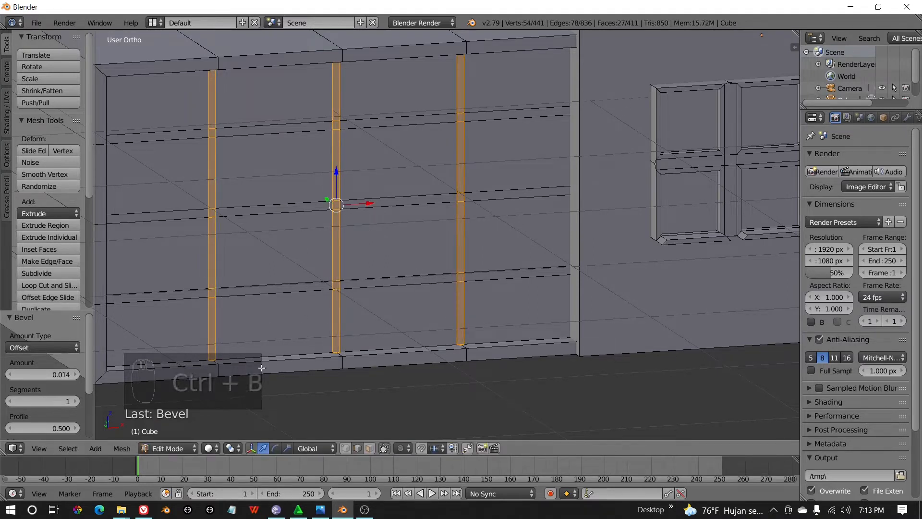
- Switch to face selection and select the sixteen large garage door panels, leaving out the narrow beveled strips between them
left_click(369, 448)
right_click(182, 326)
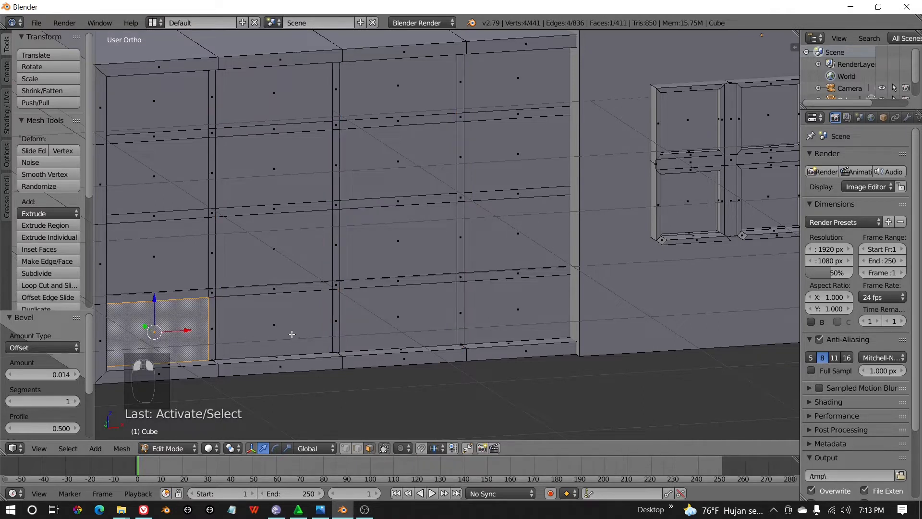
right_click(292, 334, "shift")
right_click(400, 329, "shift")
right_click(494, 316, "shift")
right_click(506, 250, "shift")
right_click(414, 242, "shift")
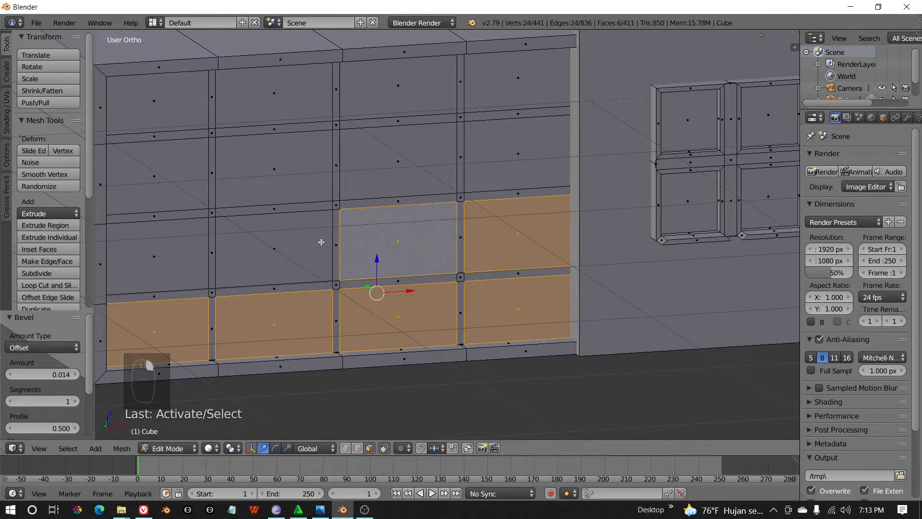
right_click(322, 241, "shift")
right_click(201, 240, "shift")
right_click(191, 189, "shift")
right_click(281, 182, "shift")
right_click(399, 177, "shift")
right_click(519, 175, "shift")
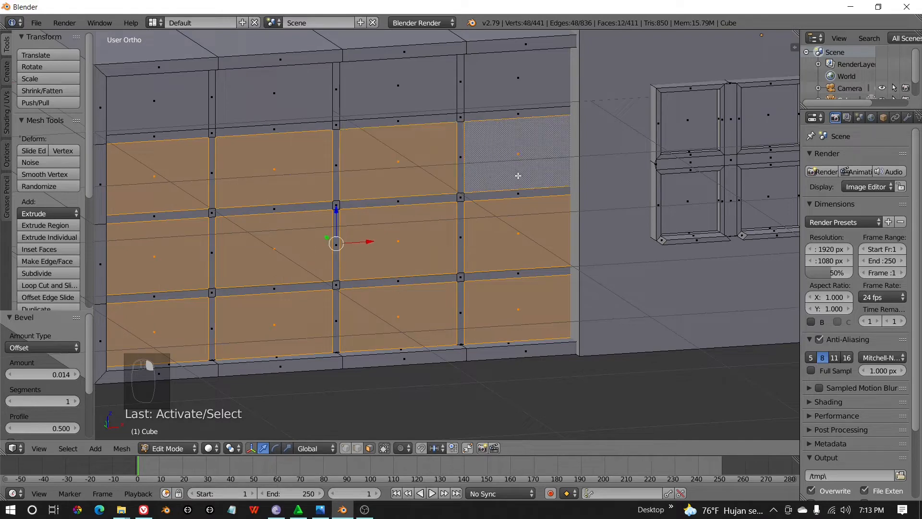
right_click(517, 76, "shift")
right_click(399, 86, "shift")
right_click(272, 97, "shift")
right_click(211, 107, "shift")
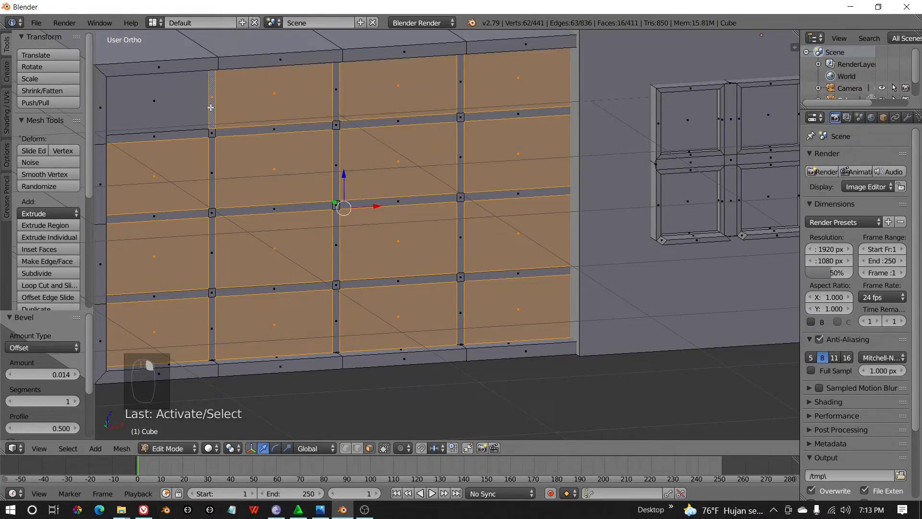
key("ctrl+z")
middle_click_drag(291, 231, 340, 217)
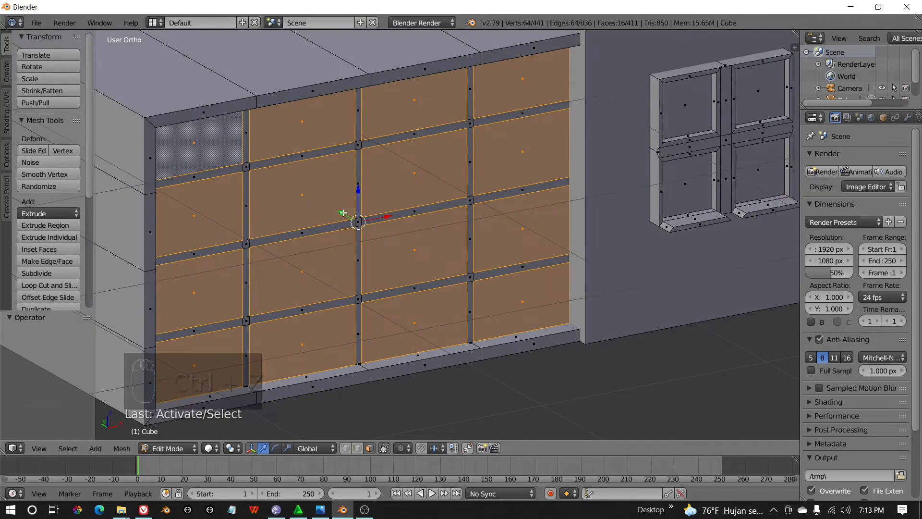
key("g")
key("y")
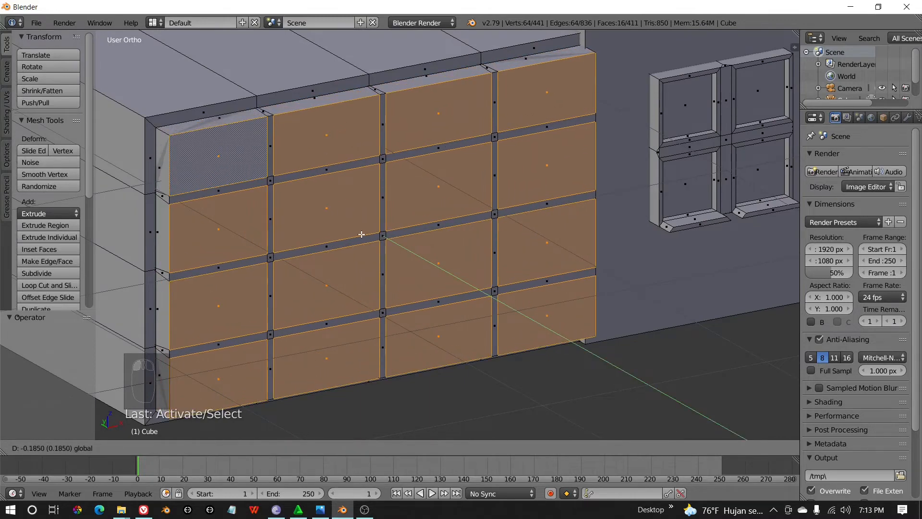
key("Escape")
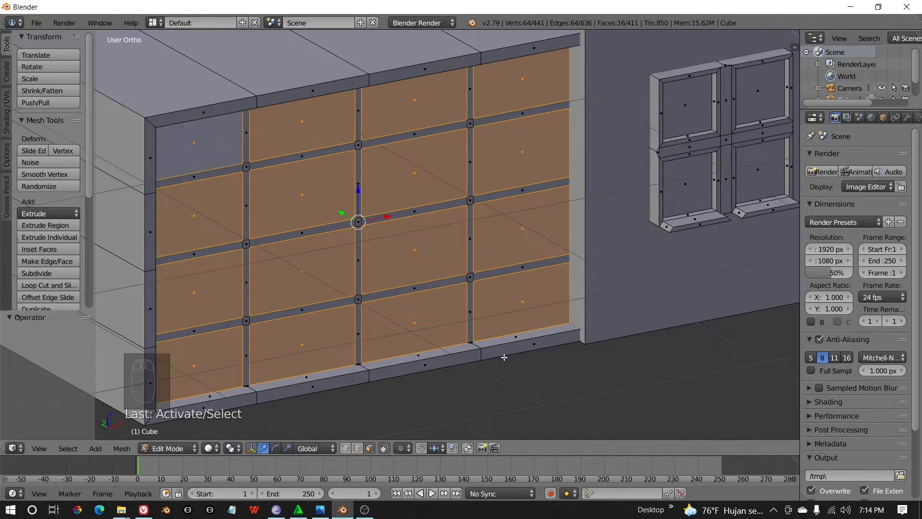
- Inset the sixteen garage door panels by 0.0231 and move the inset faces outward about 0.026 along the Y axis
key("i")
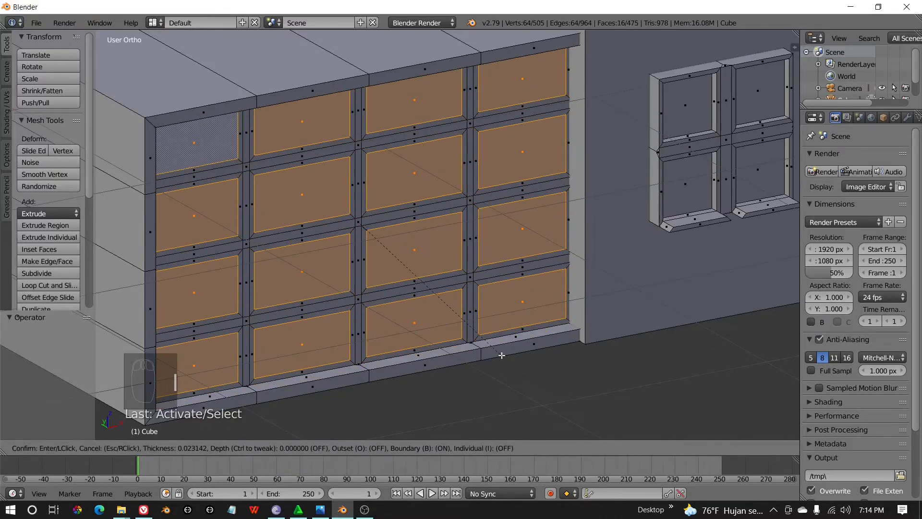
left_click(502, 355)
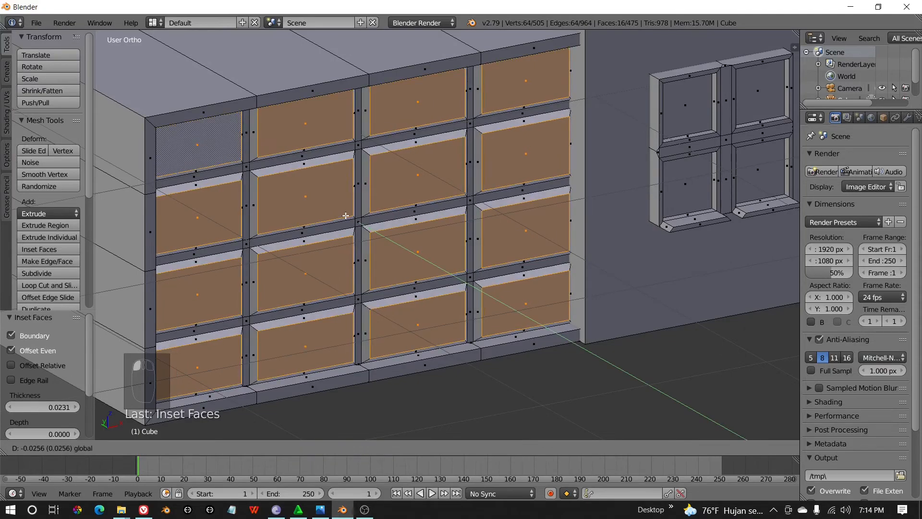
- Examine the paneled garage door and whole house in Object Mode, from the front and at an angle
key("Tab")
scroll(410, 299, "up", 3)
scroll(389, 303, "down", 4)
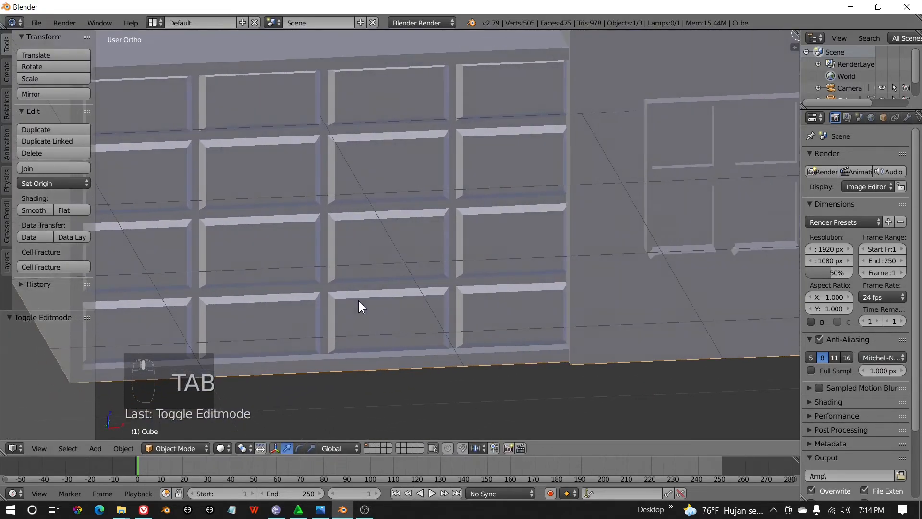
key("Tab")
scroll(365, 298, "up", 3)
key("Tab")
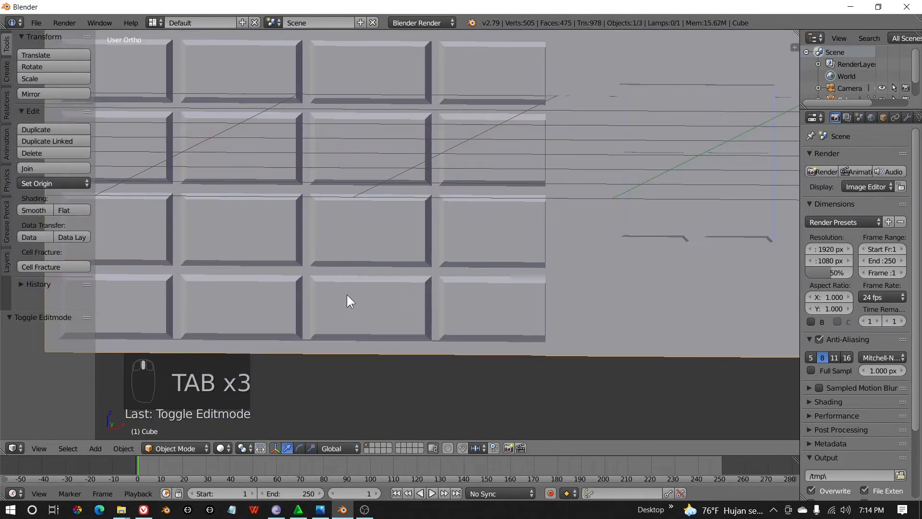
scroll(414, 296, "down", 3)
scroll(384, 294, "up", 4)
key("Tab")
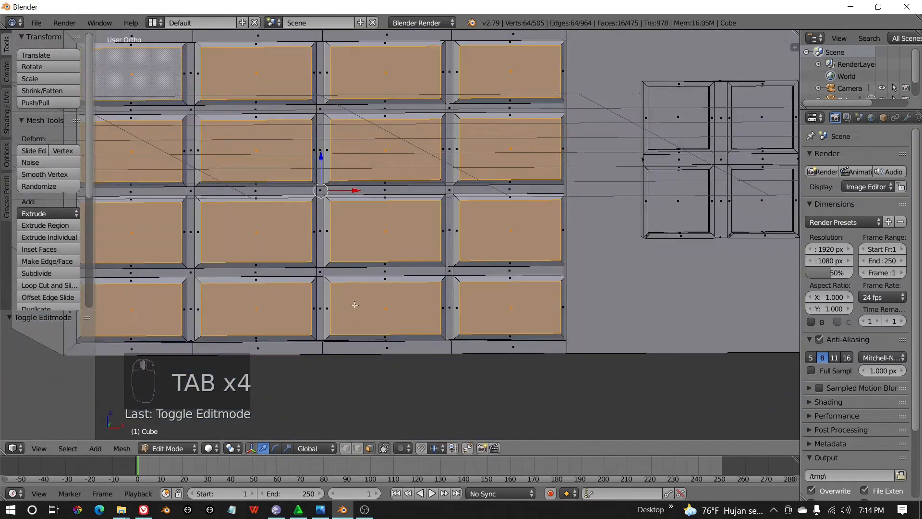
key("KP_1")
key("Tab")
scroll(354, 304, "down", 3)
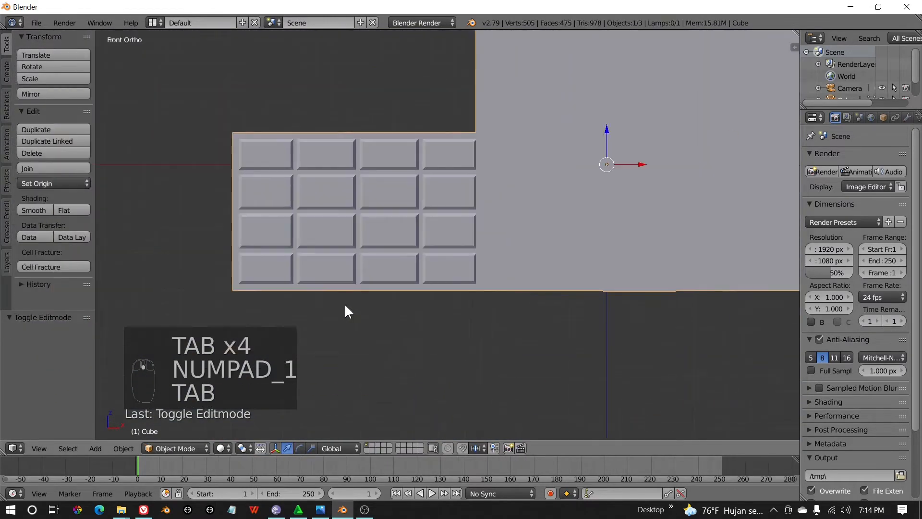
middle_click_drag(345, 303, 405, 324)
scroll(425, 335, "up", 3)
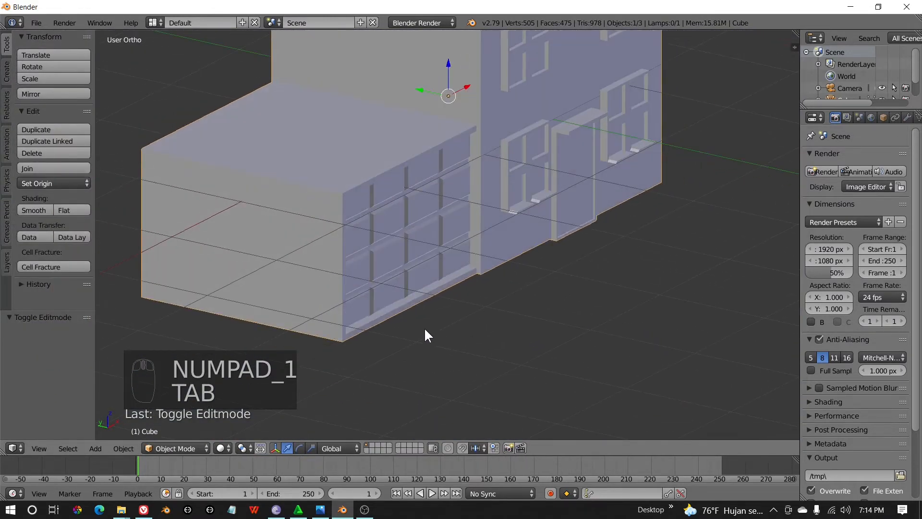
key("KP_1")
key("Tab")
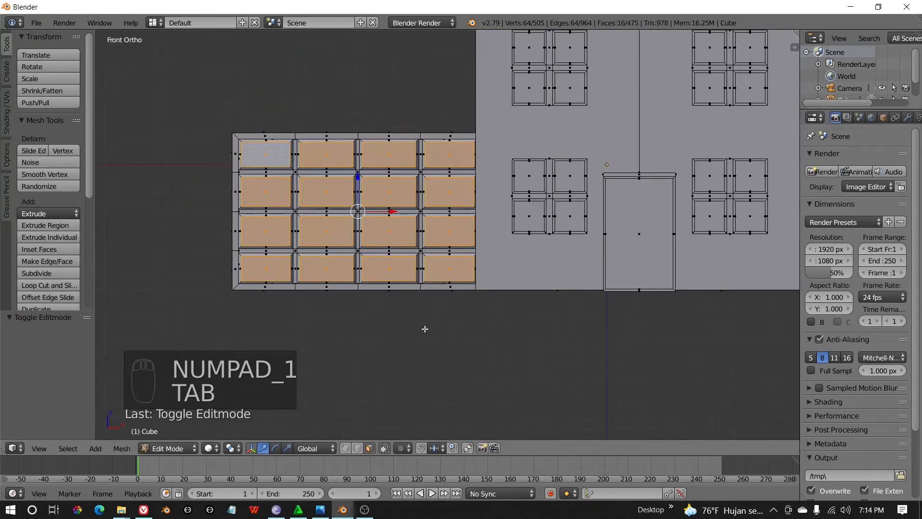
middle_click_drag(323, 320, 419, 325)
key("Tab")
key("KP_1")
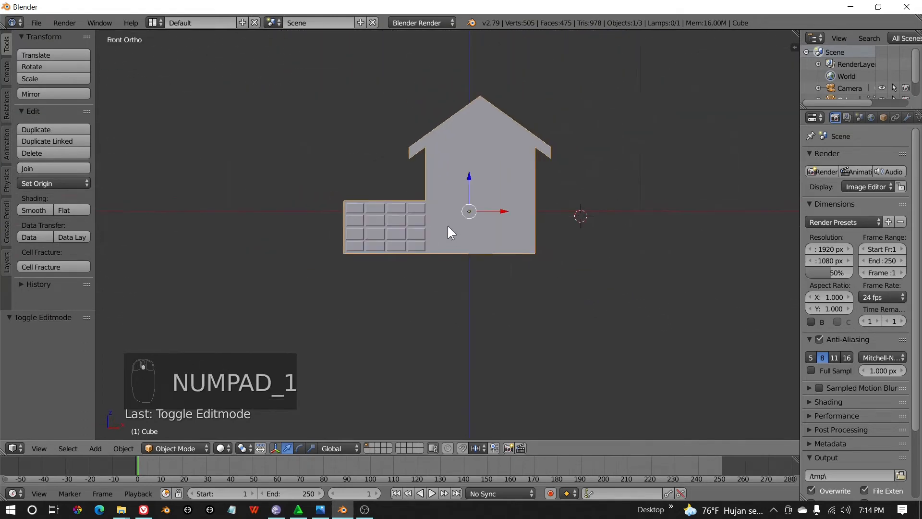
- Try to raise the whole house 1.006 along the Z axis so its base sits on the ground line
middle_click_drag(447, 225, 463, 270)
key("KP_1")
left_click_drag(465, 182, 472, 135)
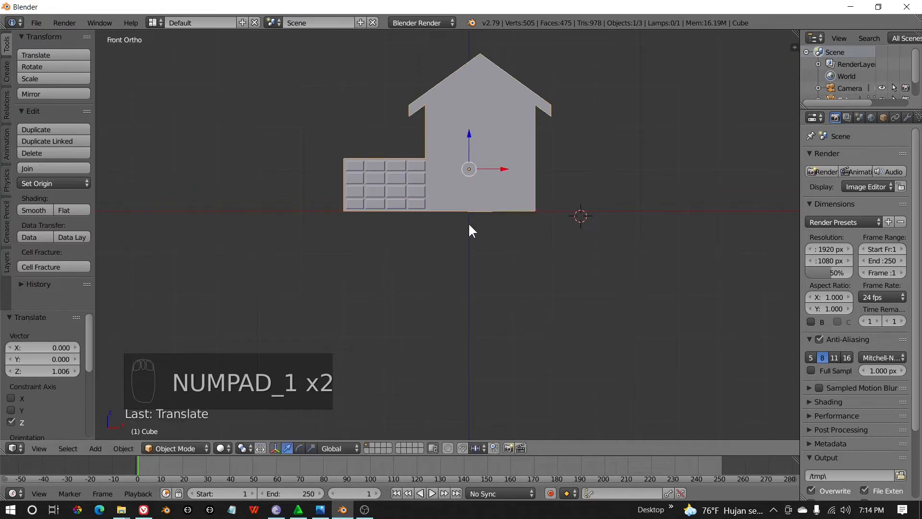
middle_click_drag(469, 229, 471, 191)
key("KP_1")
left_click_drag(469, 139, 468, 138)
key("ctrl+z")
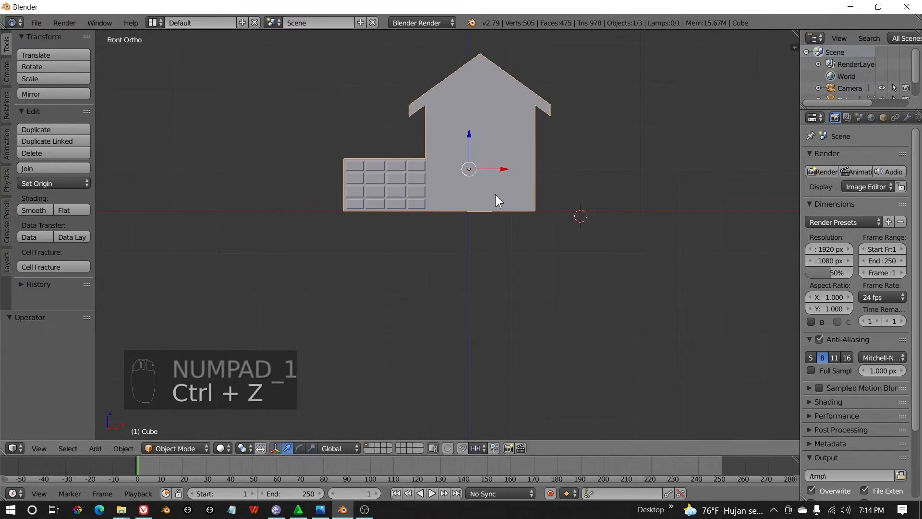
key("ctrl+z")
middle_click_drag(495, 194, 331, 307)
left_click(191, 447)
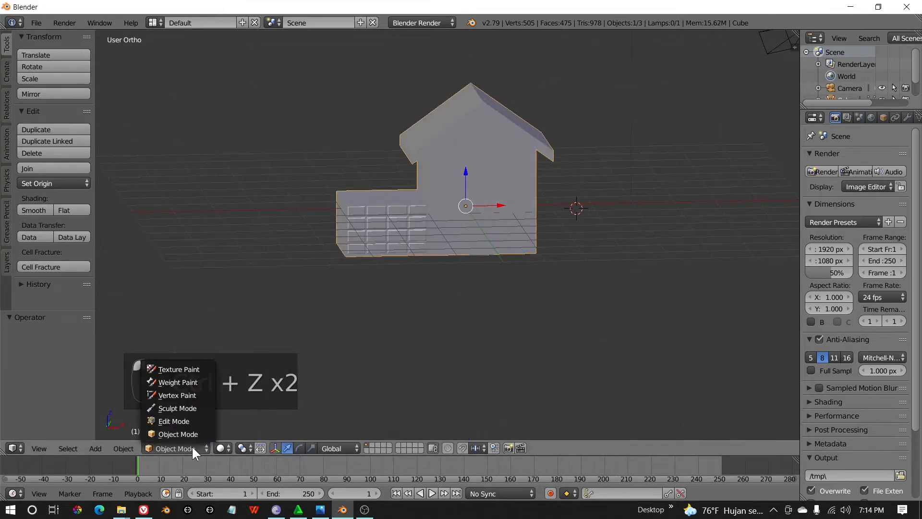
left_click(187, 434)
left_click(177, 447)
left_click(179, 434)
scroll(454, 225, "up", 3)
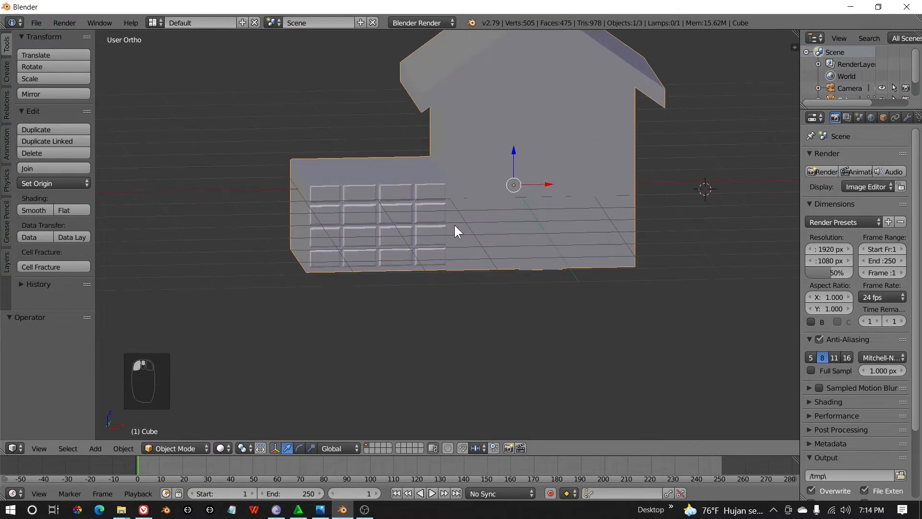
- Raise the house about 0.992 along Z so its base sits on the ground line, and reset the 3D cursor to the origin
key("KP_1")
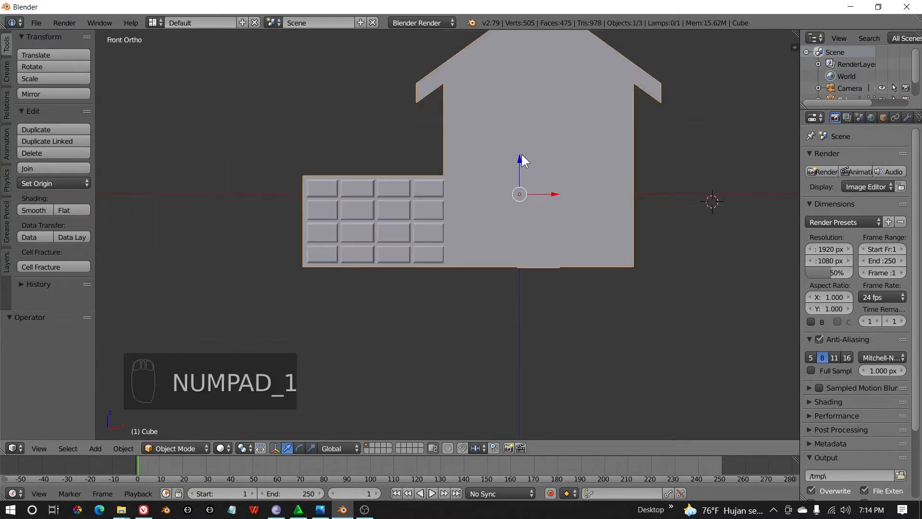
left_click_drag(522, 155, 517, 91)
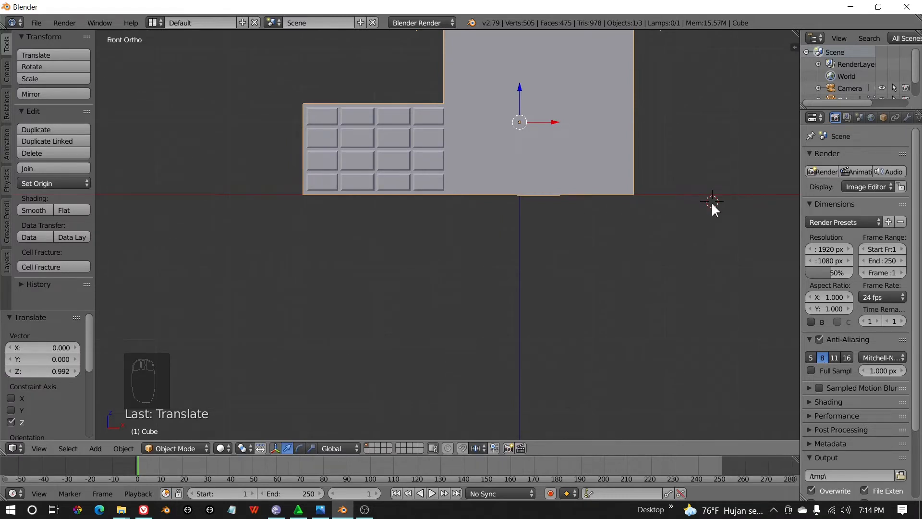
key("shift+c")
middle_click_drag(329, 359, 489, 300, "shift")
- Add a plane at the origin and scale it up by about 8.887 as the ground beneath the house
key("shift+a")
mouse_move(492, 308)
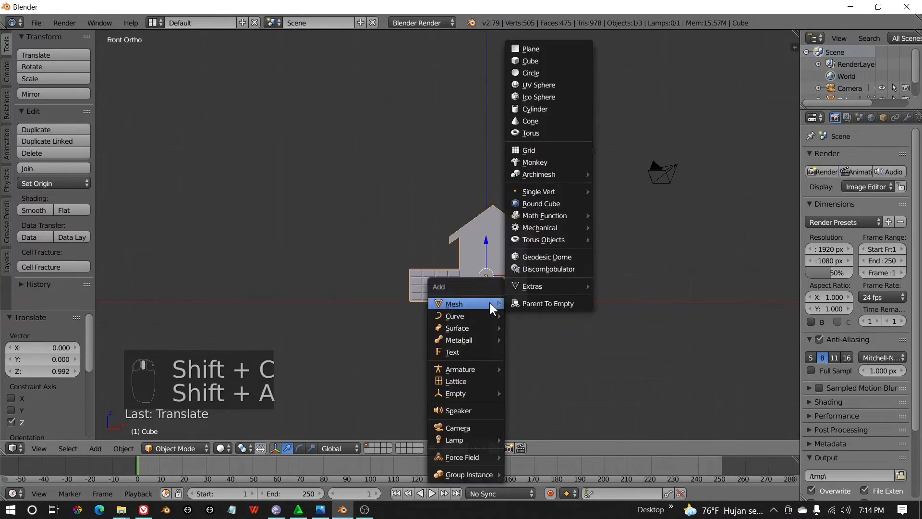
left_click(557, 50)
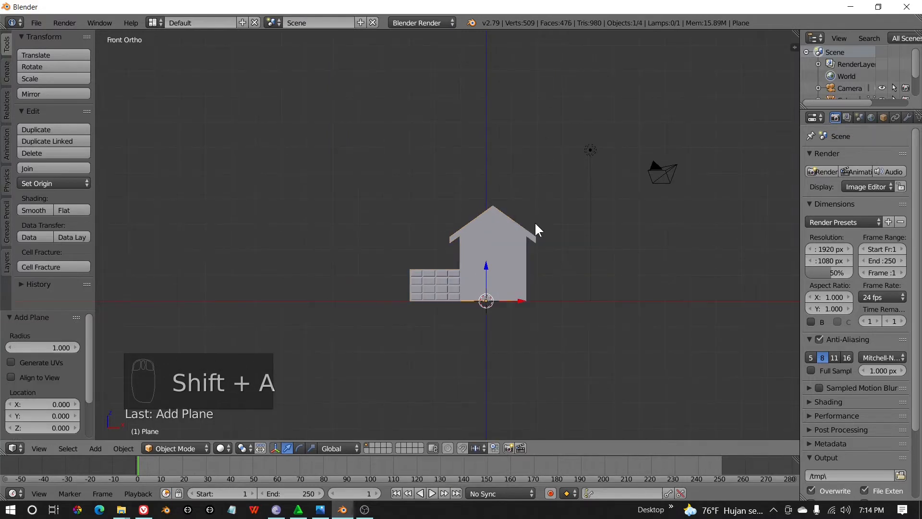
key("s")
left_click(489, 356)
middle_click_drag(489, 356, 367, 353)
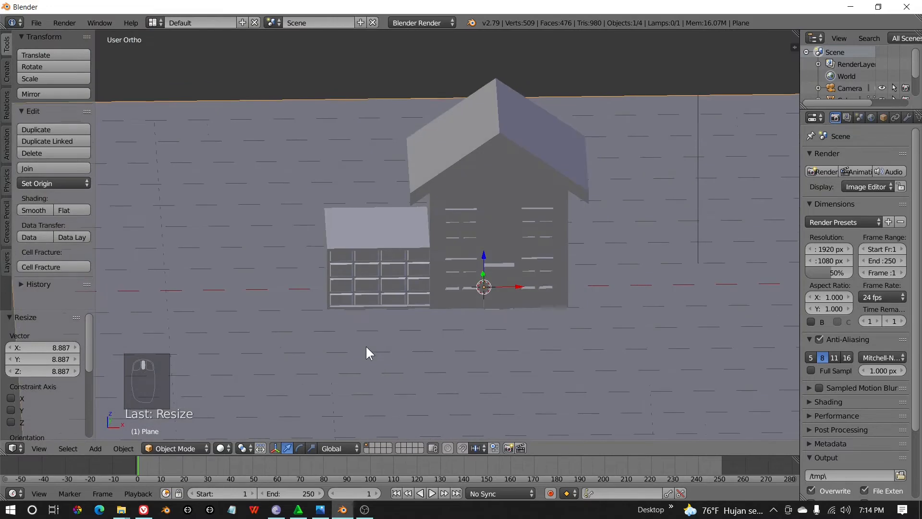
middle_click_drag(477, 354, 503, 348)
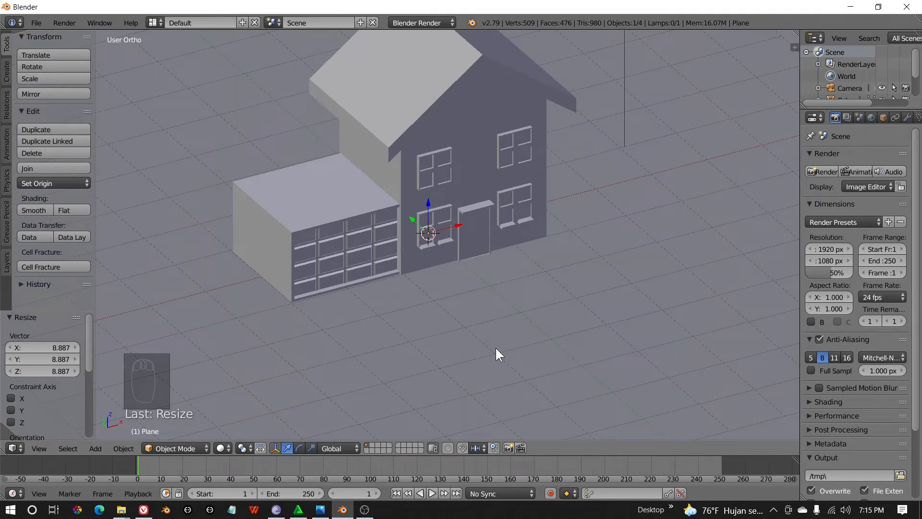
- Add a cube beside the garage on its outer side, at about X -4.320 and Z 0.954, in Object Mode
key("KP_1")
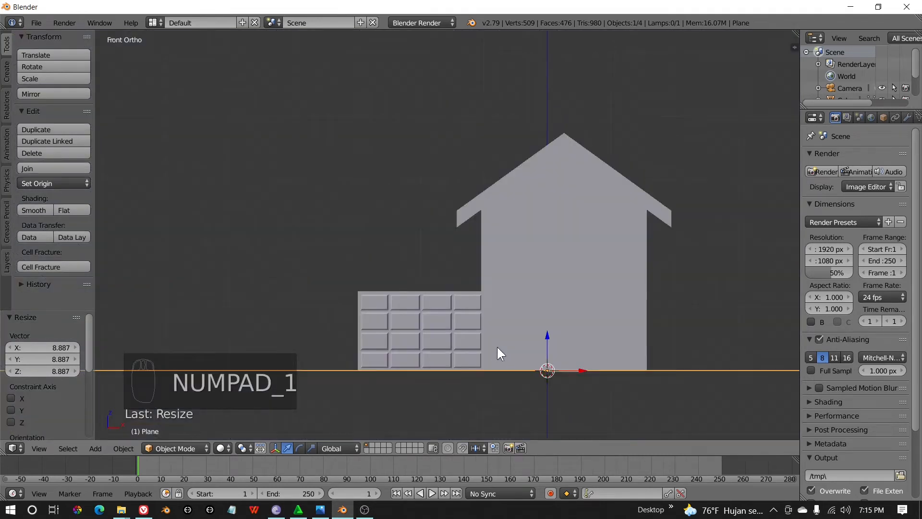
left_click(173, 448)
left_click(171, 437)
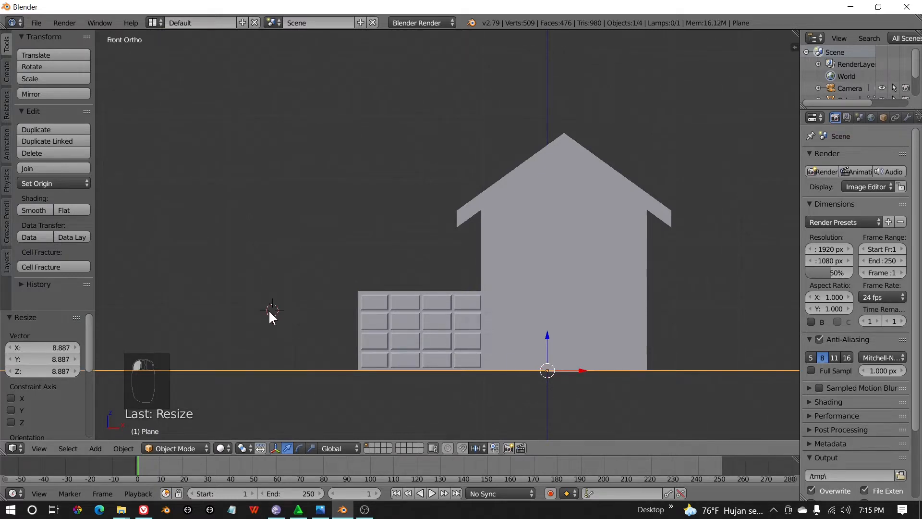
key("shift+a")
mouse_move(269, 313)
left_click(340, 75)
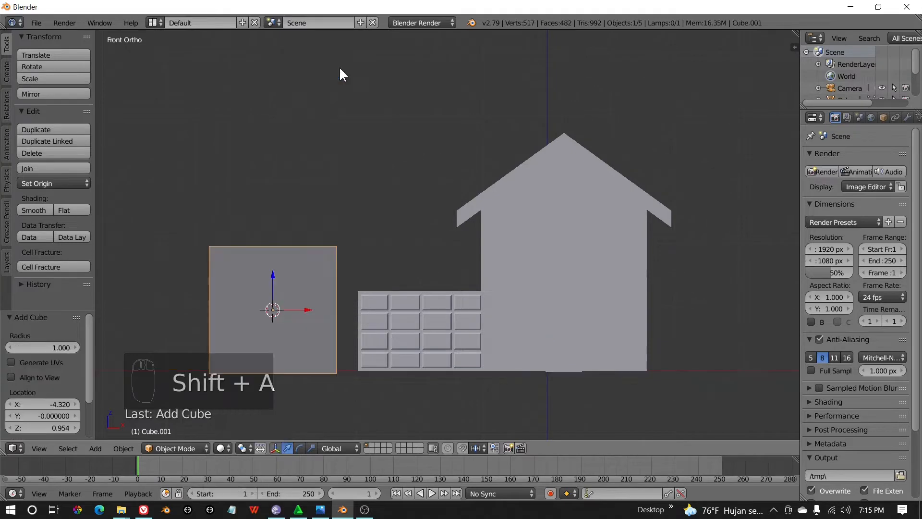
middle_click_drag(340, 75, 310, 325)
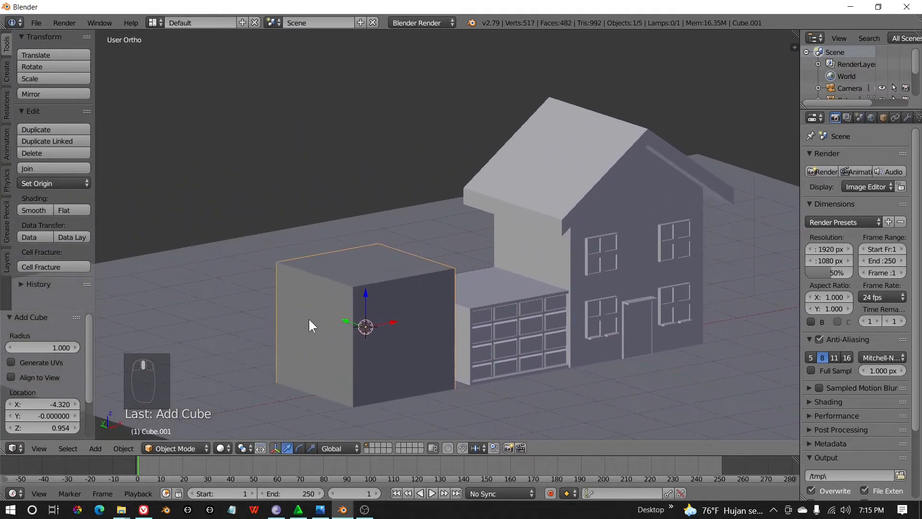
- Scale the new cube's mesh down to about 0.131 in Edit Mode
left_click(192, 446)
left_click(197, 422)
key("KP_1")
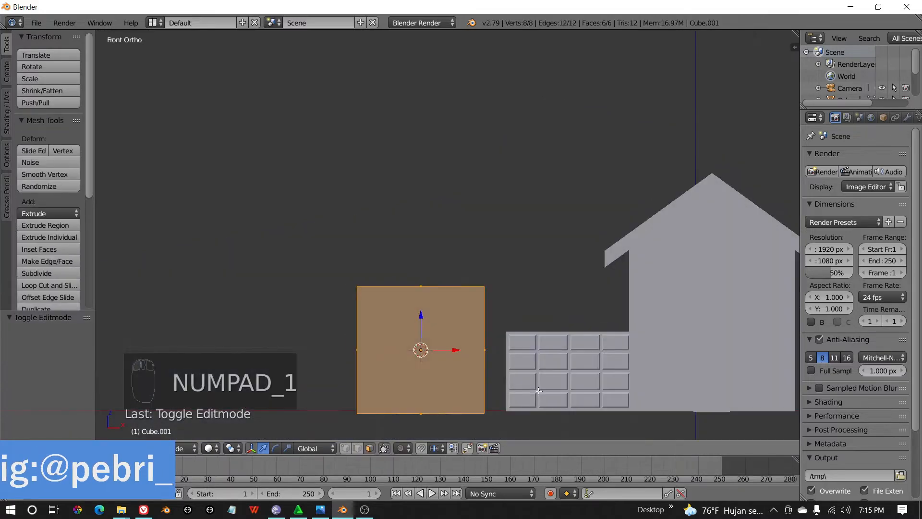
key("s")
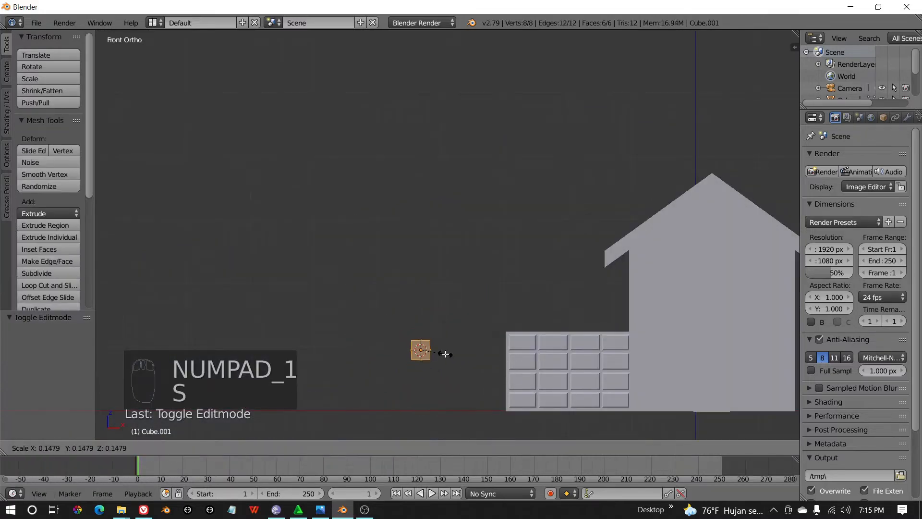
left_click(442, 353)
middle_click_drag(443, 353, 515, 389)
scroll(509, 387, "up", 4)
middle_click_drag(306, 354, 563, 291, "shift")
scroll(500, 319, "up", 3)
middle_click_drag(500, 319, 430, 231, "shift")
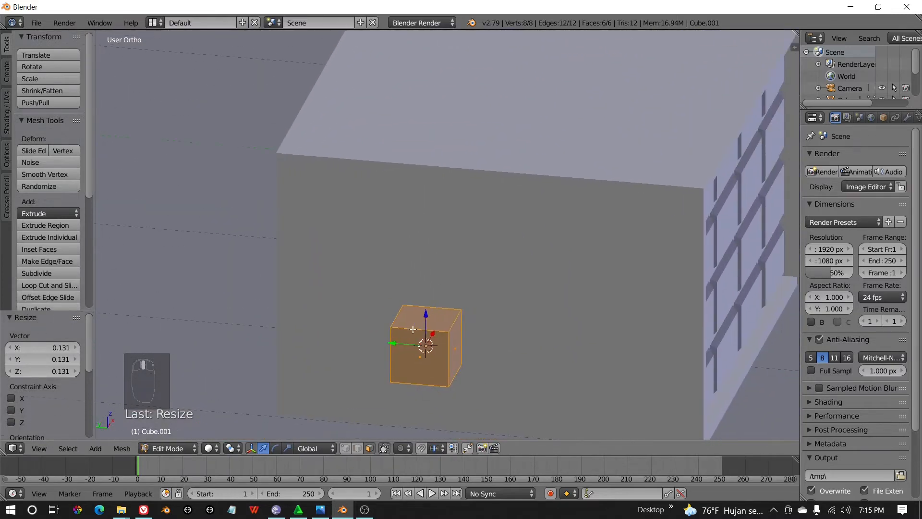
- Return to Object Mode and hide the ground plane
middle_click_drag(450, 358, 413, 364)
right_click(484, 366)
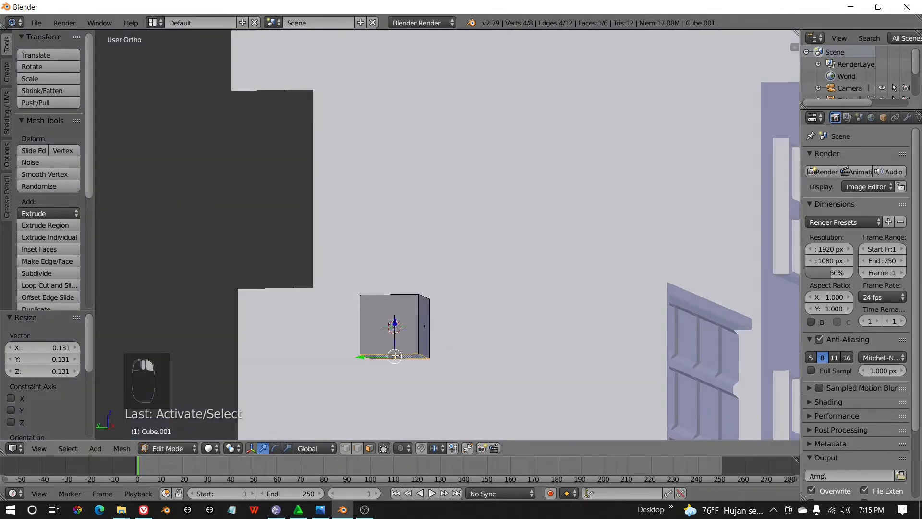
scroll(394, 355, "down", 5)
mouse_move(397, 293)
middle_mouse_down()
mouse_move(405, 278)
mouse_move(398, 309)
middle_mouse_up()
left_click(187, 450)
left_click(177, 430)
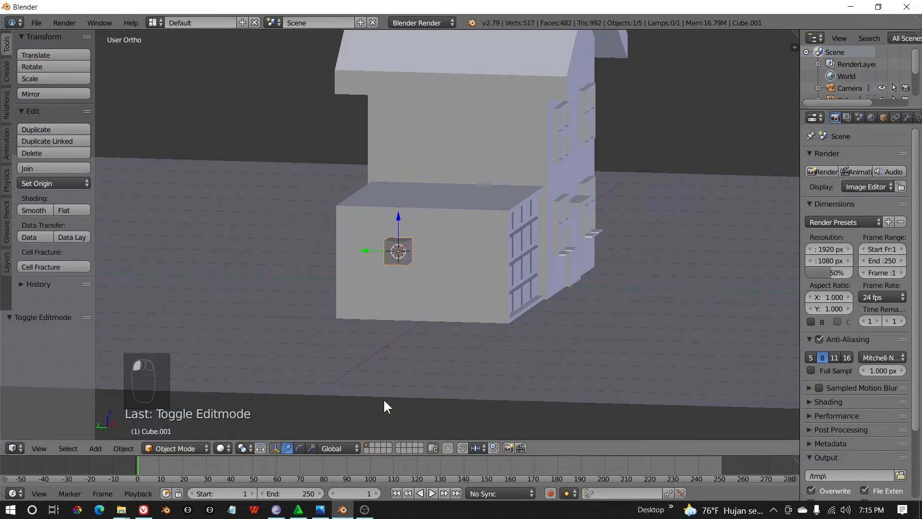
scroll(432, 375, "down", 3)
right_click(629, 274)
scroll(641, 270, "down", 2)
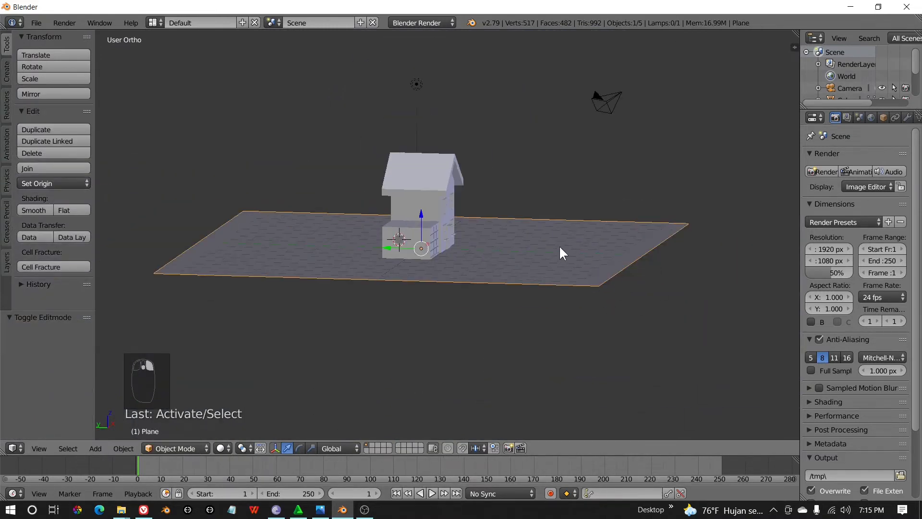
key("h")
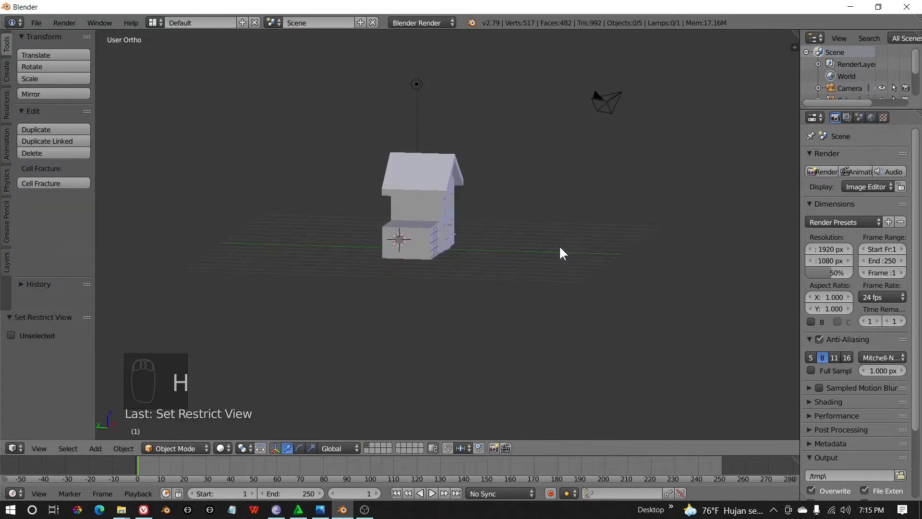
- Select the small cube beside the garage, centre the view on it and enter Edit Mode
scroll(435, 291, "up", 5)
scroll(436, 293, "up", 1)
right_click(398, 263)
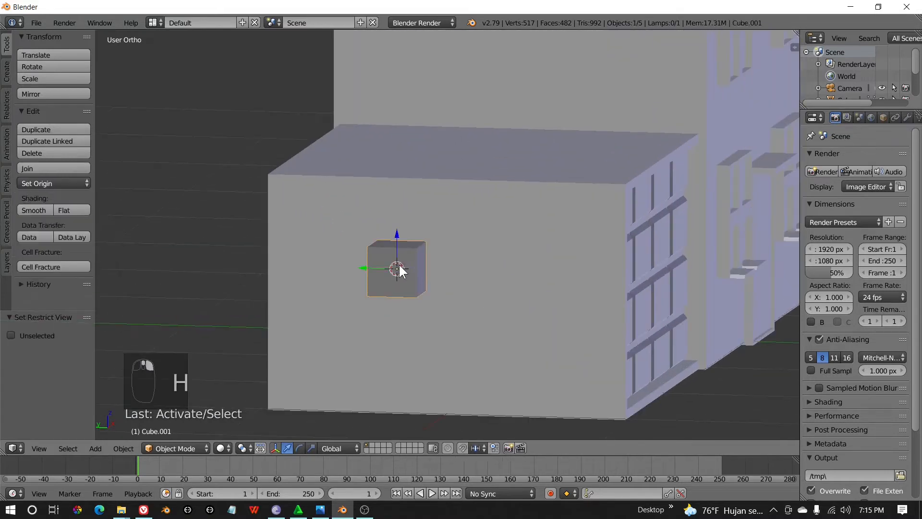
key("Tab")
key("Tab")
right_click(382, 263)
right_click(385, 267)
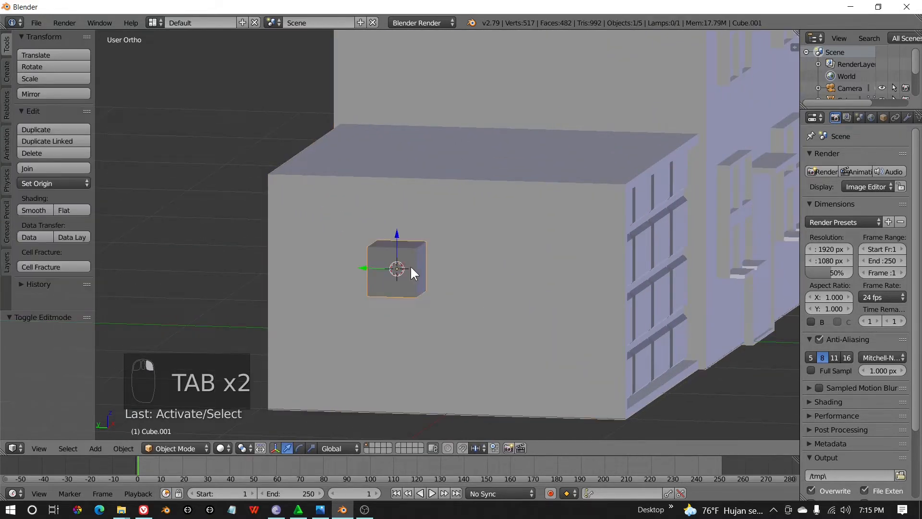
key("KP_Decimal")
left_click(177, 448)
left_click(197, 421)
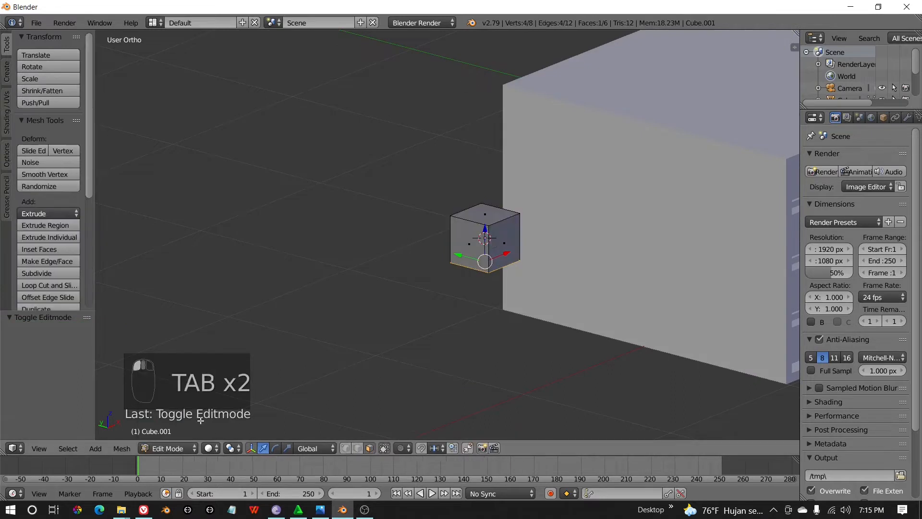
- Lower the small cube's bottom face about 0.868 along Z, and raise it about 0.042 to meet the ground line
right_click(491, 212)
middle_click_drag(492, 266, 515, 195)
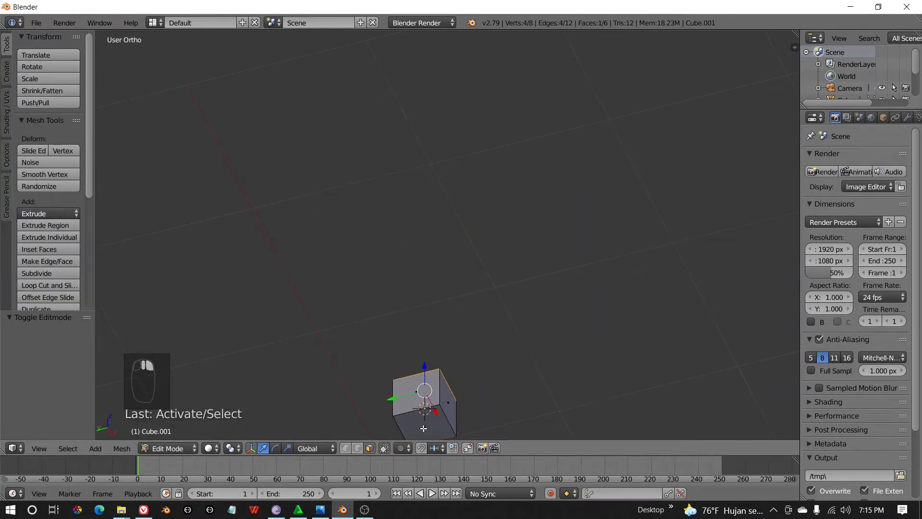
key("KP_1")
middle_click_drag(596, 296, 552, 303, "shift")
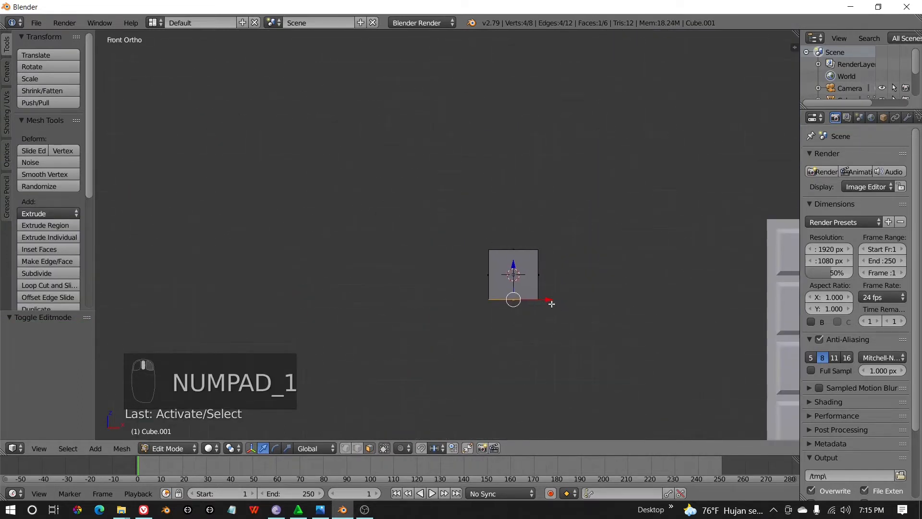
left_click_drag(516, 269, 515, 434)
scroll(520, 379, "down", 4)
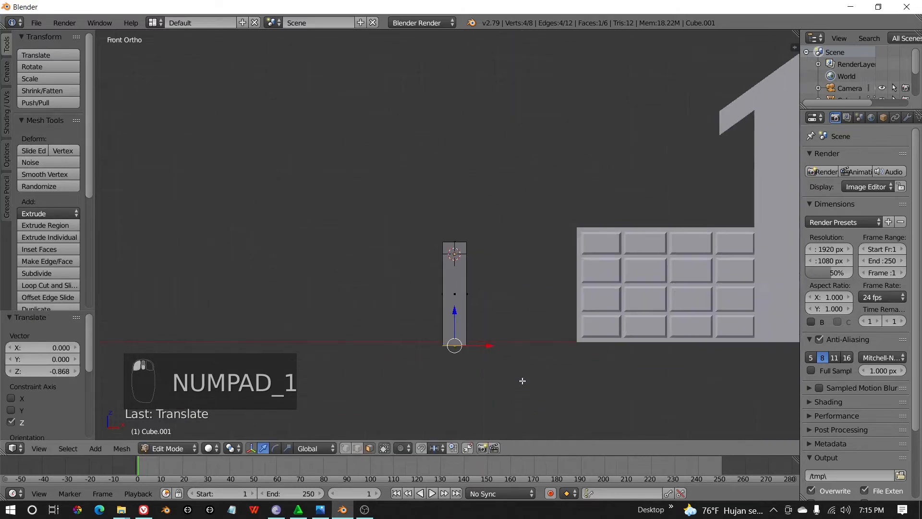
left_click_drag(454, 310, 453, 308)
left_click(453, 306)
- Thin the post into a flat board by moving one side face about -0.213 along Y
middle_click_drag(453, 306, 244, 310)
right_click(313, 314)
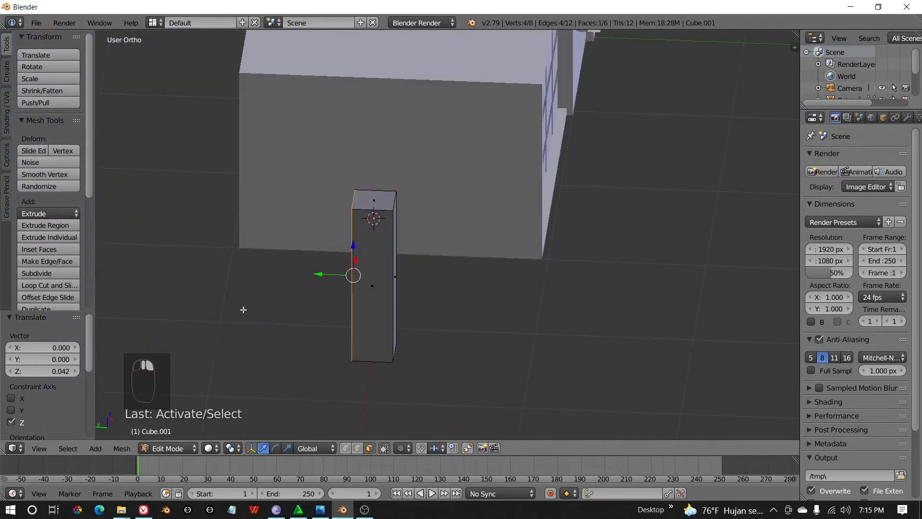
left_click_drag(312, 273, 357, 276)
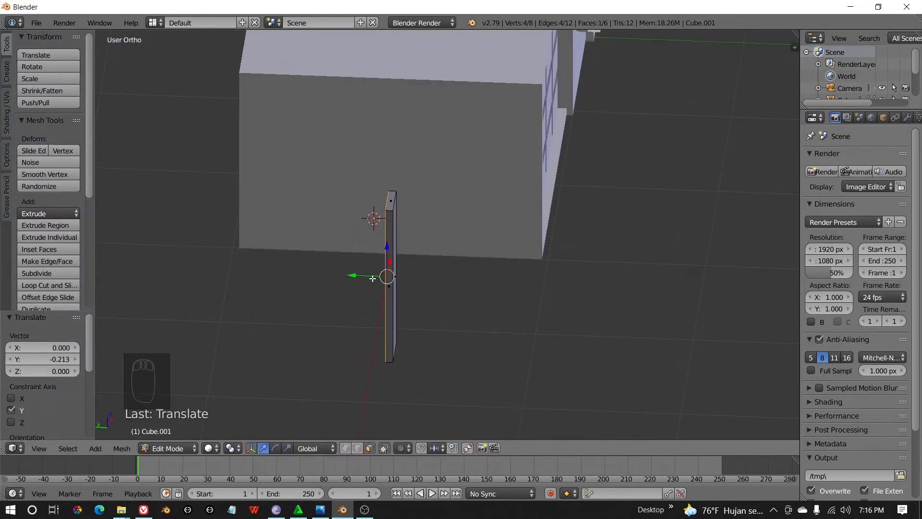
- Add one centred vertical loop cut along the board's length
middle_click_drag(372, 279, 394, 281)
key("KP_1")
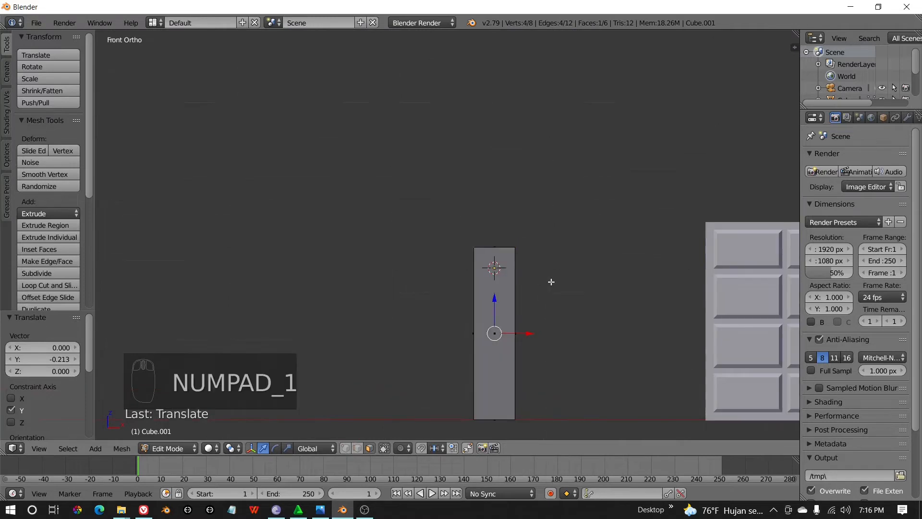
scroll(532, 292, "up", 3)
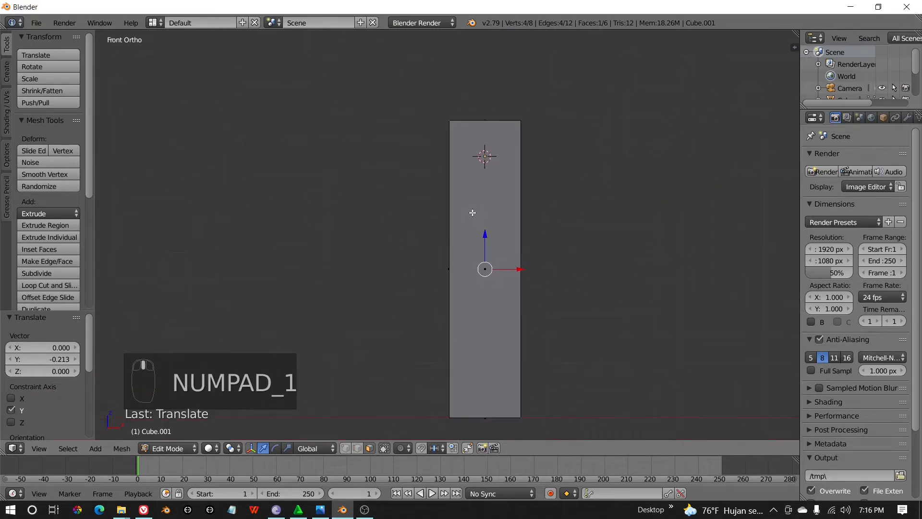
key("ctrl+r")
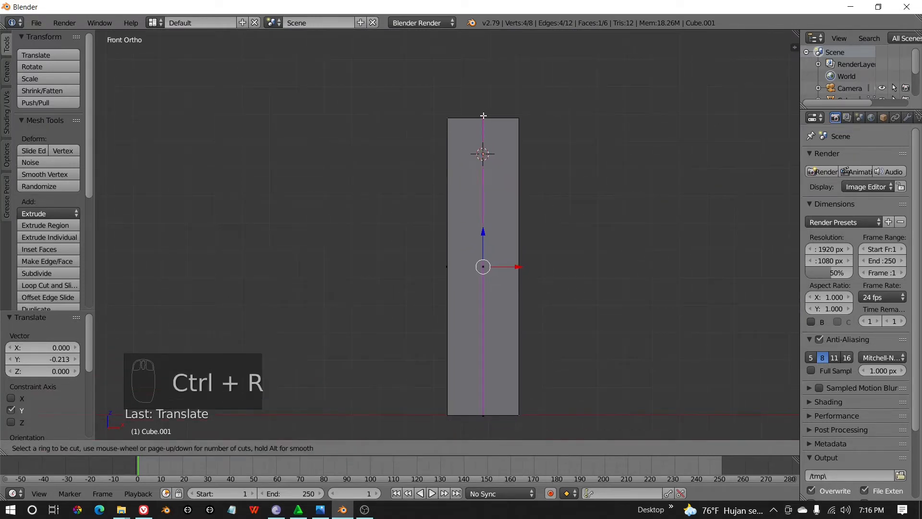
left_click(483, 116)
left_click(483, 116)
- Bevel the board's central edge loop by about 0.008 with one segment
middle_click_drag(493, 149, 497, 202)
scroll(534, 179, "up", 4)
middle_click_drag(535, 178, 482, 206, "shift")
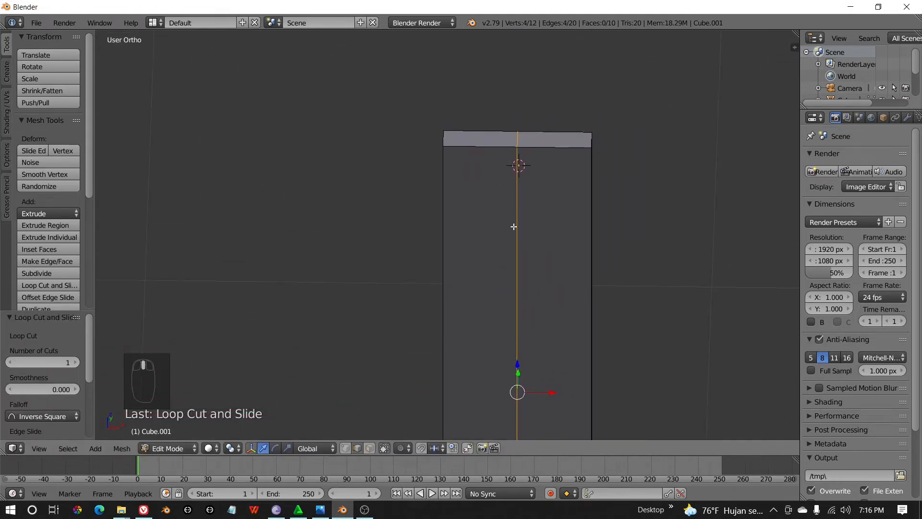
scroll(513, 226, "down", 3)
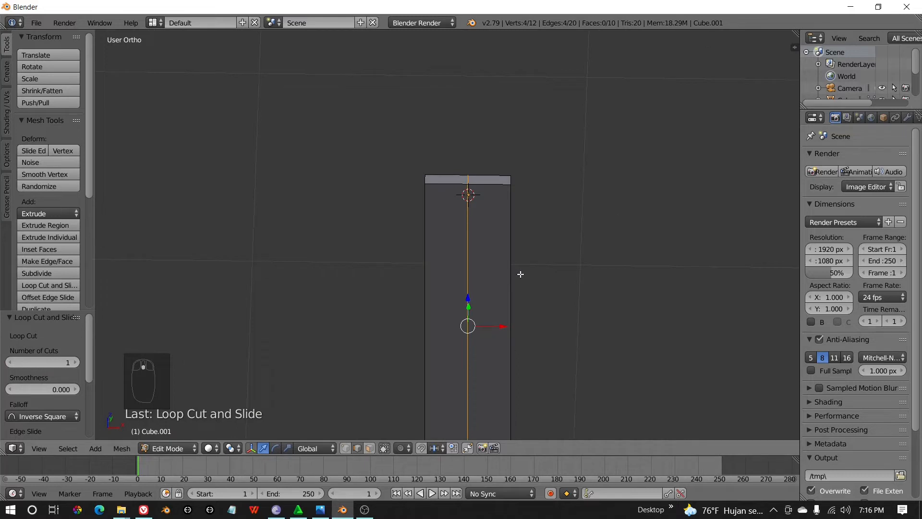
key("ctrl+b")
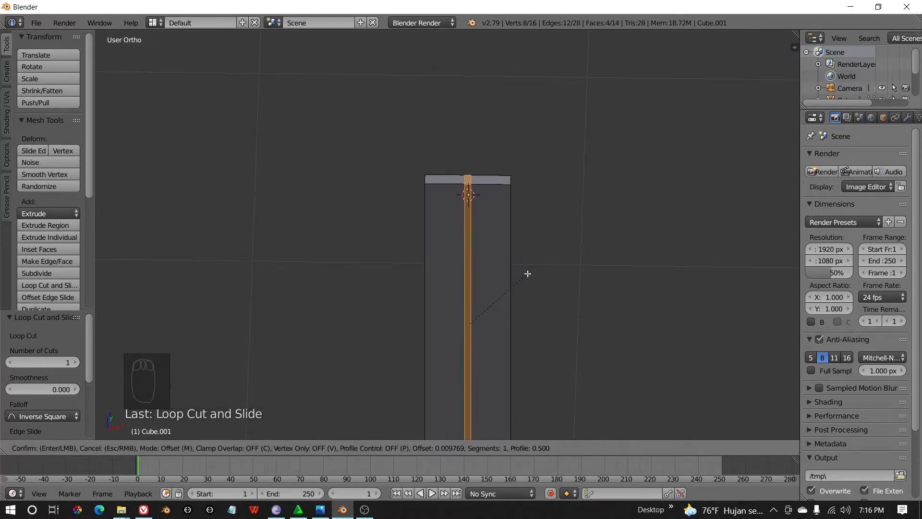
left_click(527, 273)
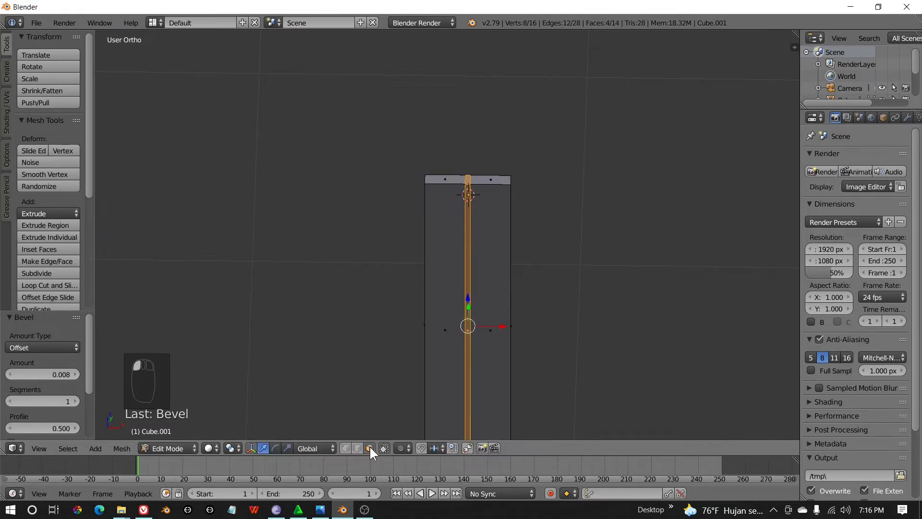
- Raise the narrow centre face on top of the board about 0.162 along Z to form a pointed fence picket
scroll(400, 237, "up", 3)
middle_click_drag(507, 176, 474, 254, "shift")
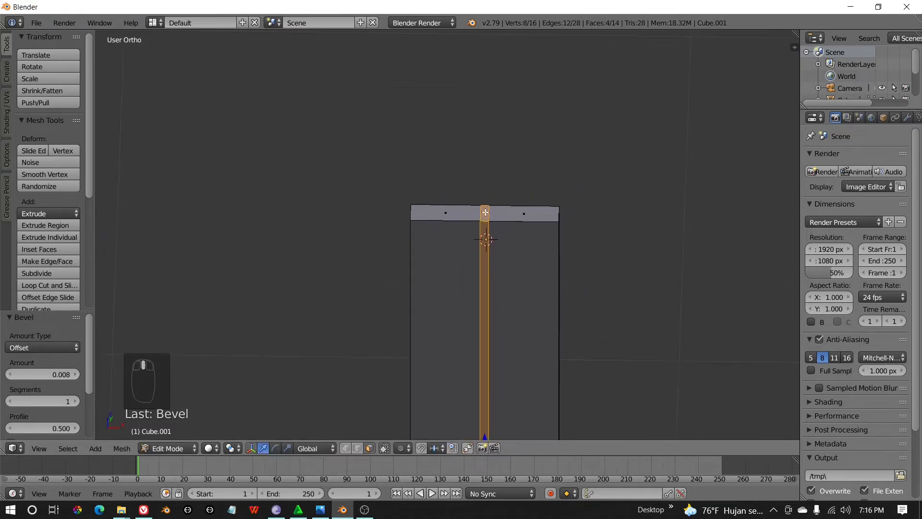
right_click(485, 212)
key("KP_1")
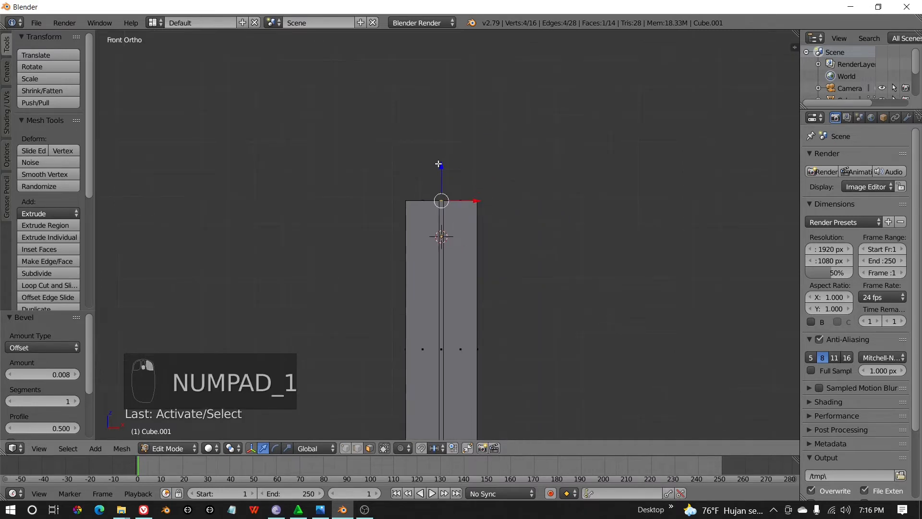
left_click_drag(439, 164, 442, 127)
scroll(442, 127, "down", 5)
middle_click_drag(445, 210, 410, 222)
key("KP_1")
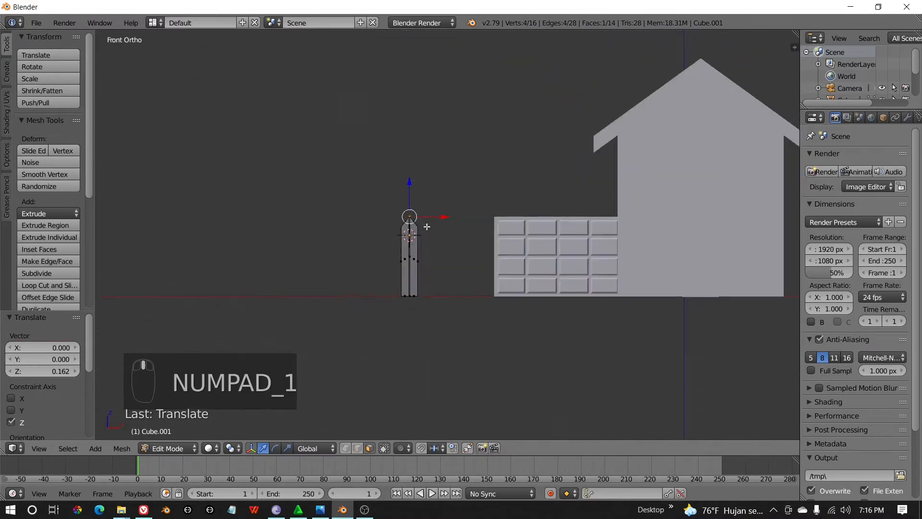
- Leave mesh editing and move the finished picket about -1.280 along Y, clear of the garage front
scroll(422, 225, "up", 6)
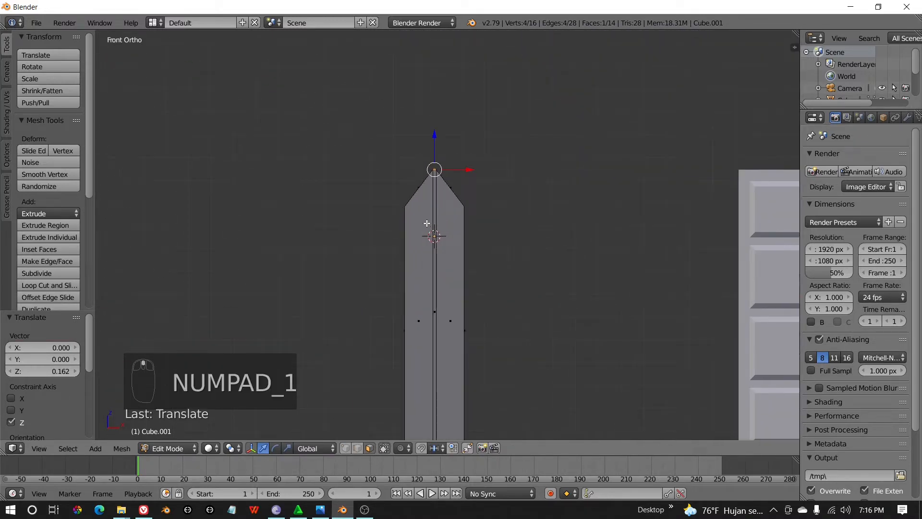
key("Tab")
middle_click_drag(429, 233, 430, 286)
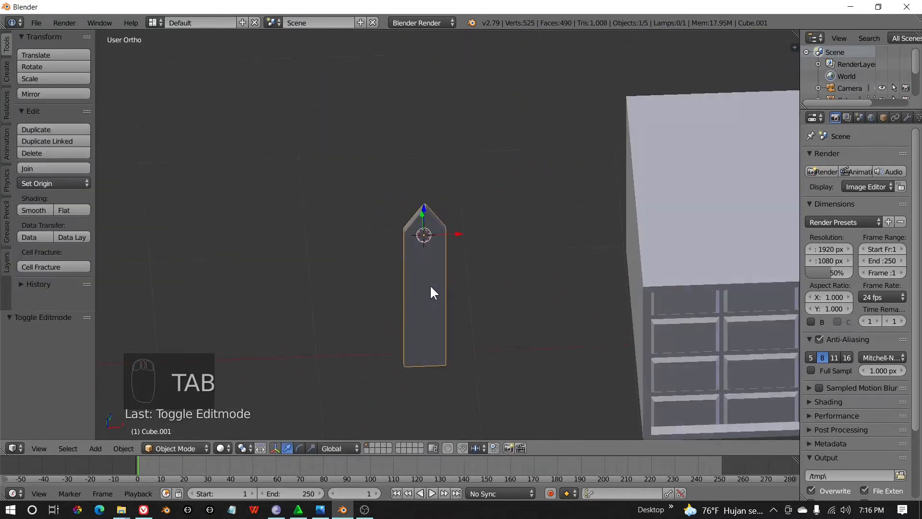
key("KP_1")
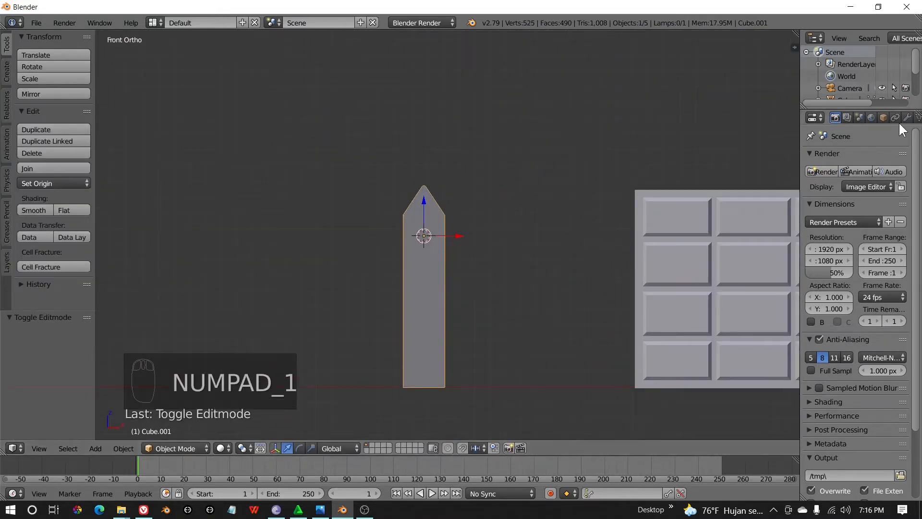
scroll(510, 222, "down", 4)
middle_click_drag(510, 222, 495, 288)
left_click(192, 448)
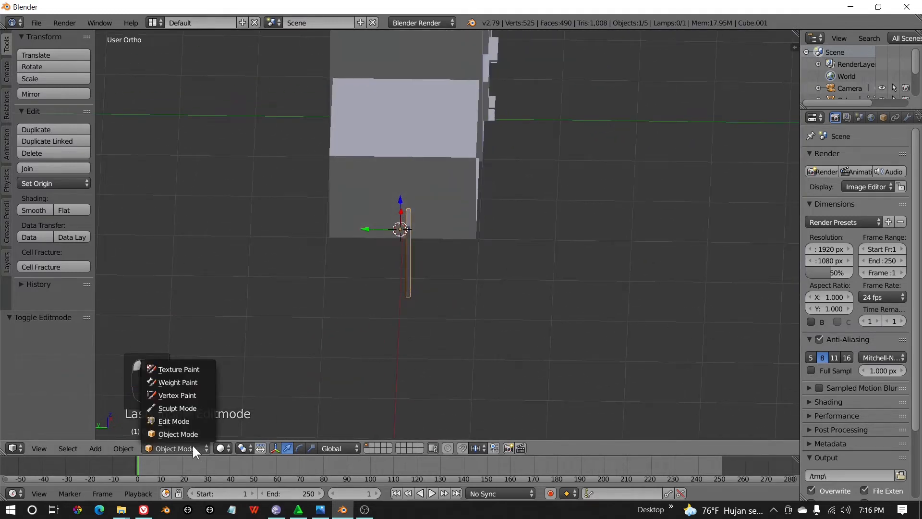
left_click(193, 434)
key("g")
key("y")
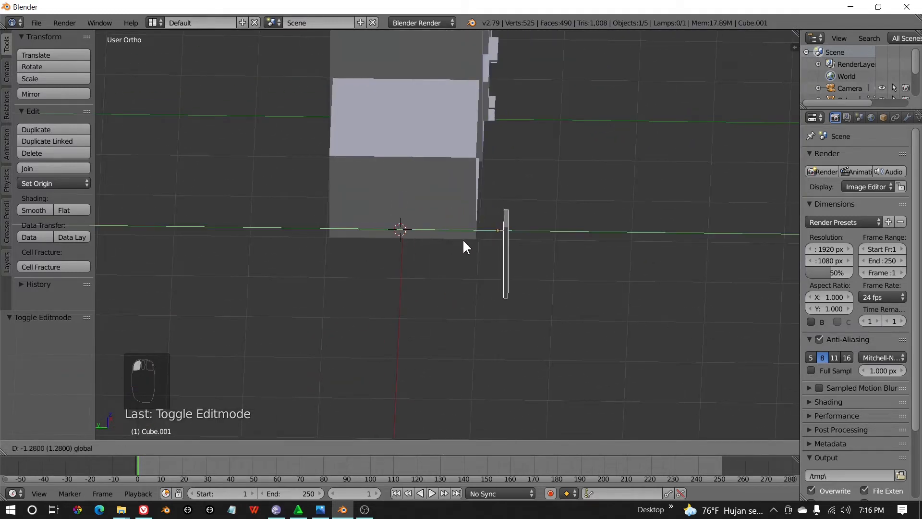
left_click(463, 238)
middle_click_drag(463, 239, 598, 222)
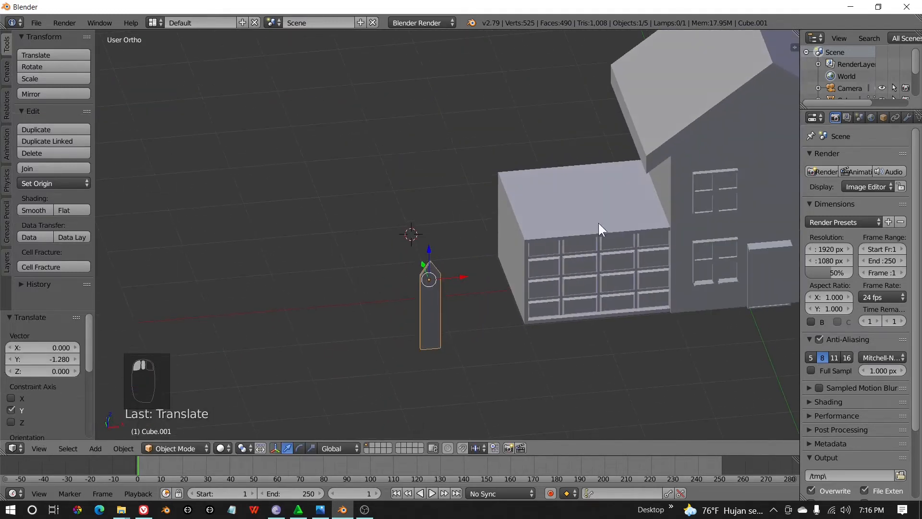
- Widen the properties area and add an Array modifier to the picket
left_click(907, 117)
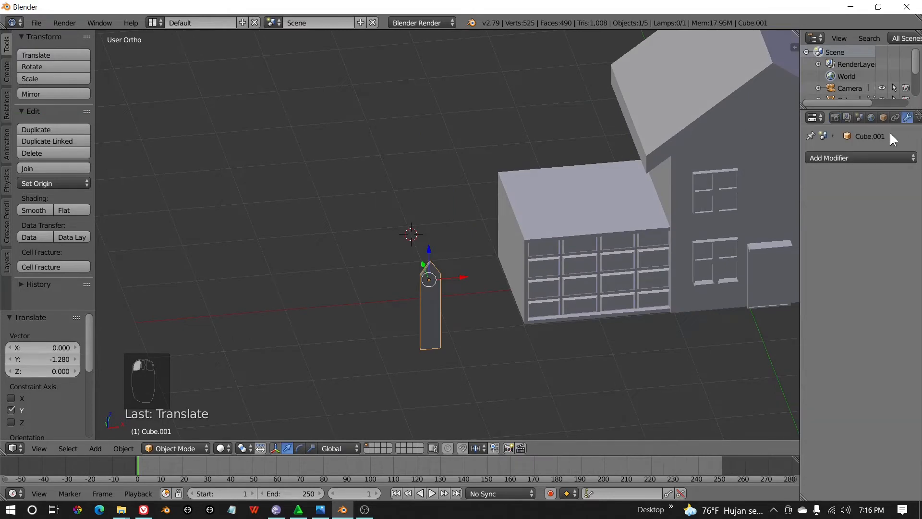
left_click(835, 160)
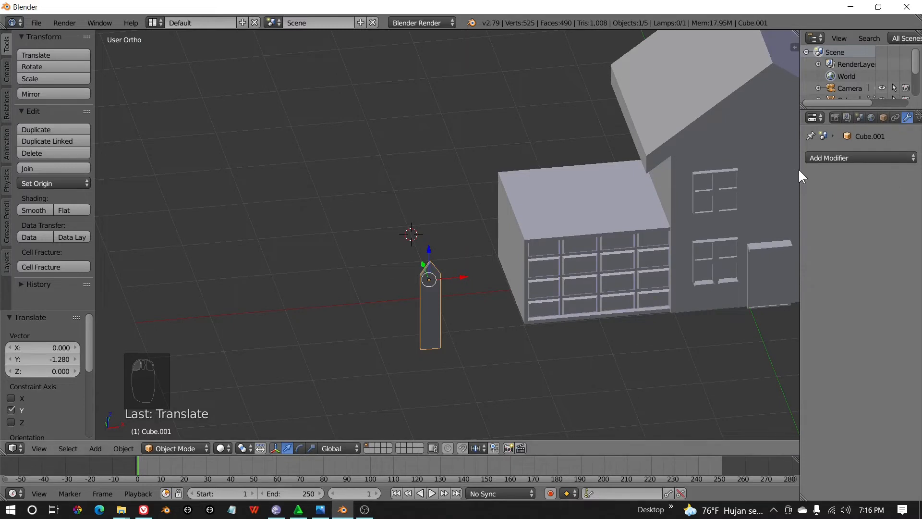
left_click_drag(800, 168, 818, 171)
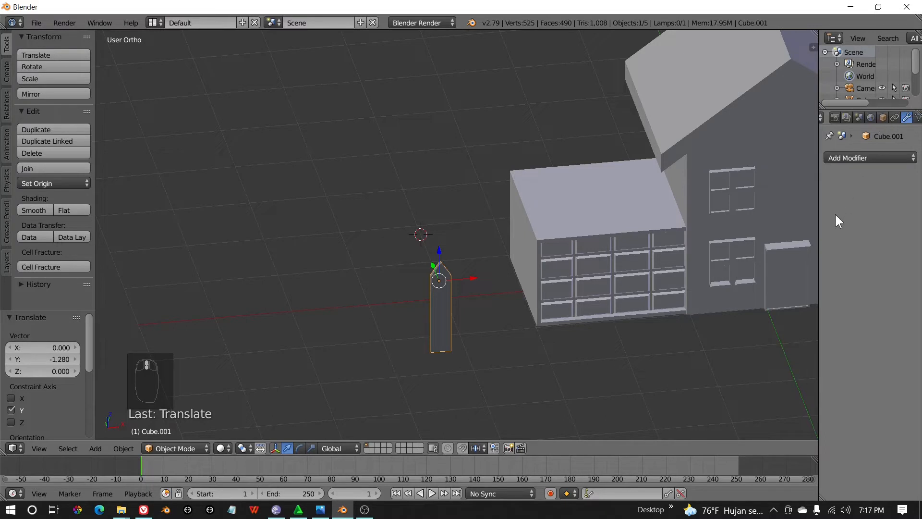
left_click_drag(819, 230, 758, 231)
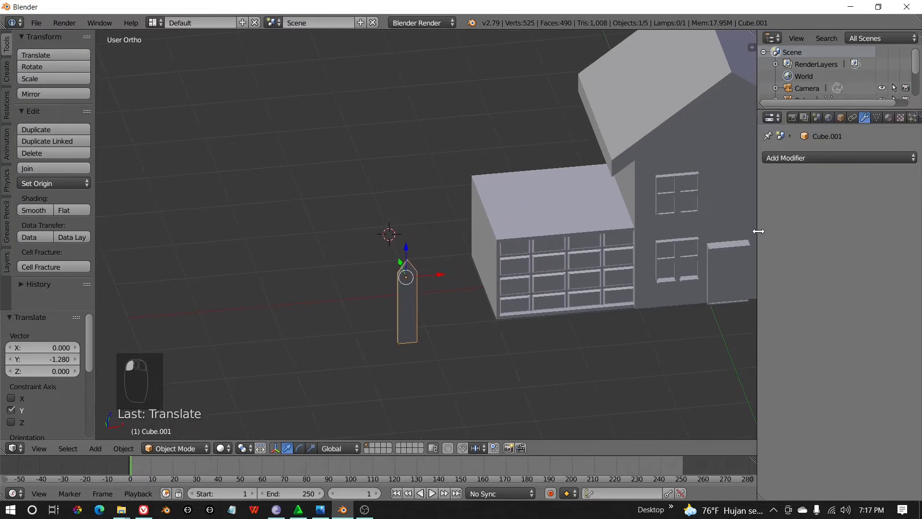
left_click(785, 158)
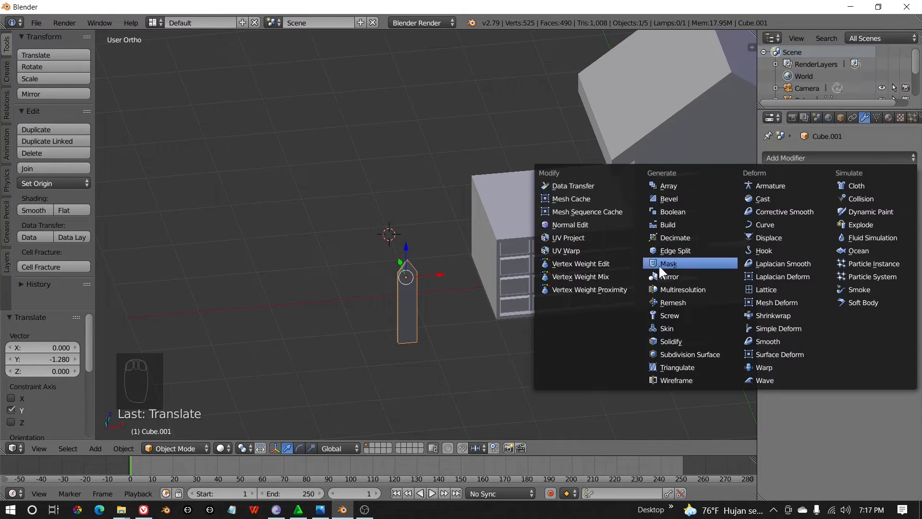
left_click(690, 186)
- Set the array's relative X offset to 1.100 to leave a narrow gap between the pickets
scroll(381, 315, "up", 5)
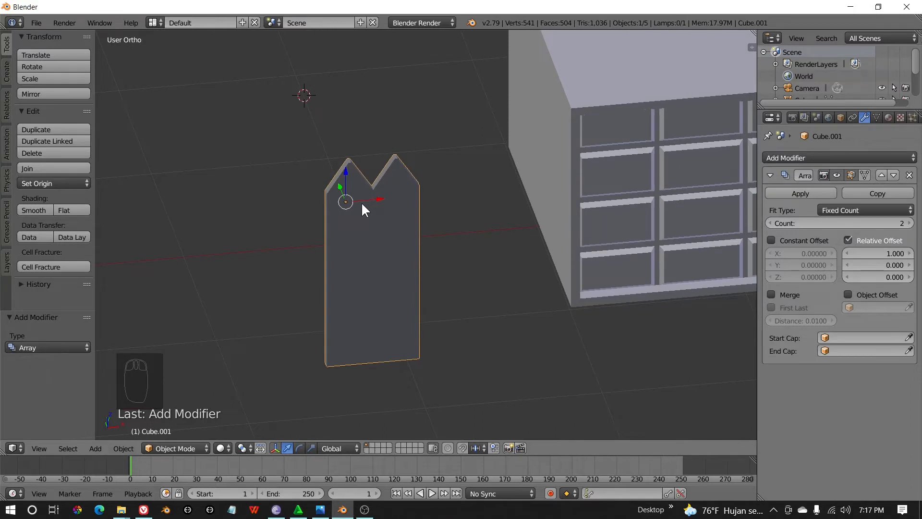
scroll(365, 218, "up", 2)
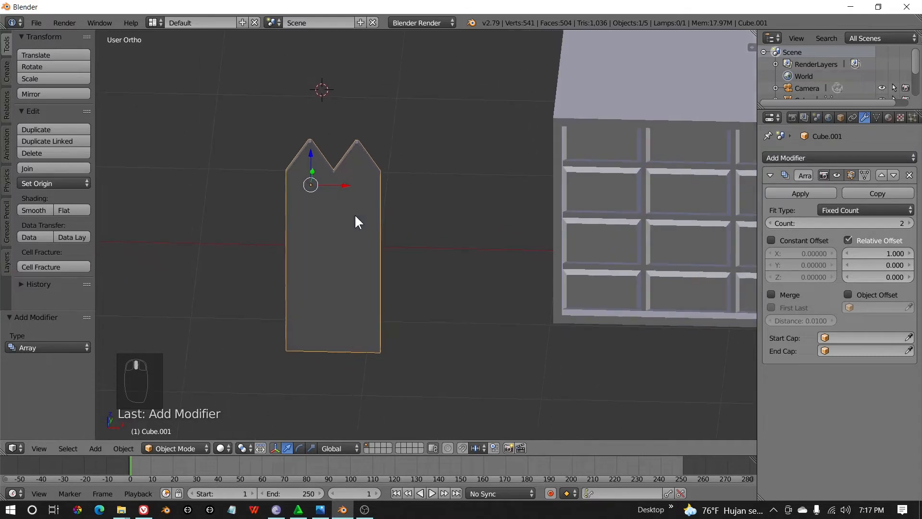
key("KP_1")
scroll(425, 246, "up", 5)
scroll(425, 246, "down", 4)
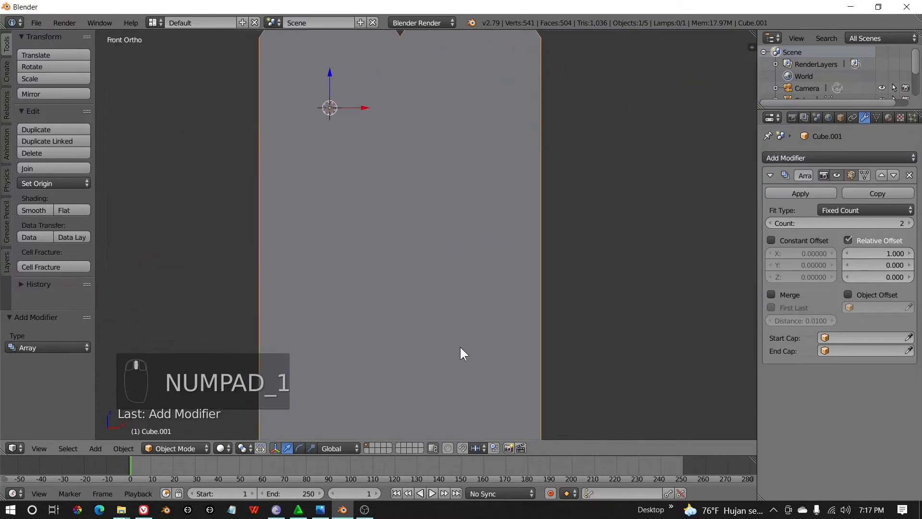
left_click(910, 254)
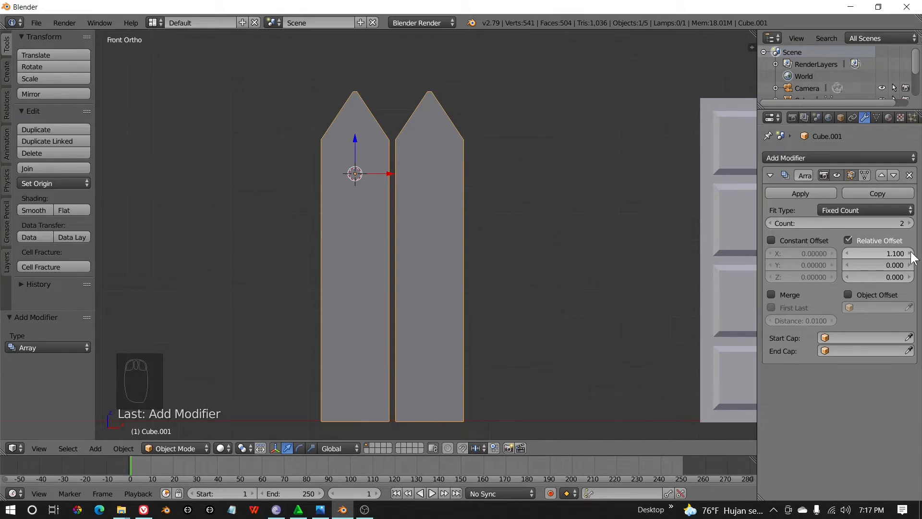
- Enlarge the interface display scale to 1.22 in the user preferences and close the preferences window
left_click(37, 22)
left_click(92, 159)
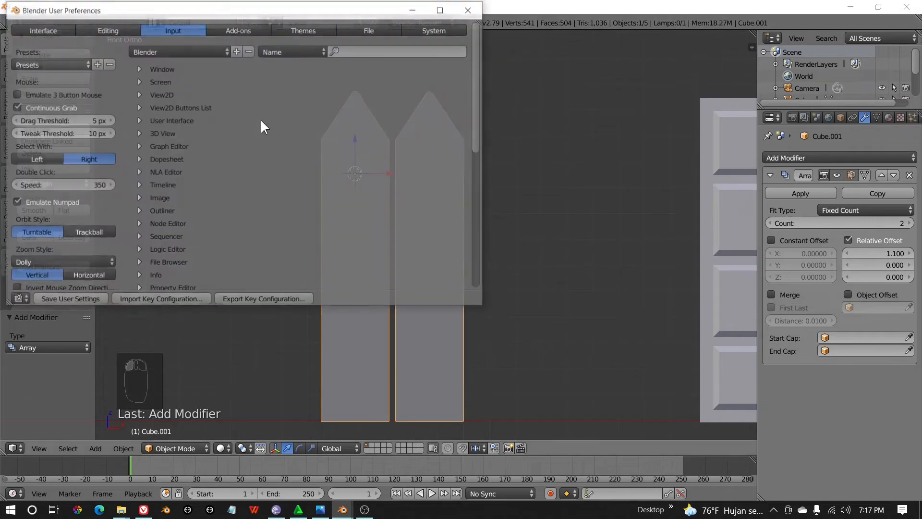
left_click_drag(163, 17, 192, 53)
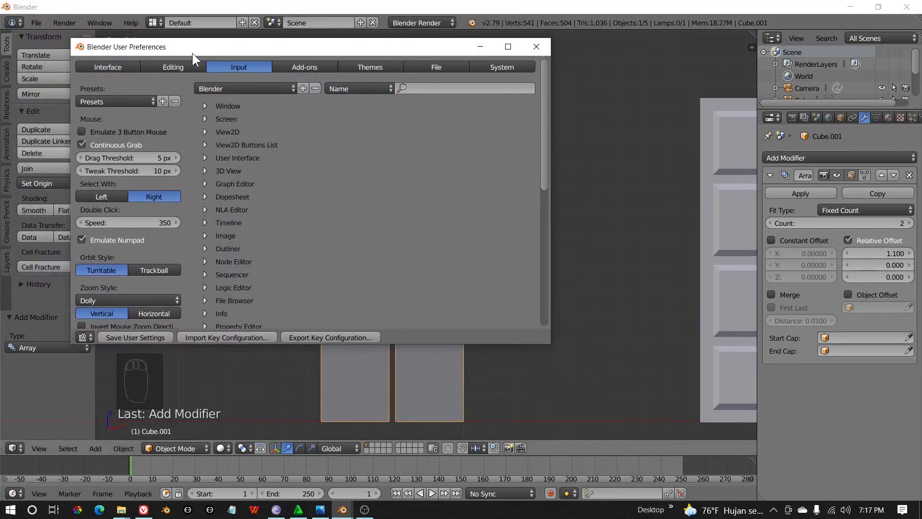
left_click(132, 62)
left_click_drag(127, 101, 137, 102)
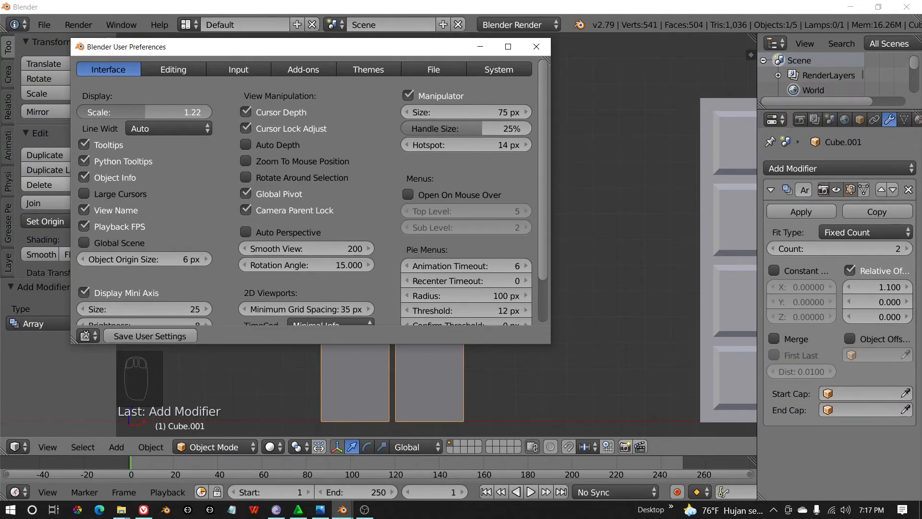
left_click(534, 46)
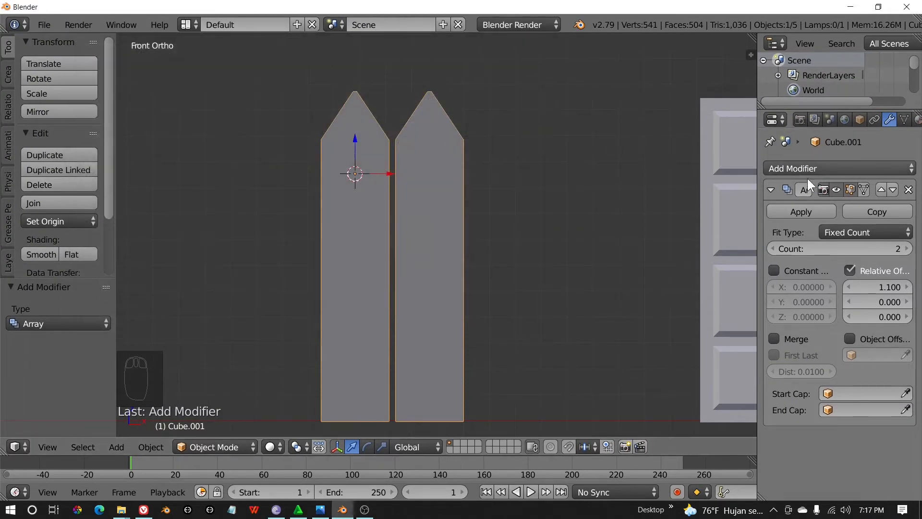
- Try relative X offsets of 1.000 and 1.200 for the picket array and restore 1.100
left_click(849, 289)
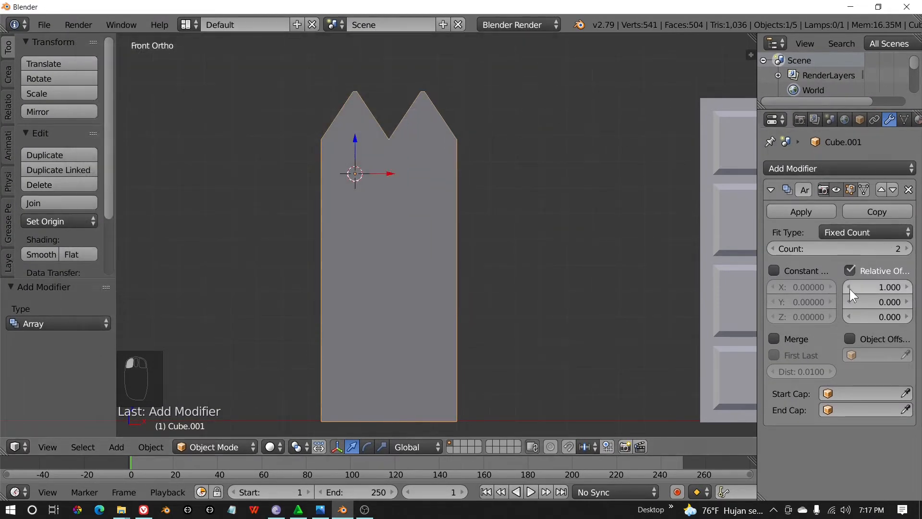
left_click_drag(849, 289, 855, 285)
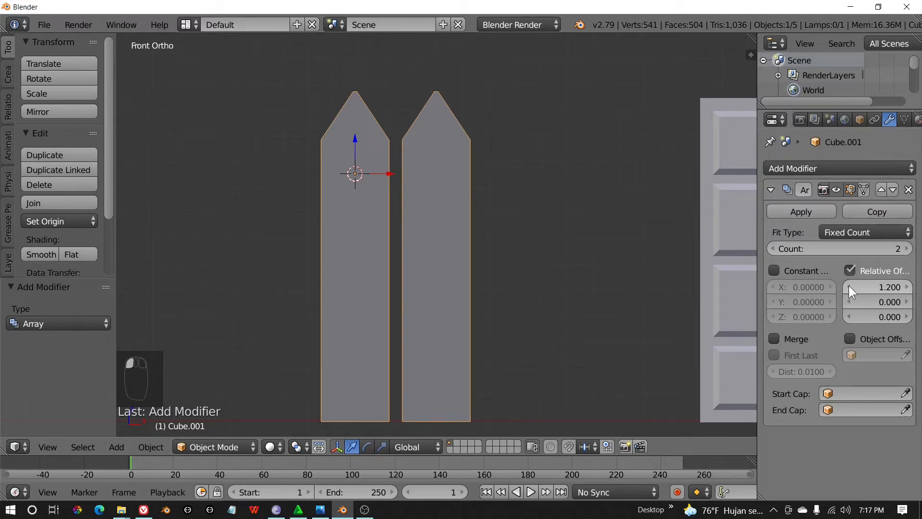
left_click(849, 287)
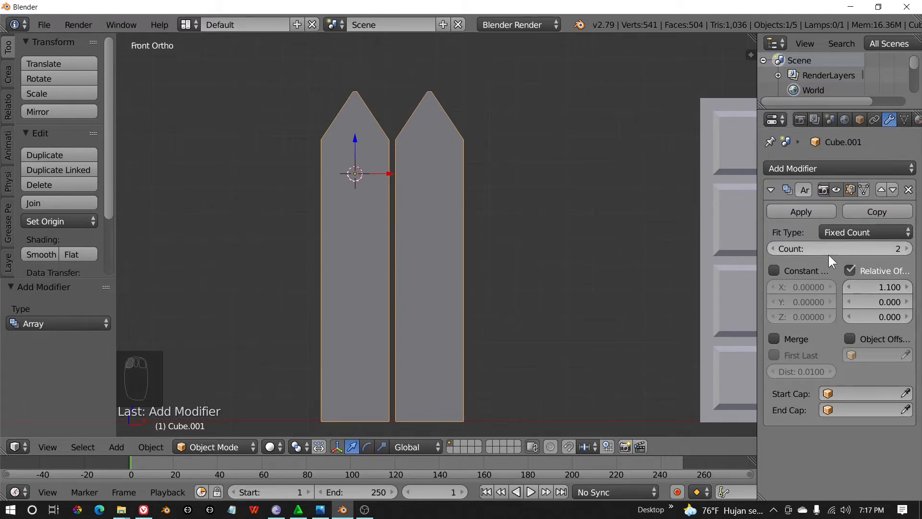
- Set the array's count to 6 to extend the row of pickets
scroll(359, 143, "down", 2)
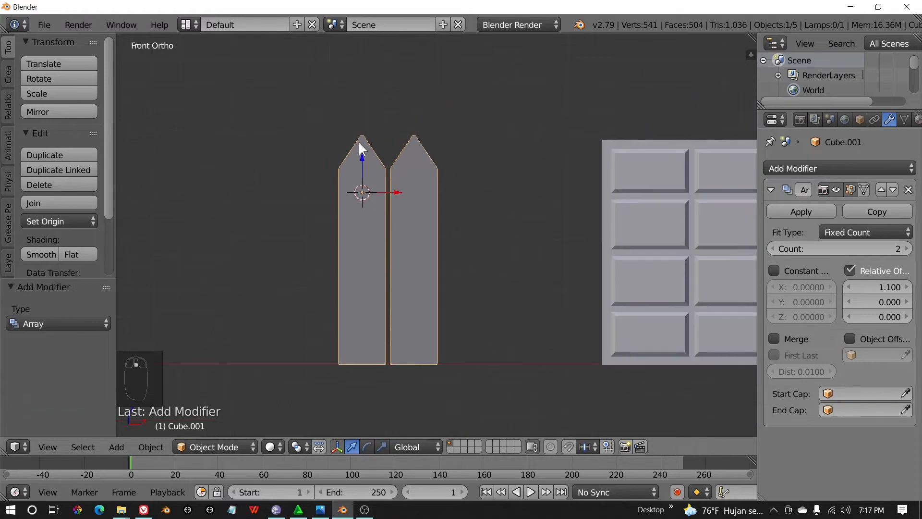
middle_click_drag(484, 205, 326, 212, "shift")
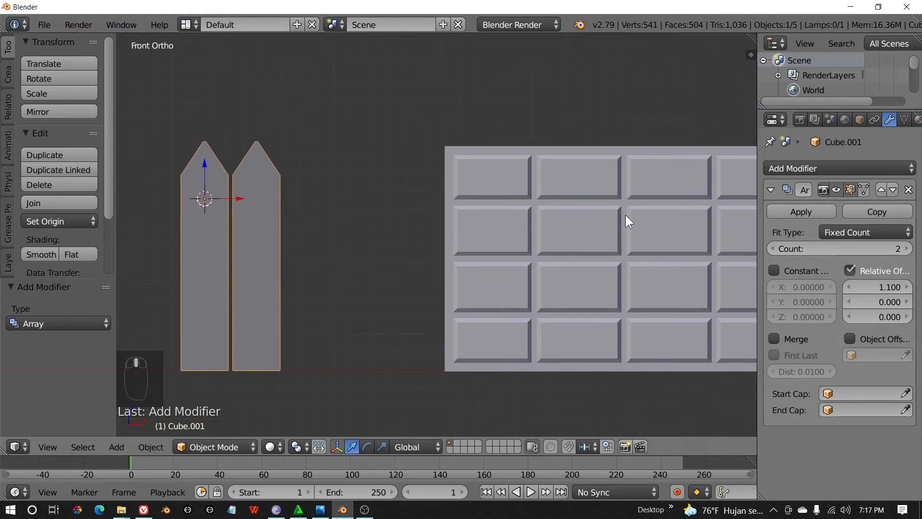
left_click(907, 249)
left_click(907, 248)
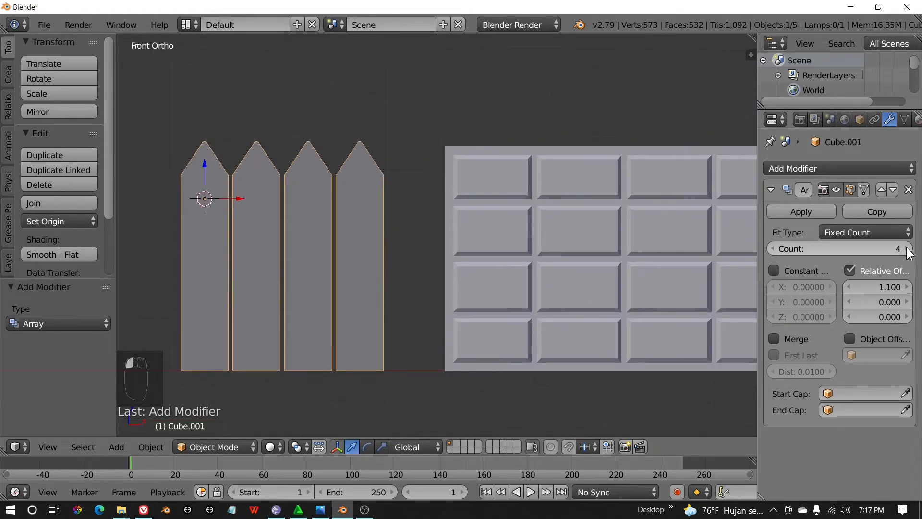
left_click(907, 248)
left_click(907, 248)
- Unhide the ground plane beneath the house and fence
middle_click_drag(488, 243, 518, 325)
key("KP_1")
scroll(519, 328, "down", 3)
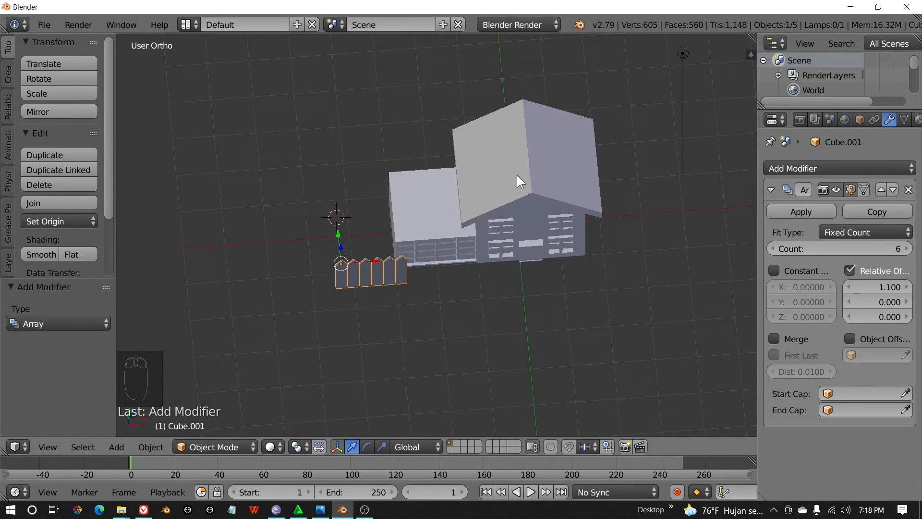
key("alt+h")
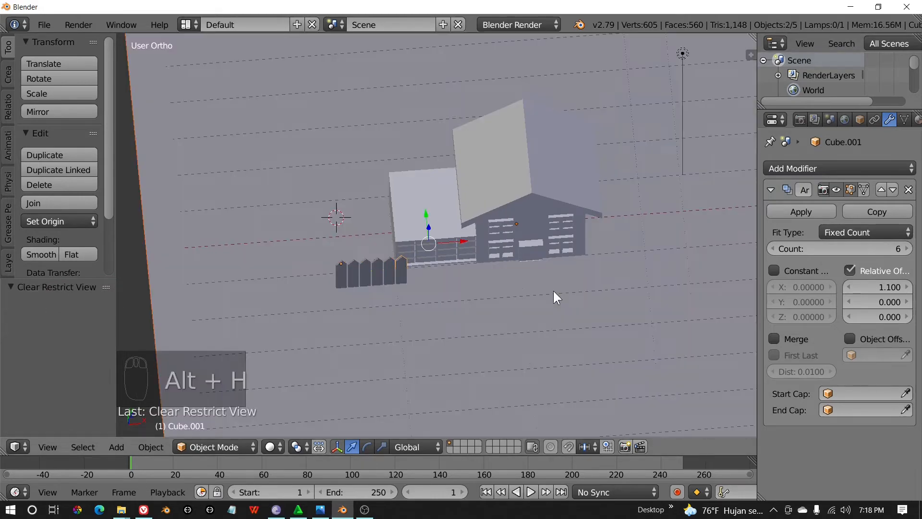
middle_click_drag(553, 290, 345, 280)
- Select only the picket fence and move it about -0.924 along Y, further in front of the garage
right_click(373, 264)
right_click(373, 263)
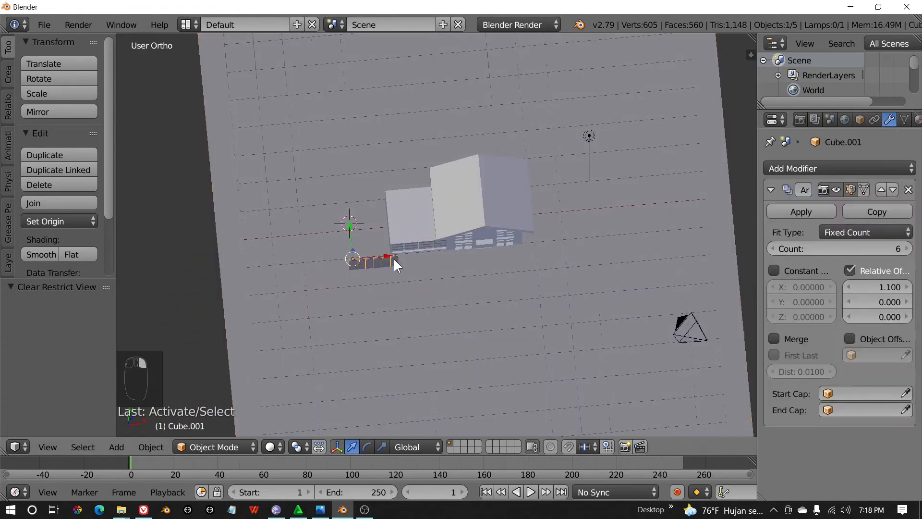
key("KP_7")
middle_click_drag(475, 270, 483, 168, "shift")
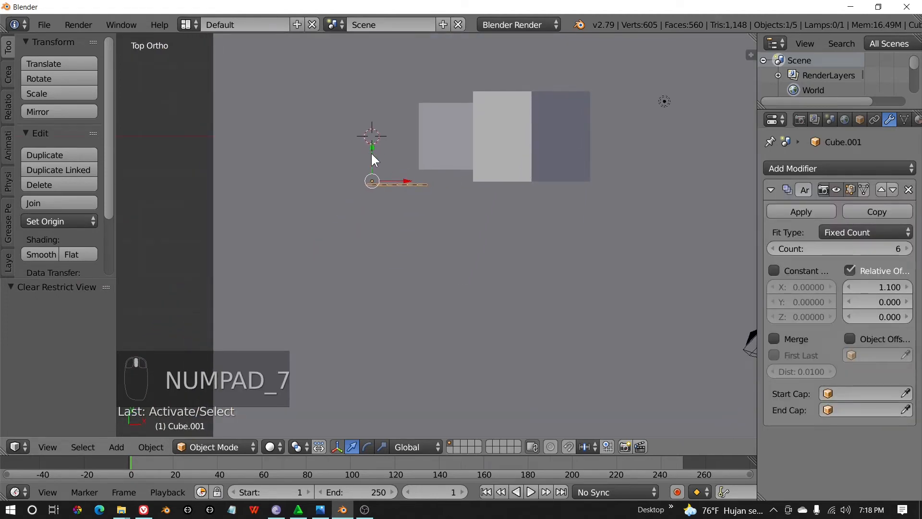
key("g")
key("y")
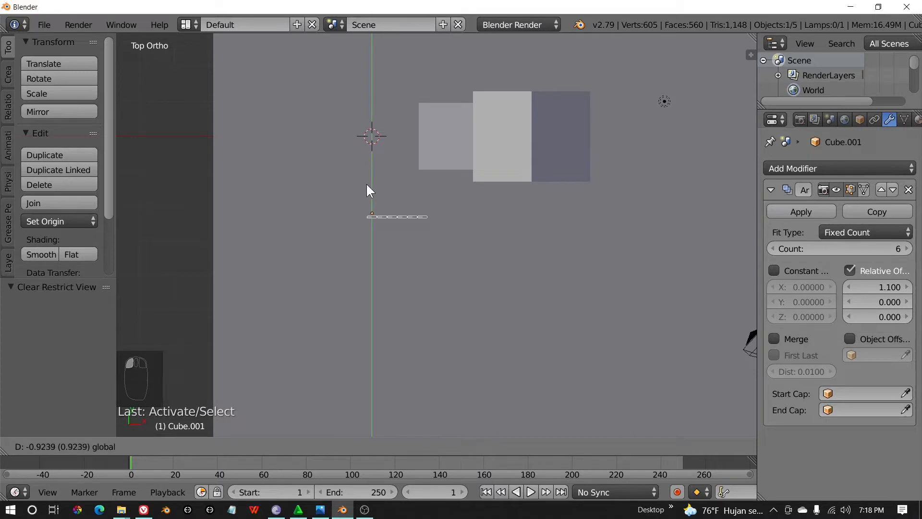
left_click(367, 185)
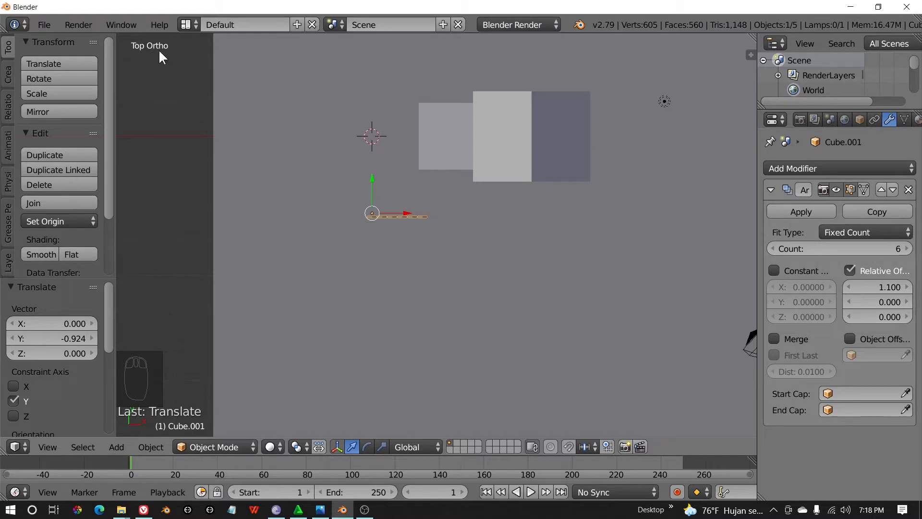
- Rotate the fence 90 degrees in the top view so it runs front to back
type("r")
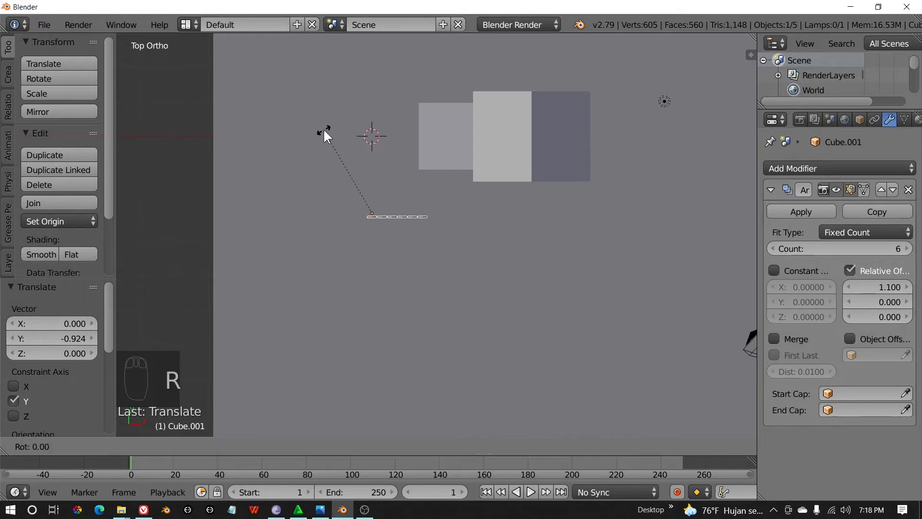
type("90")
key("Return")
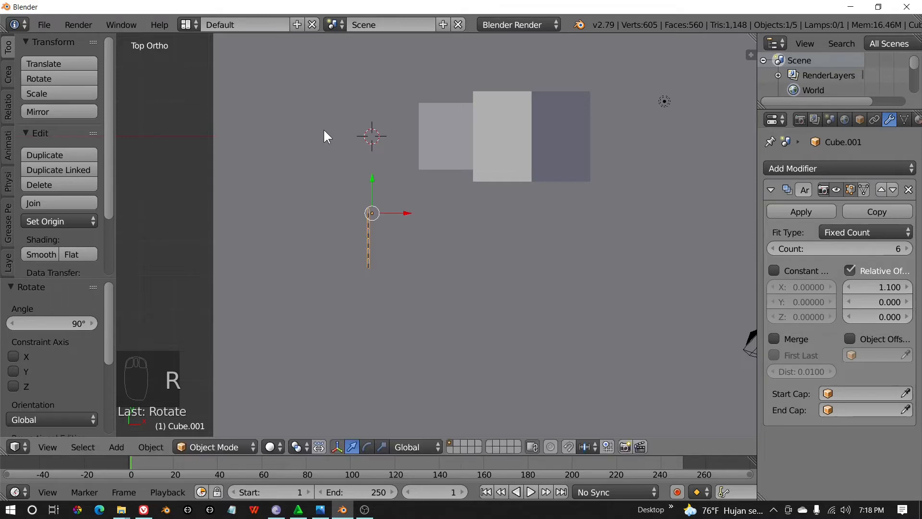
- Shift the rotated fence along positive Y, and about 0.991 along X towards the garage's side wall
left_click_drag(372, 182, 379, 52)
middle_click_drag(321, 154, 430, 146)
key("g")
key("x")
left_click(417, 95)
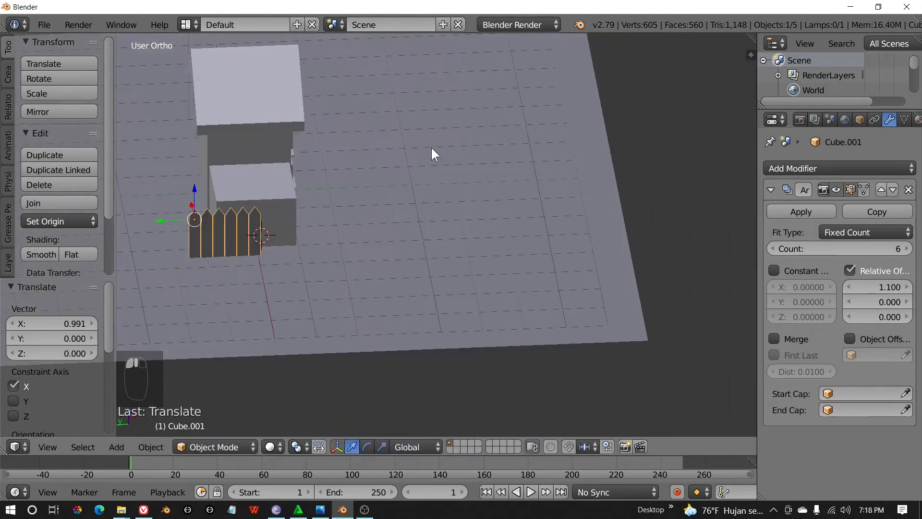
key("KP_1")
middle_click_drag(347, 254, 449, 269, "shift")
middle_click_drag(449, 269, 614, 269)
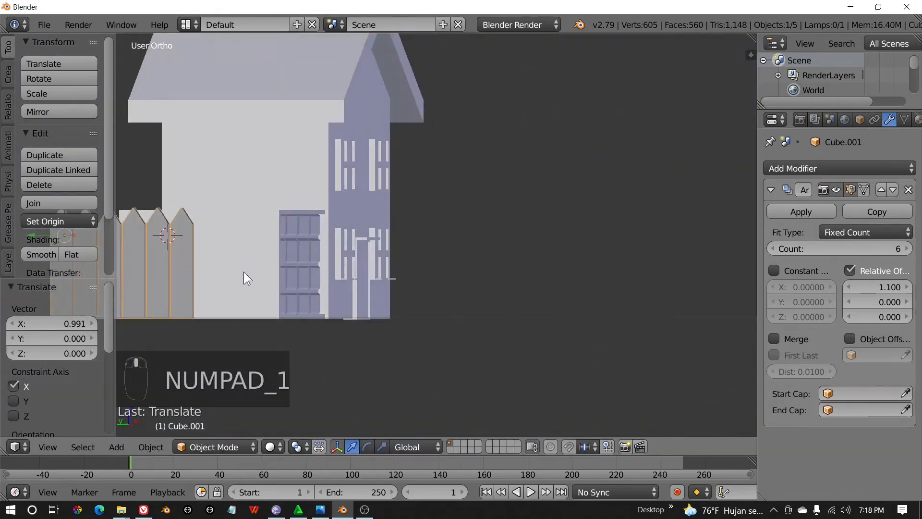
- Scale the picket fence beside the garage uniformly to about 0.667
middle_click_drag(243, 272, 422, 283, "shift")
middle_click_drag(422, 283, 486, 314)
middle_click_drag(202, 265, 401, 292)
key("s")
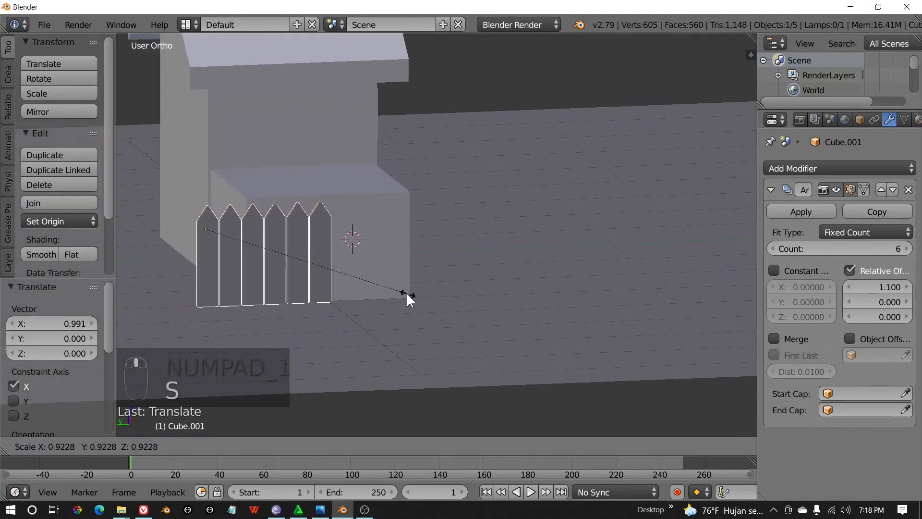
left_click(349, 277)
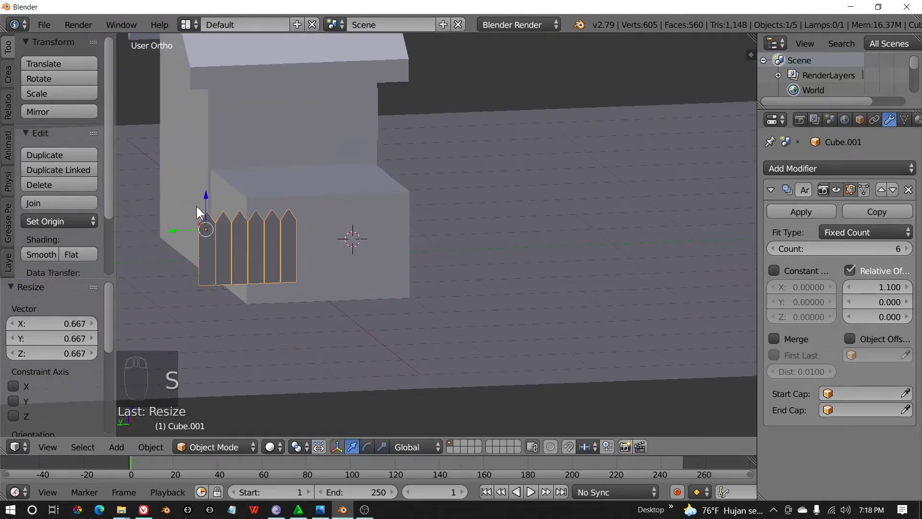
- Lower the scaled fence along Z until its pickets stand on the ground plane
key("g")
key("z")
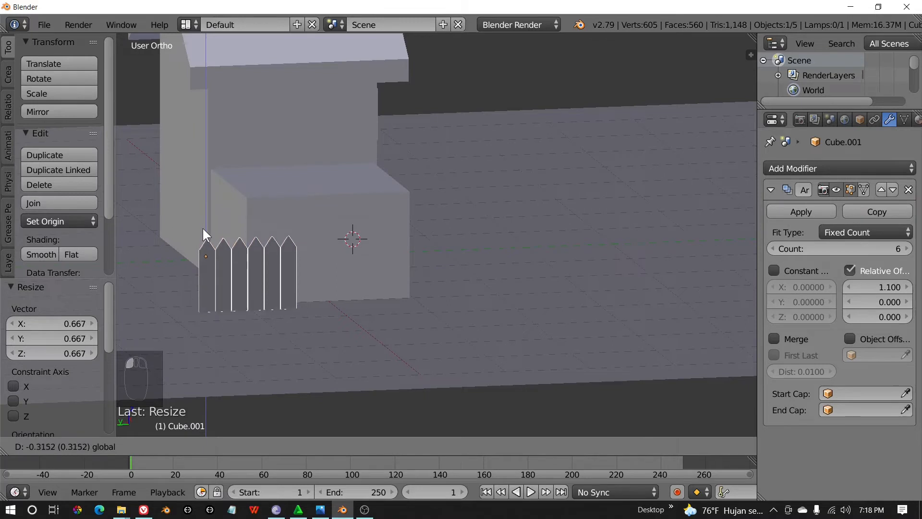
left_click(203, 229)
left_click_drag(203, 229, 204, 232)
- Set the relative X offset of the fence's array to 1.300 to widen the gaps between pickets
left_click(907, 287)
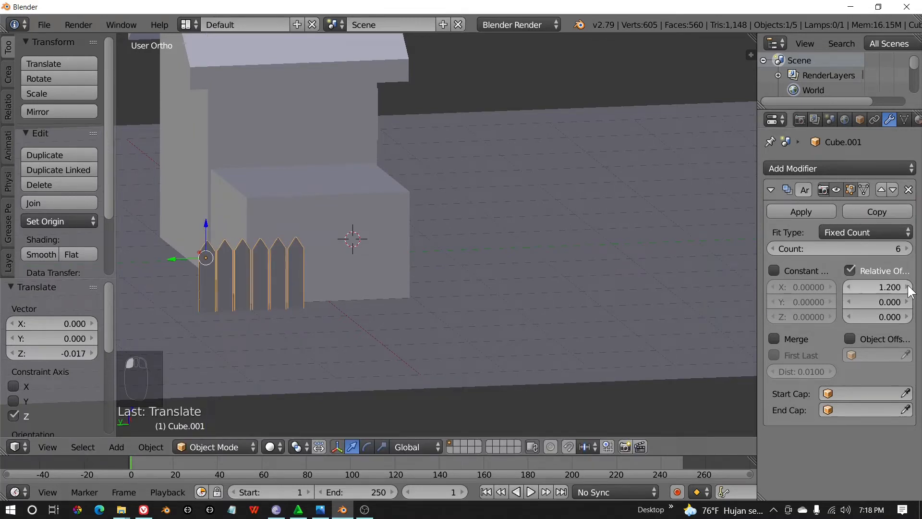
left_click(907, 287)
middle_click_drag(528, 288, 337, 353)
scroll(405, 294, "up", 2)
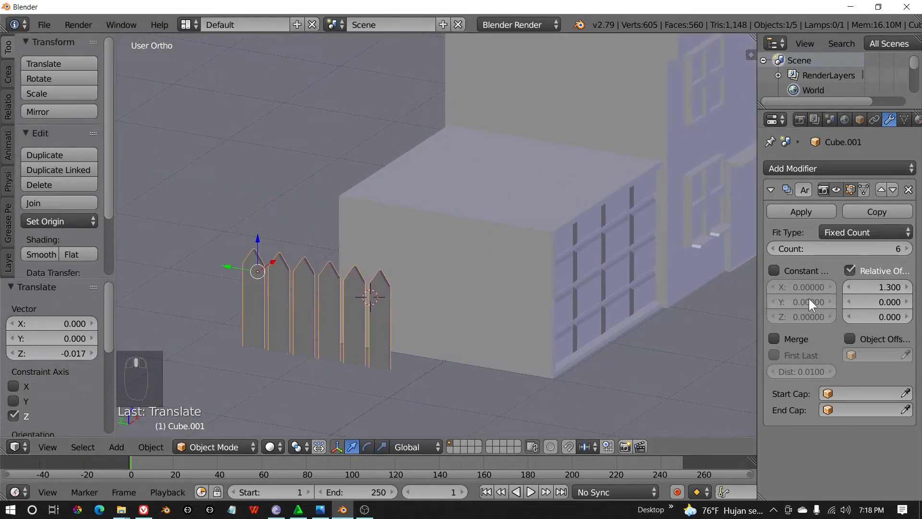
- Raise the fence's array count to 21 so it runs past the front of the garage
left_click(907, 248)
left_click(907, 248)
left_click(907, 248)
left_click(907, 249)
left_click(907, 249)
left_click(907, 248)
left_click(907, 248)
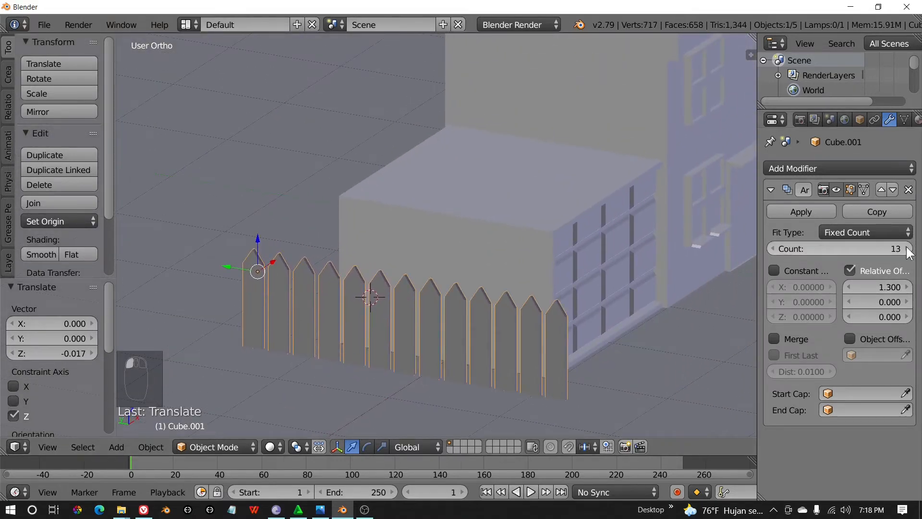
left_click(907, 248)
scroll(573, 275, "down", 3)
middle_click_drag(574, 275, 554, 304)
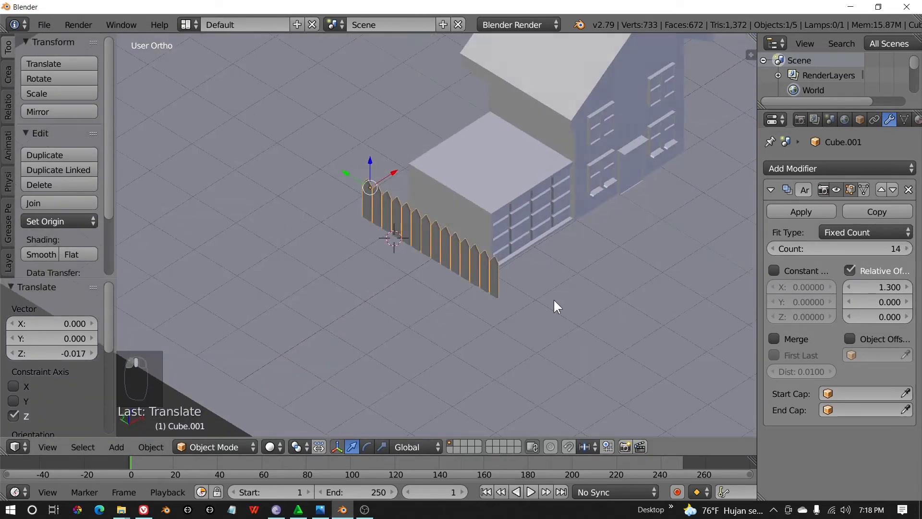
left_click(907, 249)
mouse_move(479, 241)
middle_mouse_down()
mouse_move(435, 255)
mouse_move(422, 244)
mouse_move(438, 223)
mouse_move(476, 245)
mouse_move(583, 238)
mouse_move(497, 244)
mouse_move(443, 229)
mouse_move(463, 237)
mouse_move(471, 255)
middle_mouse_up()
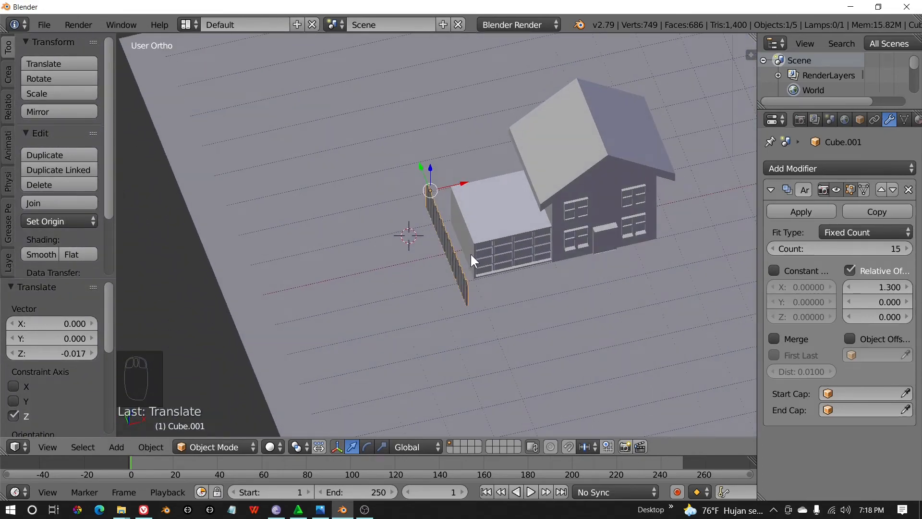
key("KP_7")
left_click(908, 249)
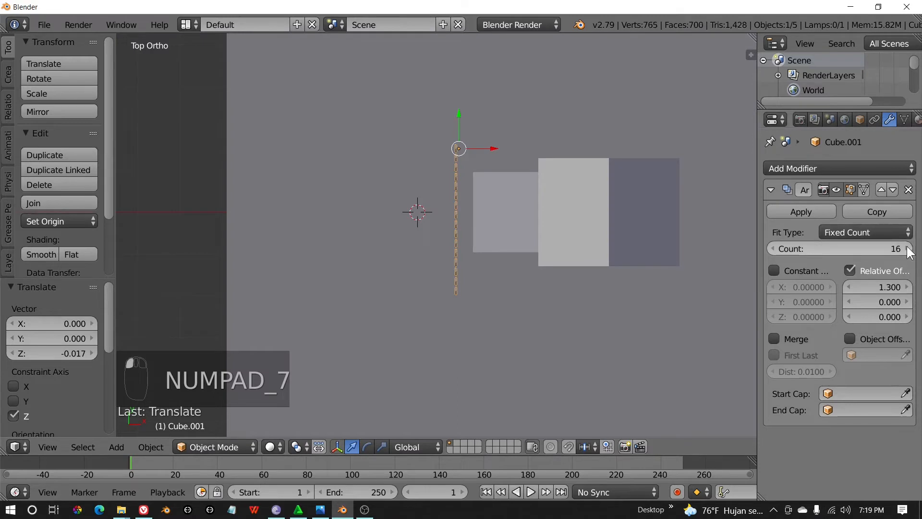
left_click(908, 248)
left_click(908, 249)
left_click(908, 249)
left_click(908, 248)
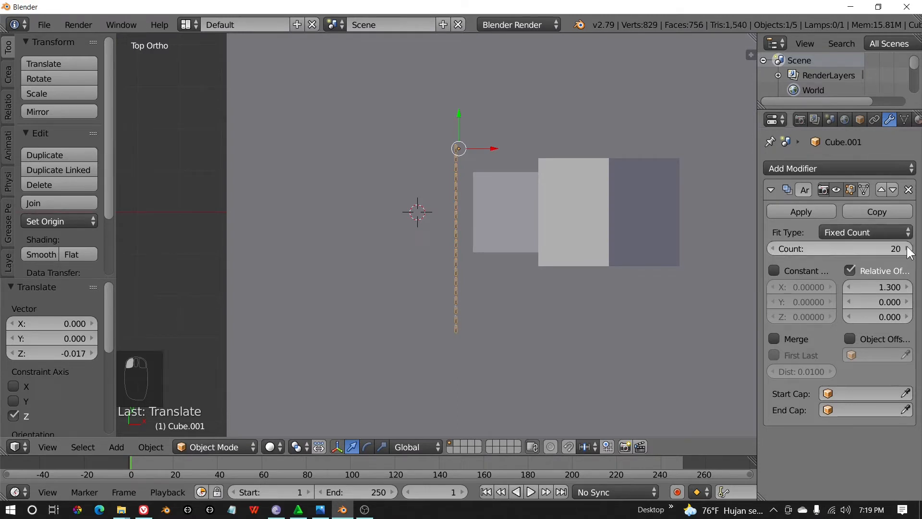
left_click(907, 248)
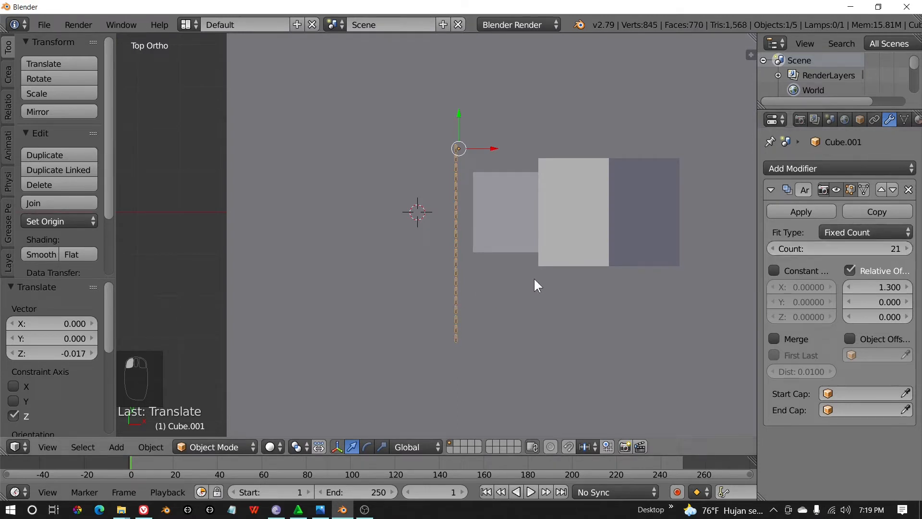
- Duplicate the side fence in place and rotate the copy 90 degrees in the top view
key("shift+d")
right_click(542, 173)
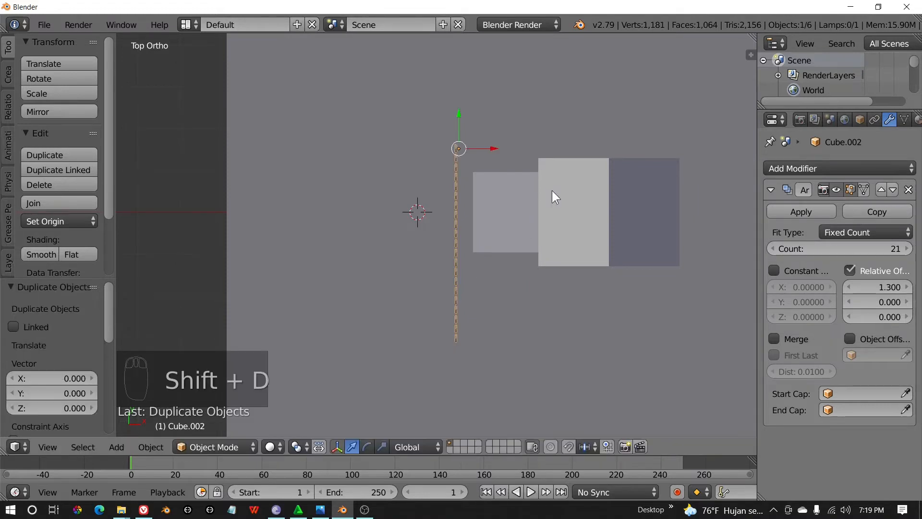
type("r90")
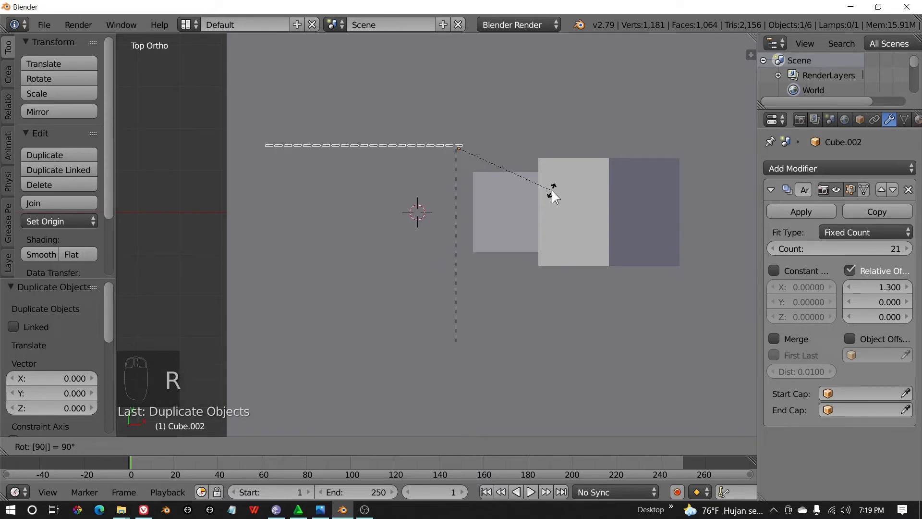
key("Return")
- Move the rotated copy along X by about 6.114 and another 0.218, behind and past the house
left_click_drag(484, 147, 741, 160)
middle_click_drag(699, 188, 555, 99, "shift")
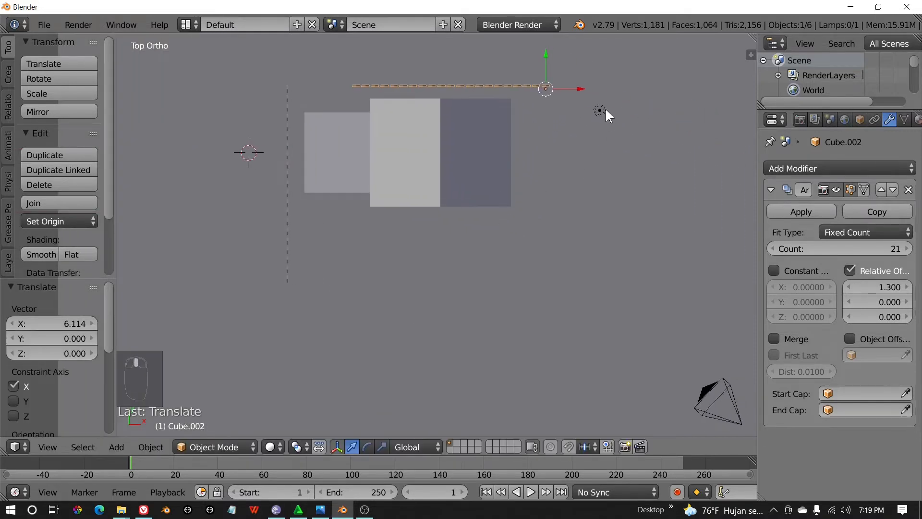
left_click_drag(580, 91, 588, 89)
- Raise the rear fence's array count to 29 so it reaches the corner of the garage-side fence
middle_click_drag(348, 83, 395, 102, "shift")
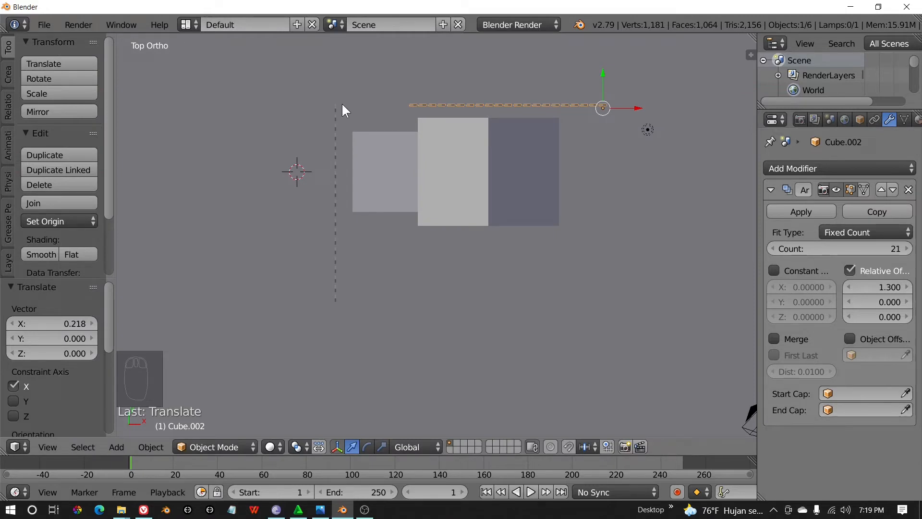
left_click(908, 248)
left_click(908, 248)
left_click(908, 248)
left_click(908, 249)
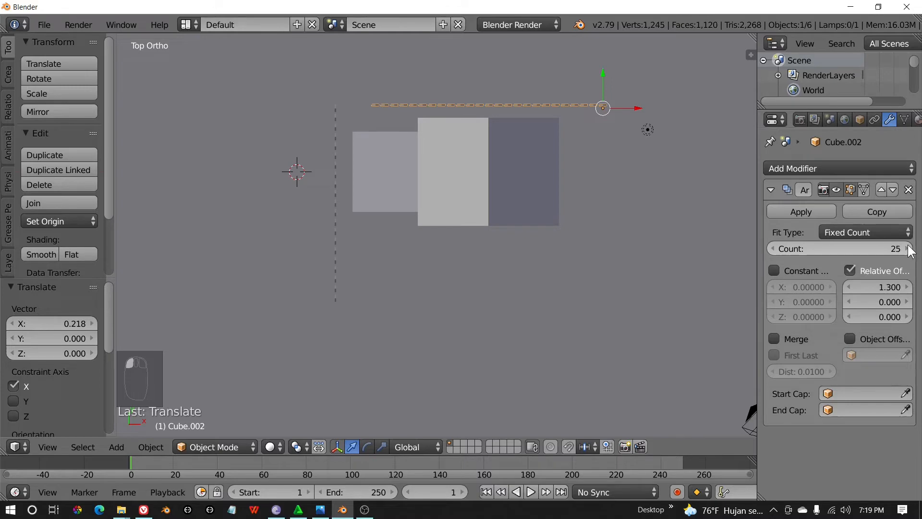
left_click(908, 248)
left_click(908, 249)
left_click(908, 248)
middle_click_drag(461, 250, 509, 226)
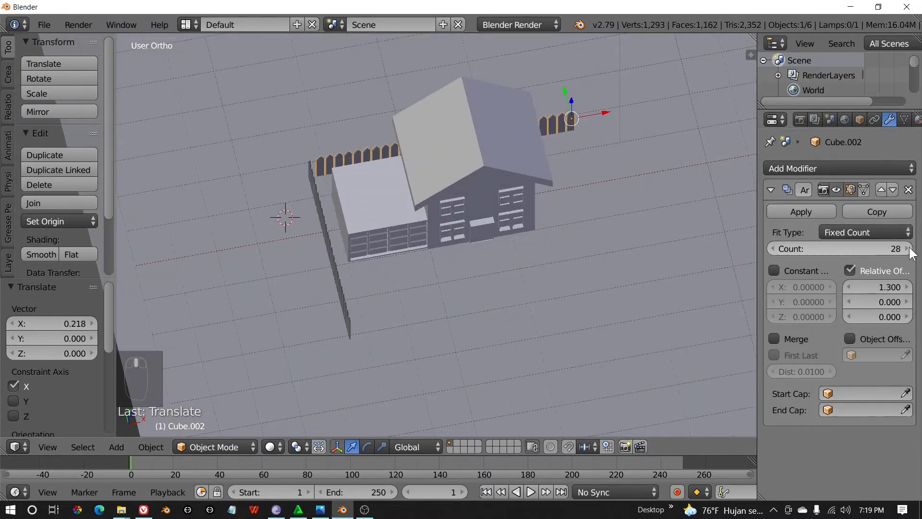
left_click(908, 248)
key("KP_7")
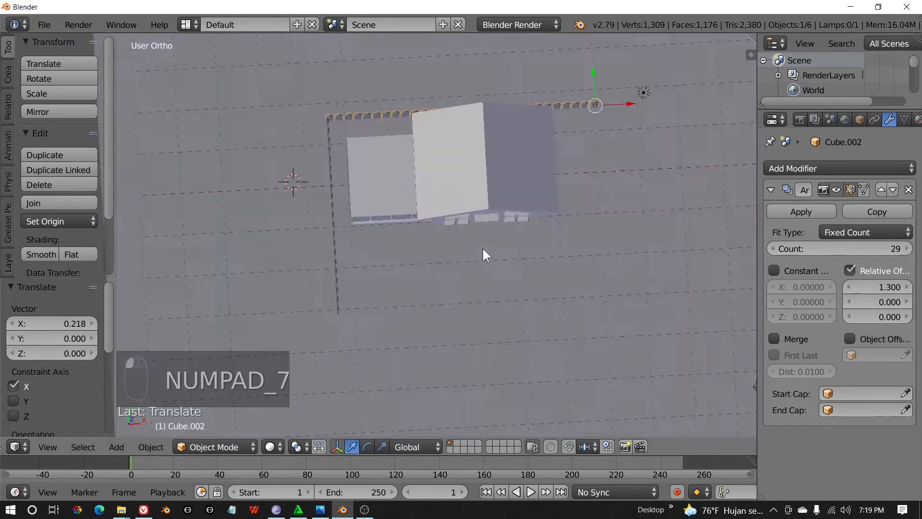
- Nudge the rear fence about 0.096 along X to line up its end with the garage-side fence
scroll(344, 331, "up", 5)
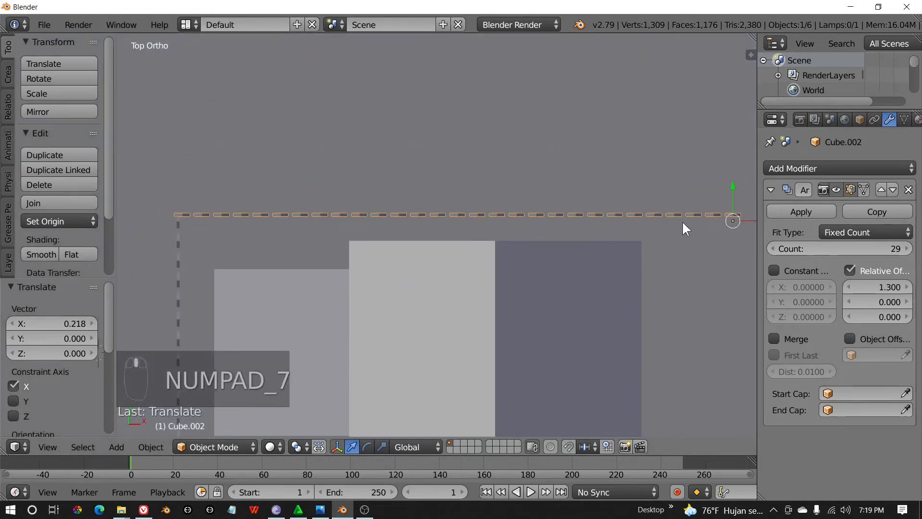
scroll(741, 220, "down", 2)
left_click_drag(651, 224, 655, 224)
- Try a copy of the rear fence as the far side, rotated 90 degrees and moved about -4.509 along Y
scroll(598, 278, "down", 3)
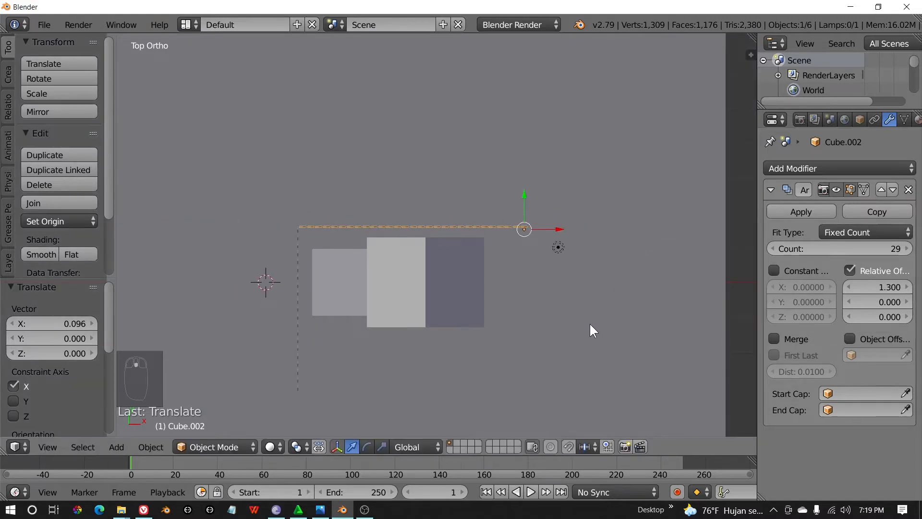
middle_click_drag(590, 325, 589, 278, "shift")
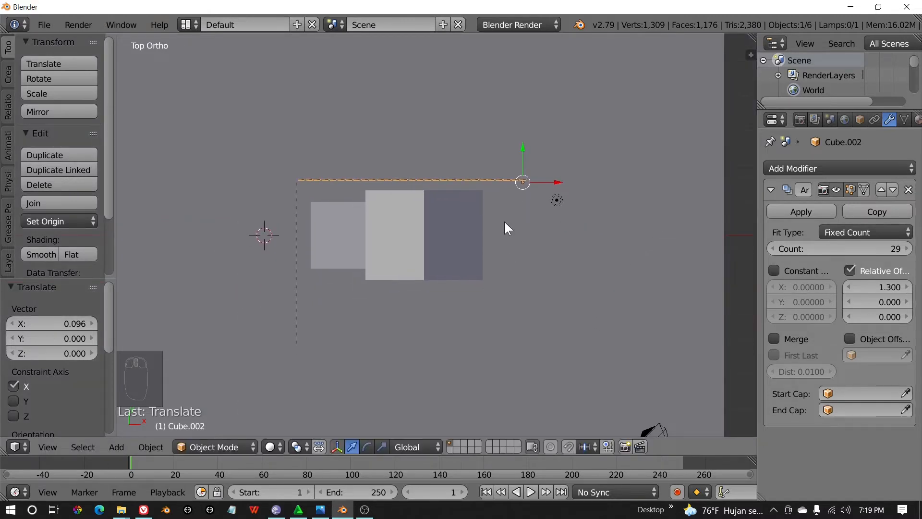
key("shift+d")
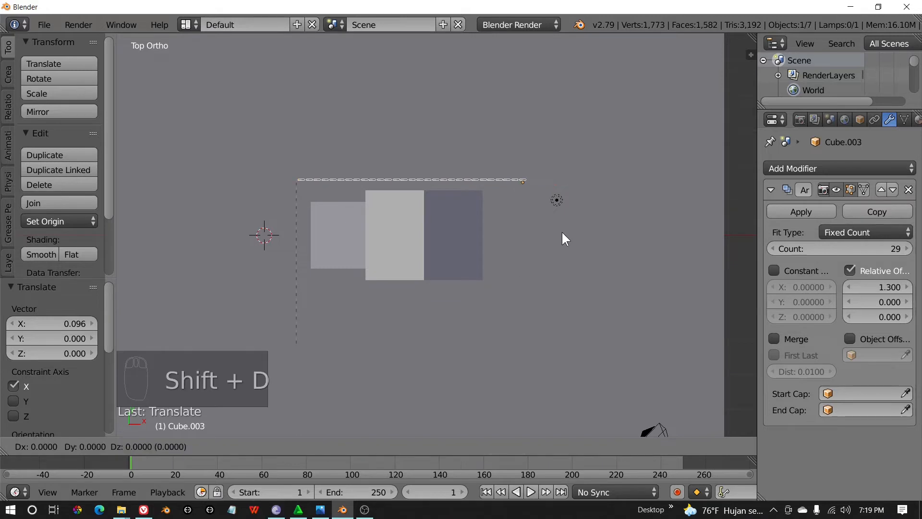
right_click(561, 232)
type("r")
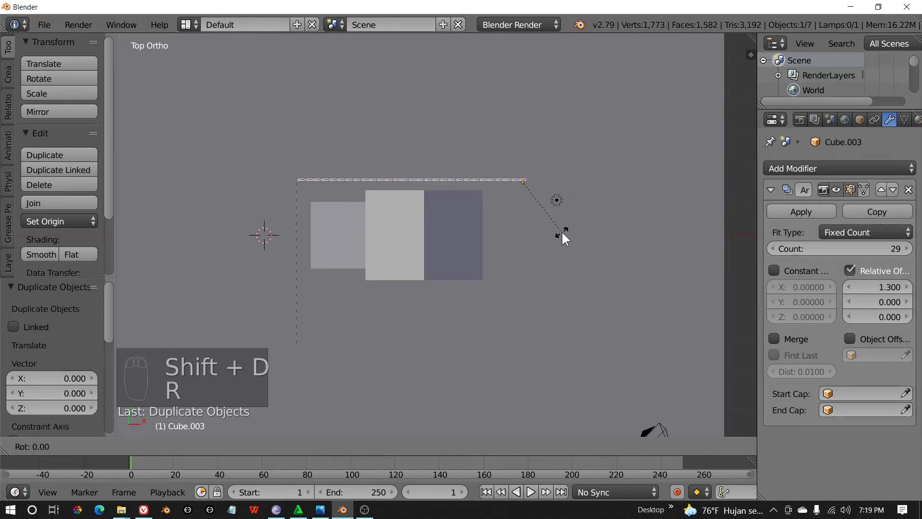
type("90")
key("Return")
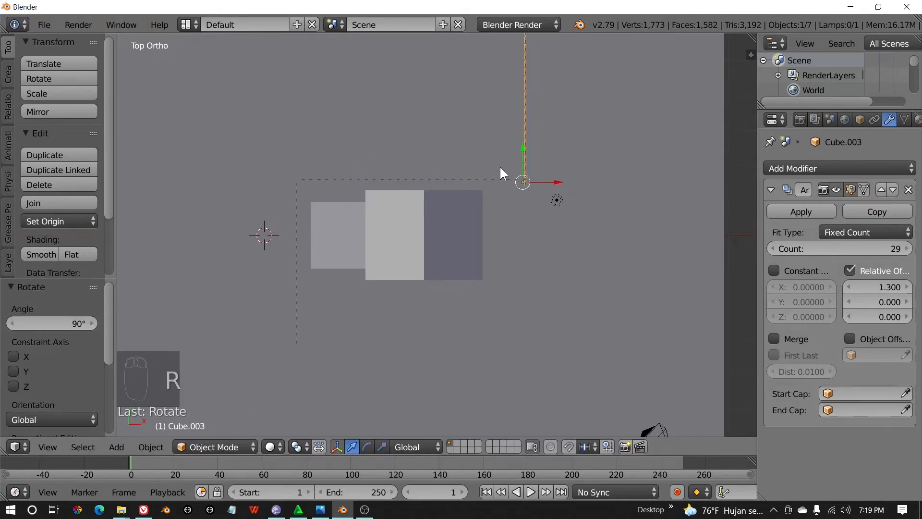
left_click_drag(522, 145, 523, 303)
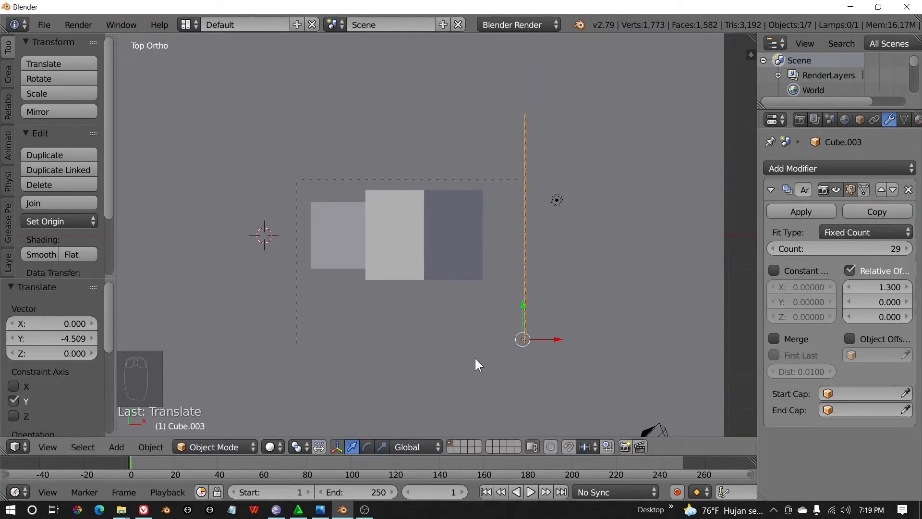
- Inspect the rotated rear-fence copy from the side and delete it
middle_click_drag(513, 306, 320, 173)
key("KP_1")
key("KP_3")
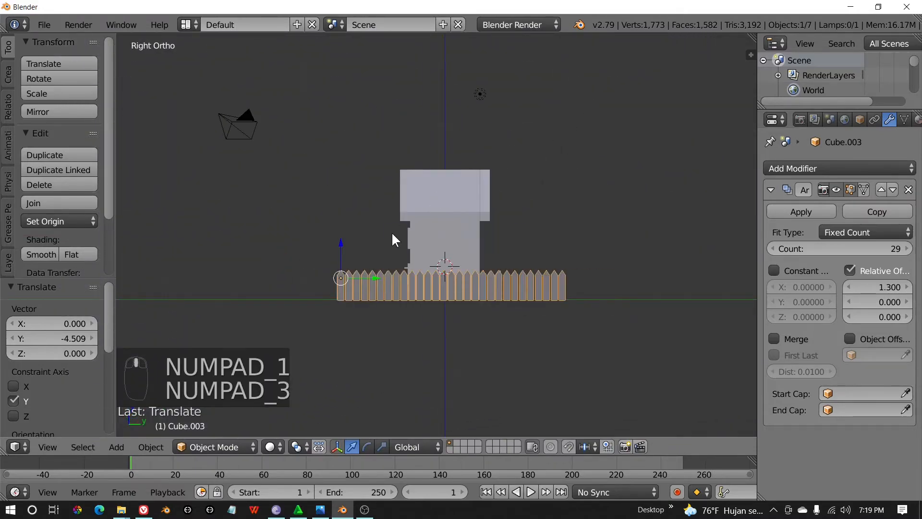
middle_click_drag(391, 232, 486, 335)
key("Delete")
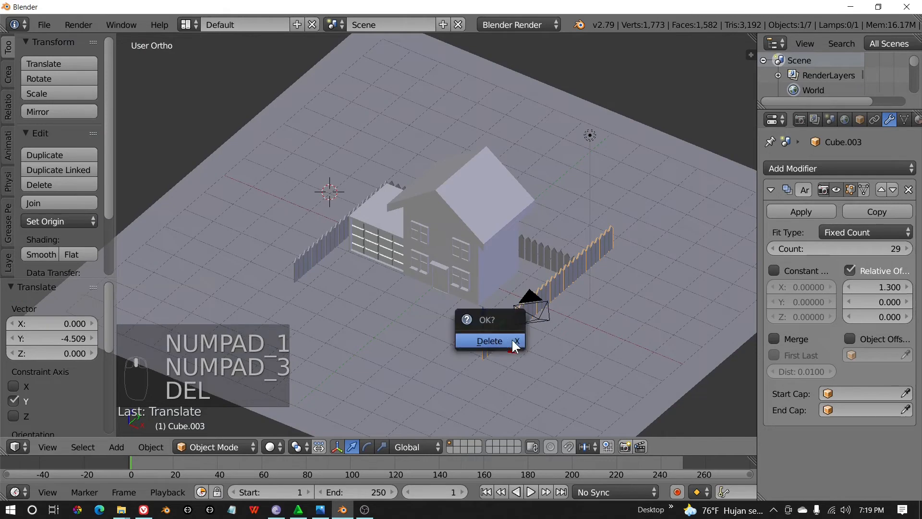
left_click(512, 340)
- Duplicate the garage-side fence and move the copy about 6.647 along X to the far end of the rear fence
right_click(307, 261)
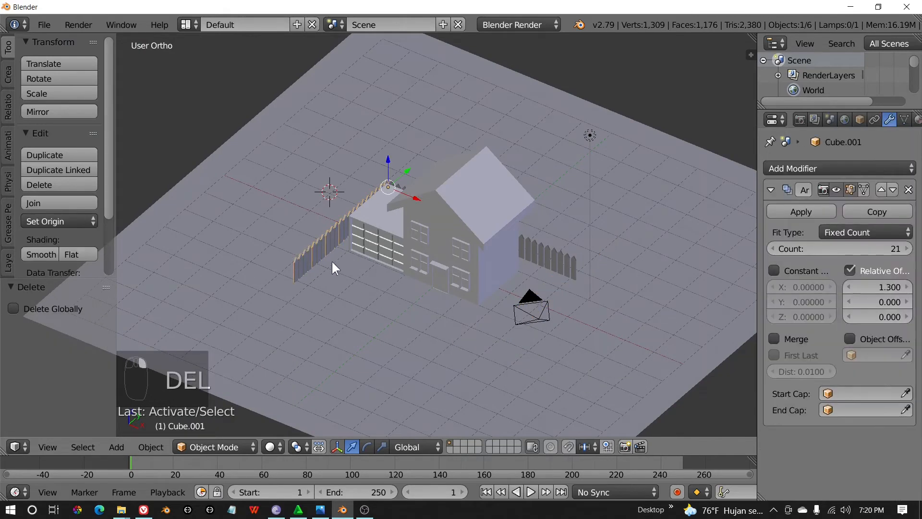
middle_click_drag(309, 252, 331, 302)
key("KP_7")
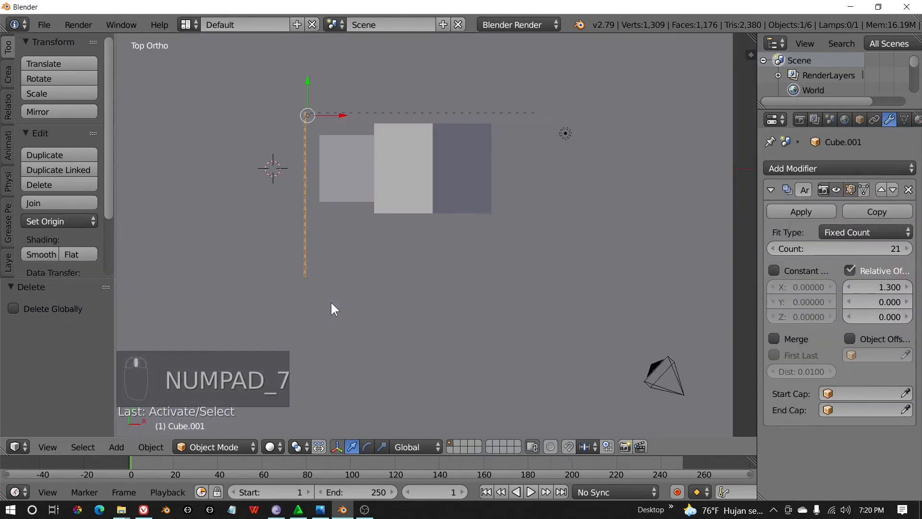
key("shift+d")
right_click(412, 276)
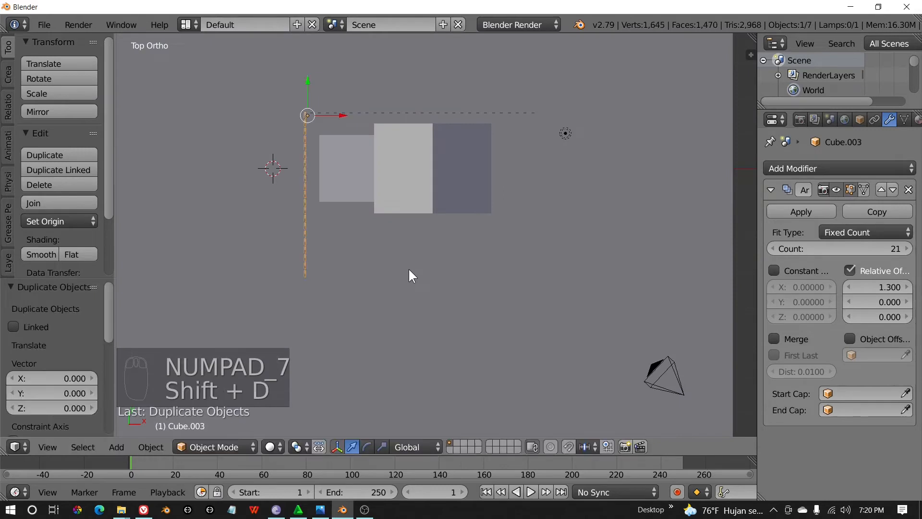
key("shift+d")
key("x")
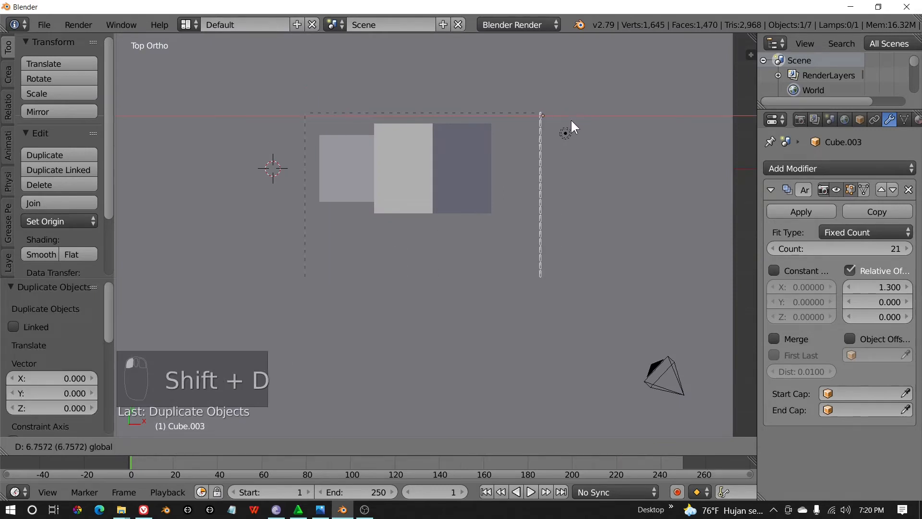
left_click(567, 120)
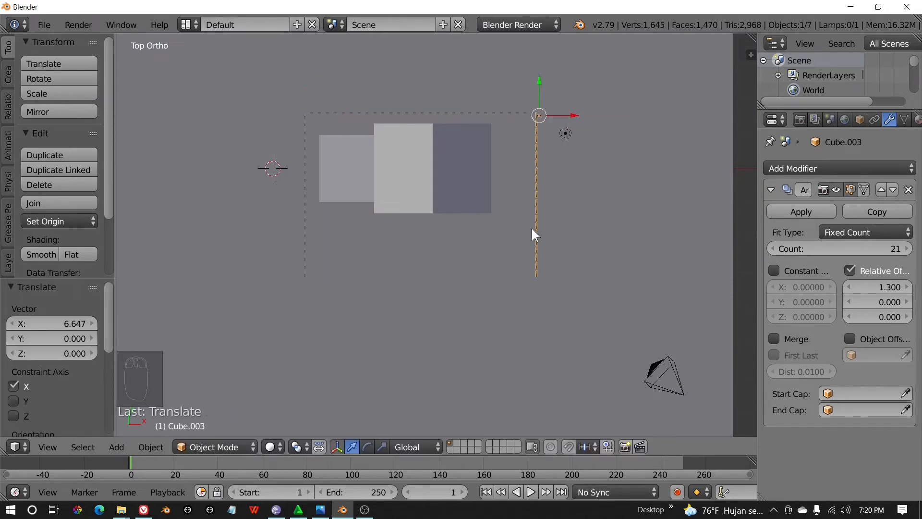
- Duplicate the rear fence and move the copy about -4.675 along Y to close off the front of the house
middle_click_drag(531, 227, 500, 191)
key("KP_7")
right_click(491, 114)
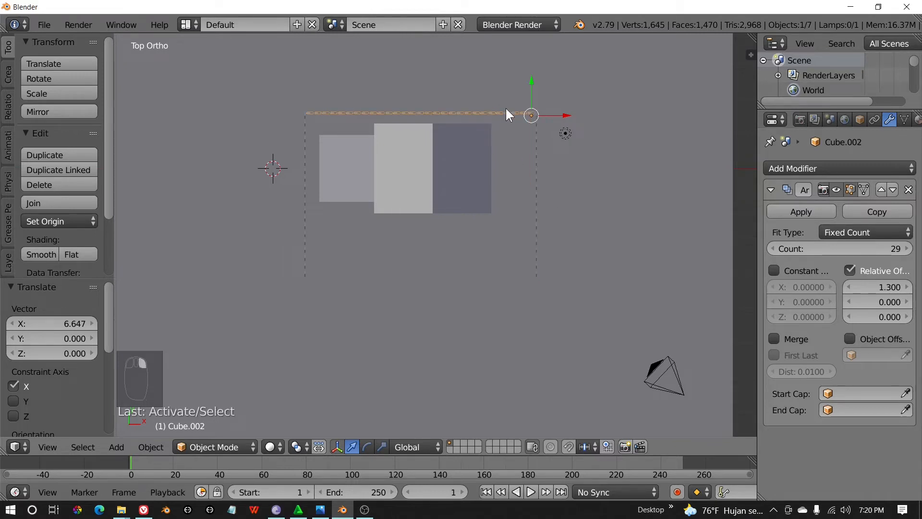
key("shift+d")
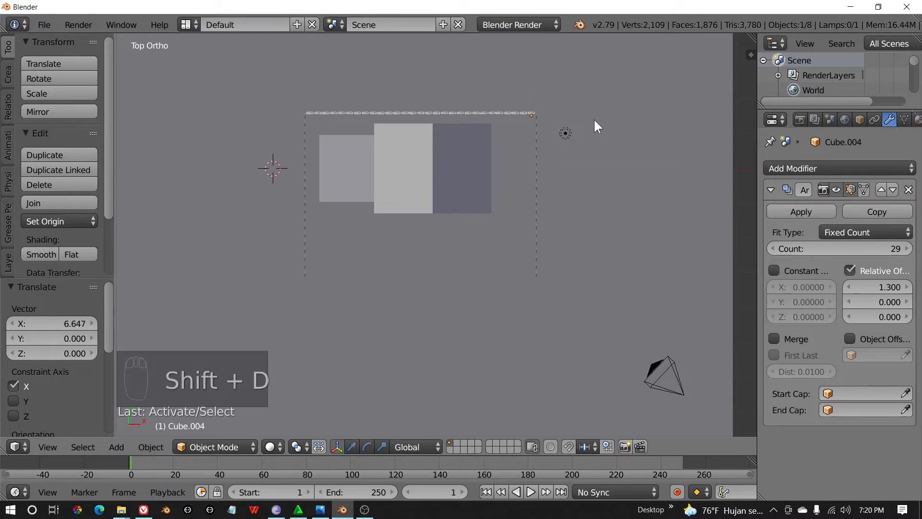
left_click_drag(530, 82, 524, 245)
middle_click_drag(524, 245, 432, 172)
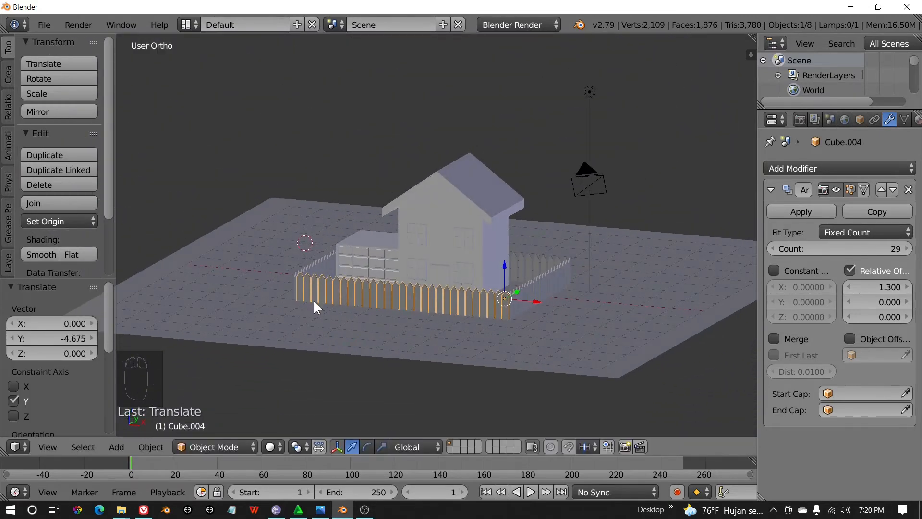
- Set the front fence's array count to 10, leaving the front of the garage and the house door open
middle_click_drag(314, 302, 344, 324)
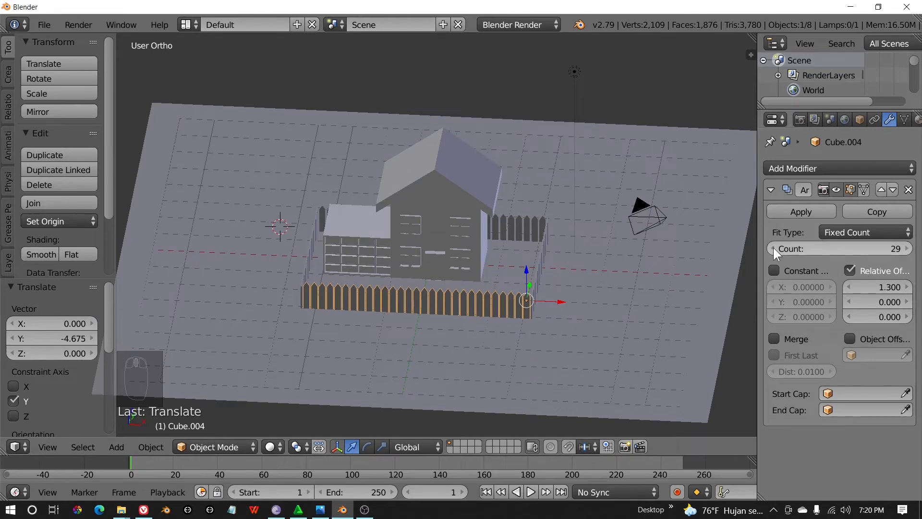
left_click_drag(785, 249, 766, 253)
middle_click_drag(480, 288, 508, 362)
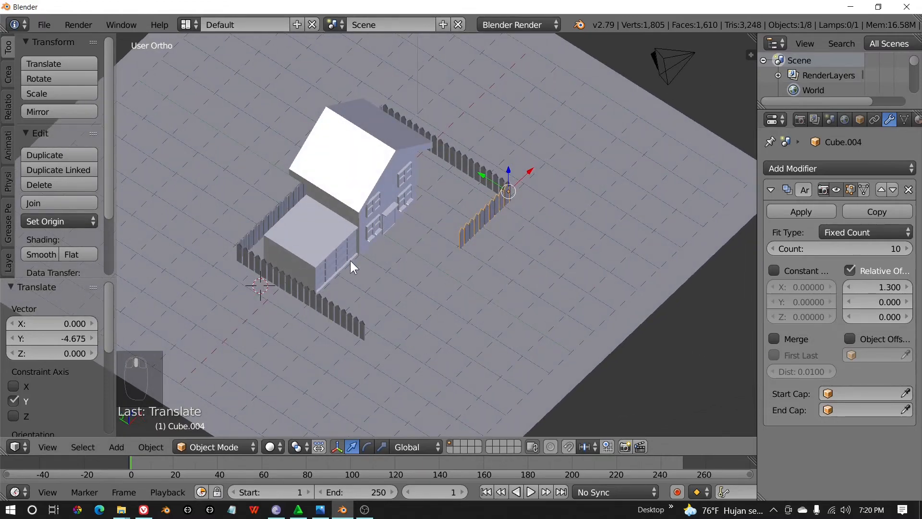
middle_click_drag(393, 310, 361, 276)
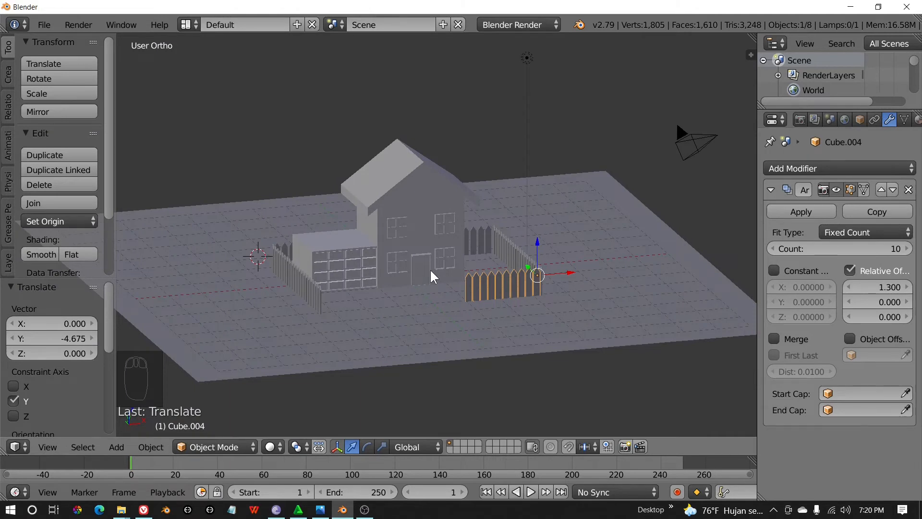
scroll(443, 270, "down", 3)
middle_click_drag(443, 271, 386, 317)
scroll(445, 304, "up", 4)
scroll(446, 308, "up", 2)
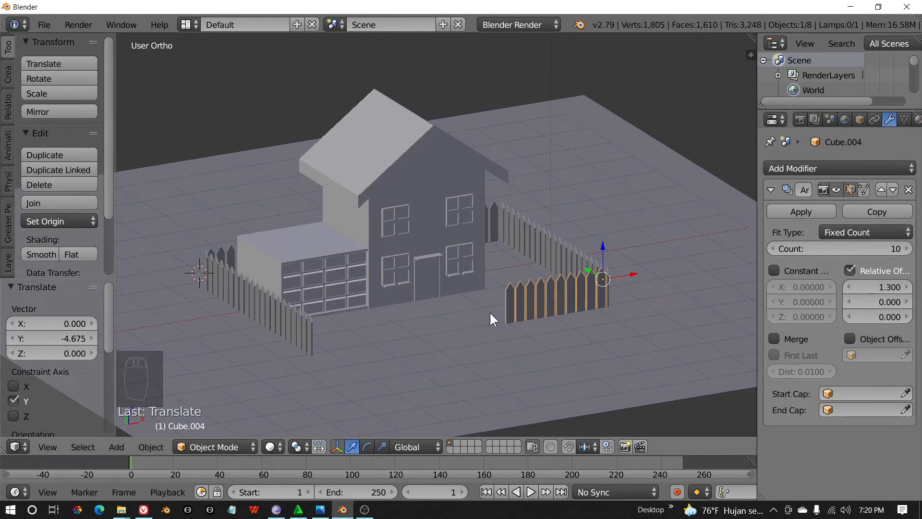
scroll(490, 317, "down", 3)
scroll(490, 313, "up", 2)
scroll(489, 314, "down", 2)
middle_click_drag(486, 311, 508, 342)
- Edit the ground plane's mesh and move its front edge about 4.321 along Y towards the house
right_click(500, 311)
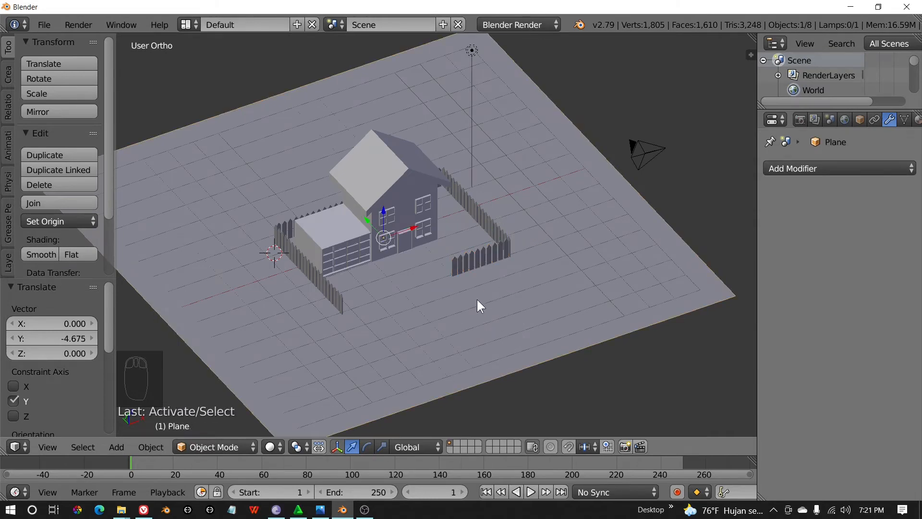
scroll(478, 300, "down", 2)
middle_click_drag(448, 310, 428, 294)
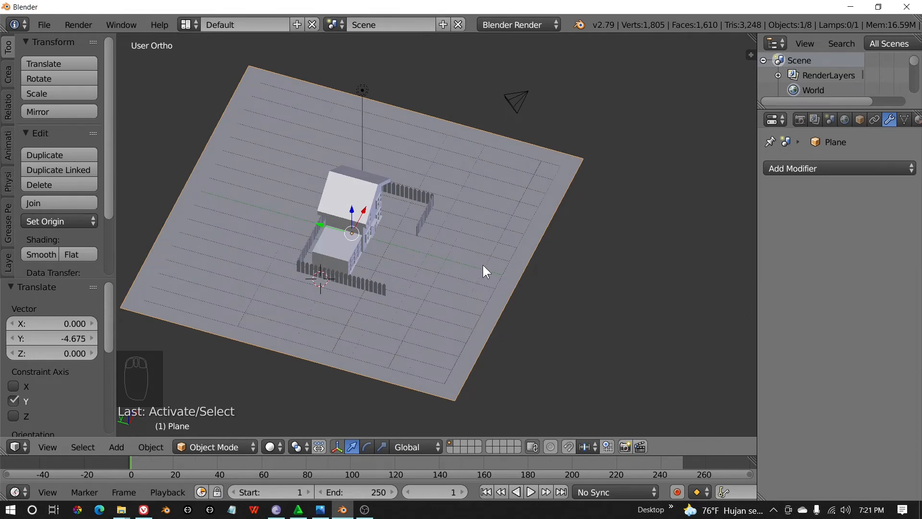
key("Tab")
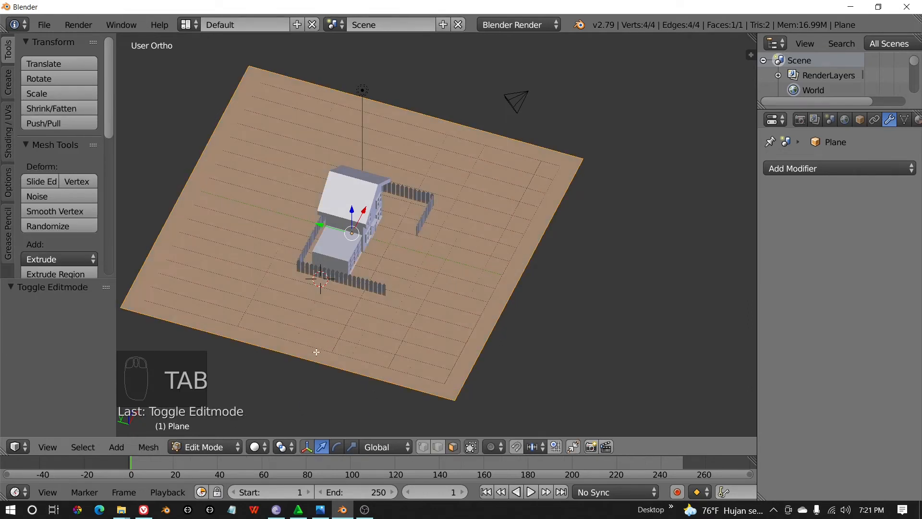
left_click(438, 447)
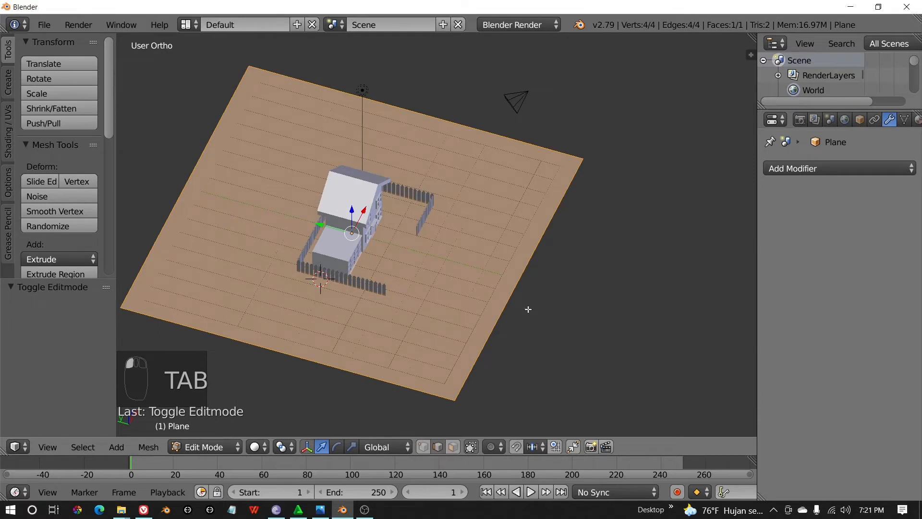
right_click(527, 277)
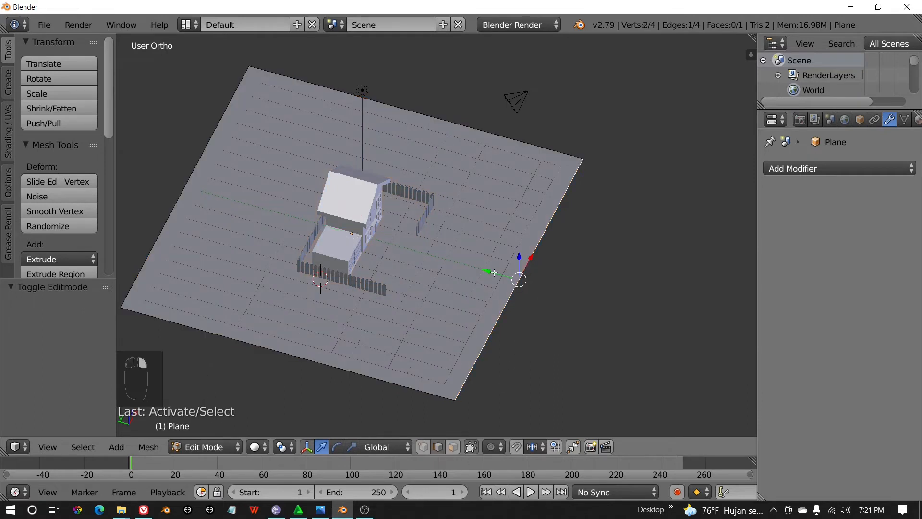
left_click_drag(495, 273, 417, 241)
- Move the ground plane's rear edge about -4.915 along Y, closer behind the house
right_click(177, 196)
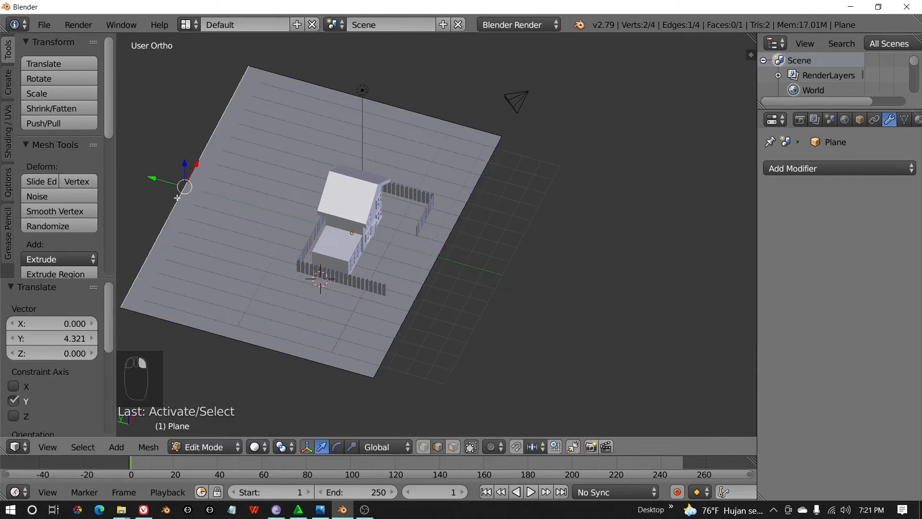
left_click_drag(158, 183, 246, 214)
middle_click_drag(245, 214, 408, 252)
- Move the ground plane's front edge back outward along Y, finishing with a nudge of about -0.190
right_click(415, 279)
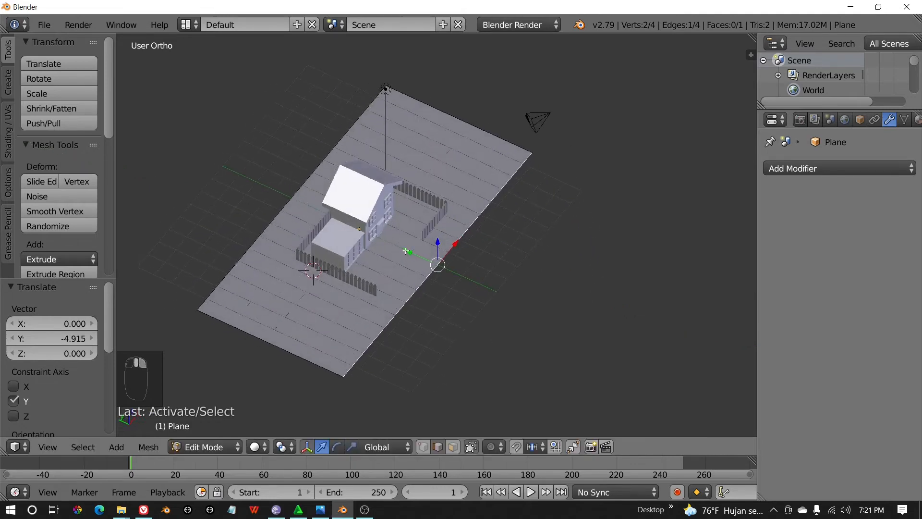
left_click_drag(406, 250, 467, 287)
middle_click_drag(438, 313, 462, 312)
left_click_drag(482, 259, 487, 257)
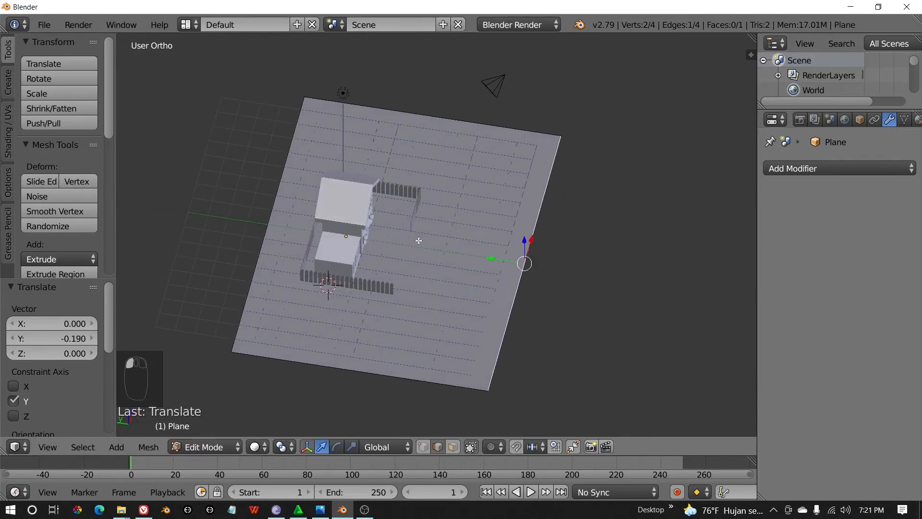
- Add a loop cut across the ground plane parallel to the front fence and move it about 0.883 along Y
key("KP_7")
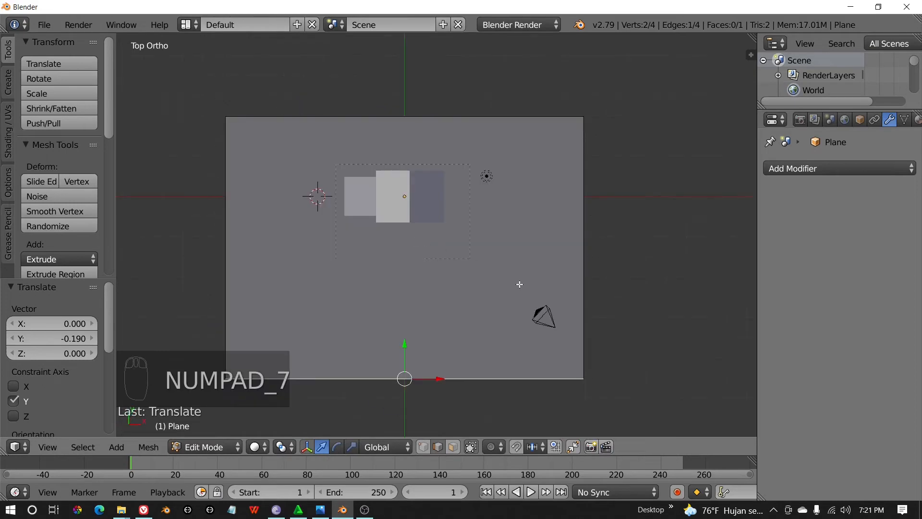
key("ctrl+r")
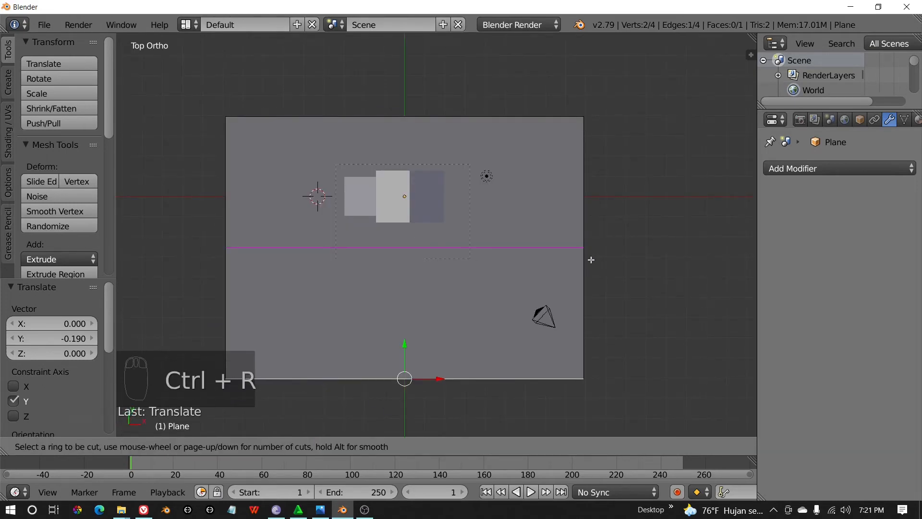
left_click(591, 260)
left_click(593, 296)
middle_click_drag(594, 295, 448, 256)
scroll(448, 255, "up", 2)
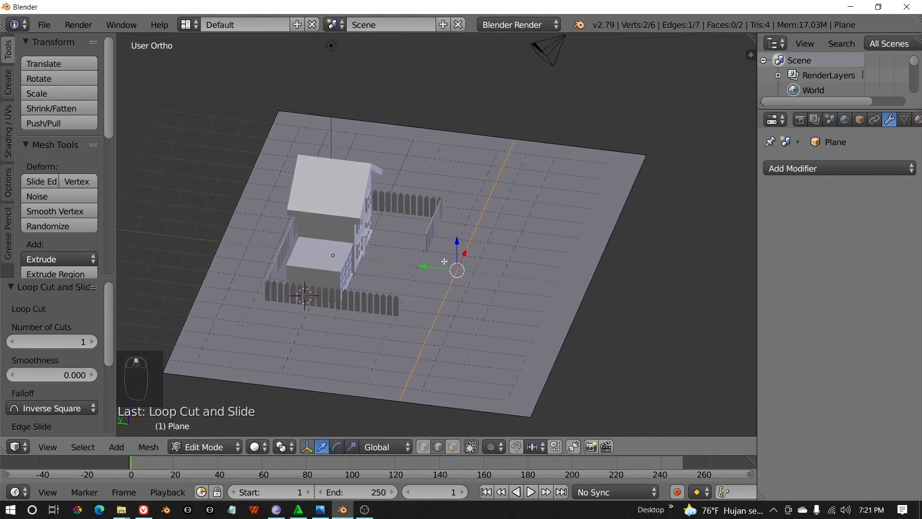
left_click_drag(424, 267, 399, 264)
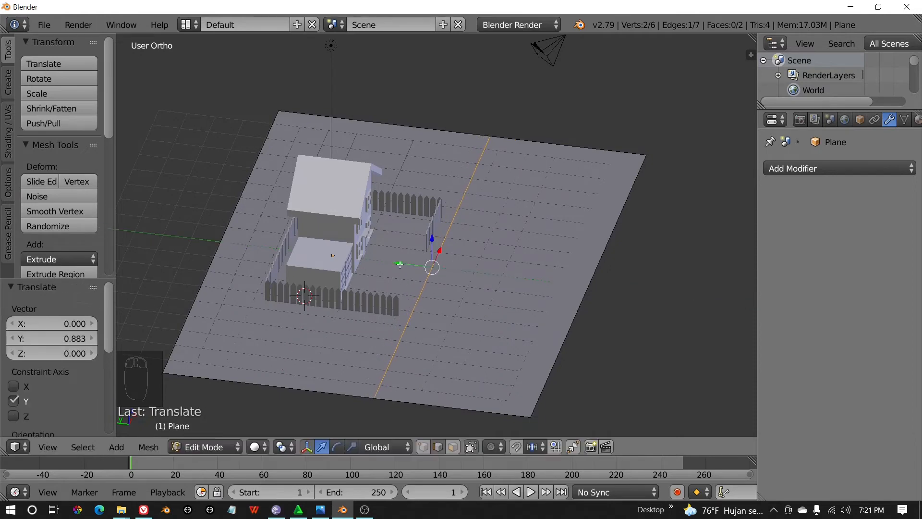
- Add a second loop cut in front of the first and slide it closer to form a narrow strip
middle_click_drag(458, 378, 465, 366)
key("ctrl+r")
left_click(458, 362)
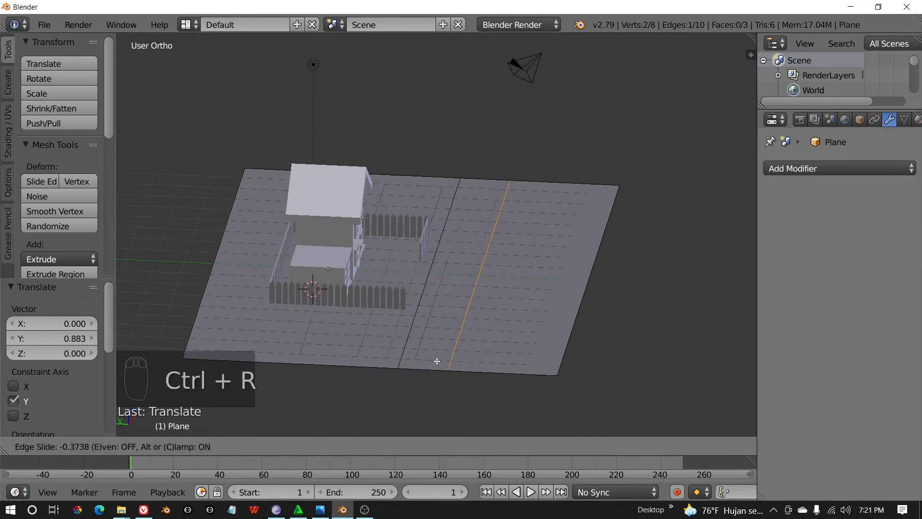
left_click(434, 364)
middle_click_drag(486, 375, 432, 394)
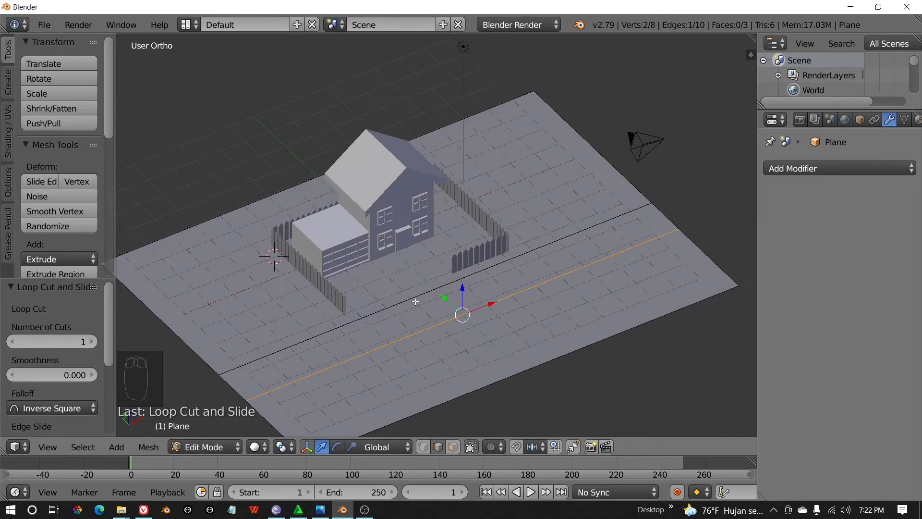
middle_click_drag(470, 295, 484, 303)
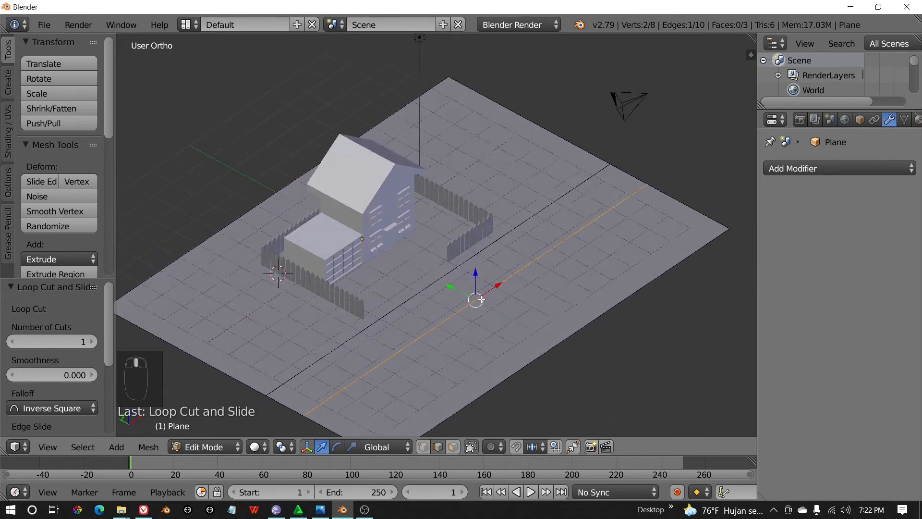
- Extrude the house-side ground face and the narrow strip face together upward by about 0.049
left_click(452, 447)
right_click(299, 332)
right_click(357, 344, "shift")
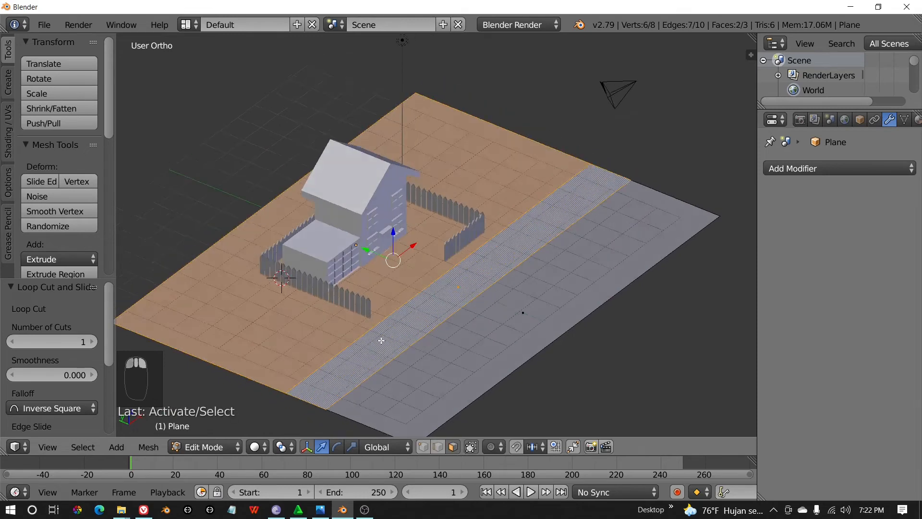
scroll(408, 320, "down", 1)
scroll(456, 295, "up", 4)
mouse_move(488, 335)
middle_mouse_down("shift")
mouse_move(463, 313)
mouse_move(482, 311)
mouse_move(483, 291)
mouse_move(498, 327)
middle_mouse_up("shift")
key("e")
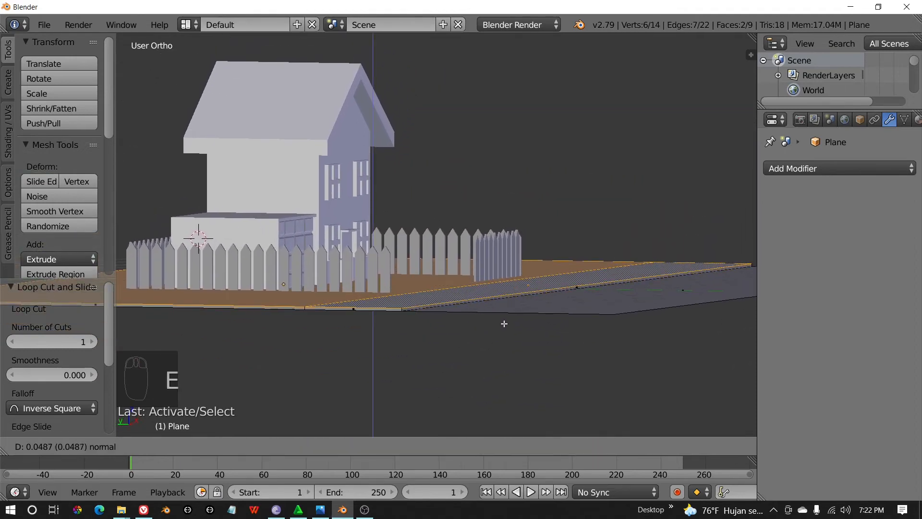
left_click(504, 324)
- Extrude only the narrow strip face upward by about 0.073 and return to Object Mode
middle_click_drag(504, 324, 511, 285)
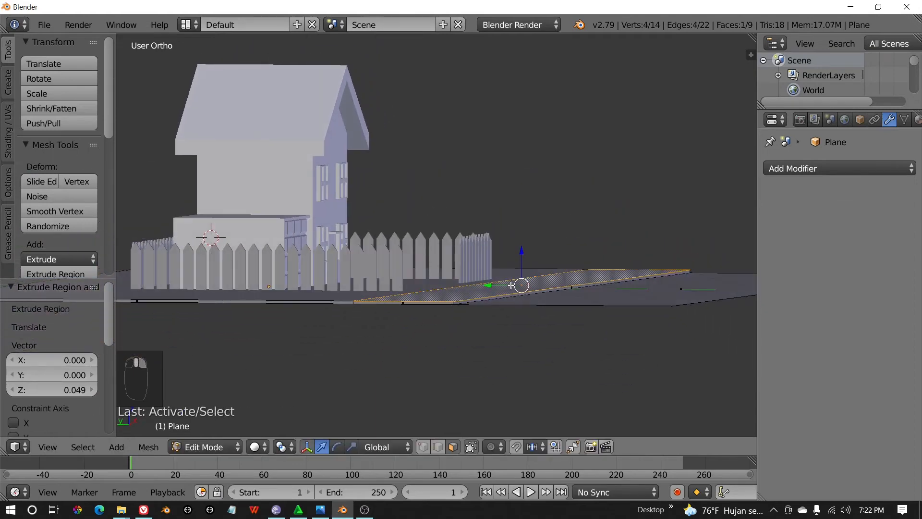
key("e")
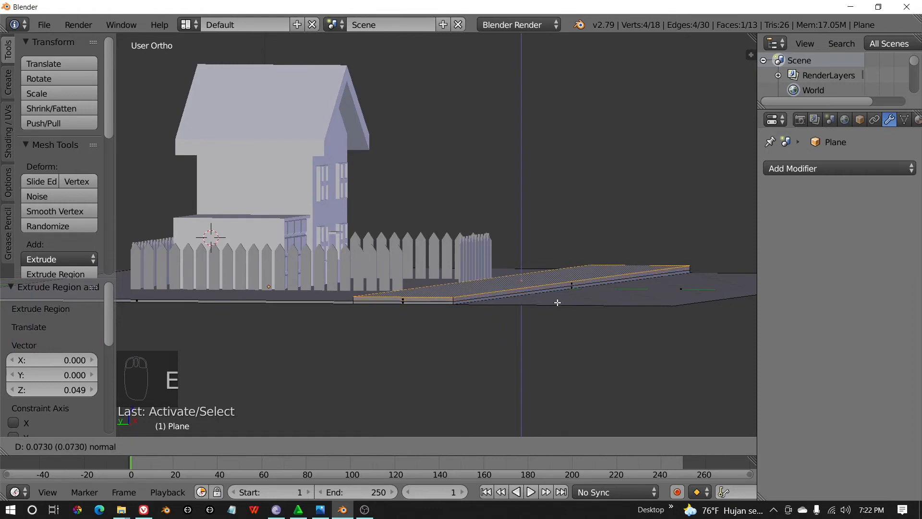
left_click(557, 301)
key("Tab")
middle_click_drag(557, 301, 496, 325)
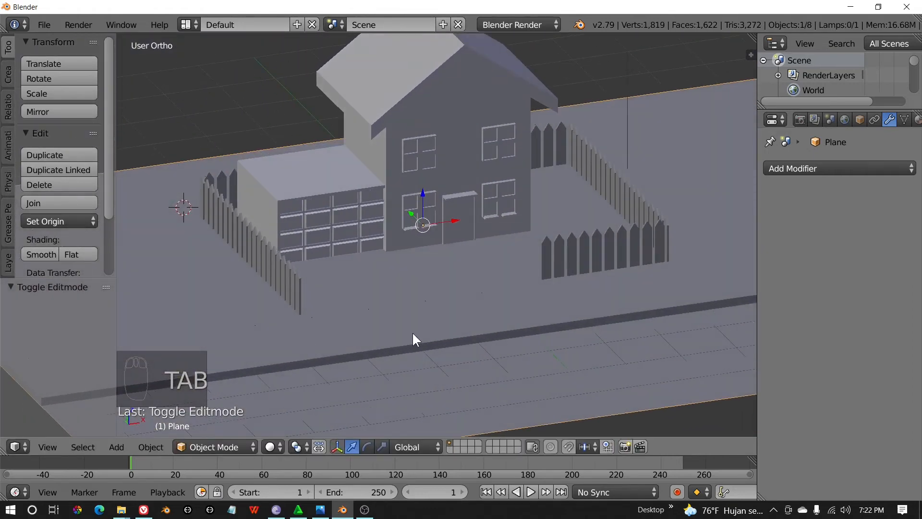
scroll(413, 336, "down", 2)
middle_click_drag(416, 336, 413, 368)
scroll(408, 331, "down", 3)
- Extend the ground plane's front edge by about -1.762 along Y to widen the road area
key("Tab")
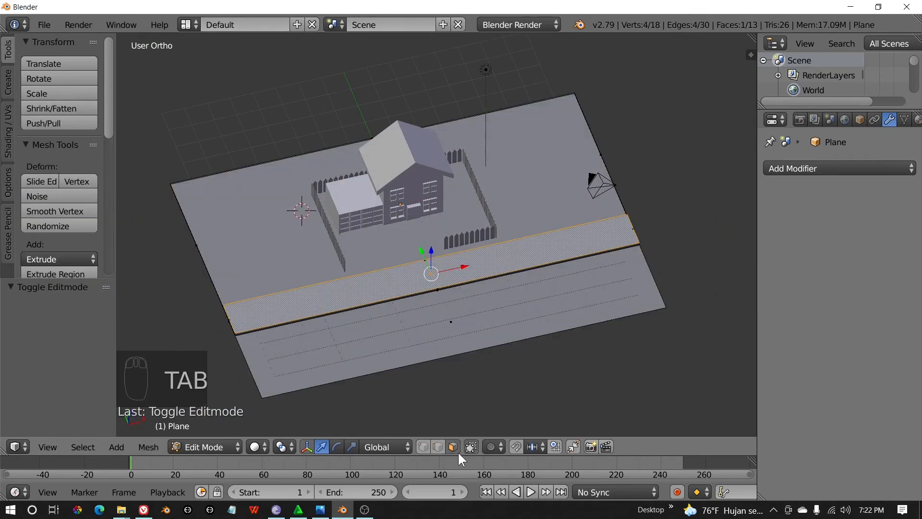
left_click(438, 449)
middle_click_drag(486, 388, 486, 338, "shift")
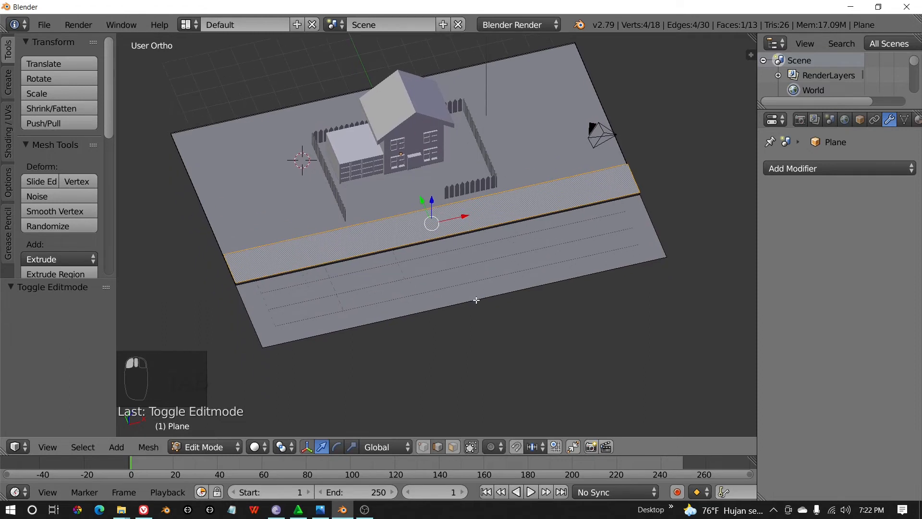
right_click(476, 301)
key("g")
key("y")
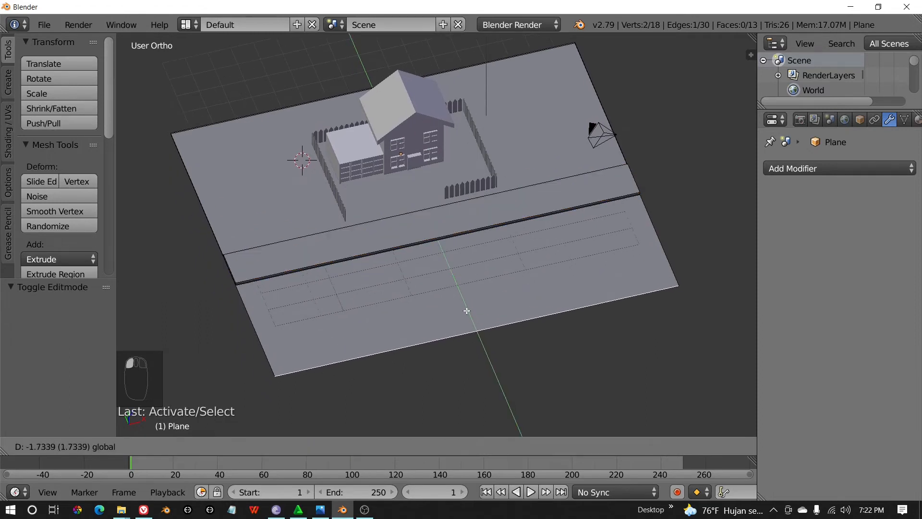
left_click(470, 310)
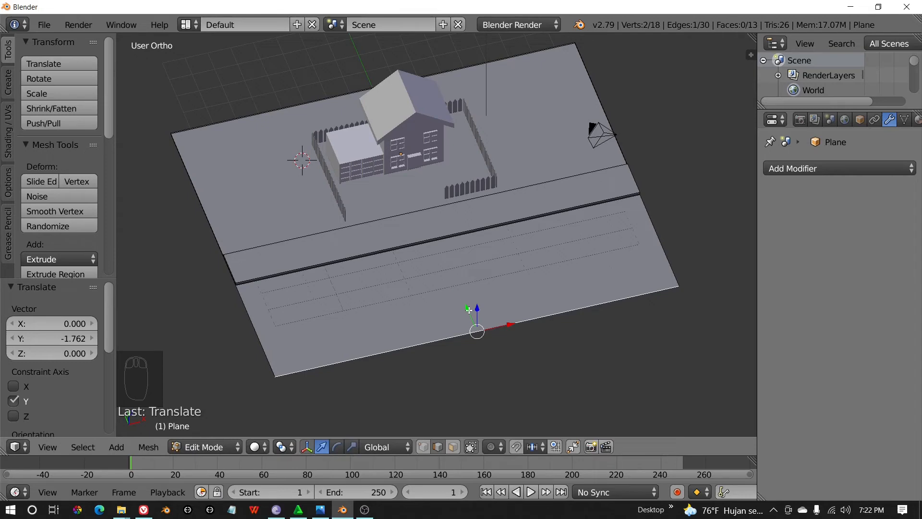
key("Tab")
middle_click_drag(452, 315, 448, 220)
right_click(449, 218)
right_click(452, 243)
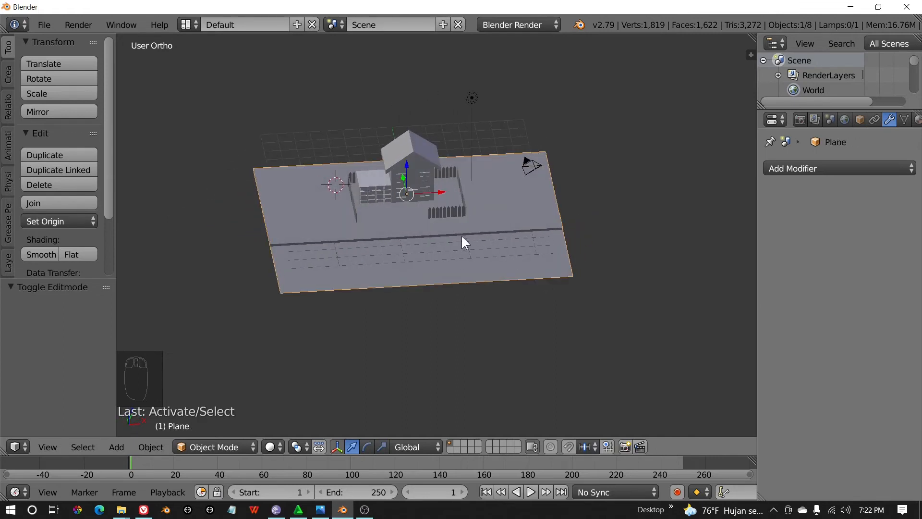
middle_click_drag(461, 236, 451, 271)
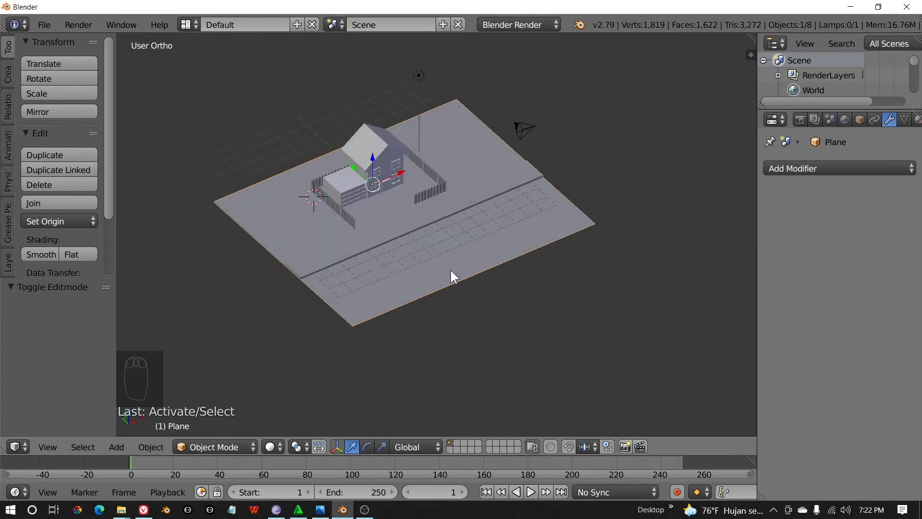
- Add a cube inside the ground mesh and move it to the near end of the road area, about -2.204 along X
key("Tab")
middle_click_drag(403, 273, 370, 347, "shift")
scroll(401, 225, "up", 4)
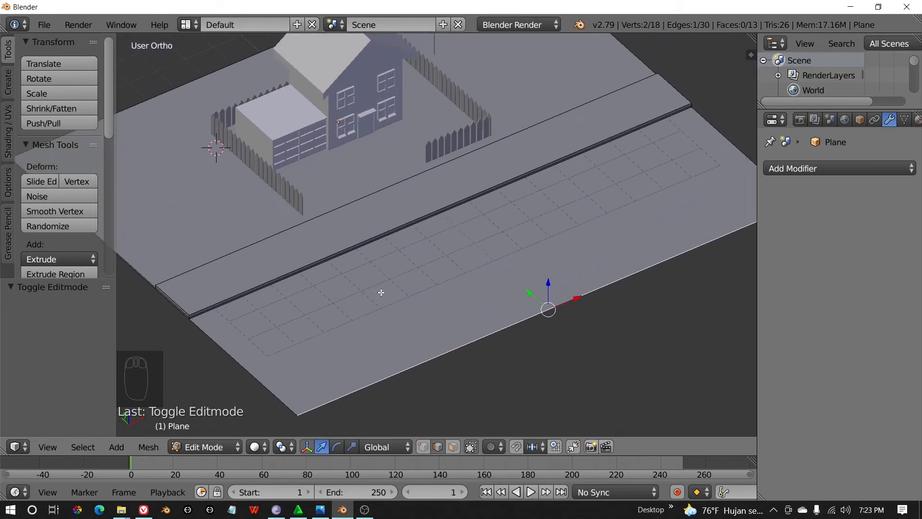
left_click(197, 445)
left_click(215, 412)
key("shift+a")
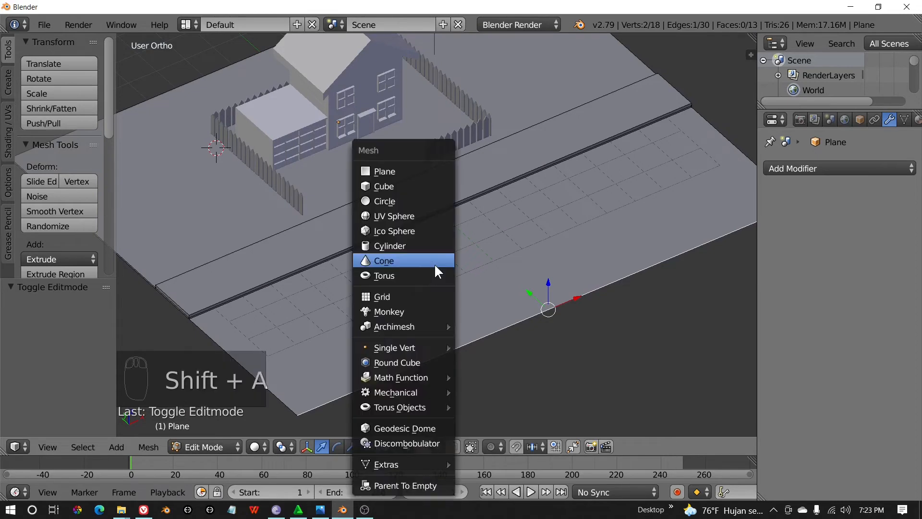
left_click(426, 184)
scroll(427, 183, "down", 1)
scroll(427, 184, "down", 1)
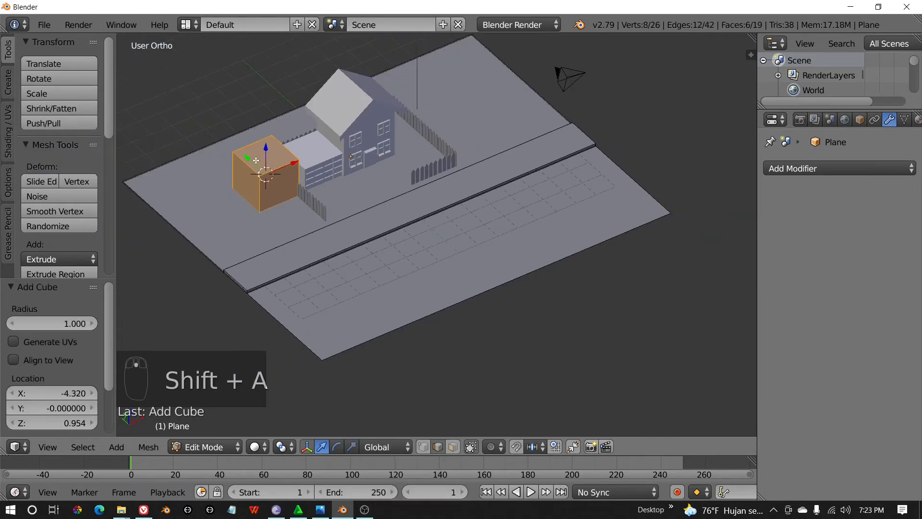
left_click_drag(249, 159, 328, 295)
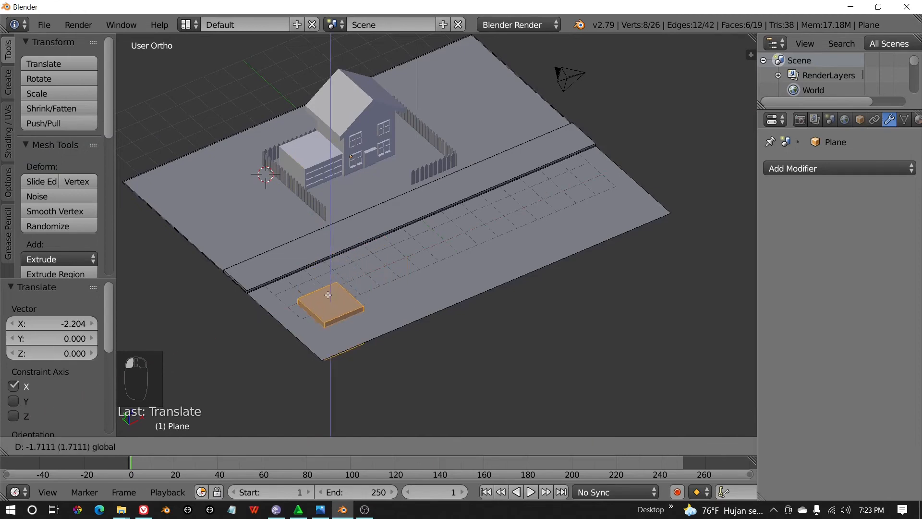
- Scale the new cube at the near end of the road down to about 0.085
middle_click_drag(368, 313, 408, 313)
scroll(423, 317, "up", 2)
key("s")
left_click(418, 339)
- Raise the small cube along Z by about 0.674 and another 0.333 so it stands clear of the road surface
key("g")
key("z")
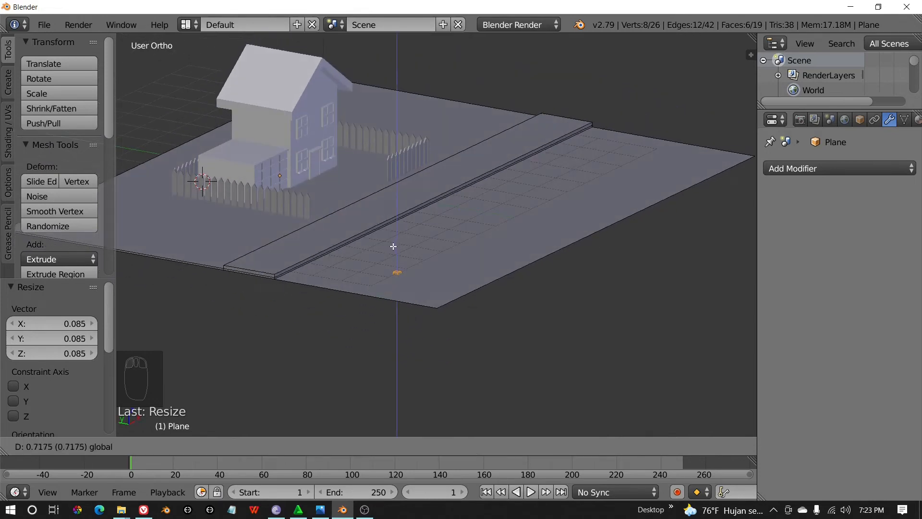
left_click(391, 251)
scroll(388, 310, "up", 4)
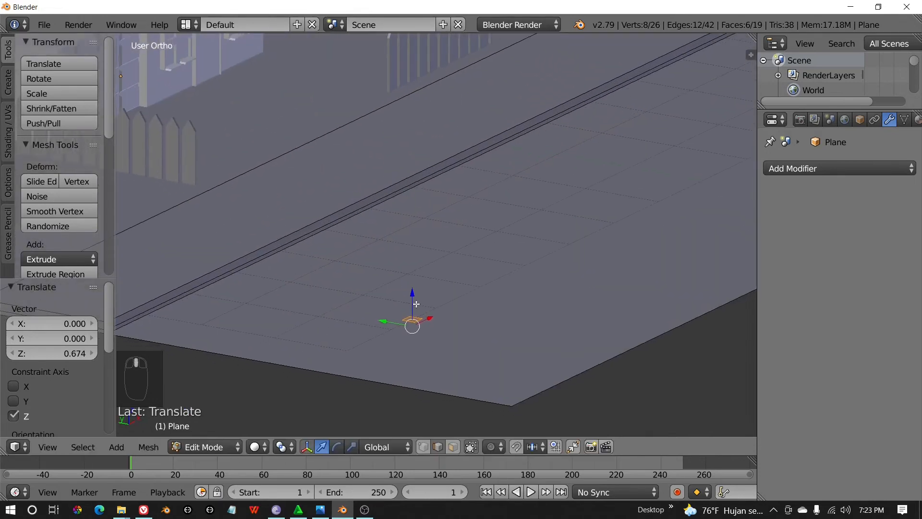
middle_click_drag(390, 315, 331, 293)
key("g")
key("z")
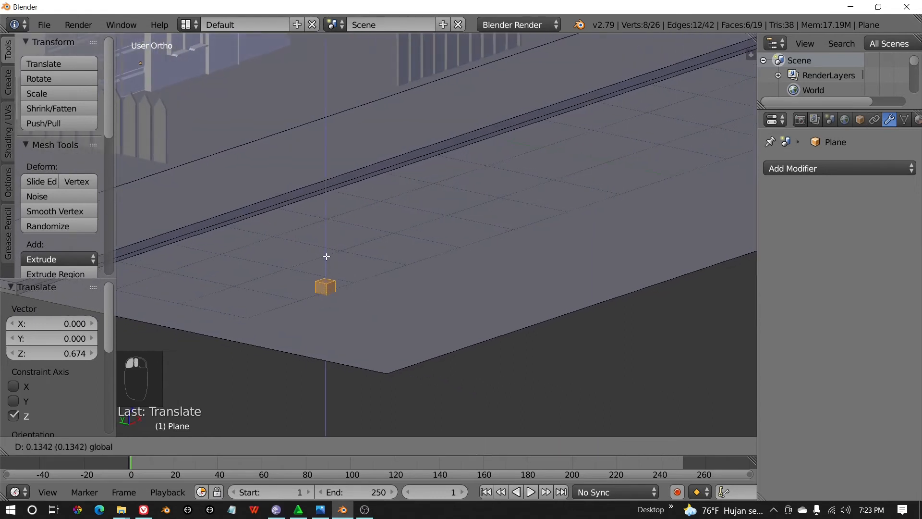
left_click(327, 243)
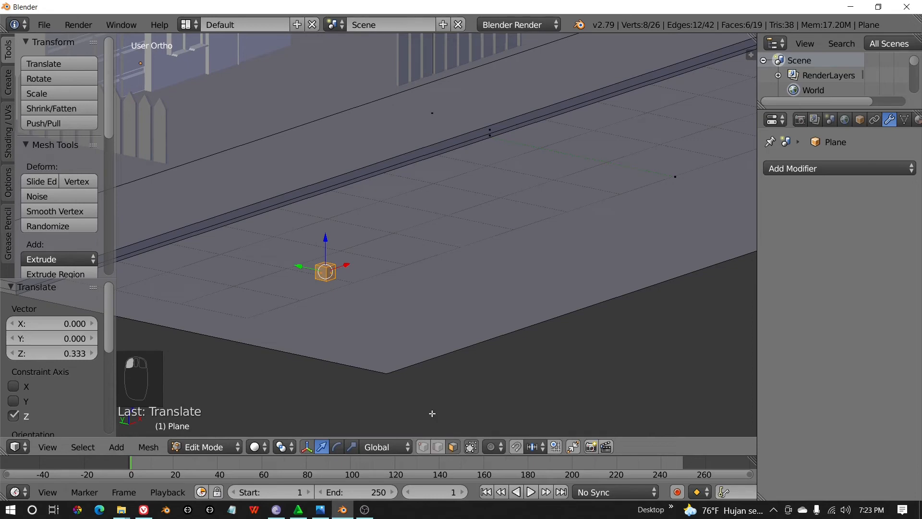
- Stretch the small cube into a bar by moving its end face about -1.815 along X, and lower the whole bar about 0.305 along Z
right_click(317, 291)
middle_click_drag(317, 292, 349, 304)
key("e")
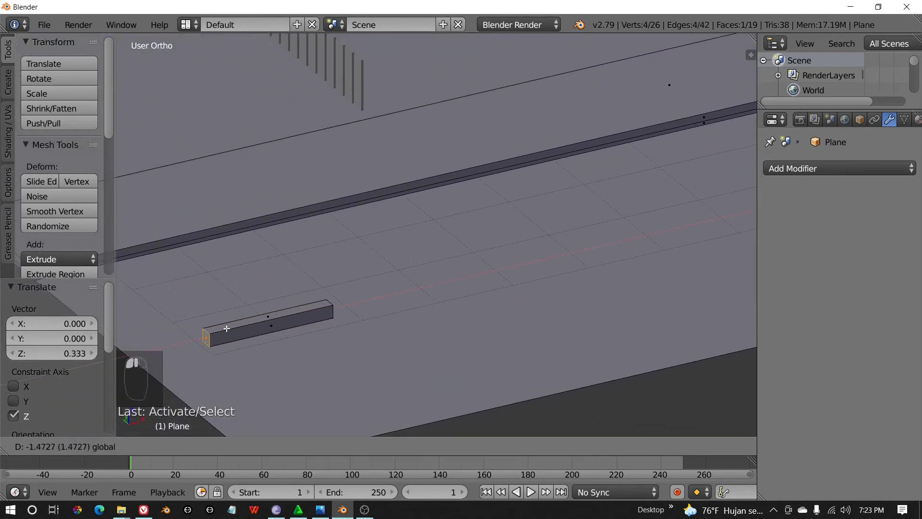
left_click(203, 332)
middle_click_drag(203, 333, 356, 361)
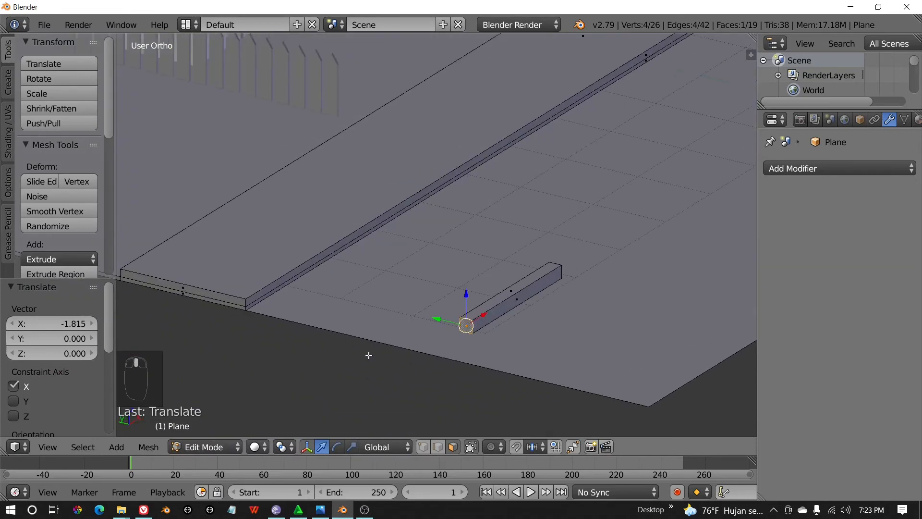
key("ctrl+l")
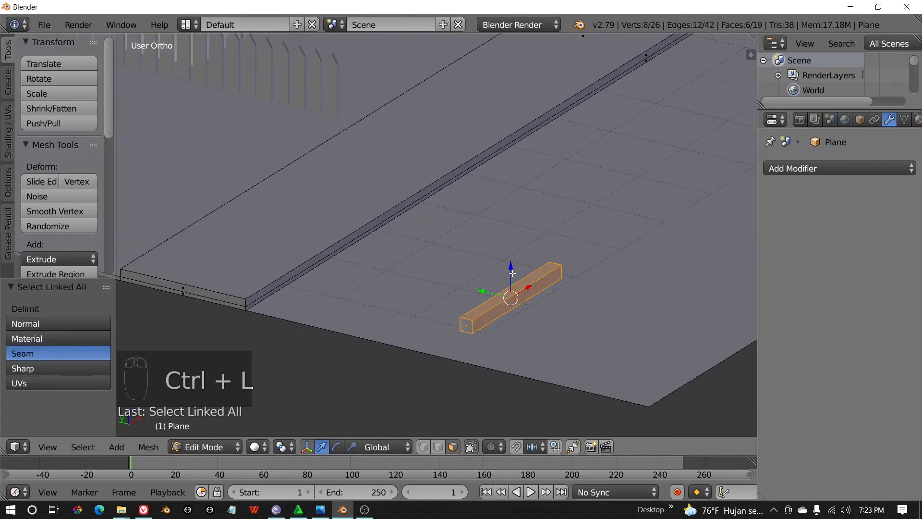
left_click_drag(512, 272, 513, 297)
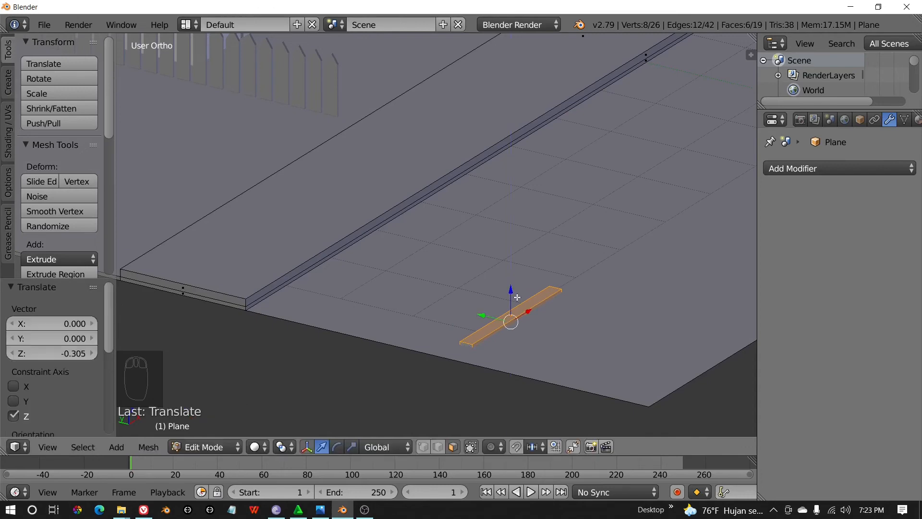
- Duplicate the road marking bar and place the copy about 3.487 along X
key("KP_7")
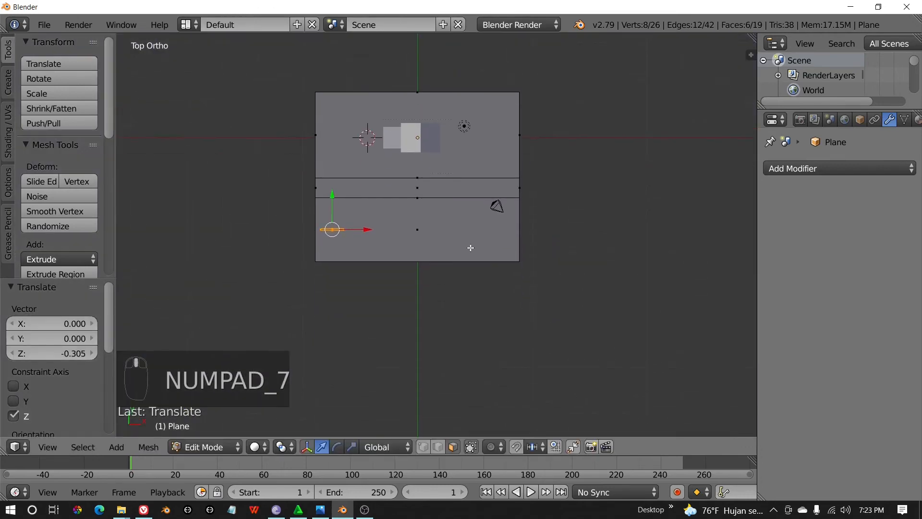
scroll(461, 255, "up", 5)
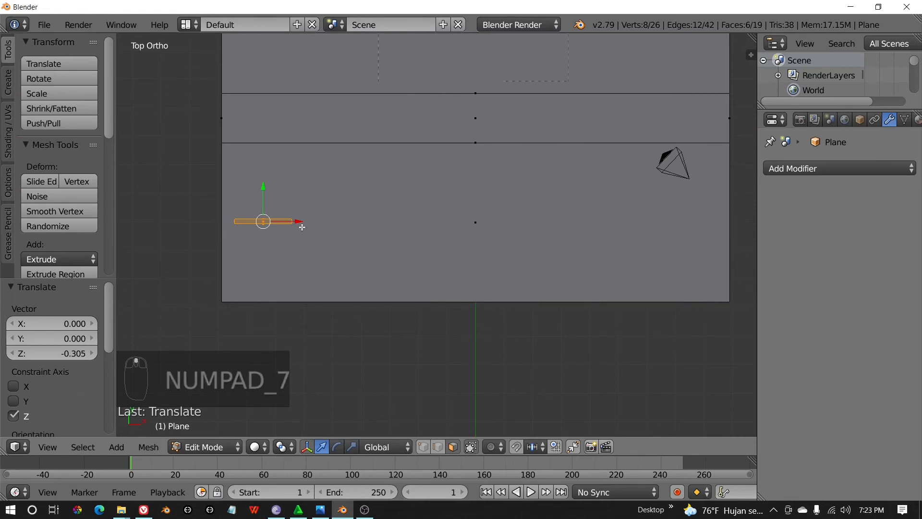
scroll(302, 226, "up", 1)
key("shift+d")
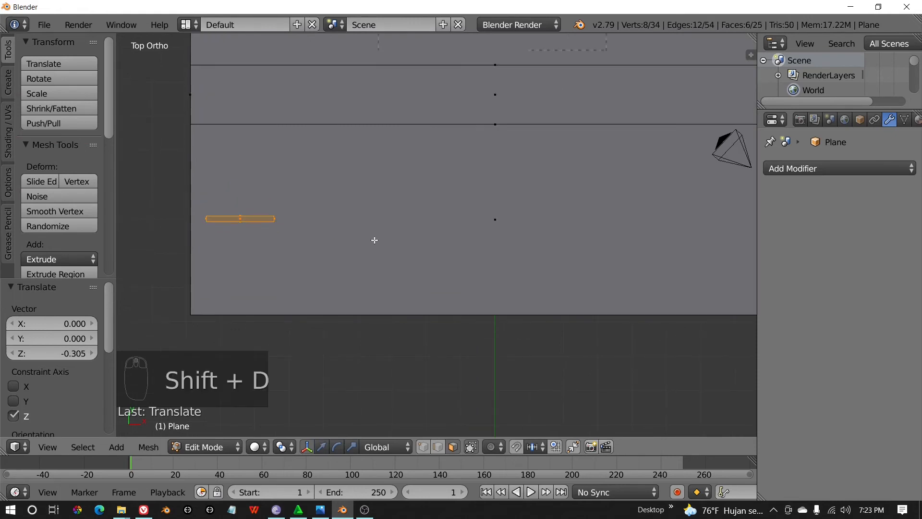
key("x")
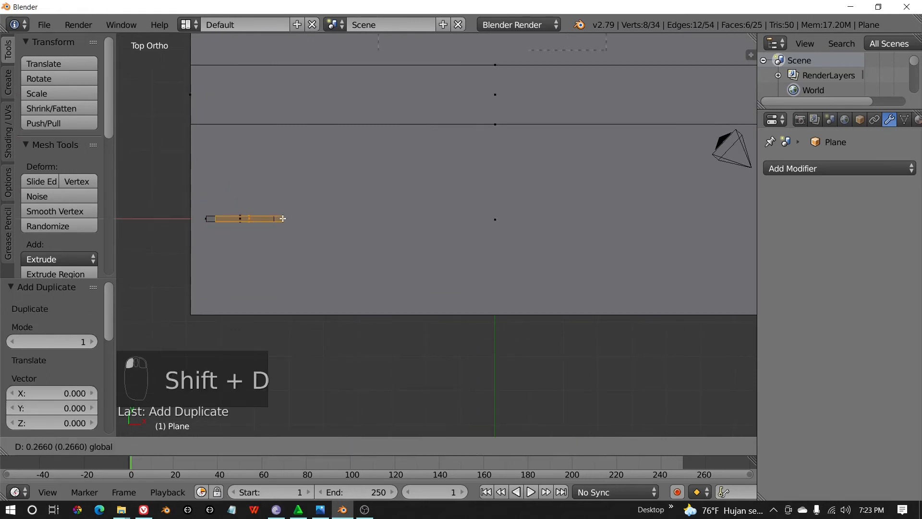
left_click(401, 233)
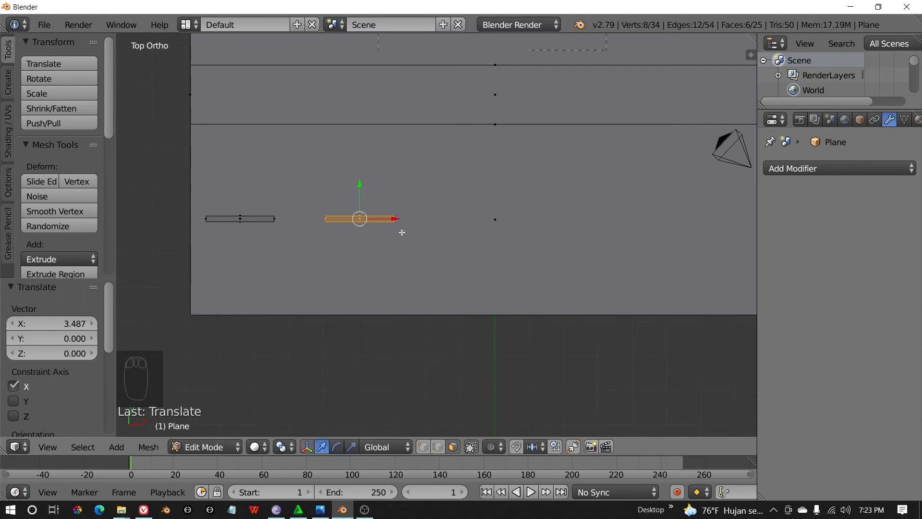
- Duplicate the second road marking and place the copy about 3.571 farther along X
middle_click_drag(401, 233, 334, 247, "shift")
right_click(399, 273)
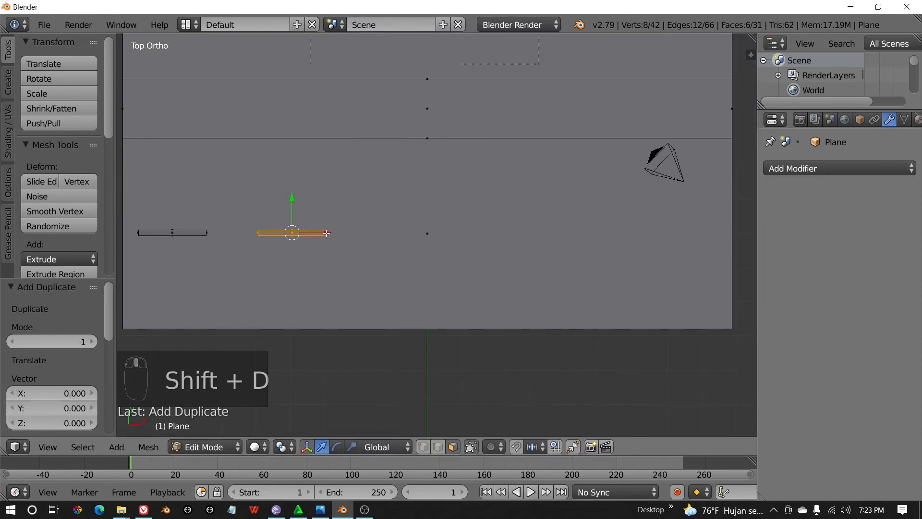
key("g")
key("x")
left_click(449, 249)
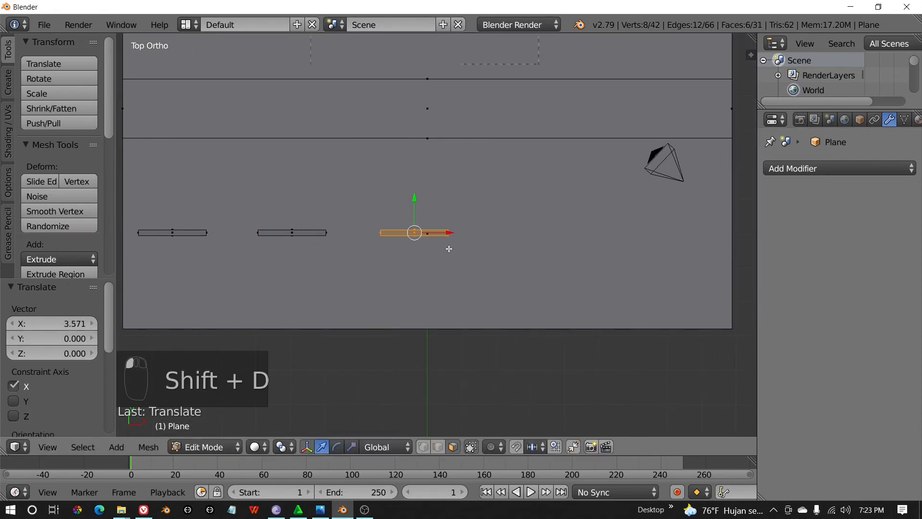
- Duplicate the third road marking and place the copy about 4.005 farther along X
key("shift+d")
right_click(545, 259)
key("g")
key("x")
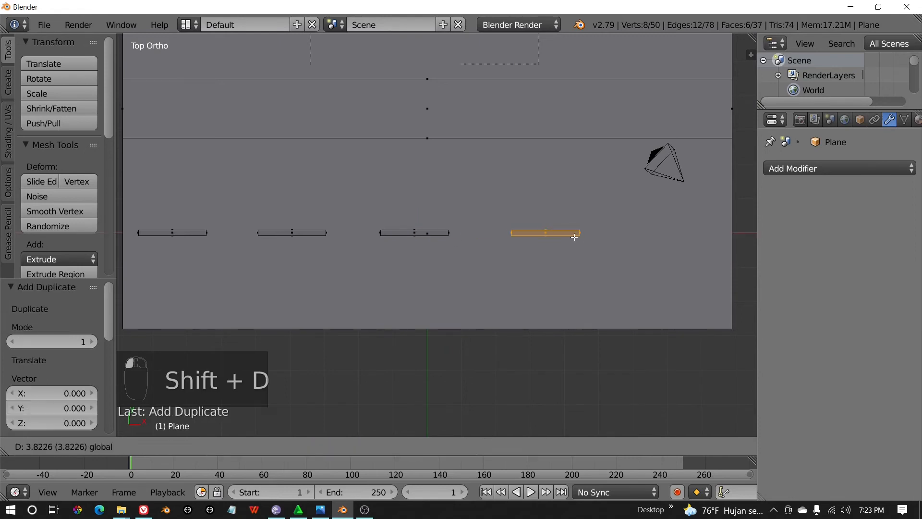
left_click(580, 237)
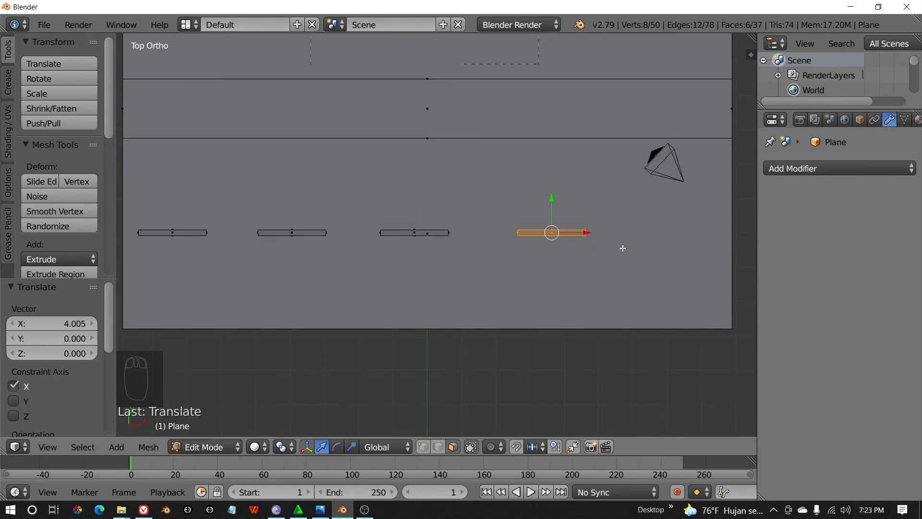
- Duplicate the fourth road marking and place the copy about 3.58 along X near the road's far end
key("shift+d")
right_click(588, 236)
key("g")
key("x")
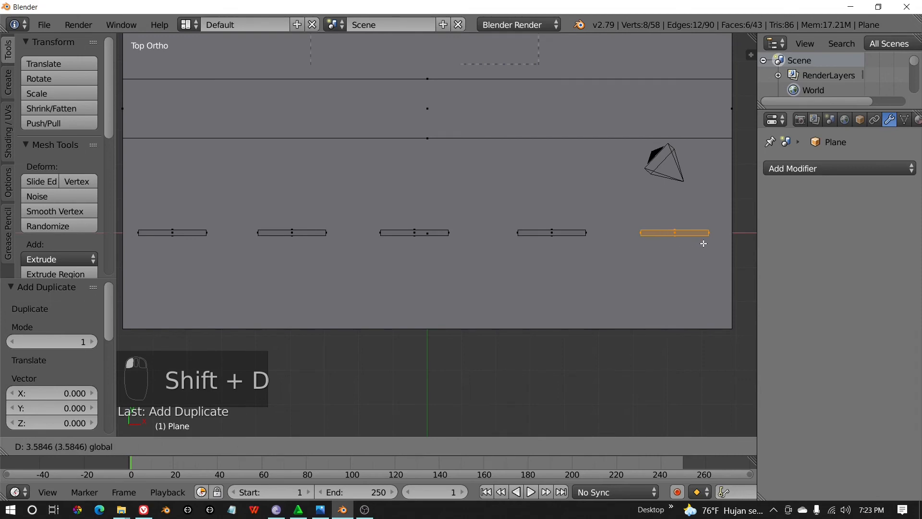
left_click(704, 243)
- Leave Edit Mode and examine the row of road markings and the raised strip in the whole scene
scroll(481, 223, "down", 4)
middle_click_drag(481, 222, 387, 287)
scroll(401, 183, "up", 2)
key("Tab")
key("Tab")
key("Tab")
scroll(406, 257, "up", 2)
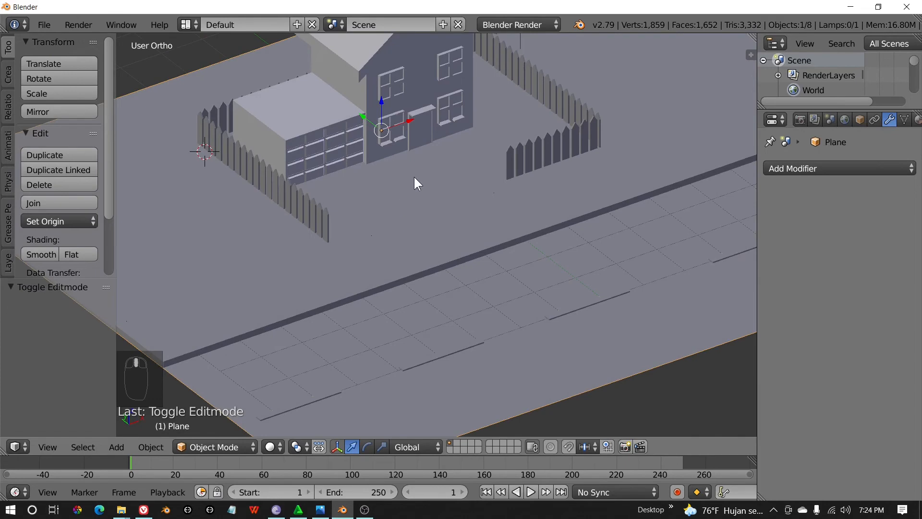
middle_click_drag(360, 272, 413, 227)
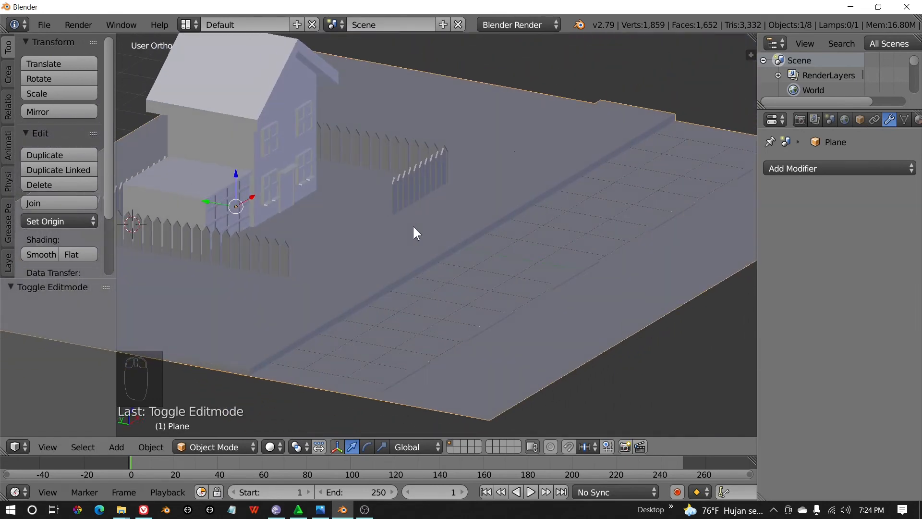
right_click(417, 245)
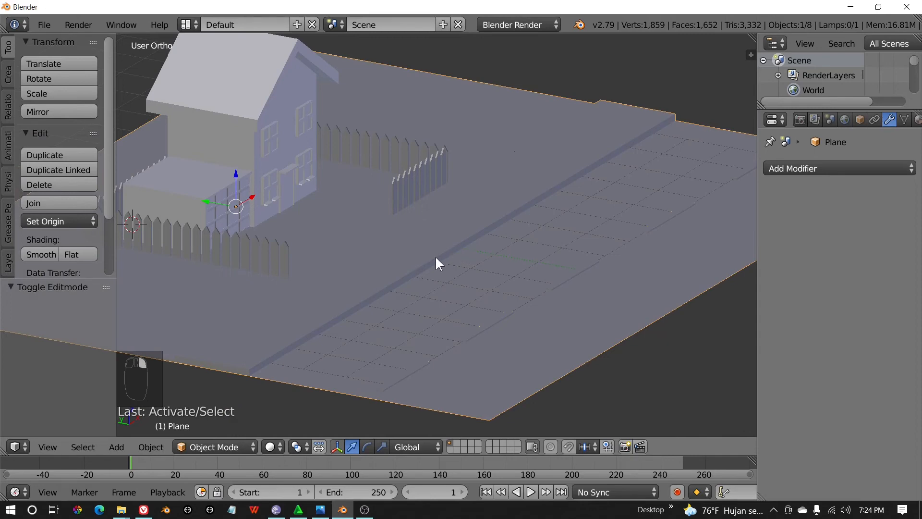
- Return to Edit Mode on the ground, add a cube and move it about -4.539 along Y to the raised strip
left_click(211, 446)
left_click(212, 412)
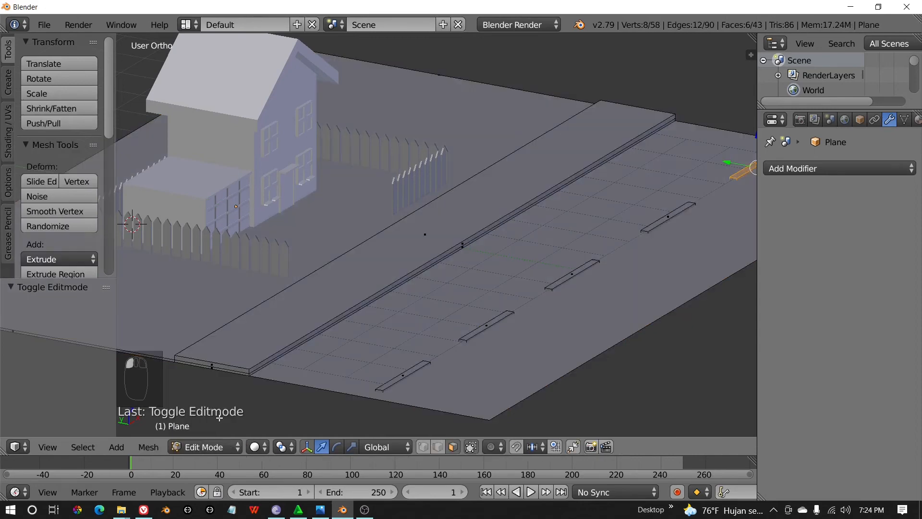
right_click(393, 339)
right_click(329, 318)
scroll(328, 317, "down", 1)
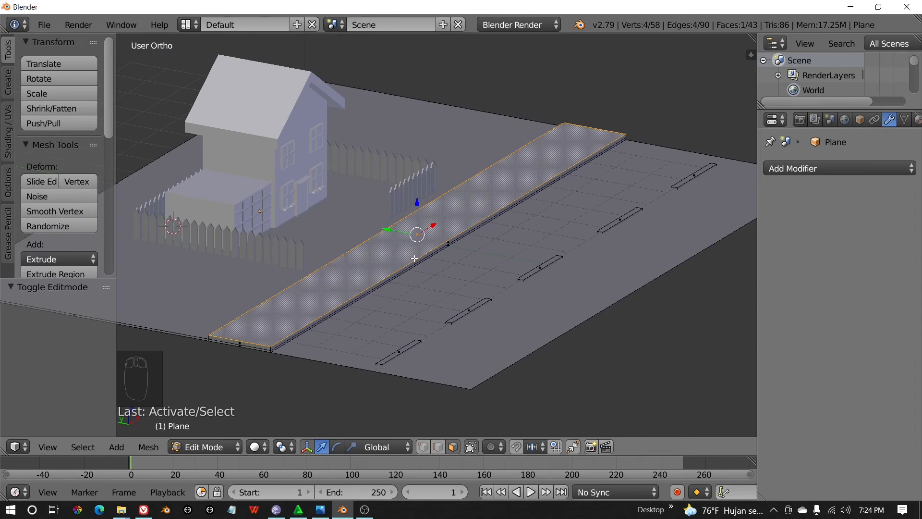
key("shift+a")
left_click(396, 187)
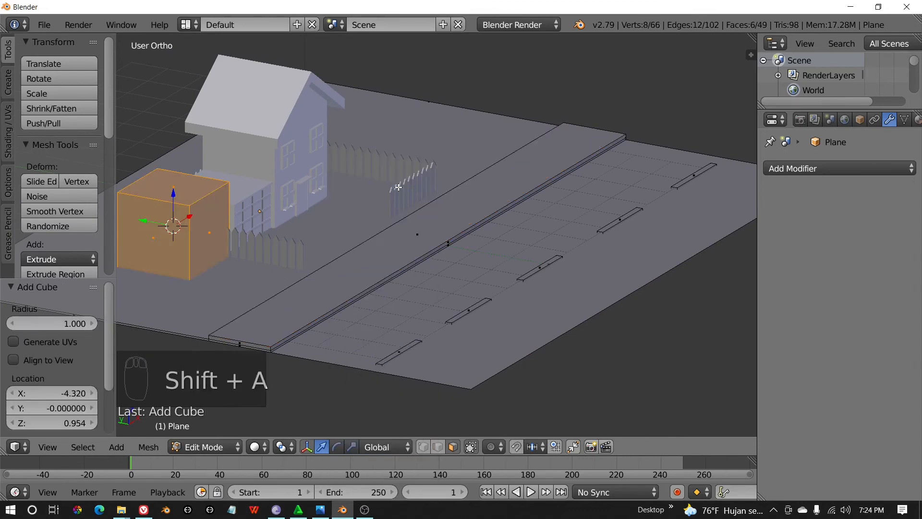
left_click_drag(146, 221, 372, 268)
- Scale the cube beside the strip to about 0.142 and lower it about 0.838 along Z onto the surface
key("s")
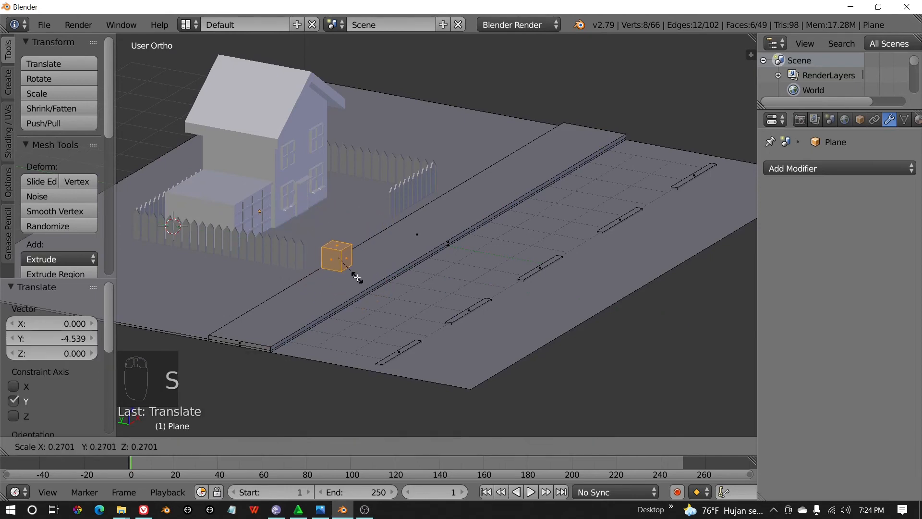
left_click(346, 268)
scroll(348, 269, "up", 4)
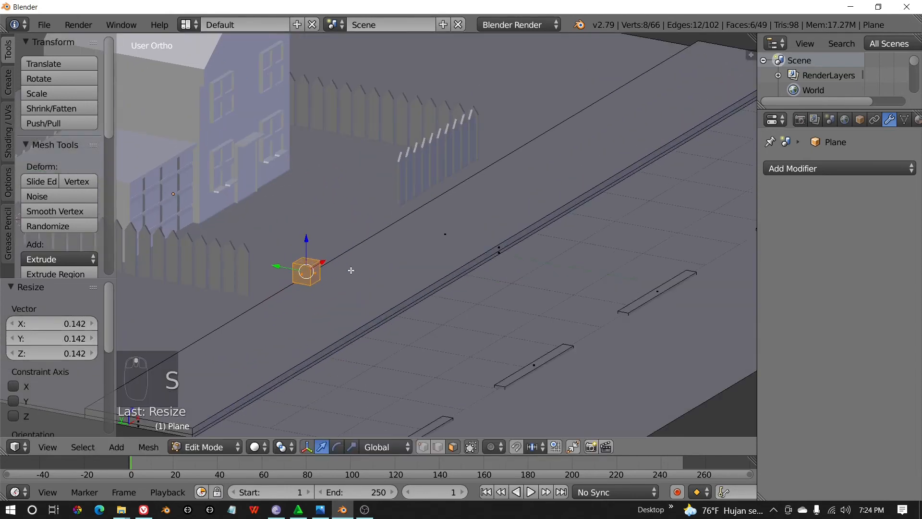
left_click_drag(339, 256, 339, 313)
- Shift the small cube about 0.169 along Y on the strip and scale it by about 0.685
key("KP_1")
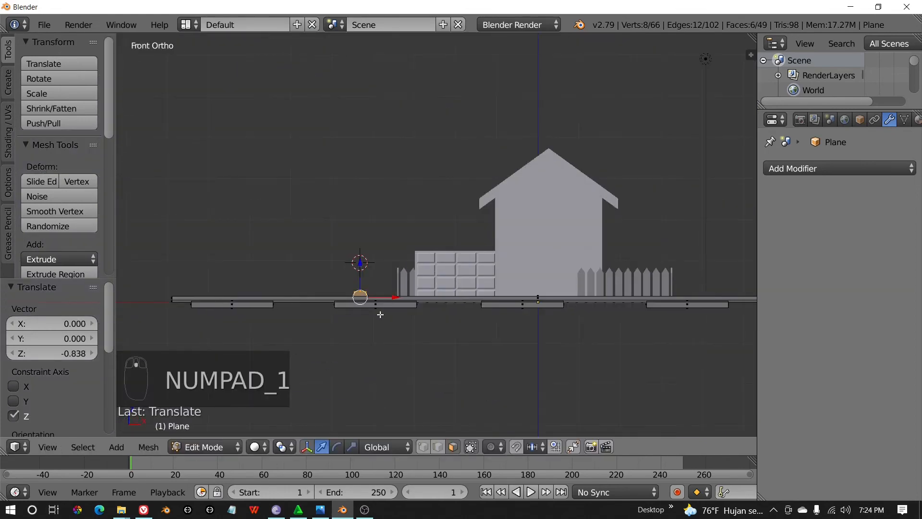
key("KP_7")
left_click_drag(369, 198, 371, 194)
middle_click_drag(364, 217, 414, 175)
scroll(374, 286, "up", 4)
scroll(372, 292, "up", 5)
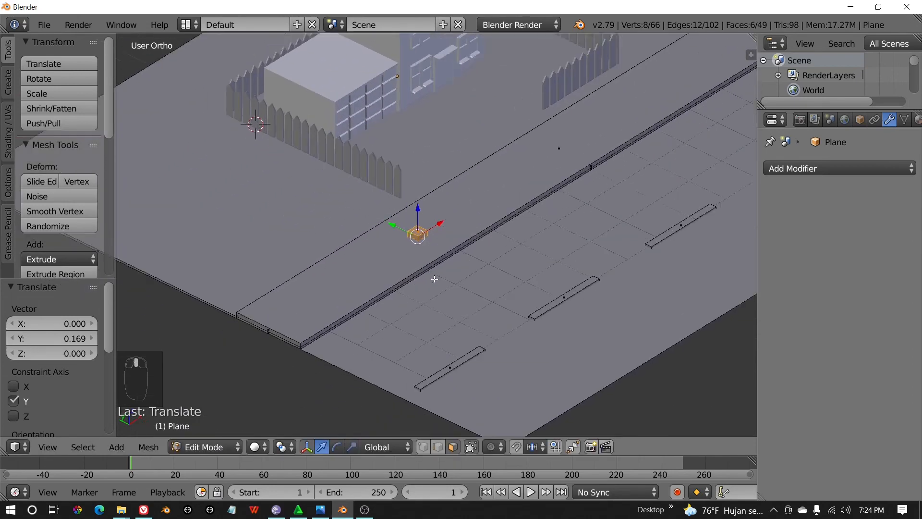
key("s")
left_click(476, 308)
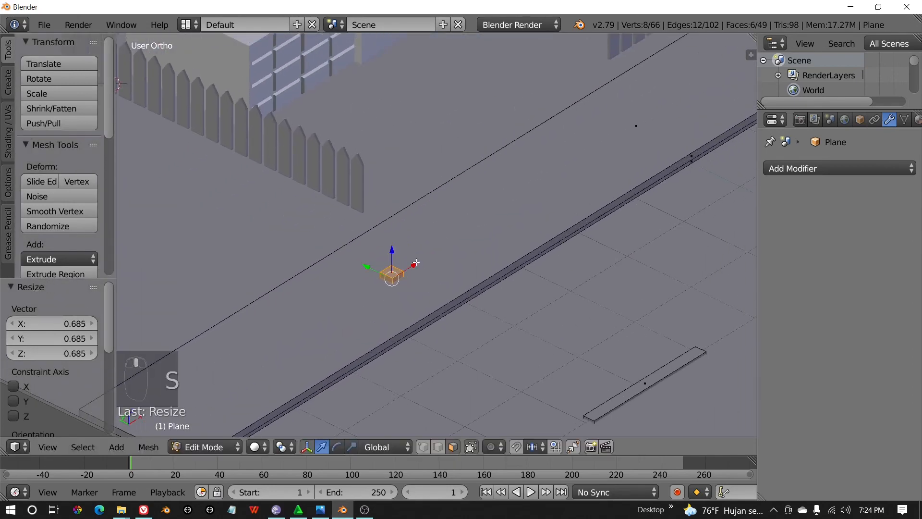
- Lower the small cube about 0.020 along Z and move it about 0.434 along X on the raised strip
mouse_move(392, 252)
left_mouse_down()
mouse_move(393, 244)
mouse_move(390, 256)
left_mouse_up()
key("s")
left_click(399, 261)
scroll(390, 256, "down", 3)
scroll(390, 256, "up", 3)
scroll(390, 256, "down", 4)
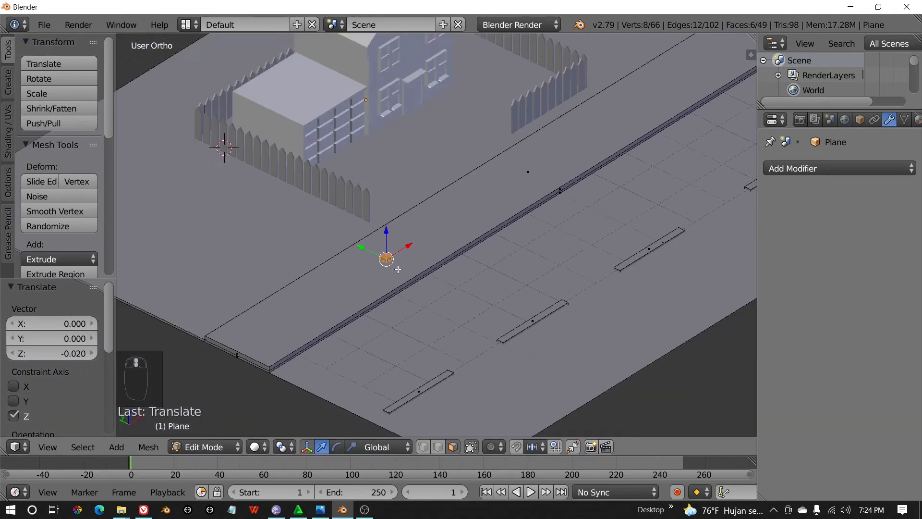
middle_click_drag(390, 256, 424, 292)
scroll(431, 265, "up", 3)
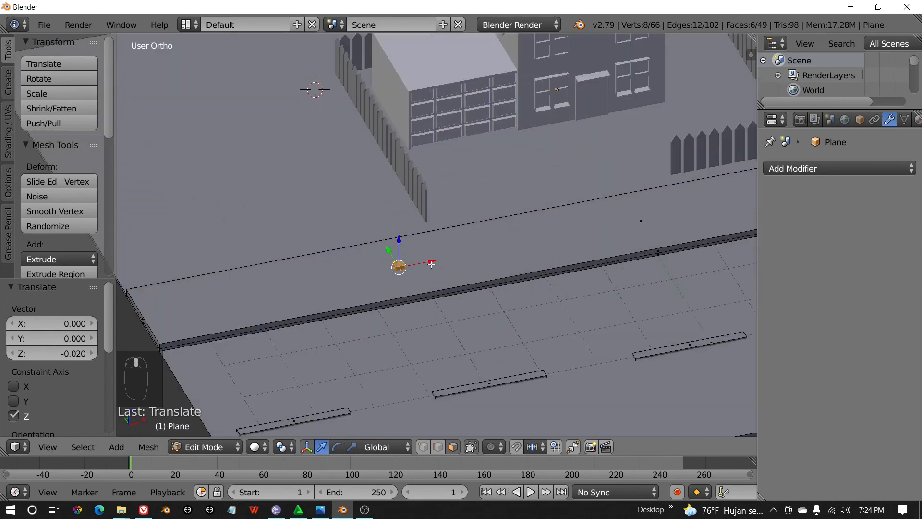
key("g")
key("x")
left_click(456, 262)
- Raise the small cube's top face about 0.087 along Z, and extrude that face upward by about 0.162
scroll(454, 263, "up", 2)
right_click(473, 284)
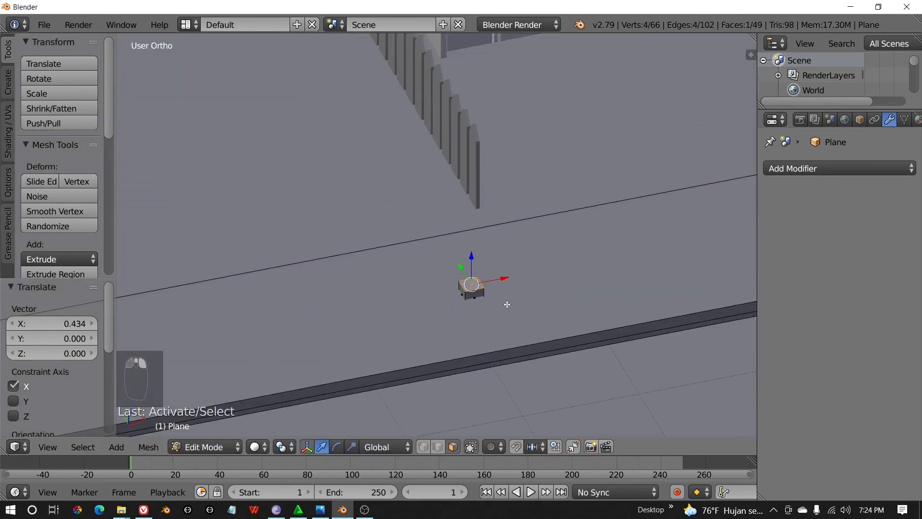
middle_click_drag(507, 305, 406, 301)
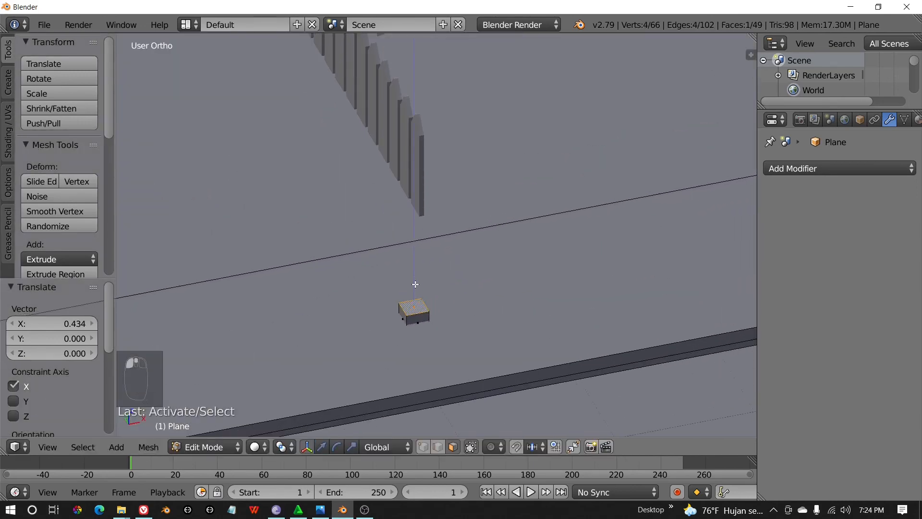
key("g")
key("z")
left_click(415, 274)
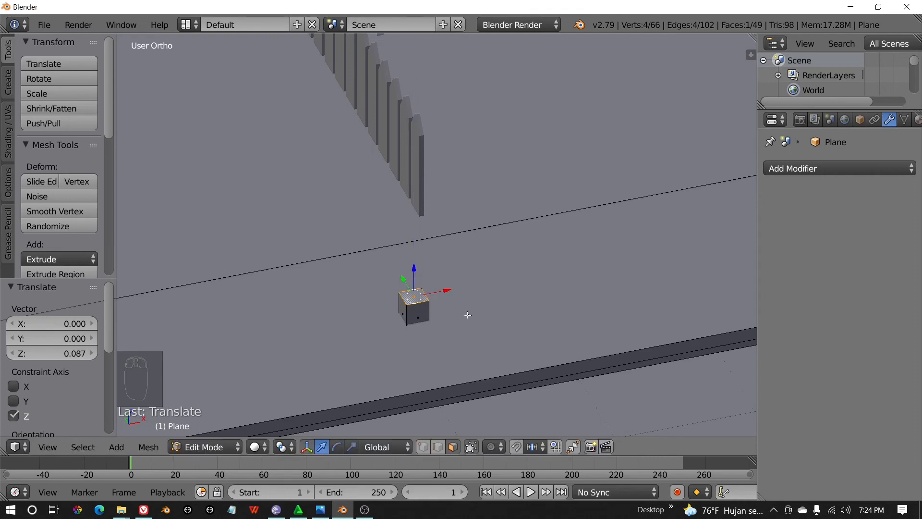
key("e")
left_click(466, 297)
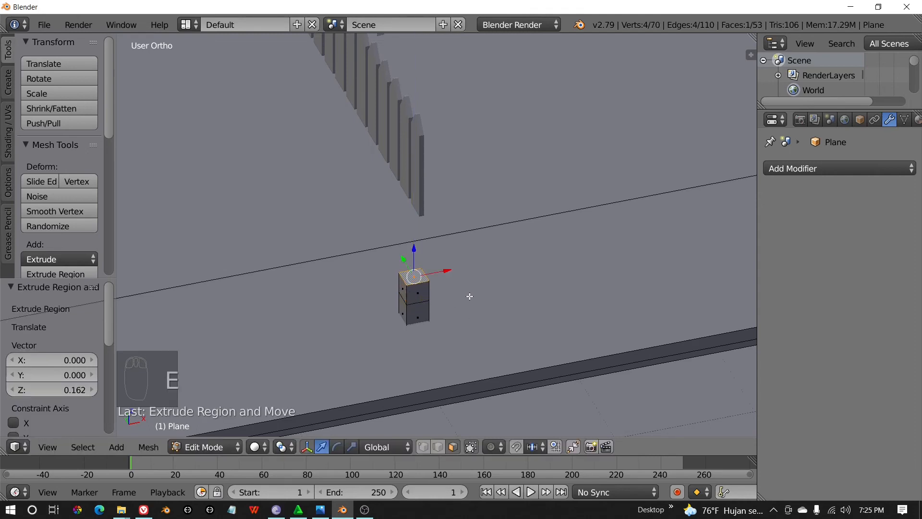
- Taper the small block on the strip by scaling its top face by about 0.748 and again by about 0.971
key("s")
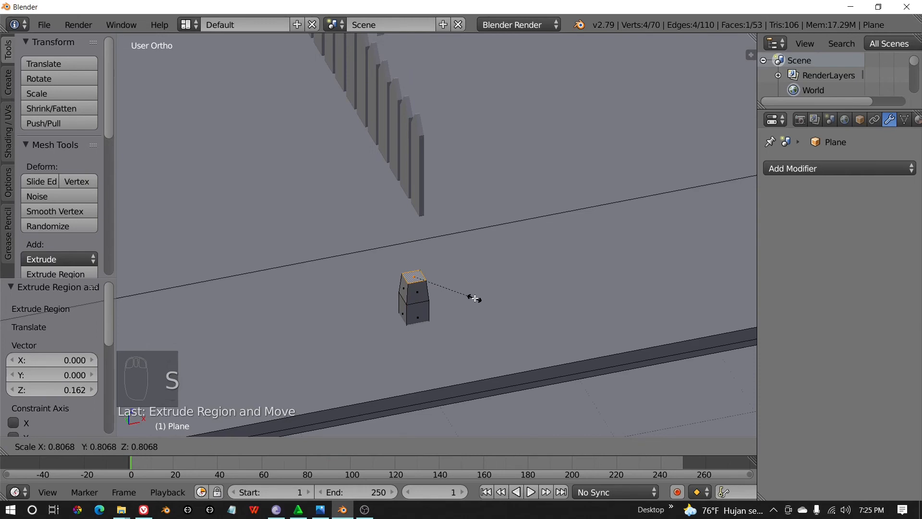
left_click(471, 297)
middle_click_drag(438, 302, 473, 289)
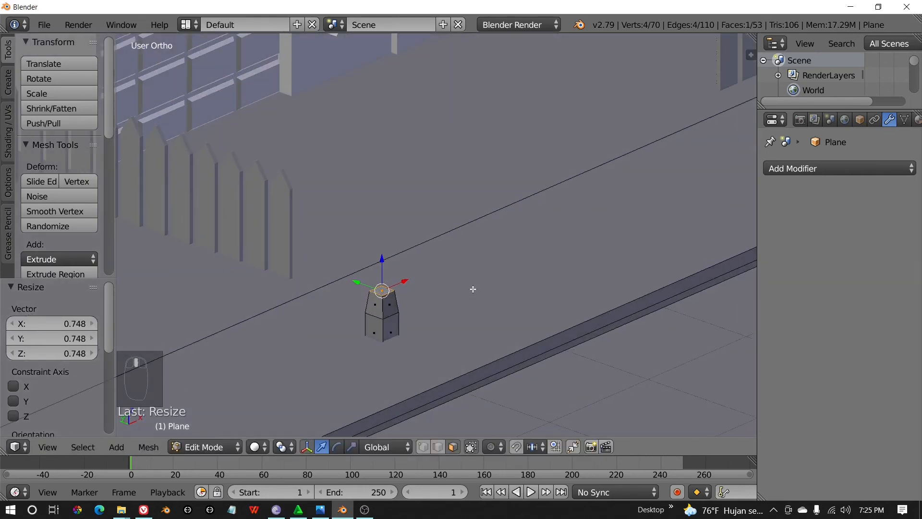
scroll(473, 290, "down", 4)
scroll(462, 284, "down", 2)
scroll(425, 276, "up", 4)
scroll(424, 276, "down", 2)
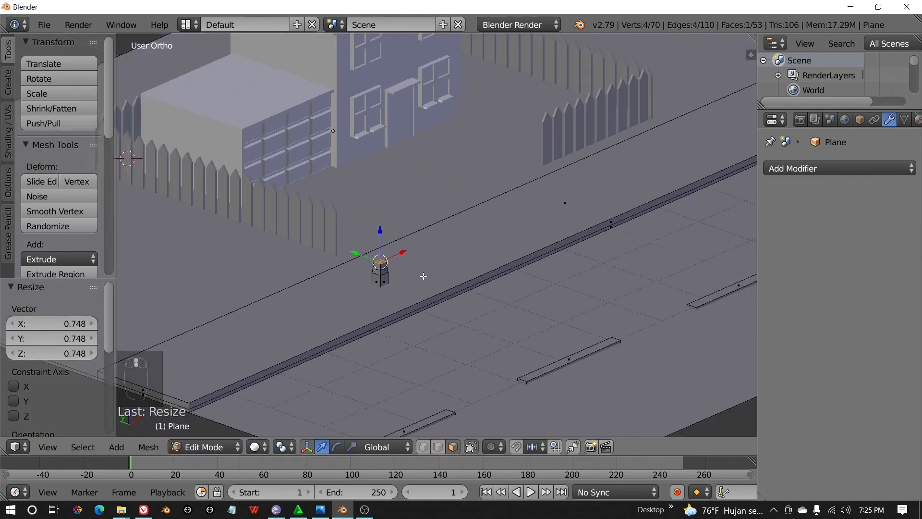
key("s")
left_click(452, 283)
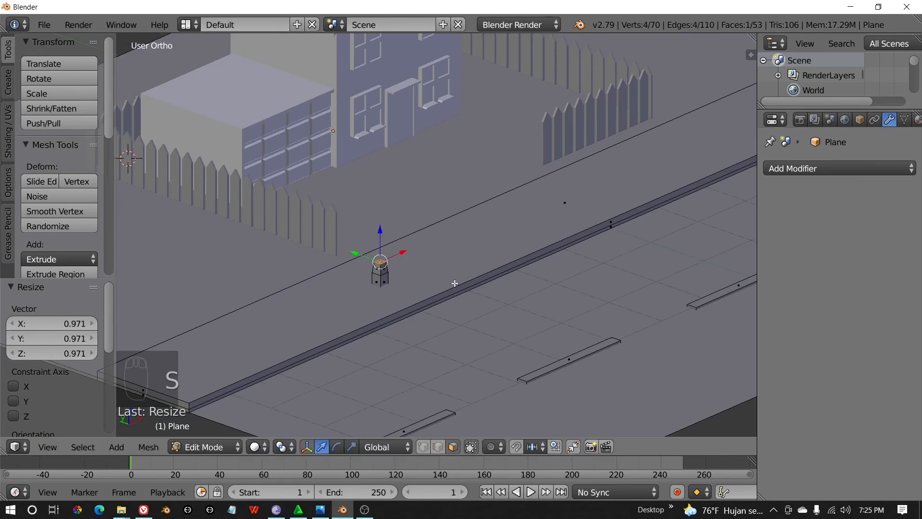
- Extrude the tapered top face upward by about 2.905 to form a tall pole
key("e")
left_click(463, 177)
middle_click_drag(463, 177, 422, 294)
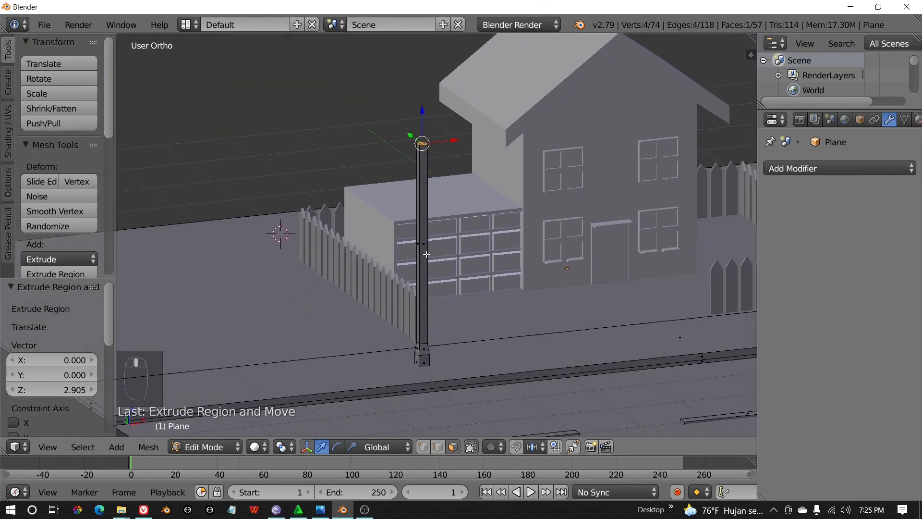
- Add two loop cuts around the upper part of the pole, the second between the first and the pole's top
key("ctrl+r")
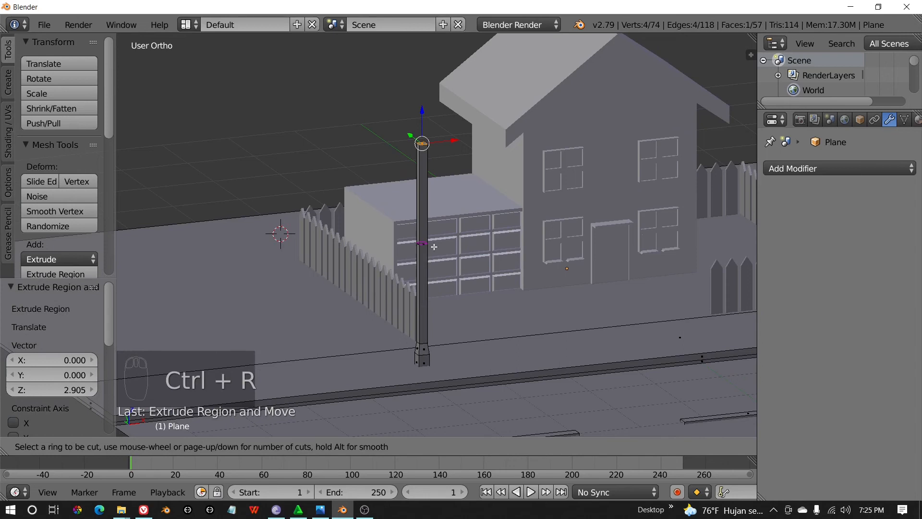
left_click(434, 247)
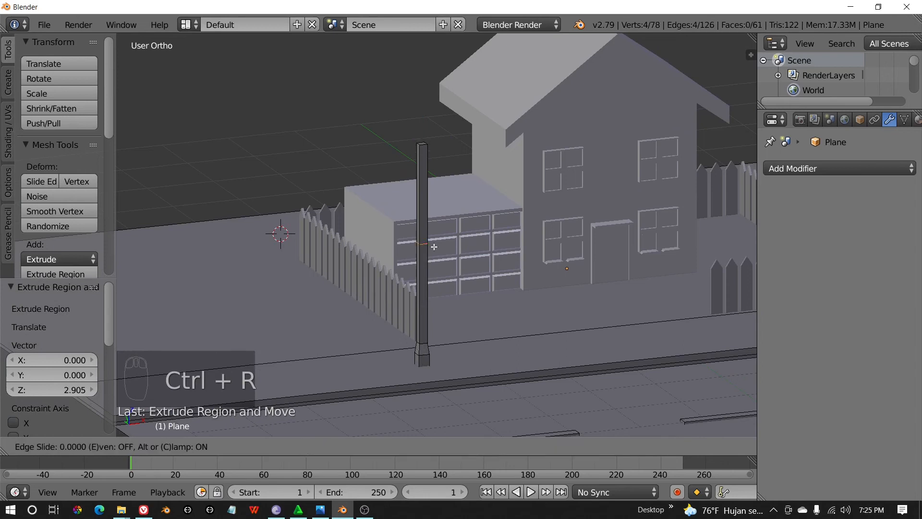
left_click(441, 178)
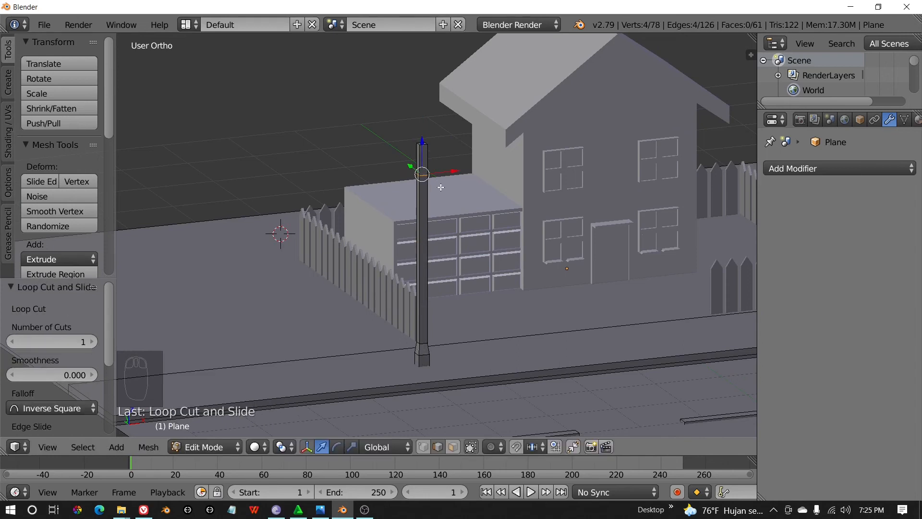
scroll(440, 192, "up", 4)
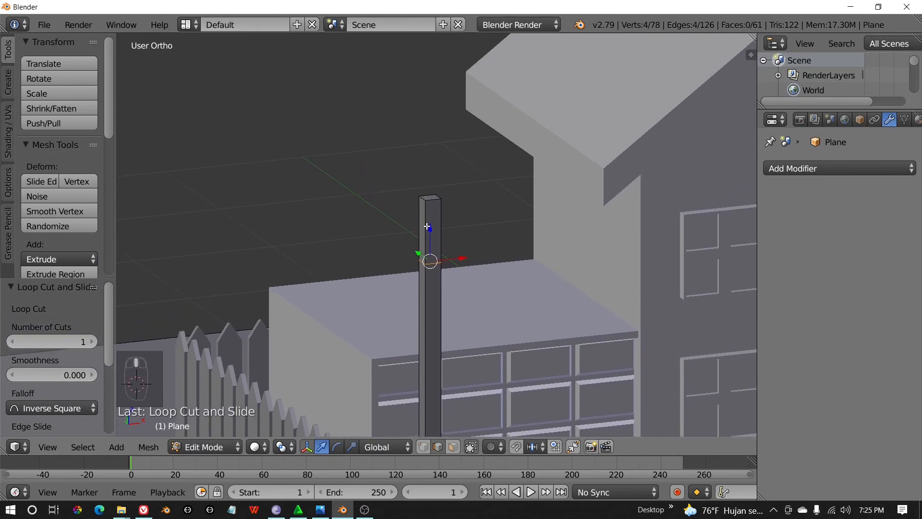
key("ctrl+r")
left_click(443, 206)
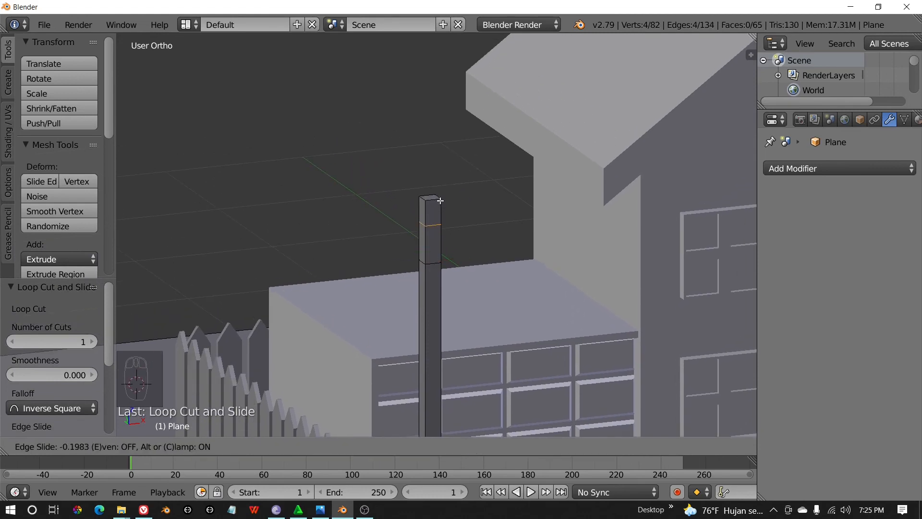
left_click(440, 200)
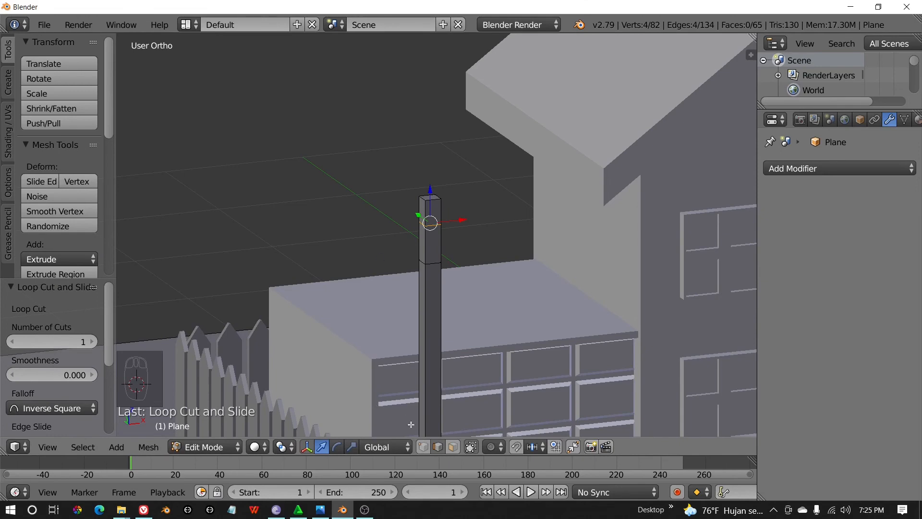
- Extrude the pole's road-facing face between the two loop cuts by about 0.026 and scale it by about 0.819
left_click(453, 447)
left_click(433, 243)
middle_click_drag(433, 243, 425, 263)
scroll(466, 255, "up", 3)
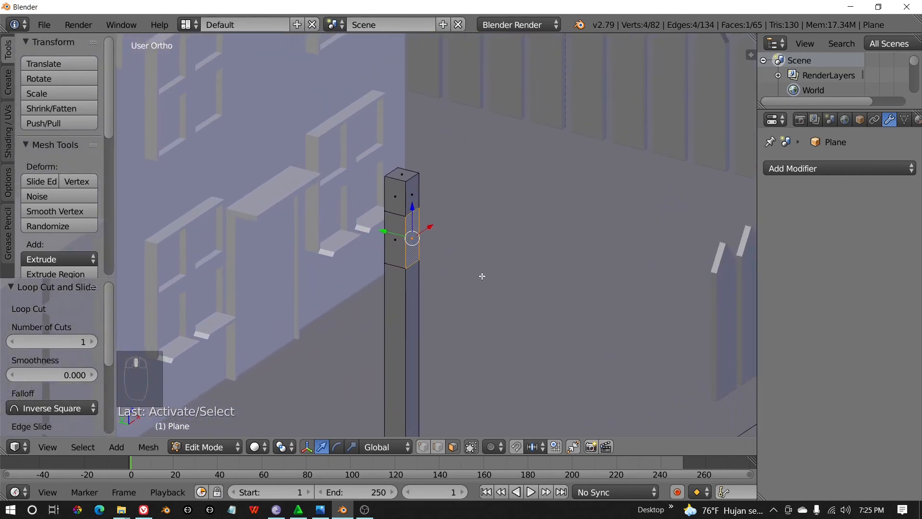
key("e")
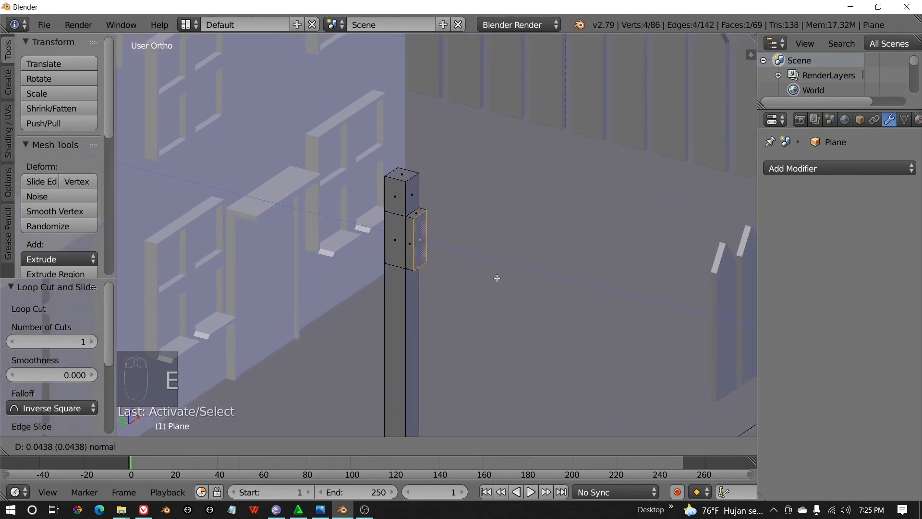
left_click(499, 281)
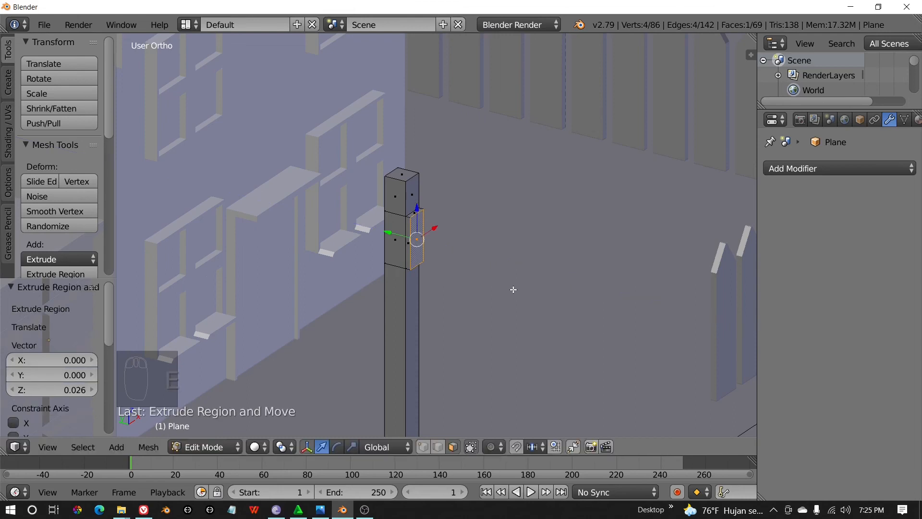
key("s")
left_click(495, 283)
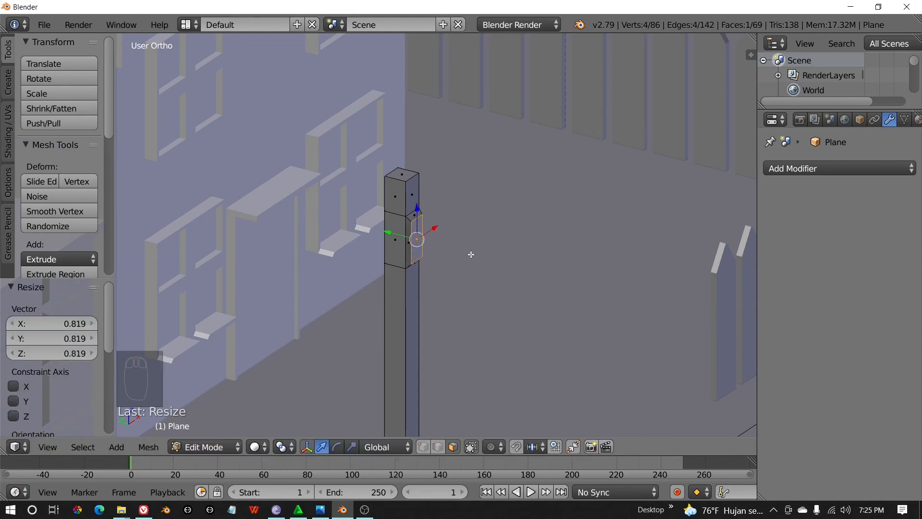
- Extrude the scaled face about 0.638 outward toward the road as the lamp arm
key("e")
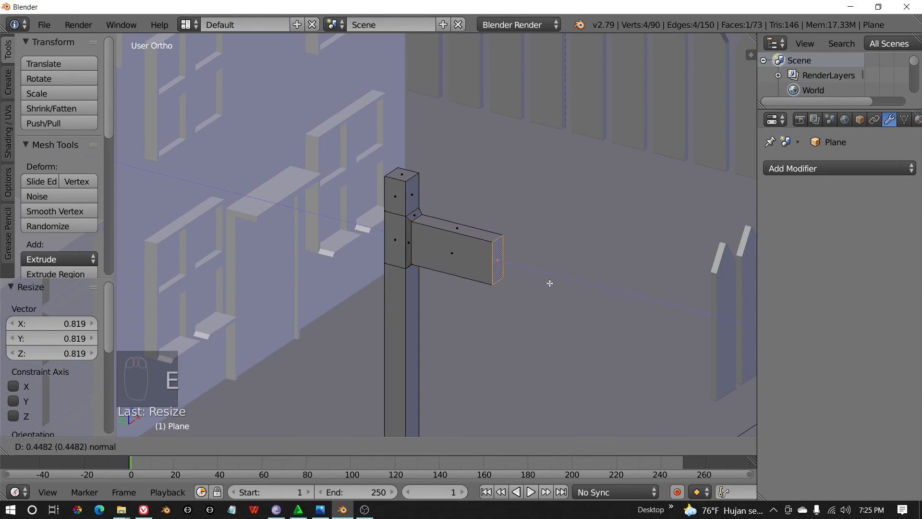
left_click(584, 291)
middle_click_drag(584, 290, 541, 314)
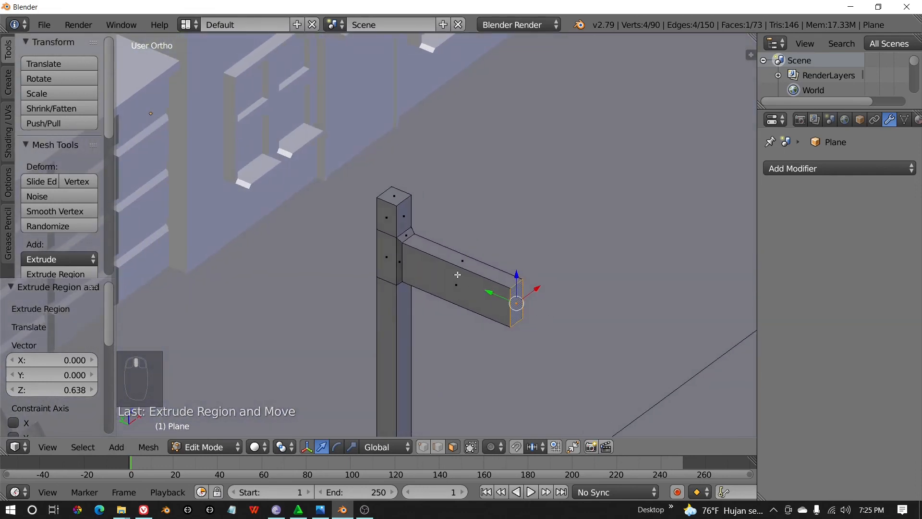
- Widen the lamp arm by selecting both of its long side faces and scaling them apart along X
right_click(457, 275, "shift")
mouse_move(457, 274)
middle_mouse_down()
mouse_move(290, 247)
mouse_move(350, 273)
mouse_move(441, 280)
middle_mouse_up()
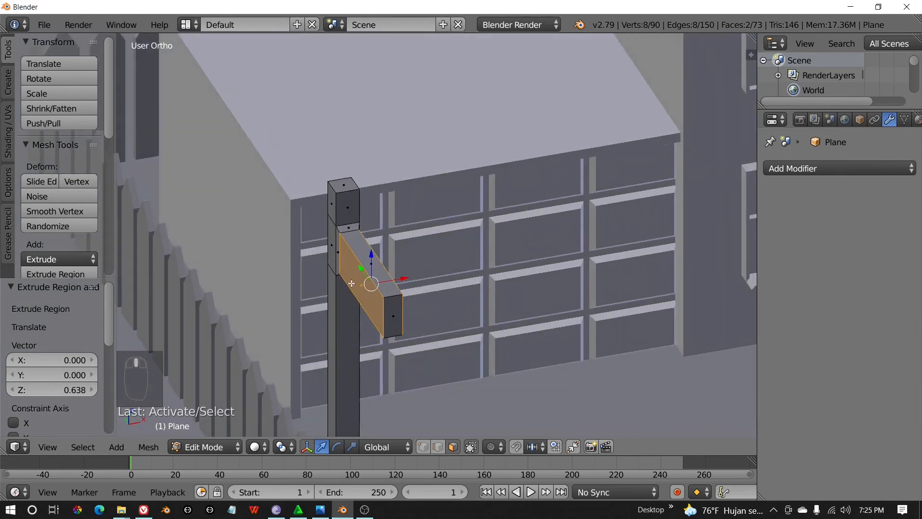
middle_click_drag(351, 283, 405, 300)
key("s")
key("x")
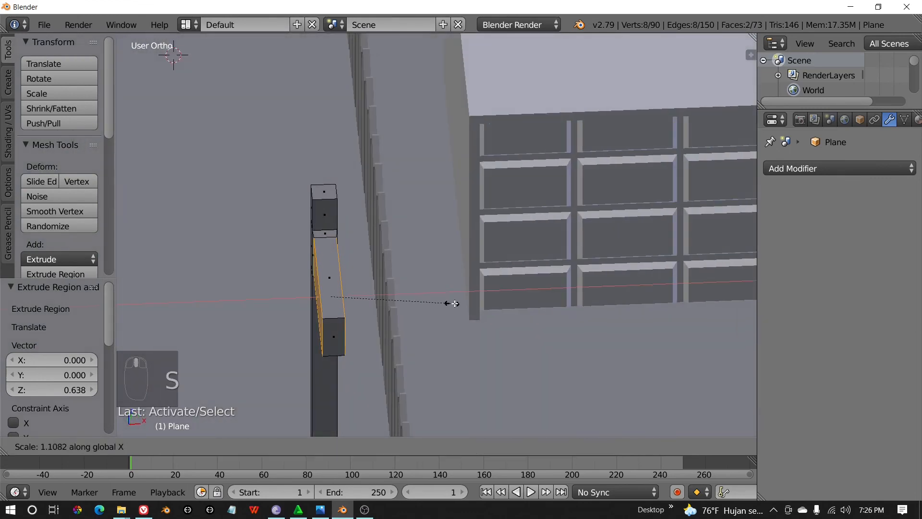
left_click(653, 336)
middle_click_drag(653, 336, 382, 232)
- Inset the lamp arm's bottom face with a thickness of about 0.005 and extrude it inward by about 0.026
key("Tab")
key("Tab")
right_click(377, 187)
scroll(376, 186, "up", 3)
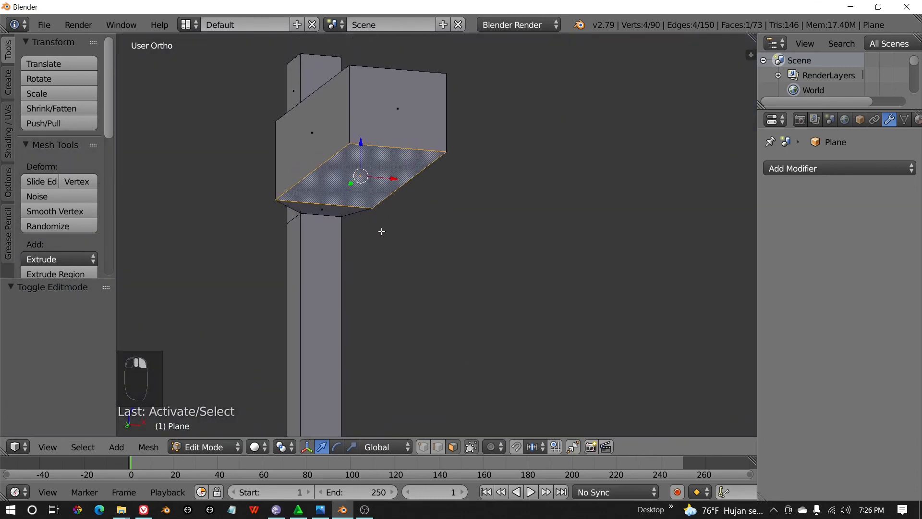
key("i")
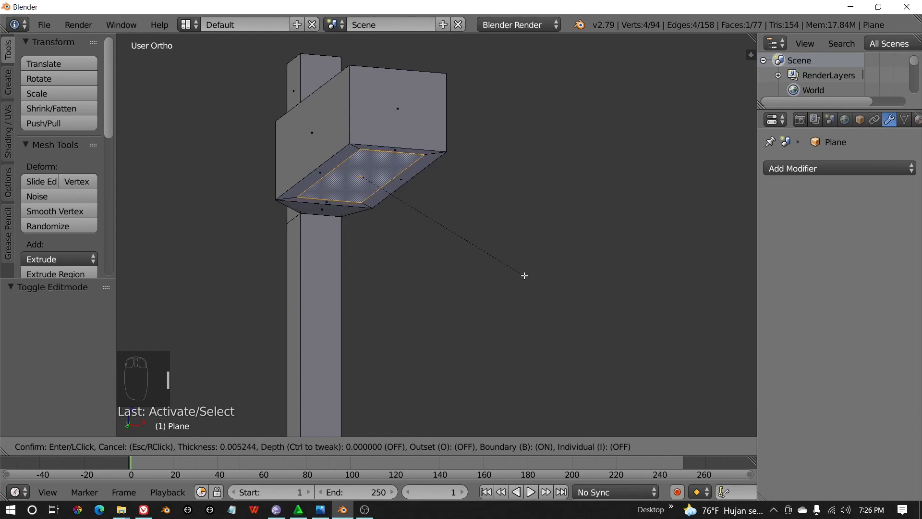
left_click(526, 276)
key("e")
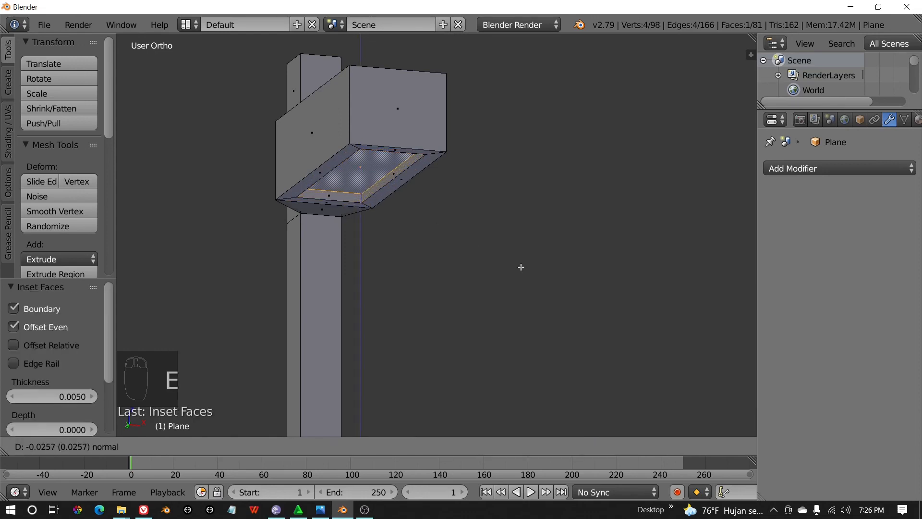
left_click(521, 267)
key("Tab")
- Select the whole linked lamp post and, in top view, move it about -3.581 along X and 0.315 along Y
scroll(521, 266, "down", 5)
middle_click_drag(521, 267, 494, 332)
scroll(493, 333, "down", 6)
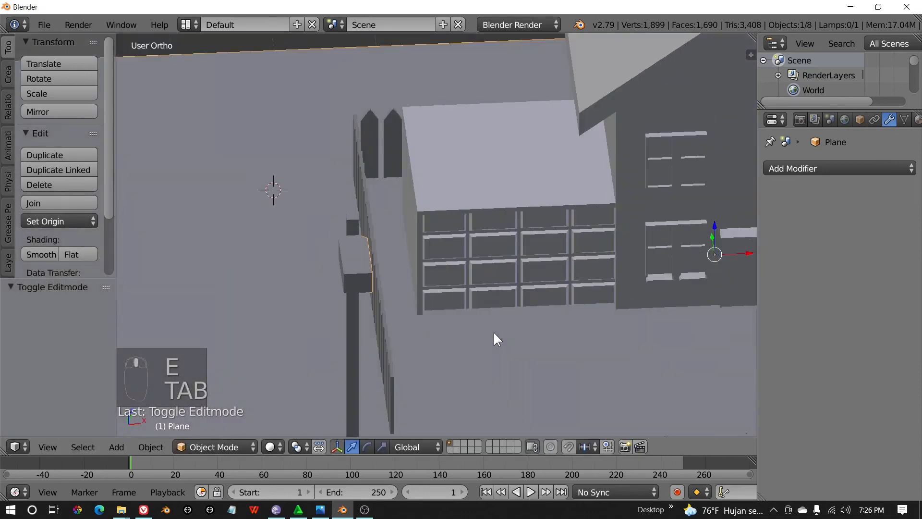
key("Tab")
right_click(364, 335)
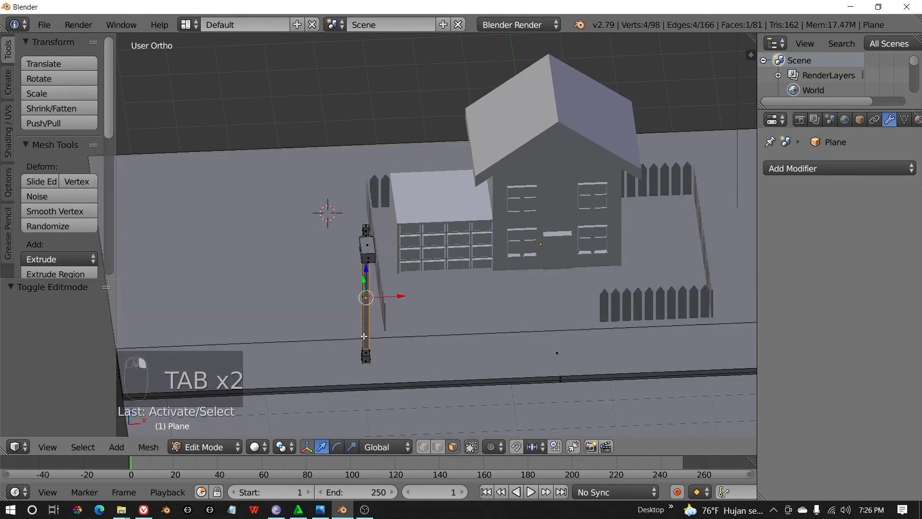
key("ctrl+l")
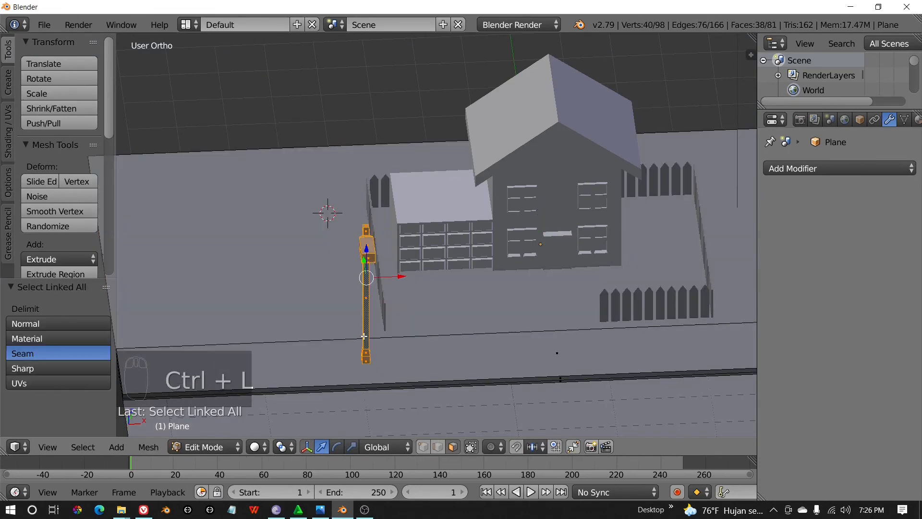
key("KP_7")
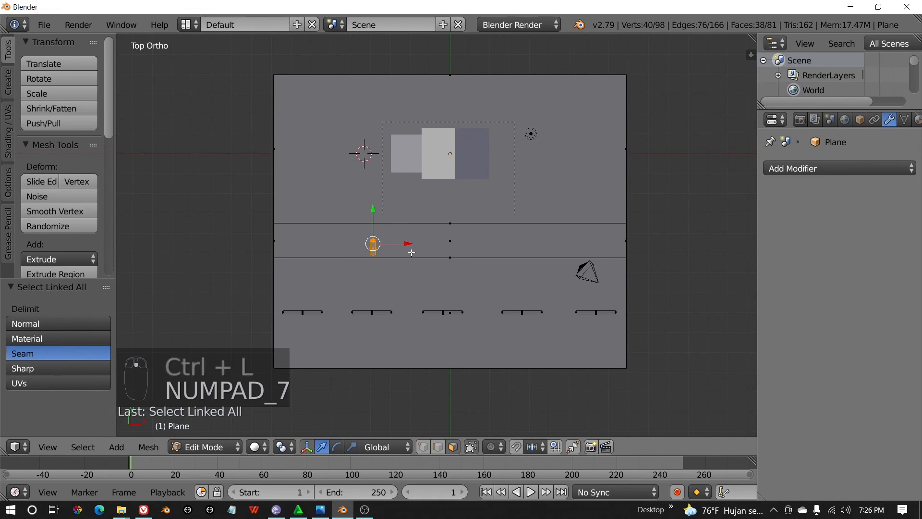
key("g")
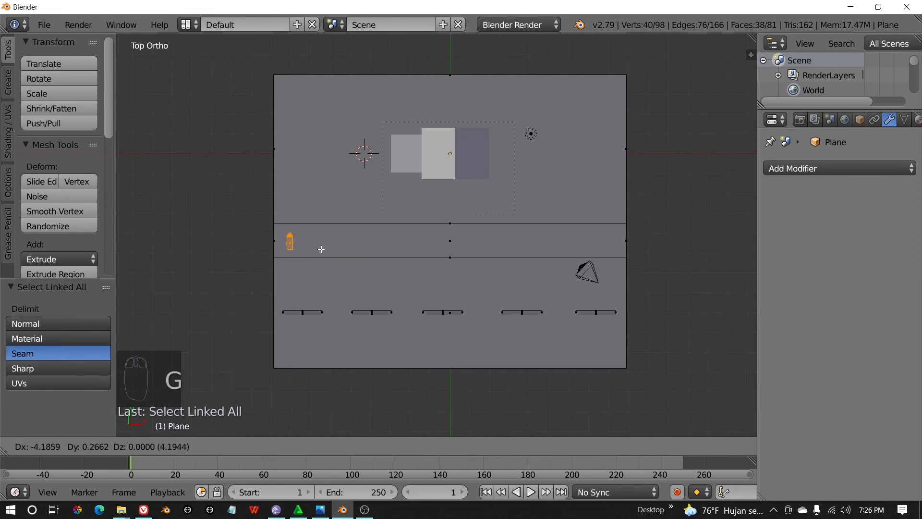
left_click(333, 249)
- Duplicate the lamp post three times along the strip, offsetting the second copy about 5.662 and the third about 4.96 along X, and leave Edit Mode
key("shift+d")
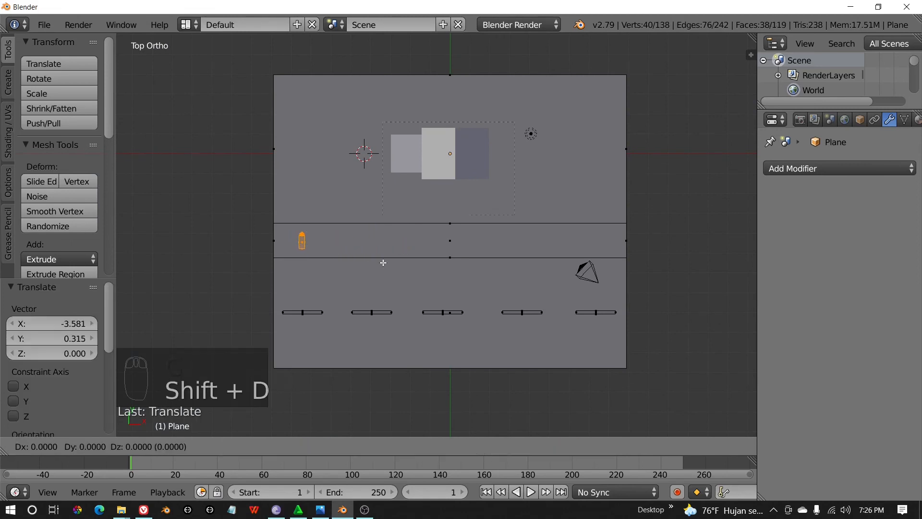
left_click(425, 239)
key("shift+d")
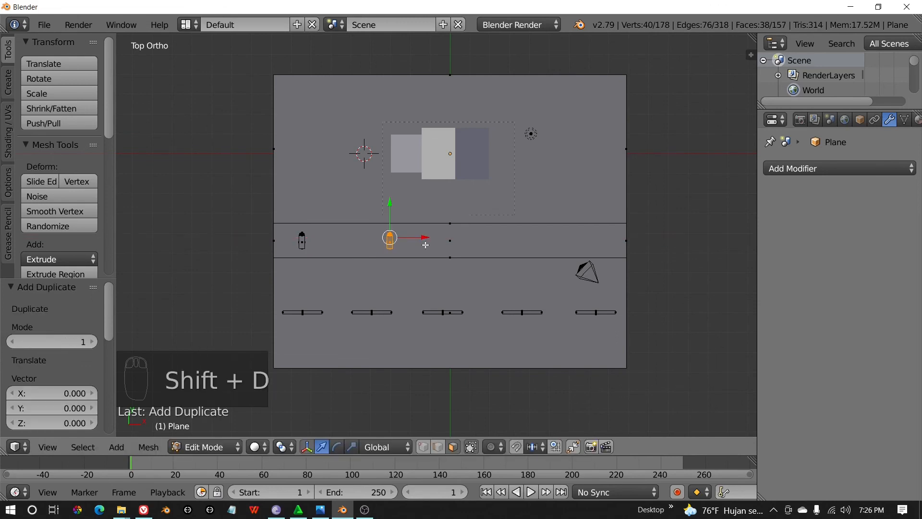
left_click(538, 240)
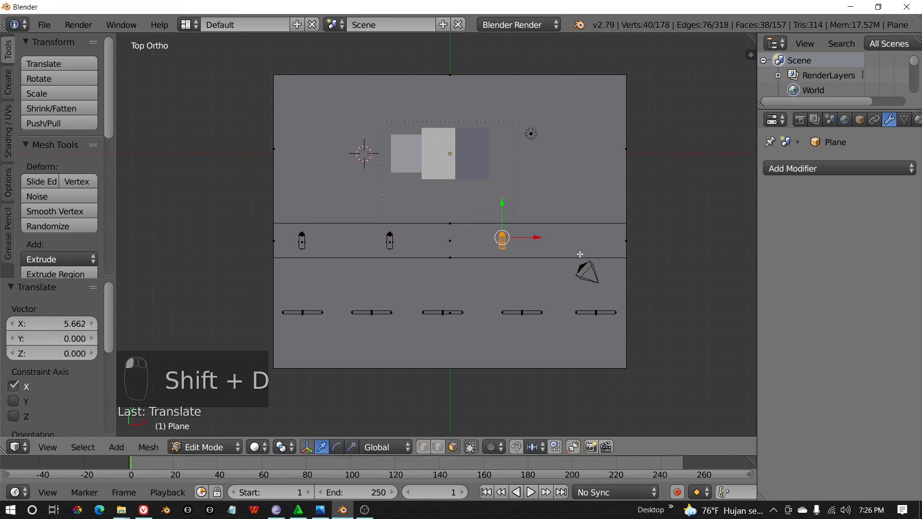
key("shift+d")
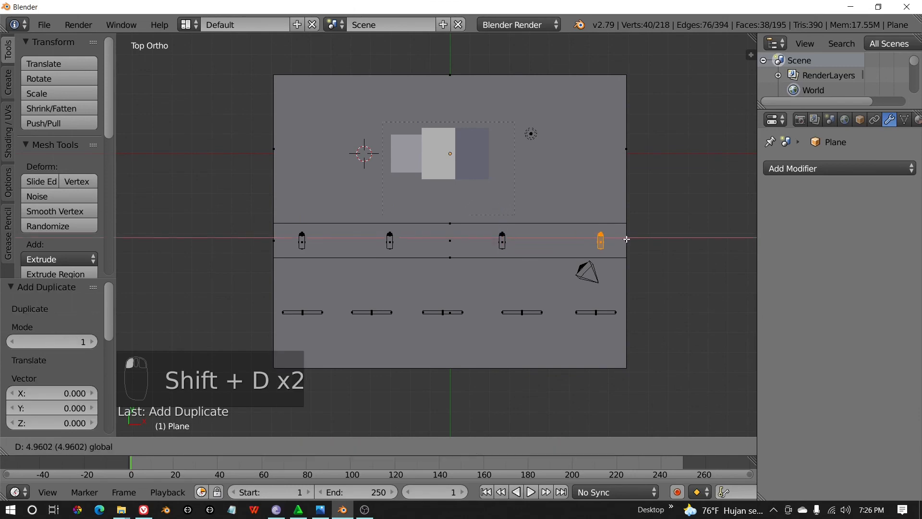
left_click(626, 239)
middle_click_drag(548, 358, 498, 285)
key("Tab")
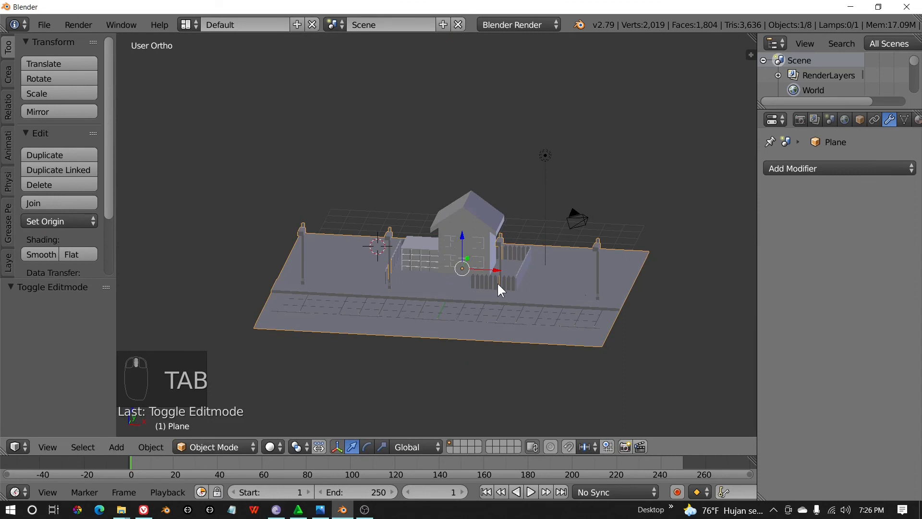